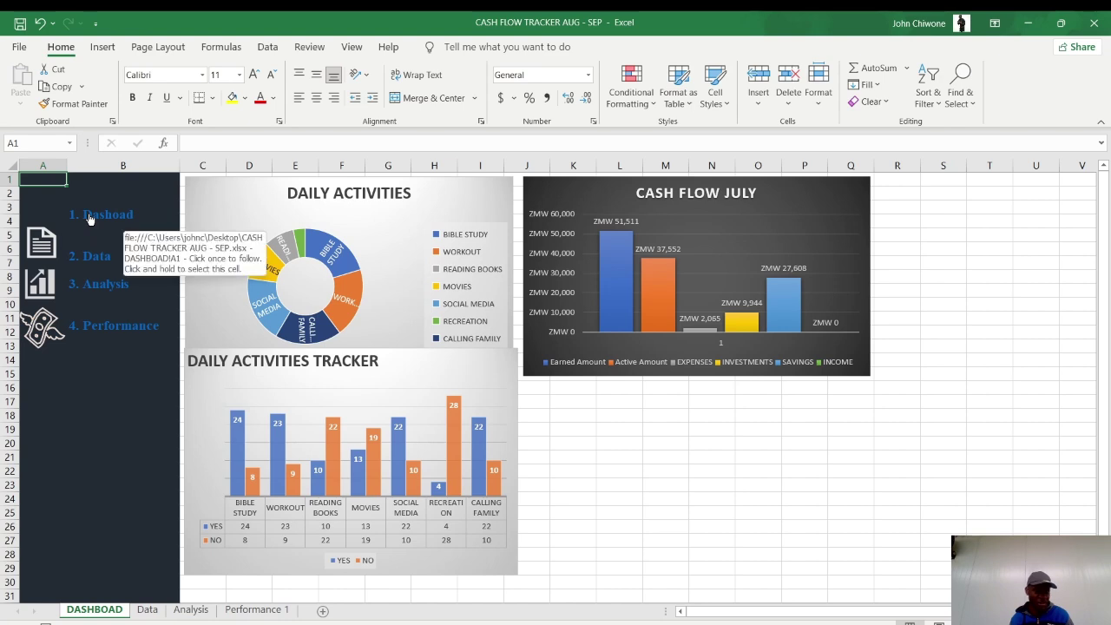
View the Analysis sheet of the cash flow tracker and return to its dashboard.
click(86, 287)
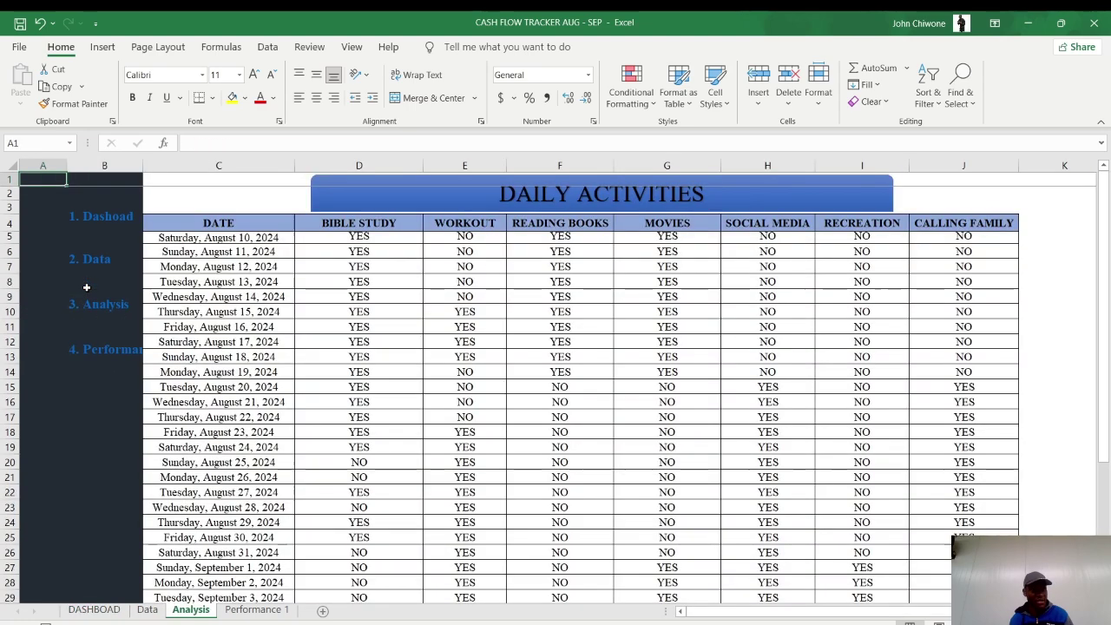
click(110, 228)
click(110, 226)
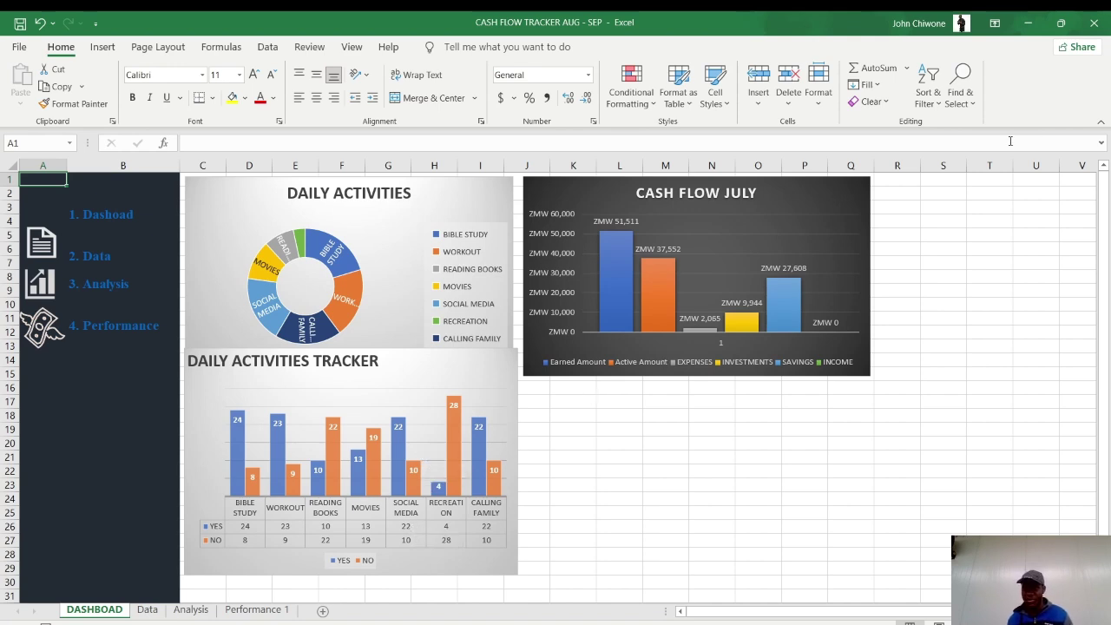
Minimise the cash flow tracker to bring up the Book1 workbook with the first name and revenue table.
click(1027, 30)
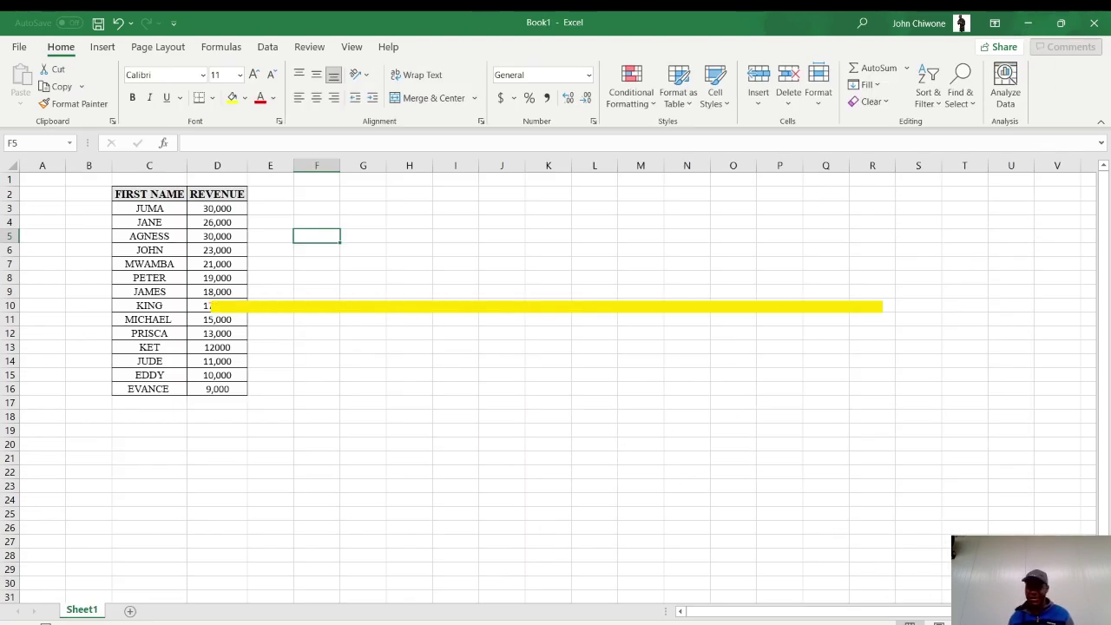
scroll(922, 596, up, 1)
scroll(549, 381, up, 4)
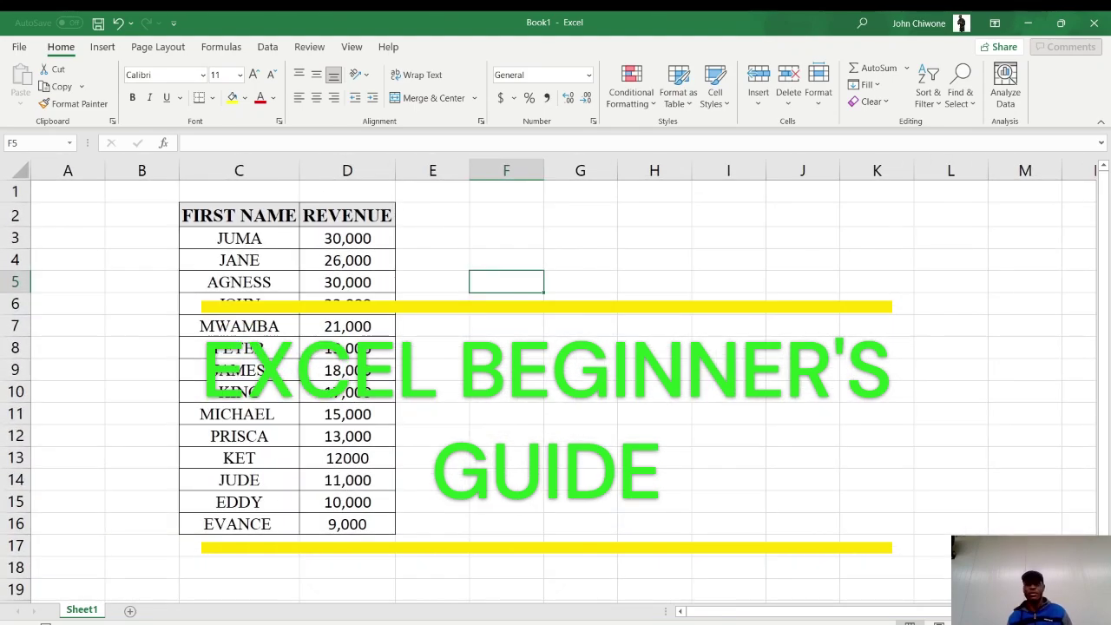
scroll(1041, 409, up, 1)
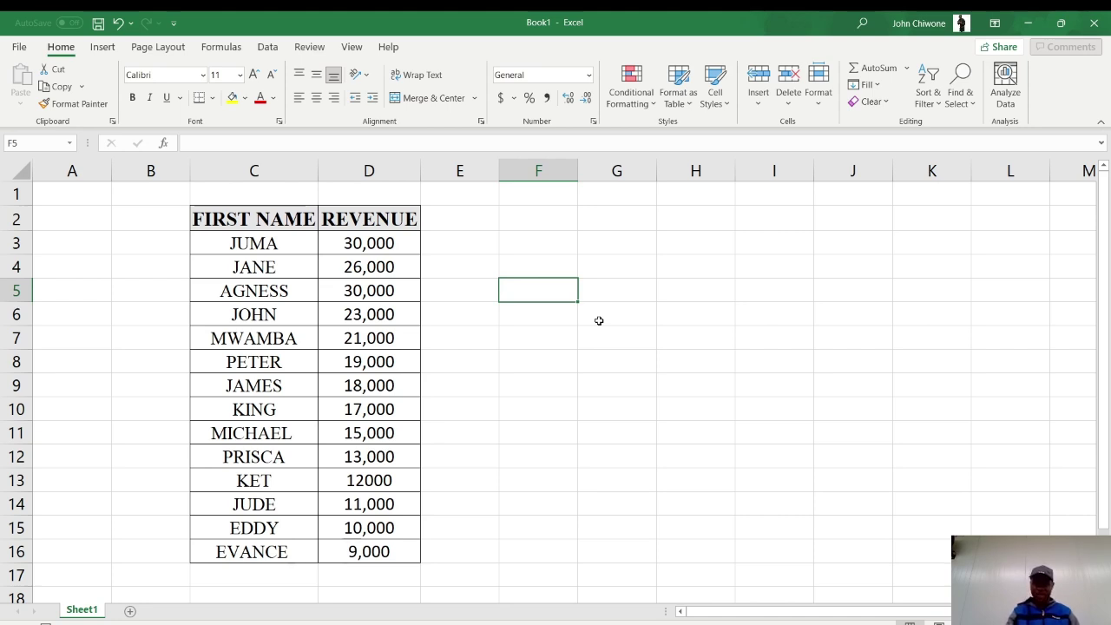
Enter the addition formula =1+3 in cell F5.
text(=)
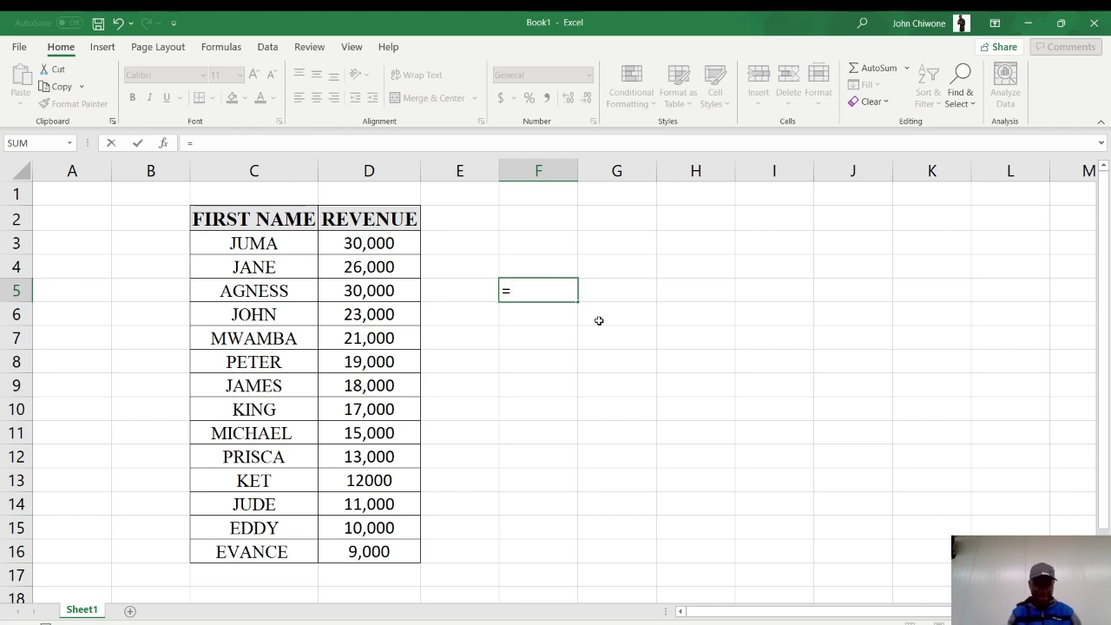
text(1)
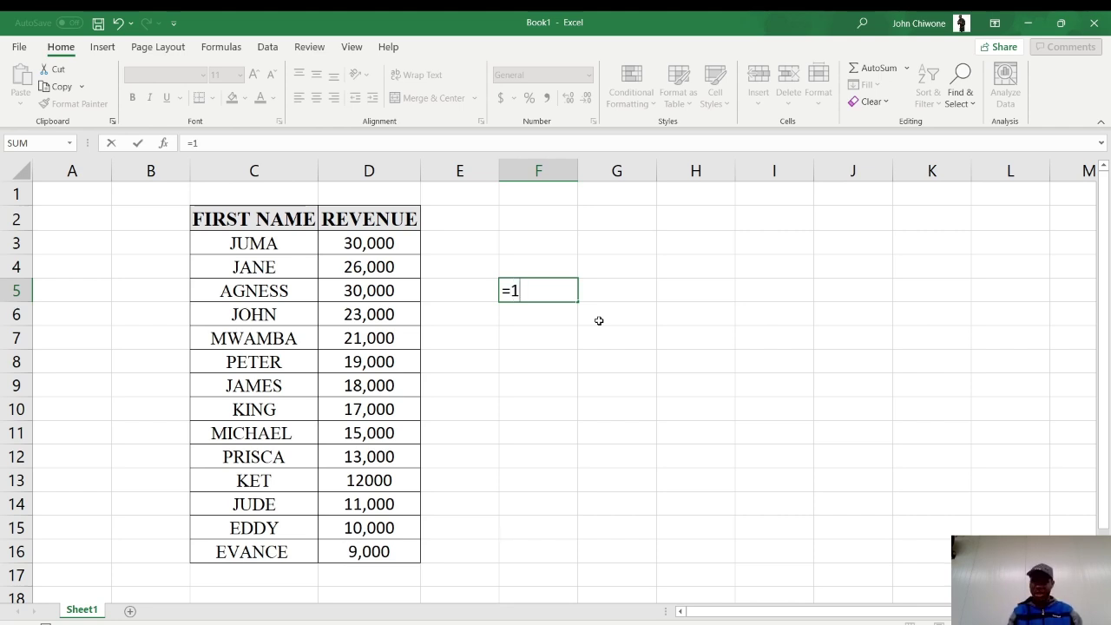
text(+)
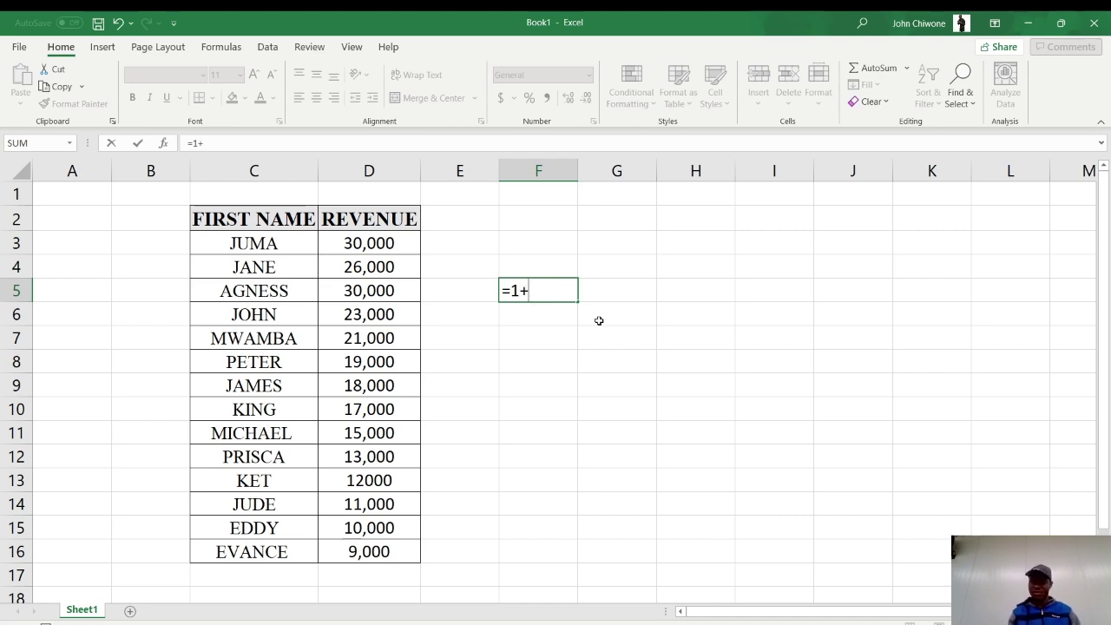
text(3)
key(Return)
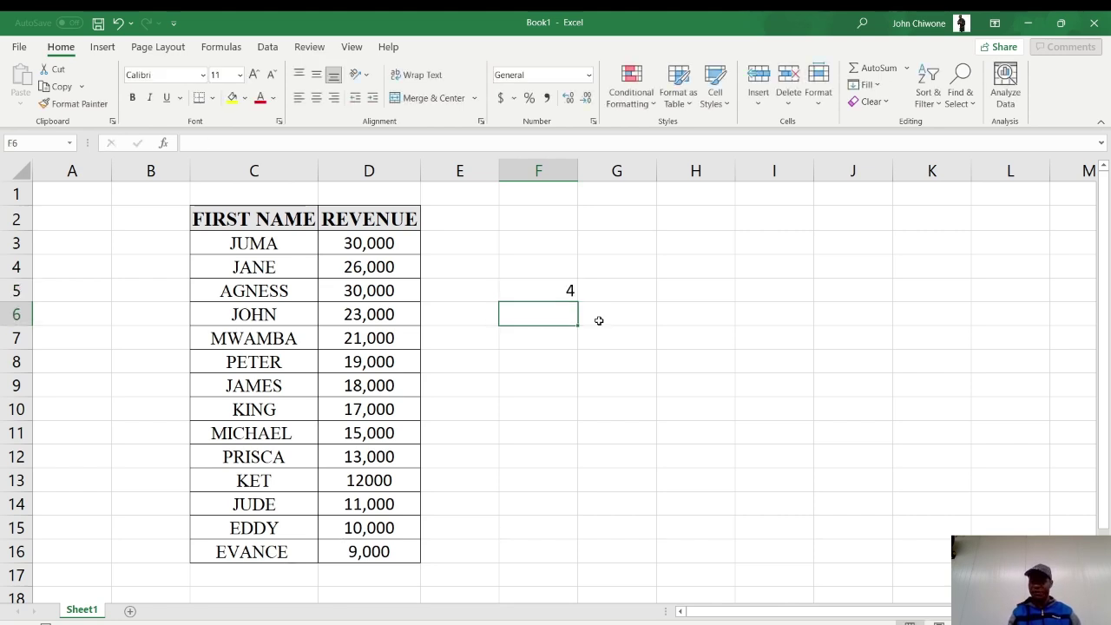
Replace the content of cell F5 with the subtraction formula =4-3.
key(Up)
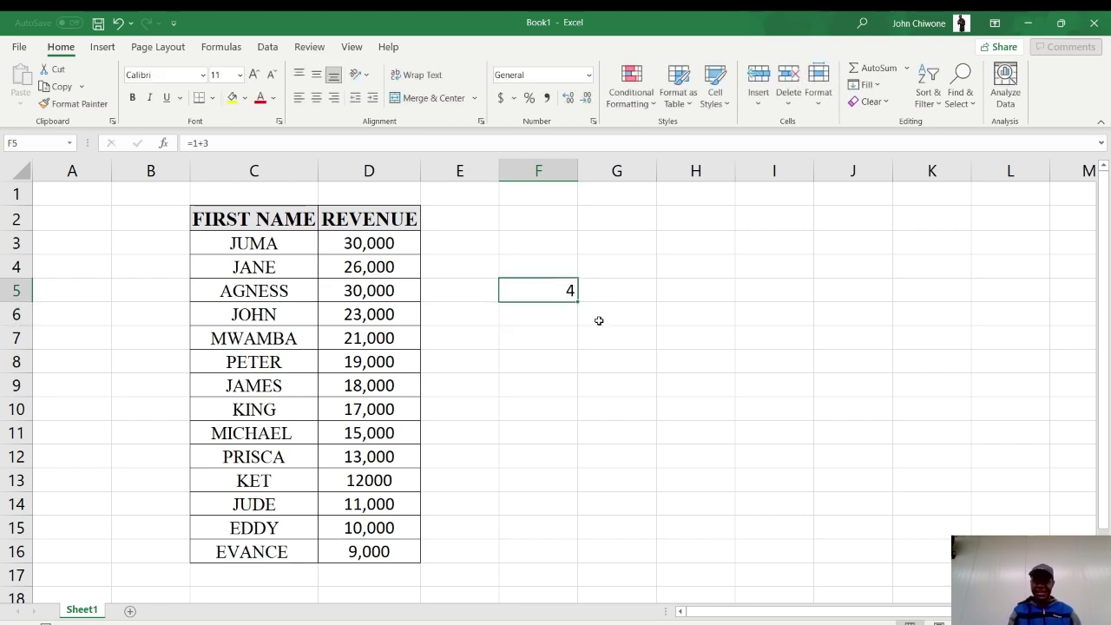
text(=4-)
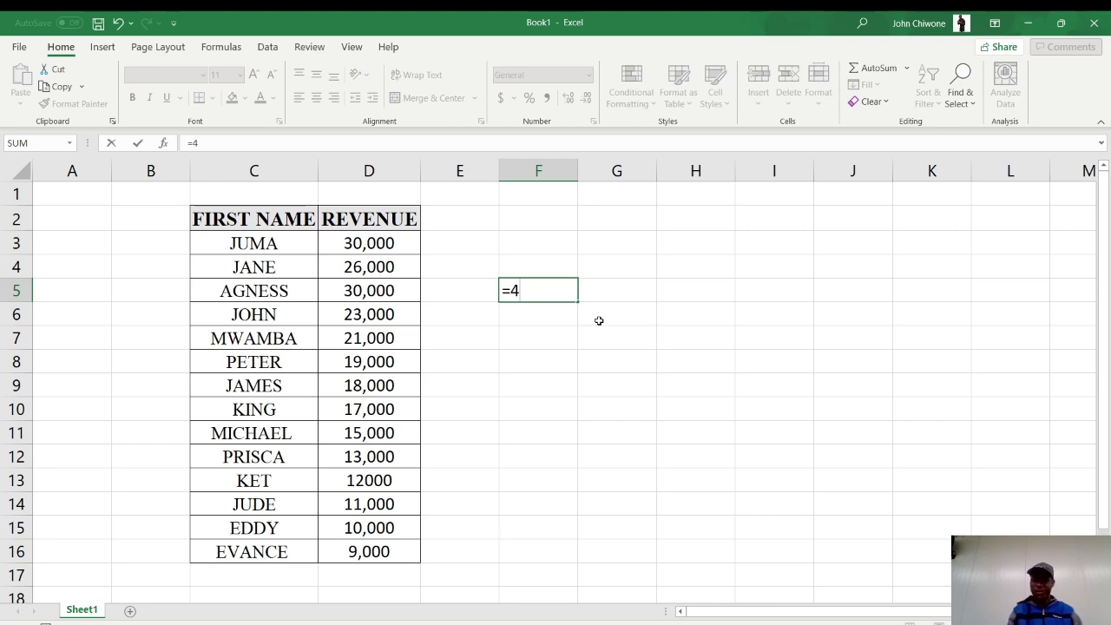
text(3)
key(Return)
Overwrite cell F5 with 2*3, leaving out the equals sign.
key(Up)
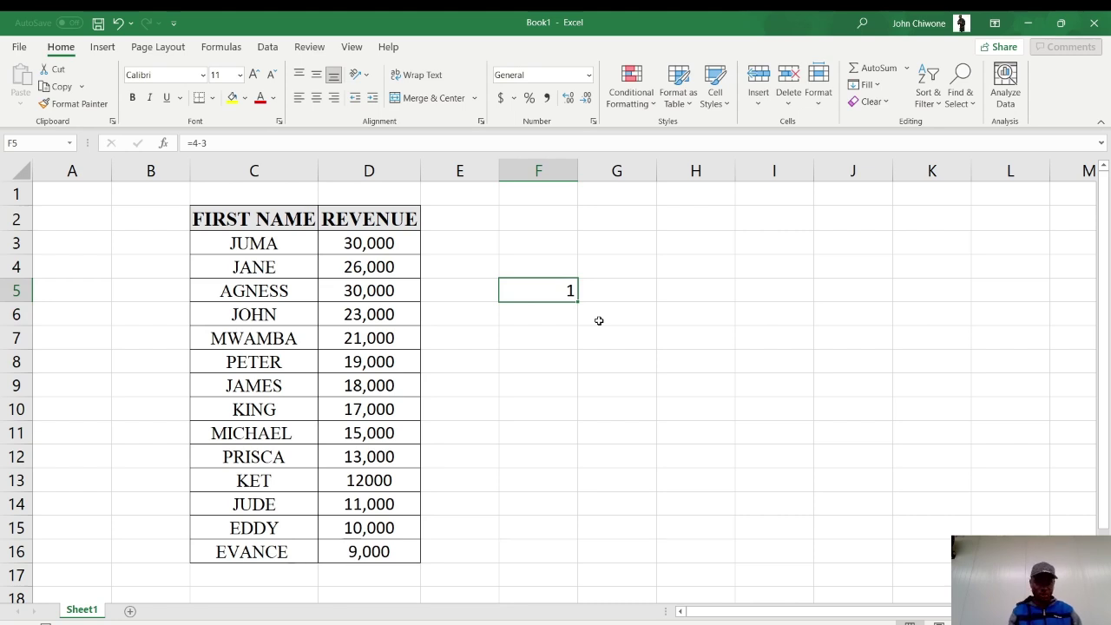
text(2)
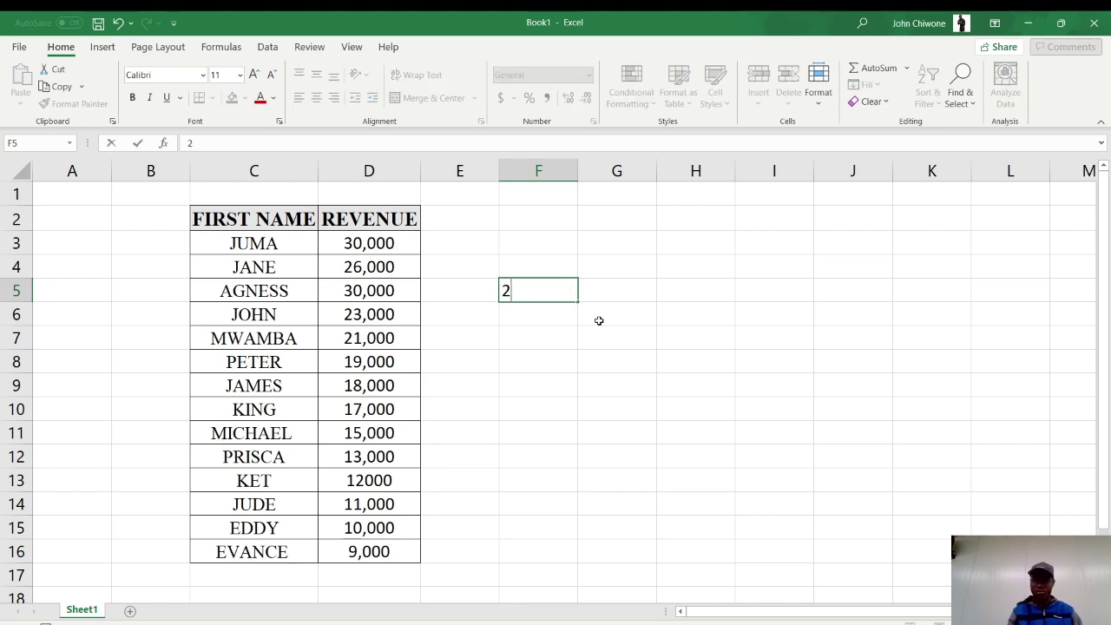
text(*)
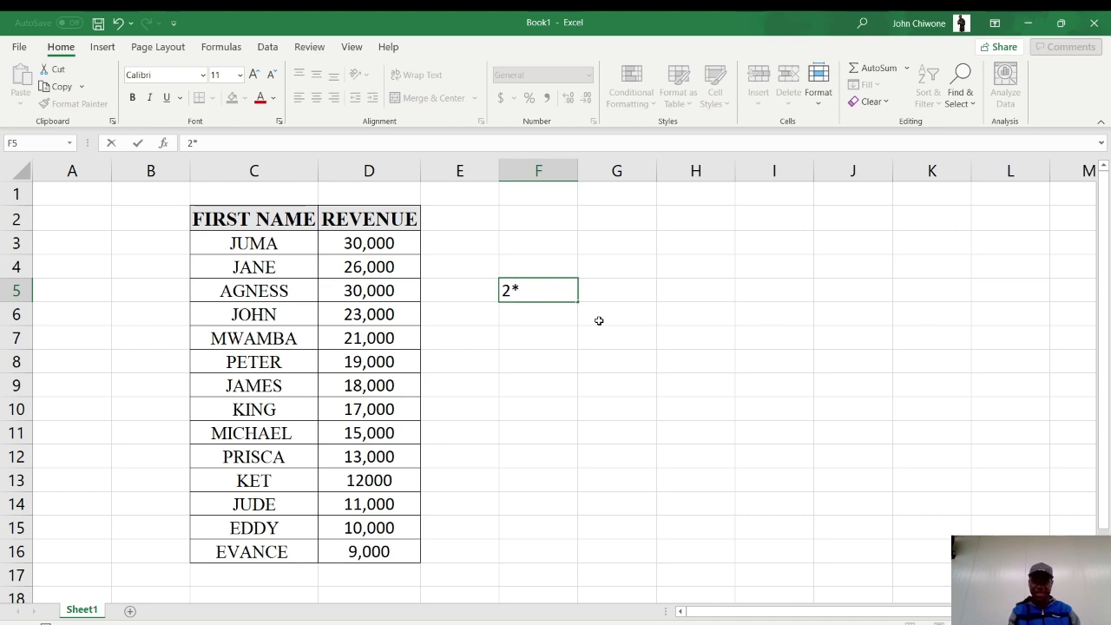
text(3)
key(Return)
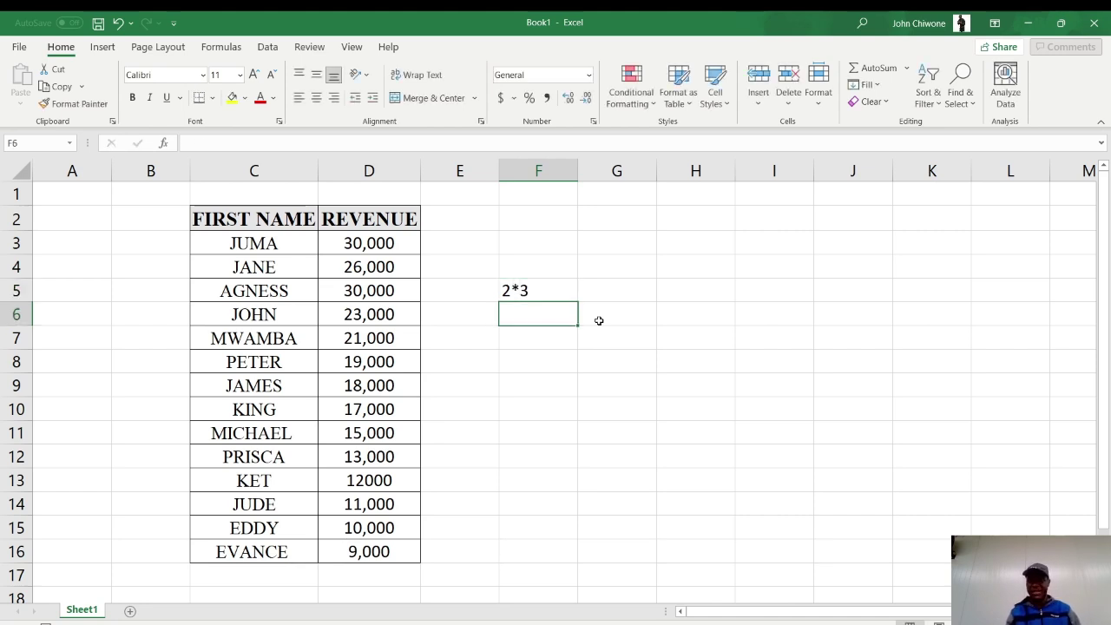
Replace the entry in cell F5 with the multiplication formula =2*3.
key(Up)
text(=)
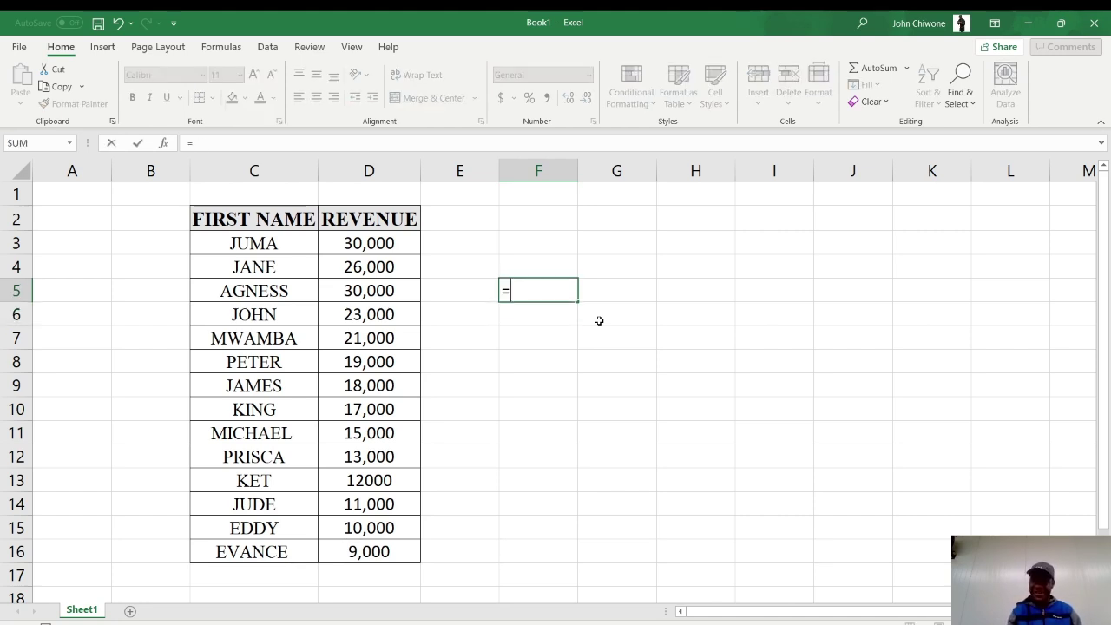
text(2)
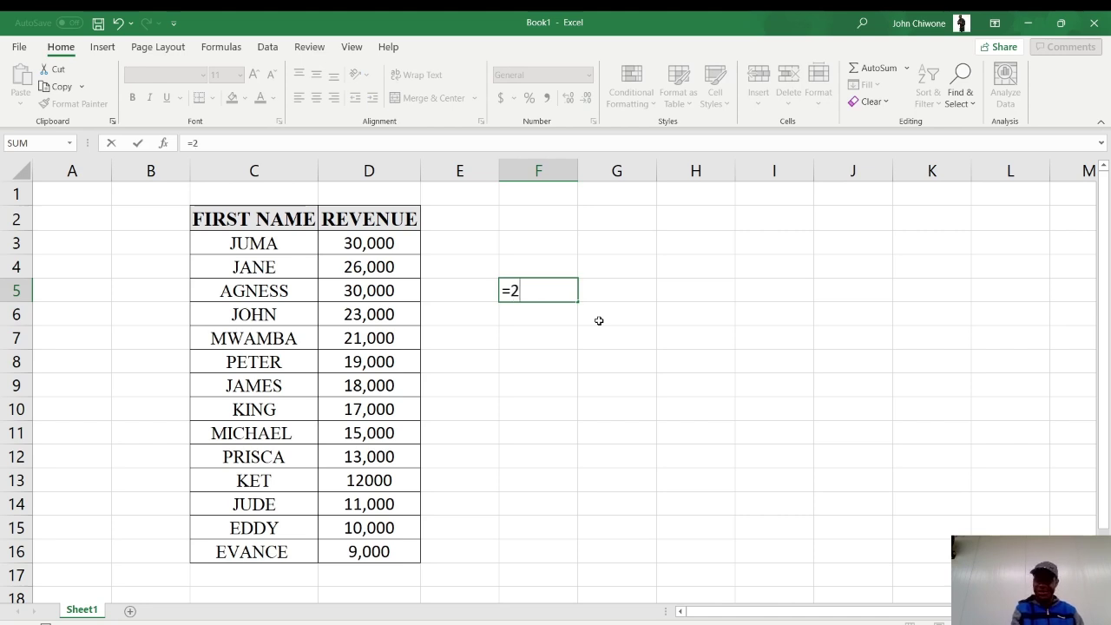
text(*3)
key(Return)
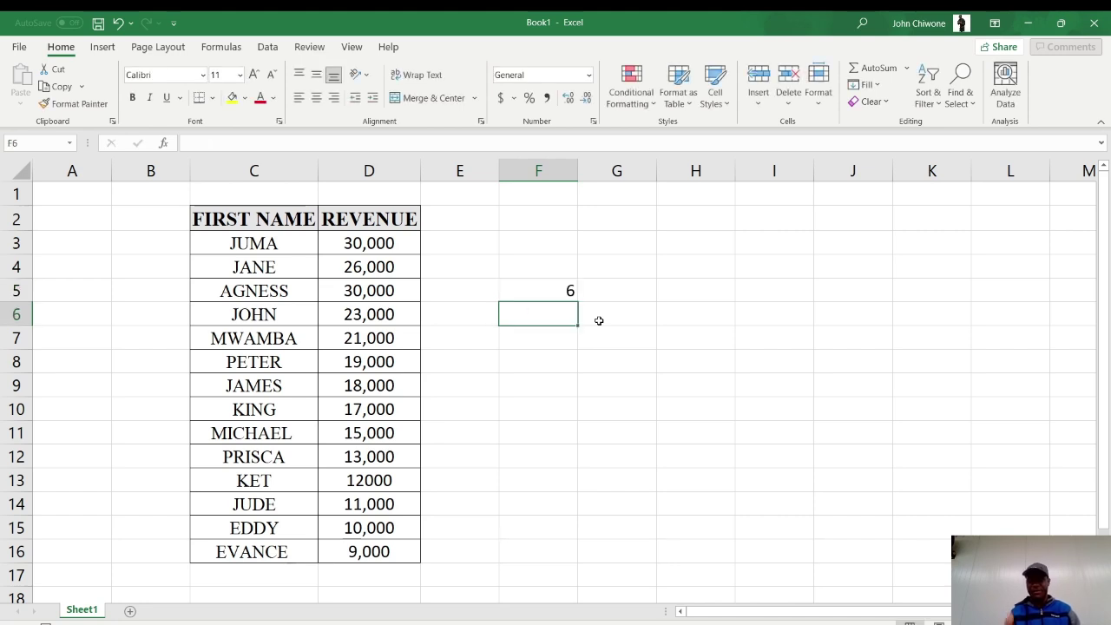
Replace the content of cell F5 with the division formula =4/3.
key(Up)
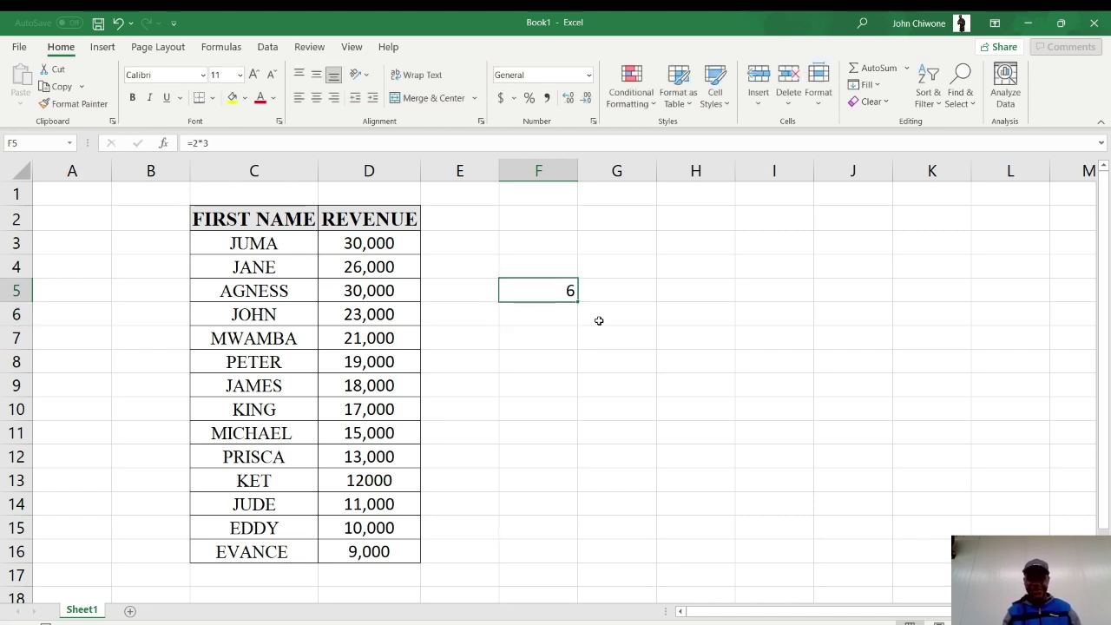
text(=4/)
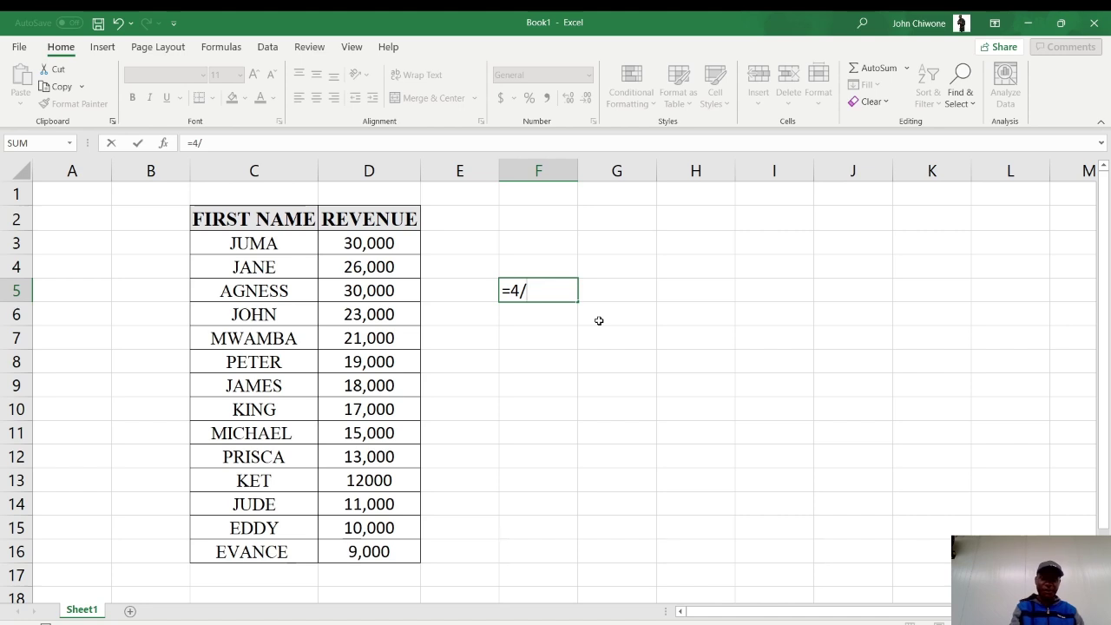
text(3)
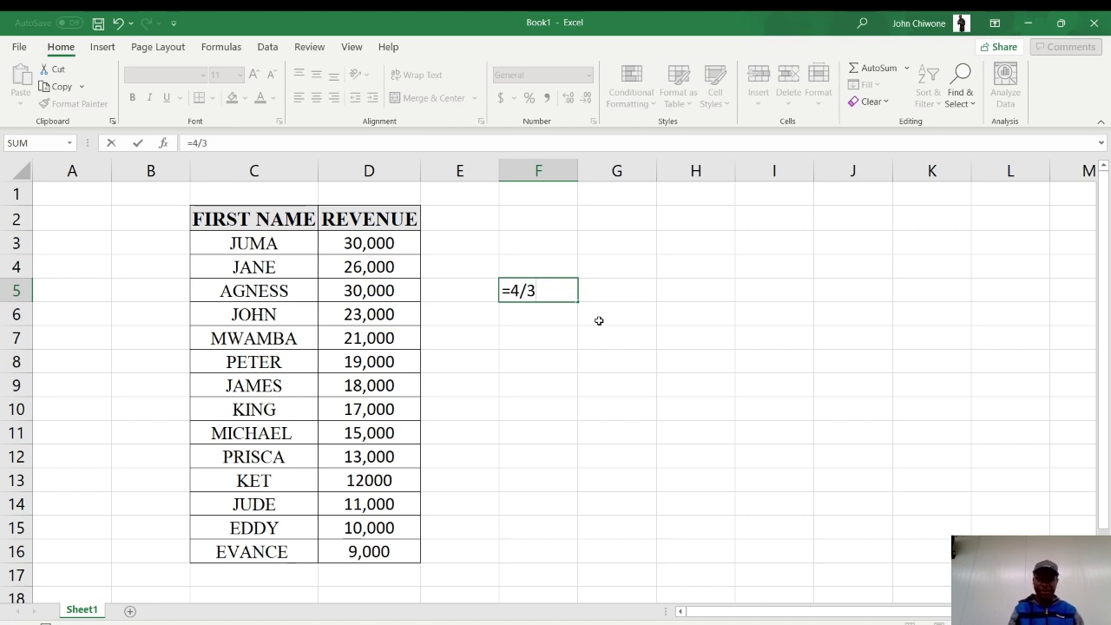
key(Return)
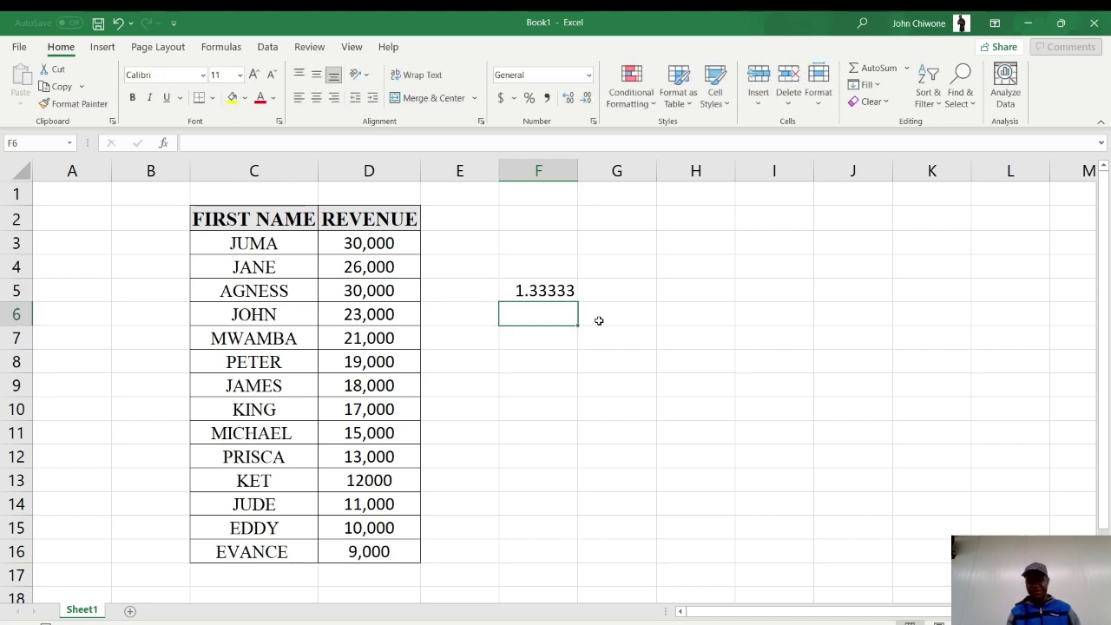
Clear cell F5 and abandon the new formula started there with =SU.
key(Up)
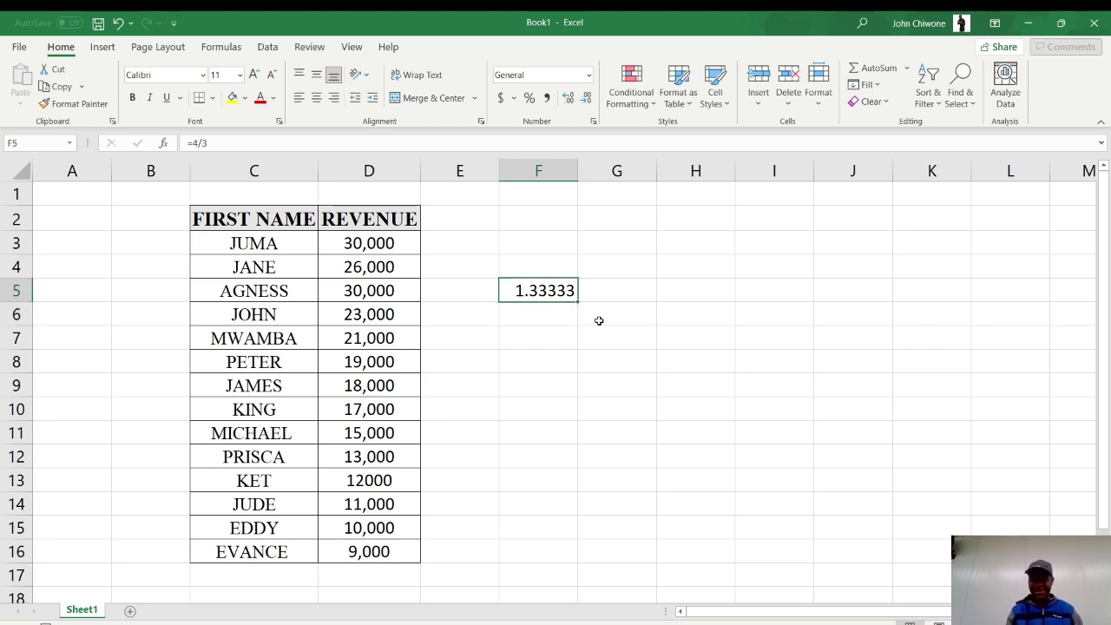
key(Delete)
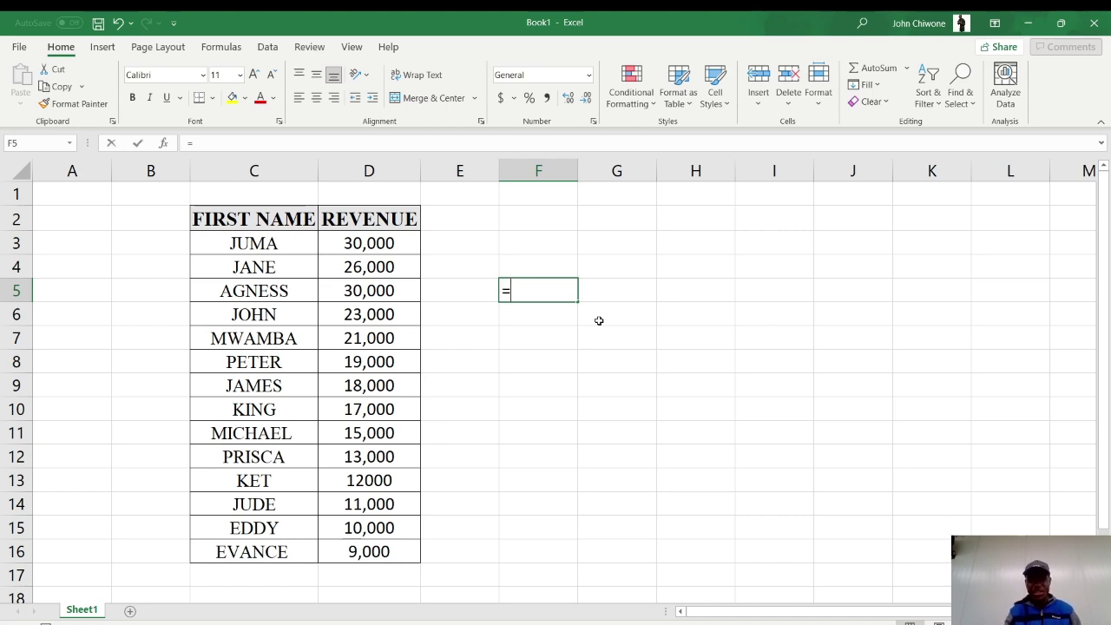
text(=SU)
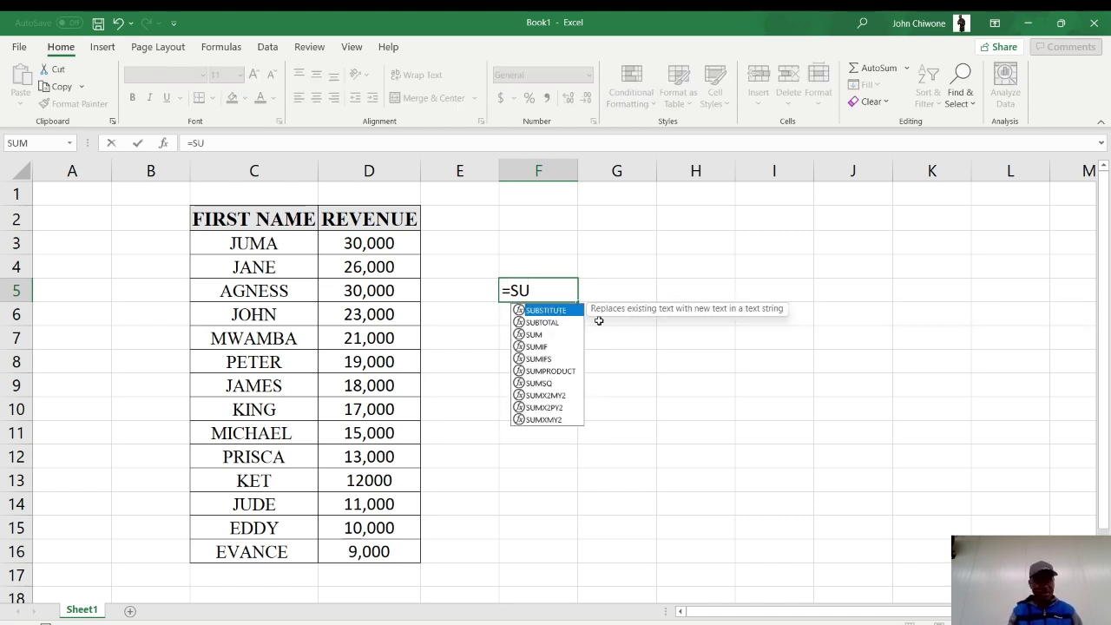
key(Escape)
key(Escape)
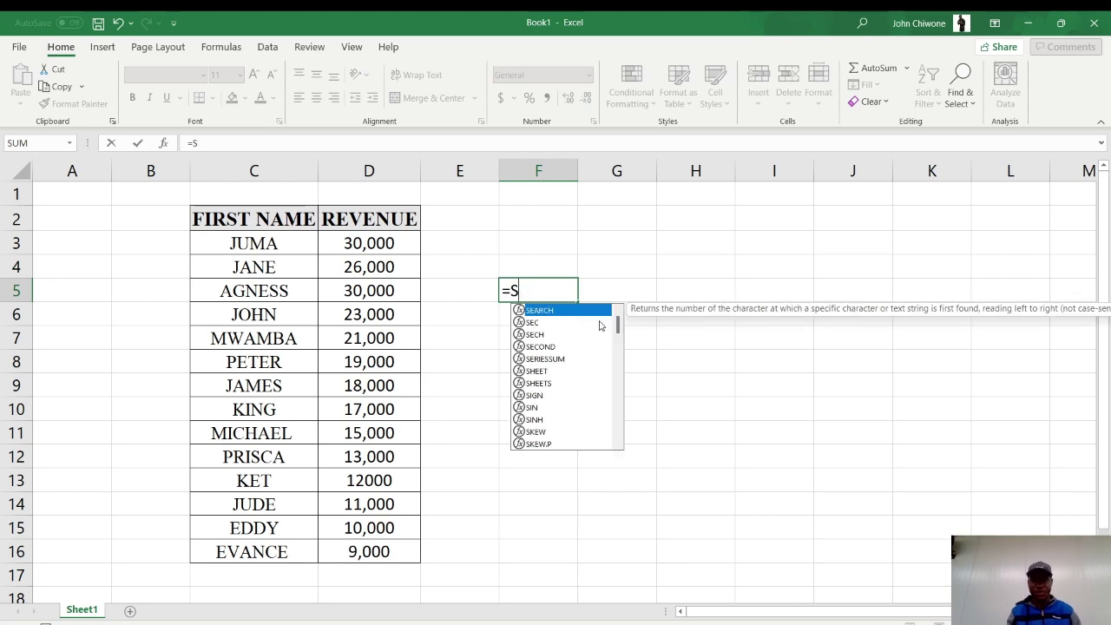
Select cell D17 directly below the Revenue column and collapse the ribbon to show more rows.
key(Down)
key(Down)
key(Down)
key(Down)
key(Down)
key(Down)
key(Down)
key(Down)
key(Down)
key(Down)
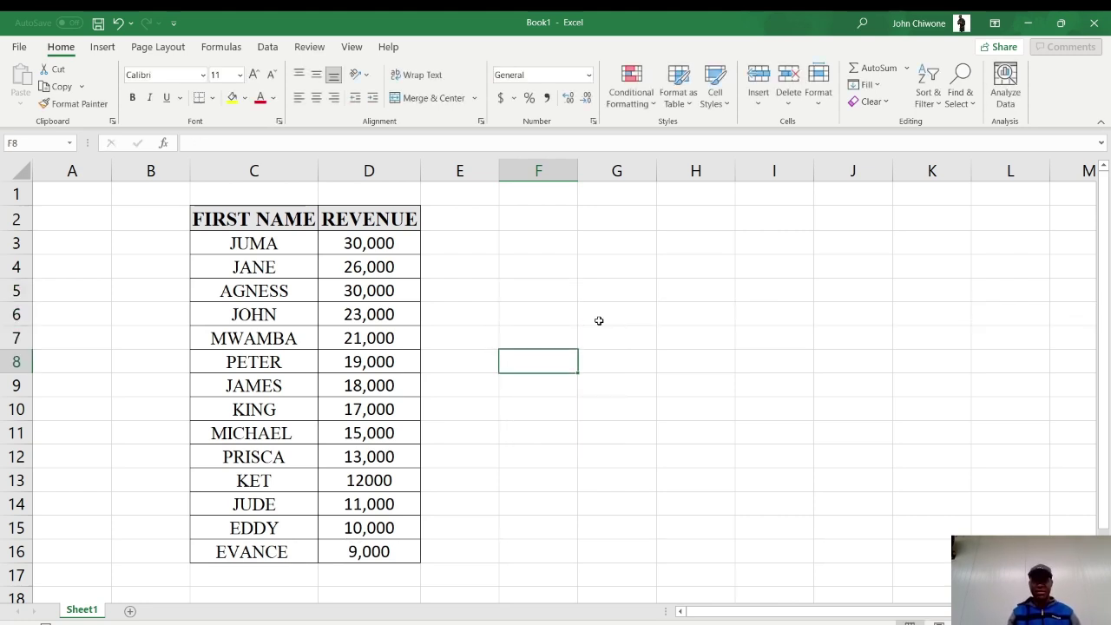
key(Down)
key(Down)
key(Down)
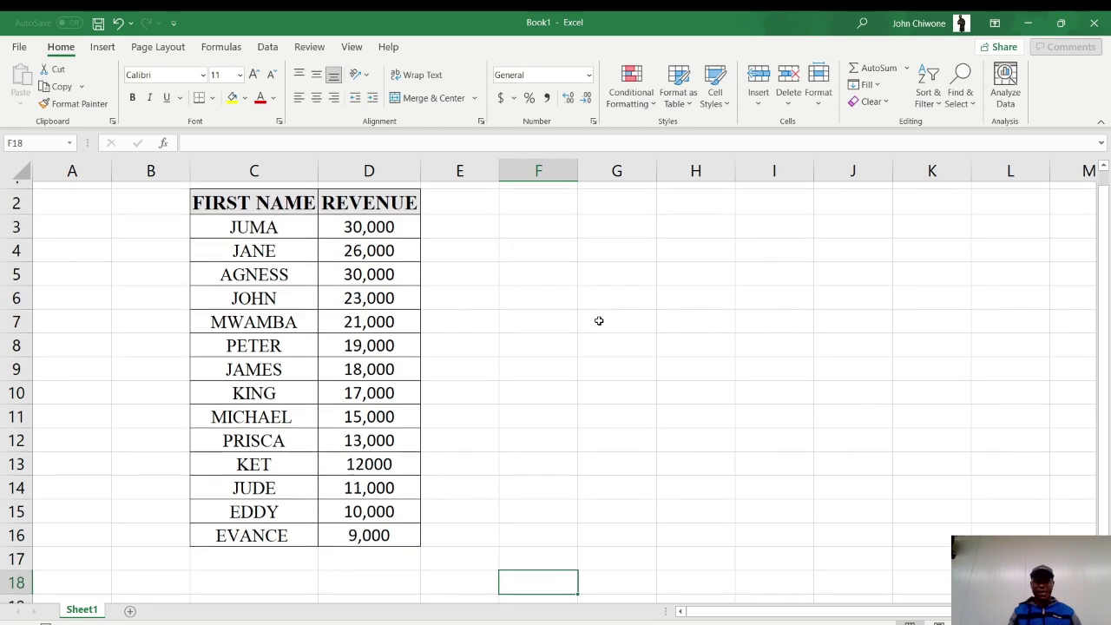
key(Up)
key(Left)
key(Left)
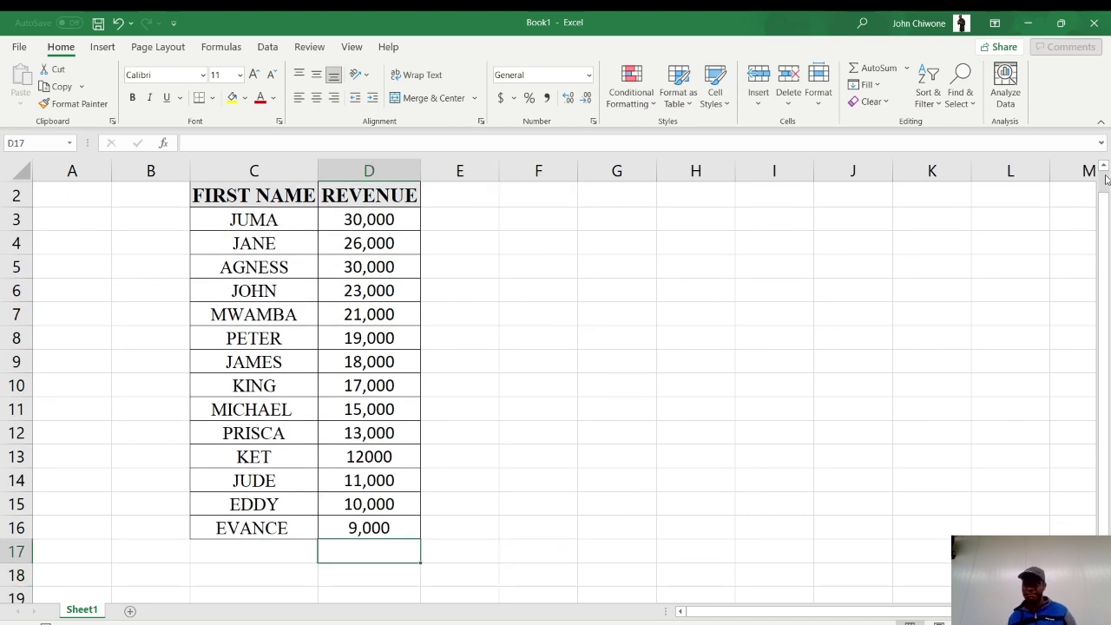
click(1101, 123)
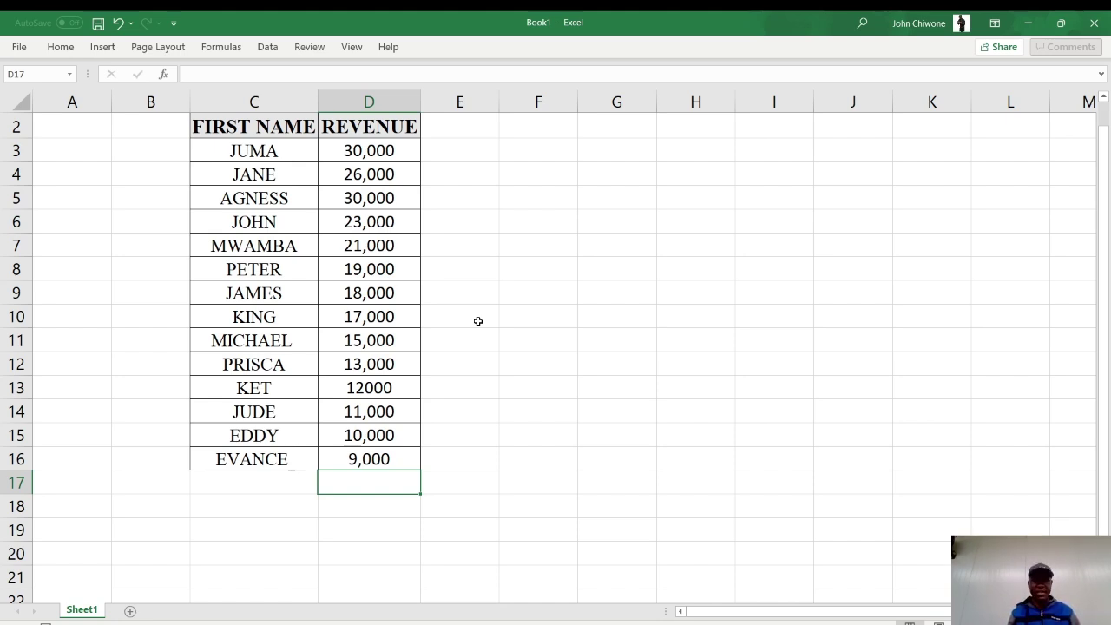
Total the Revenue values in D3:D16 with a SUM formula in cell D17.
click(393, 150)
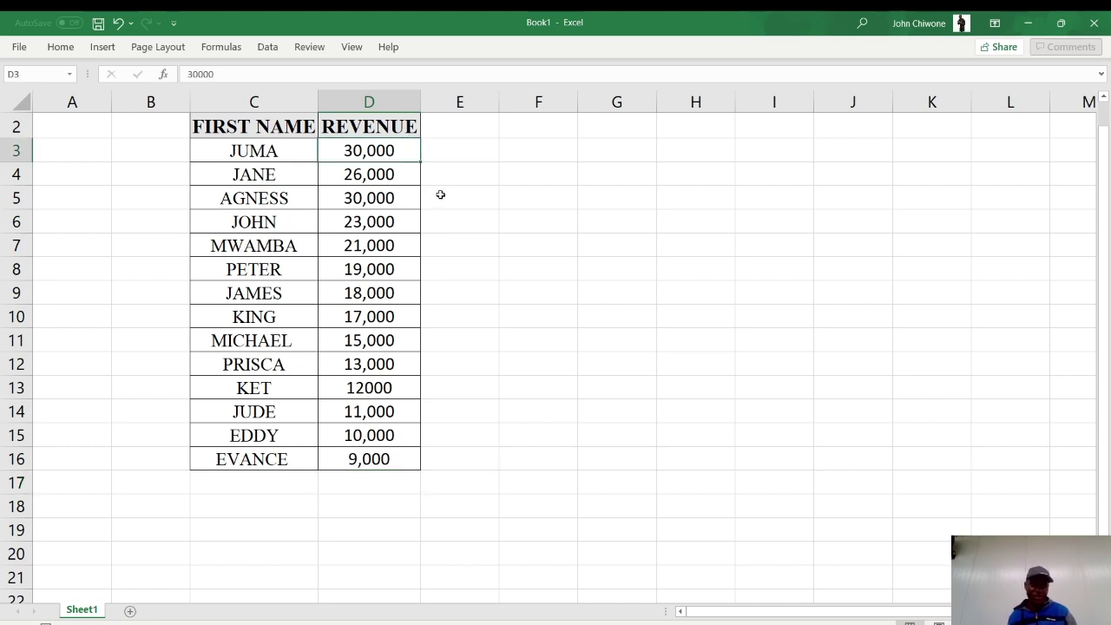
key(ctrl+shift+Down)
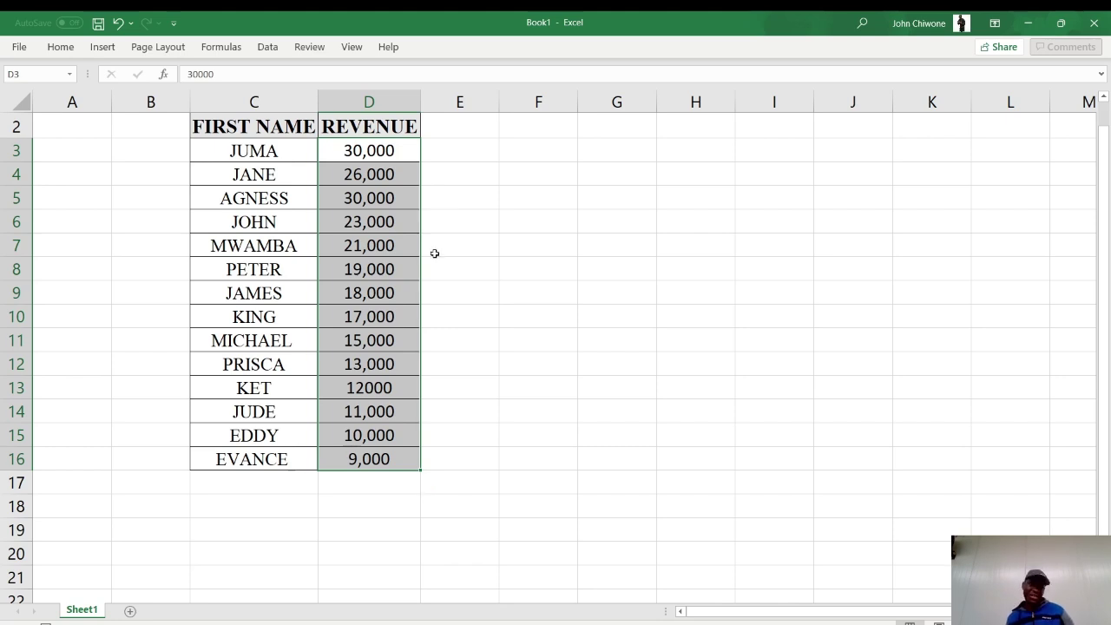
click(364, 475)
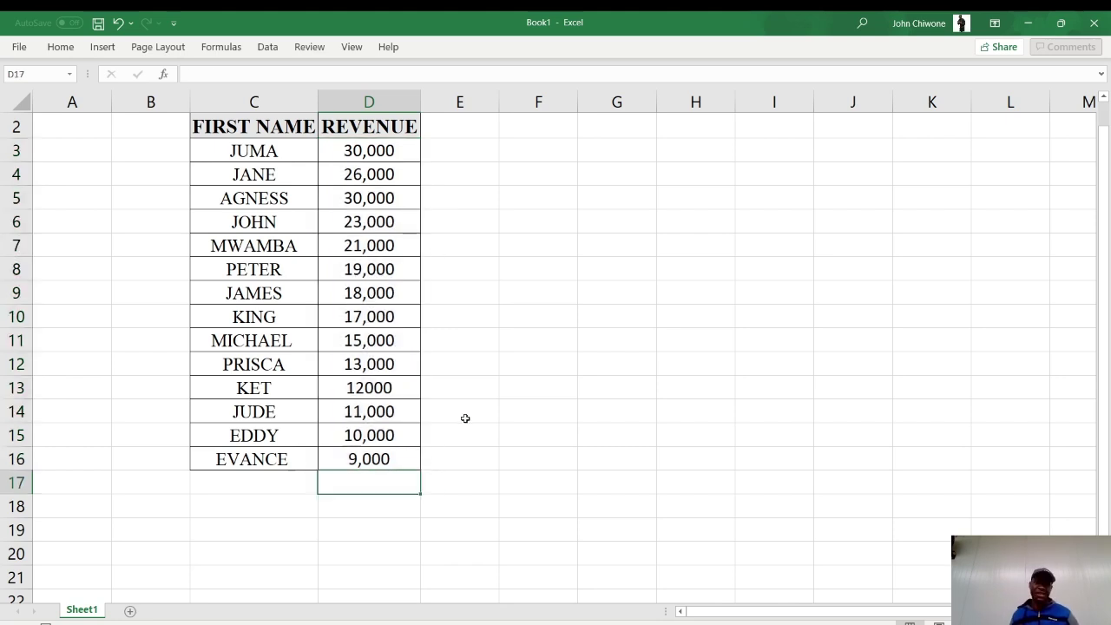
text(=)
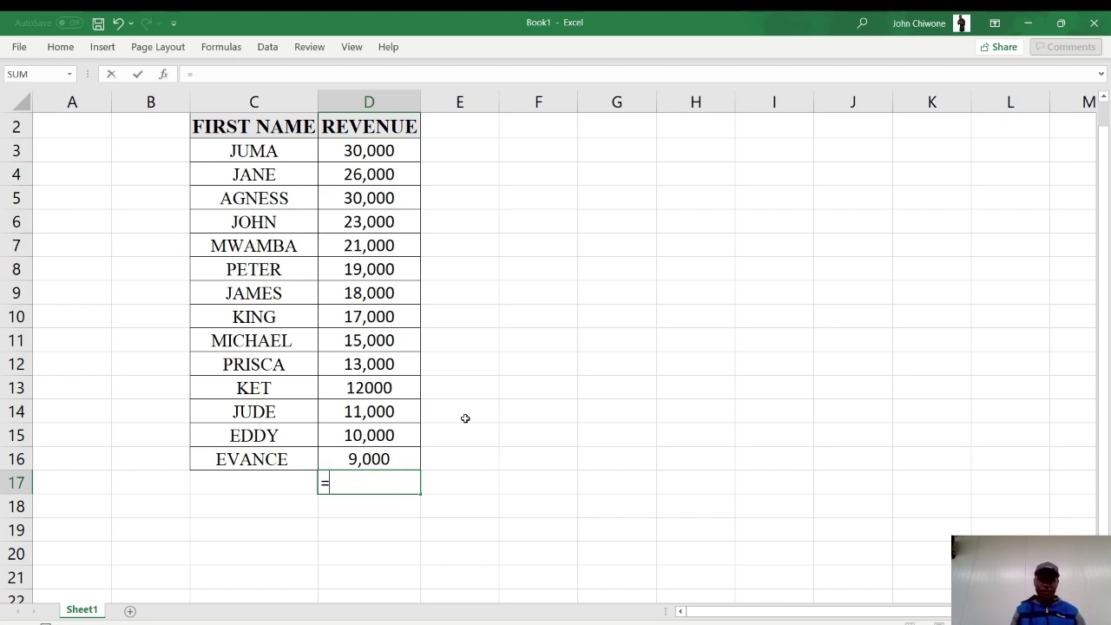
text(S)
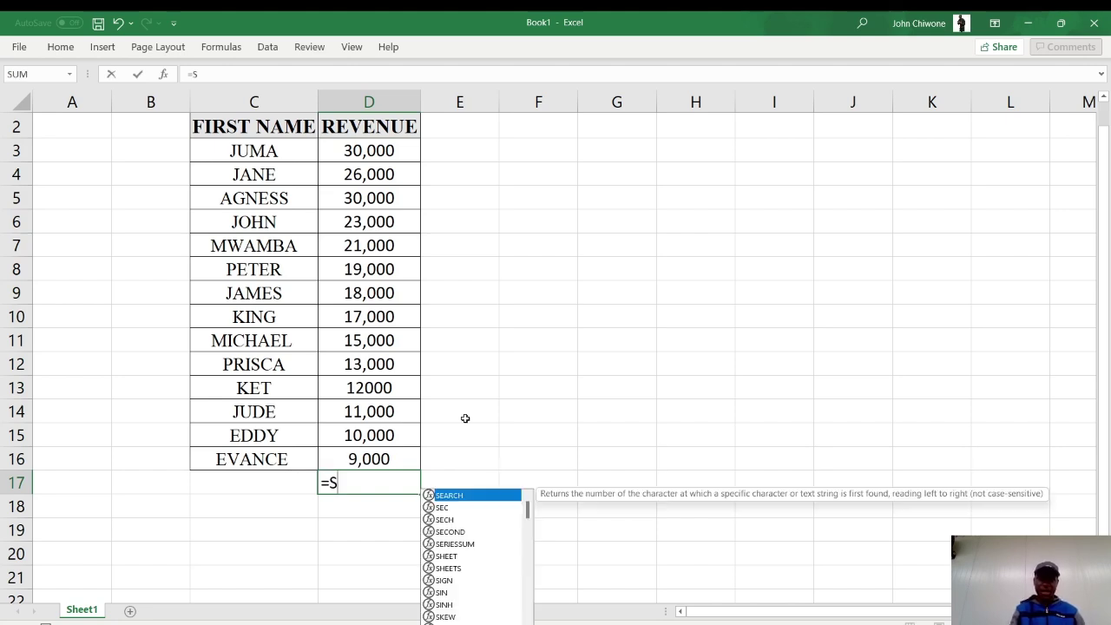
text(UM)
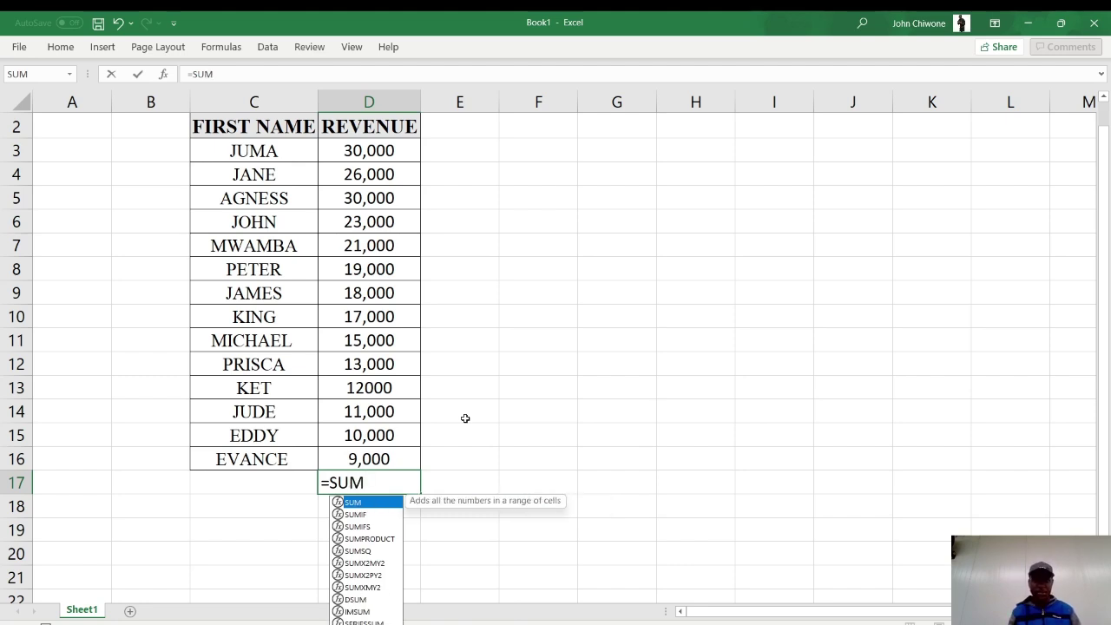
text(()
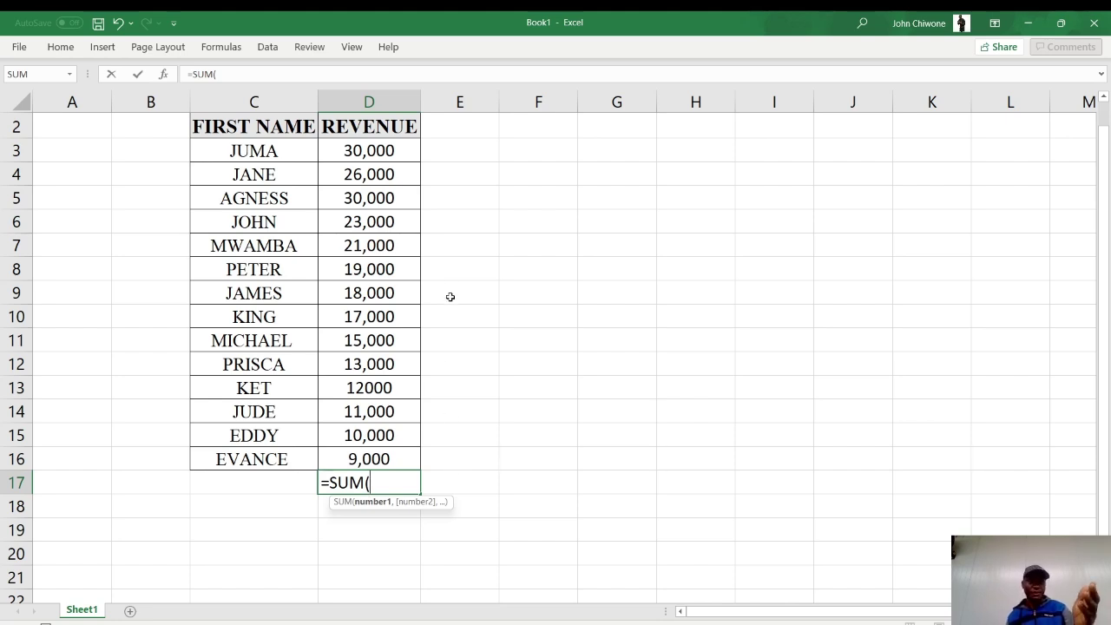
click(405, 152)
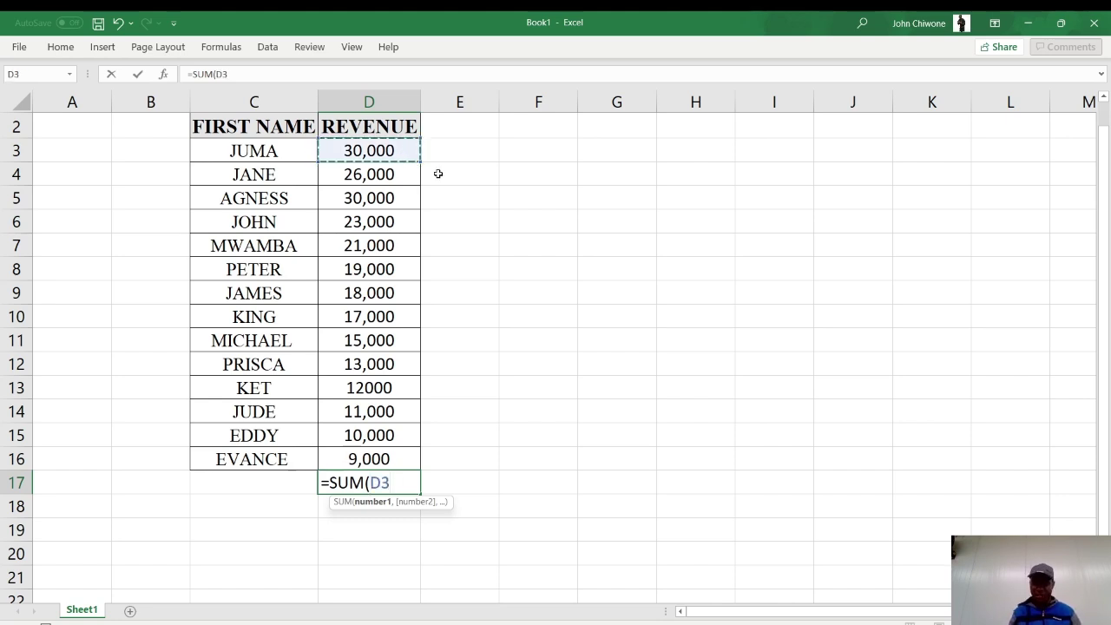
drag(369, 130, 438, 173)
click(439, 174)
key(Up)
key(ctrl+shift+Down)
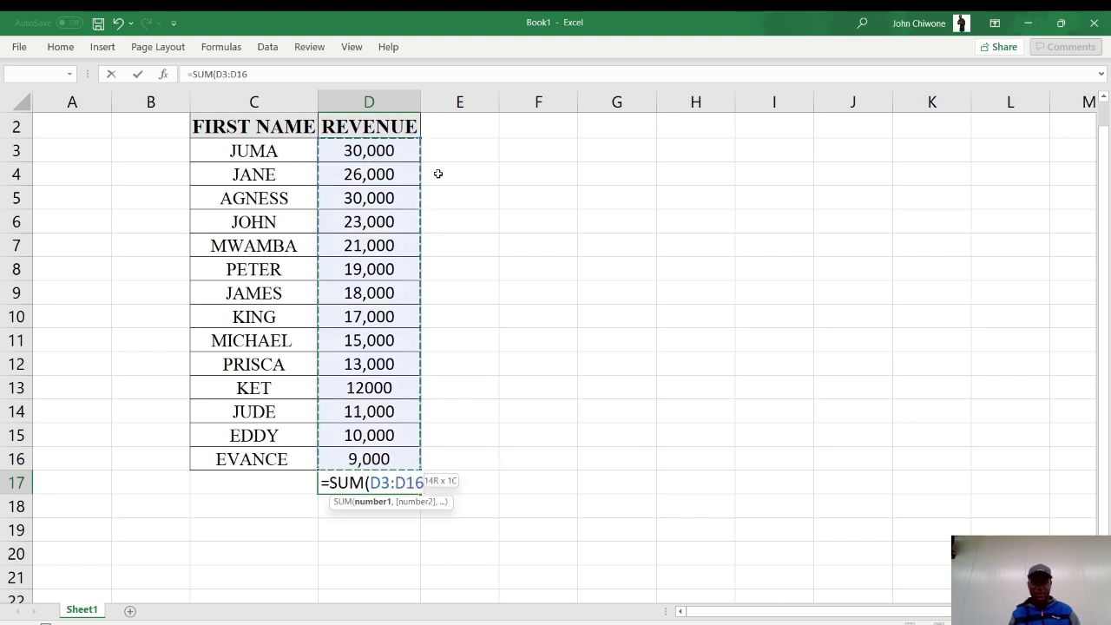
key(Return)
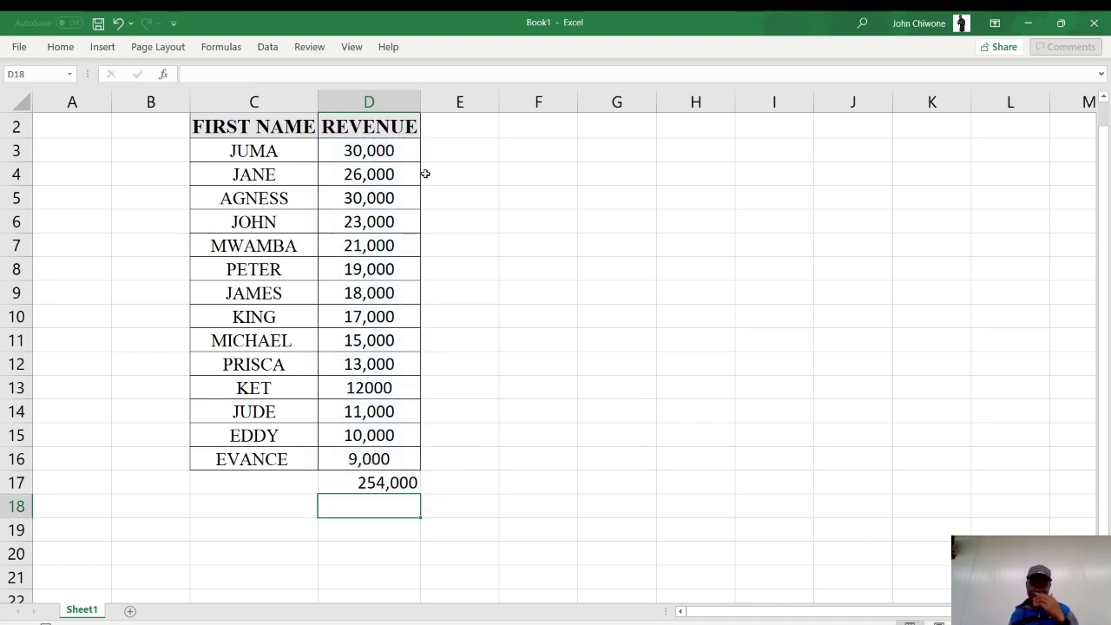
Highlight cell D17 below the Revenue column with a yellow fill.
click(377, 486)
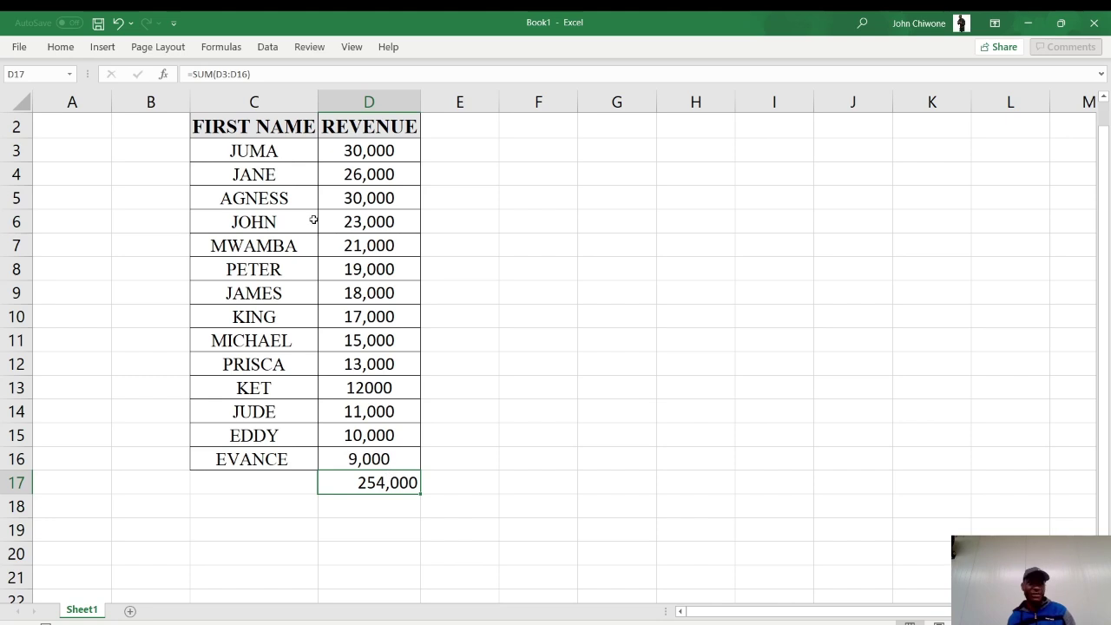
click(60, 47)
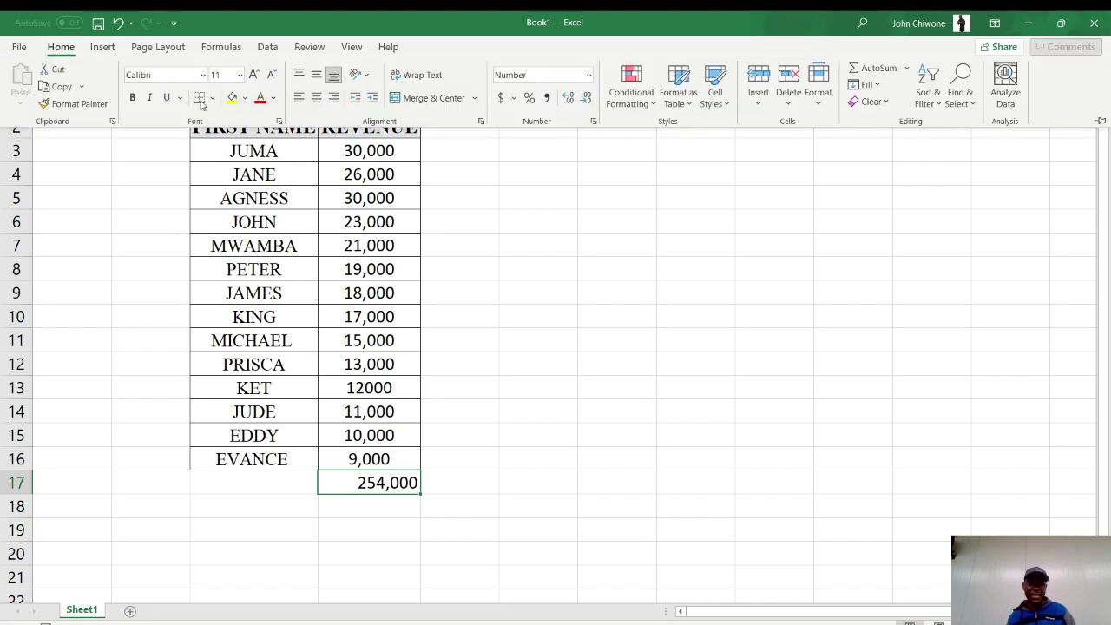
click(235, 99)
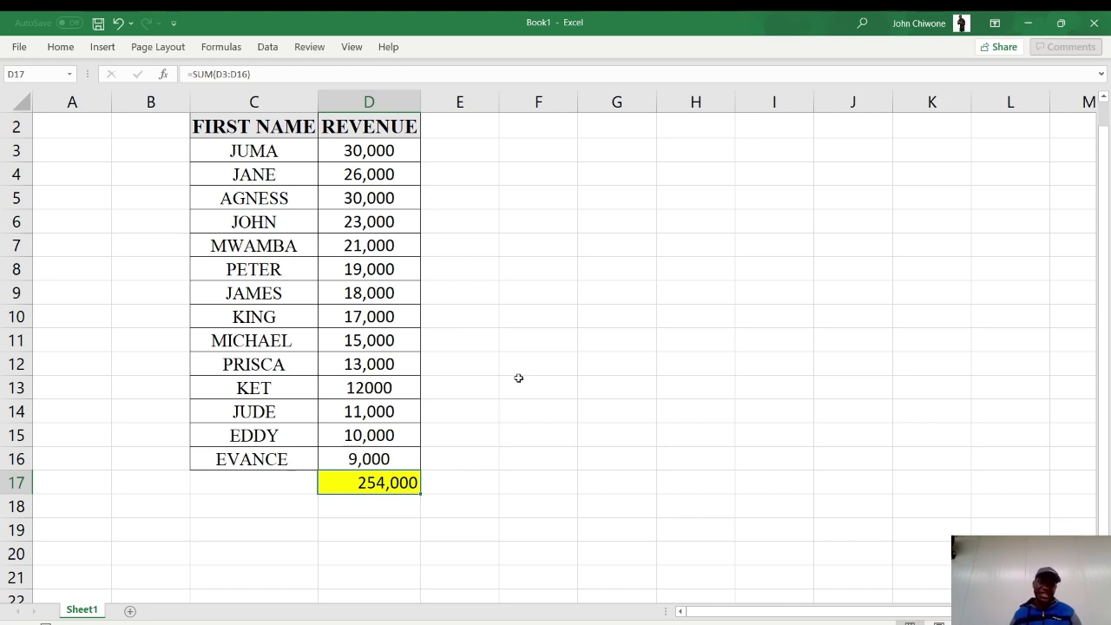
Clear the formula from D17 and total the Revenue column there again using AutoSum.
key(Delete)
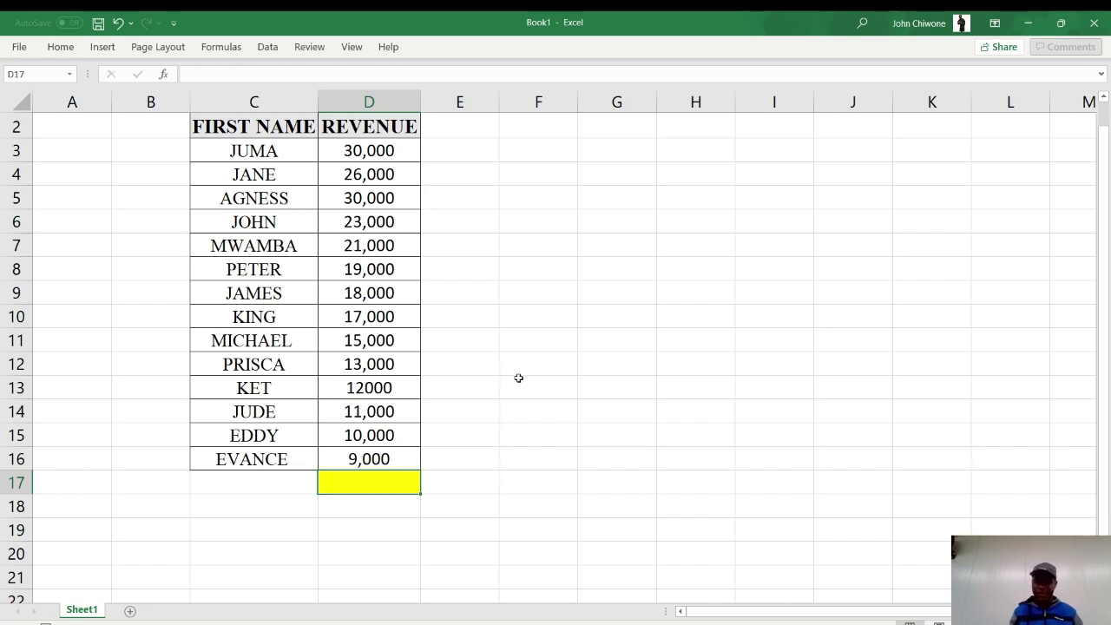
key(Down)
key(Down)
key(Down)
key(Up)
key(Up)
key(Up)
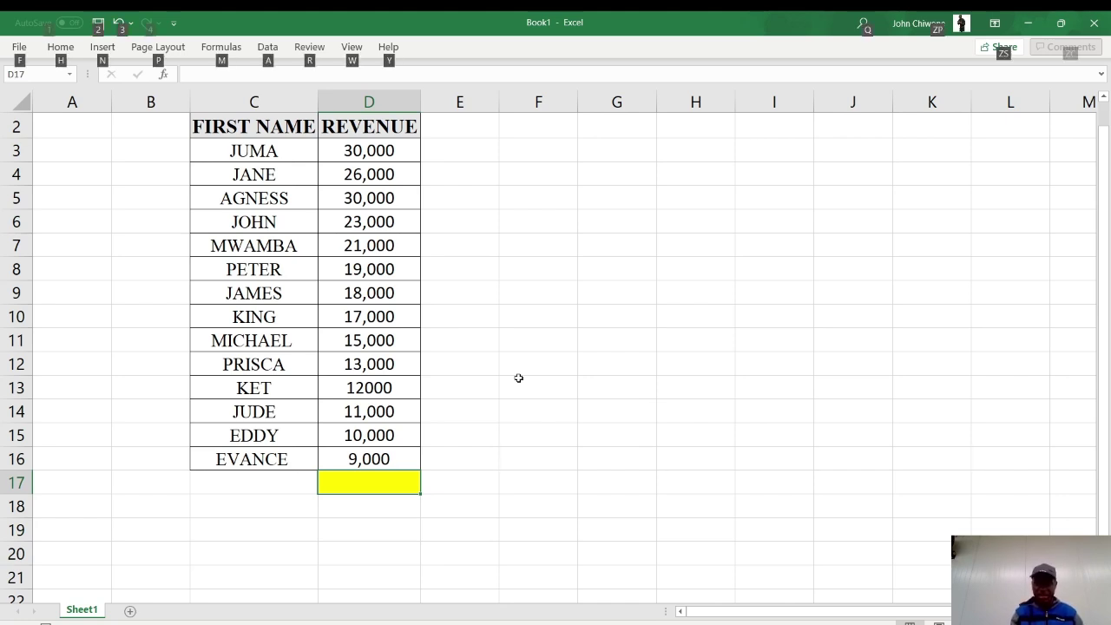
key(alt+equal)
key(Return)
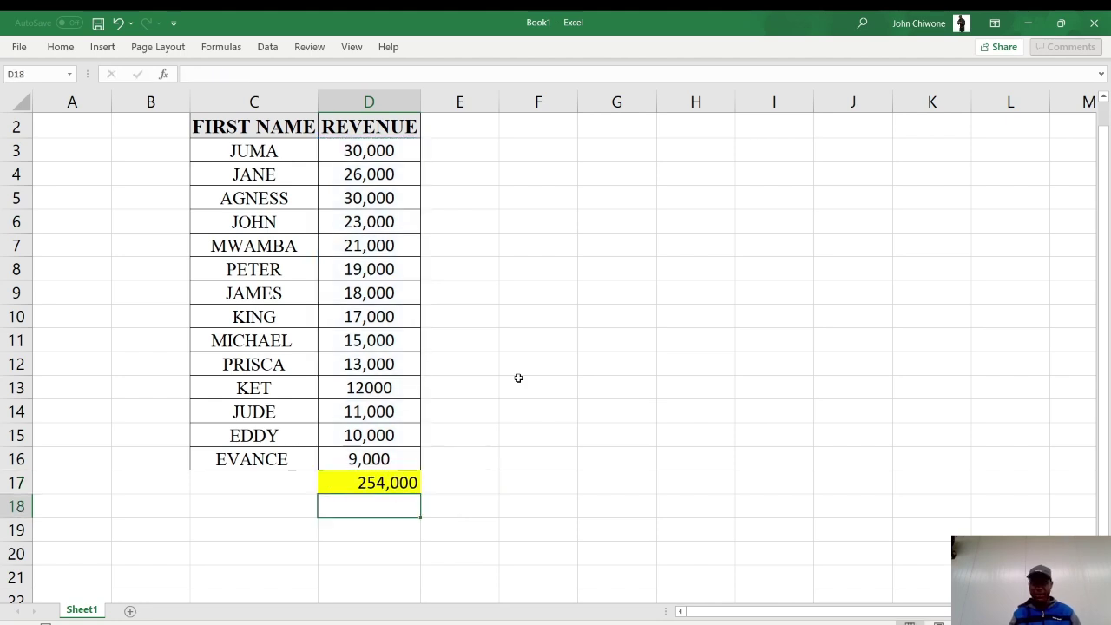
key(Up)
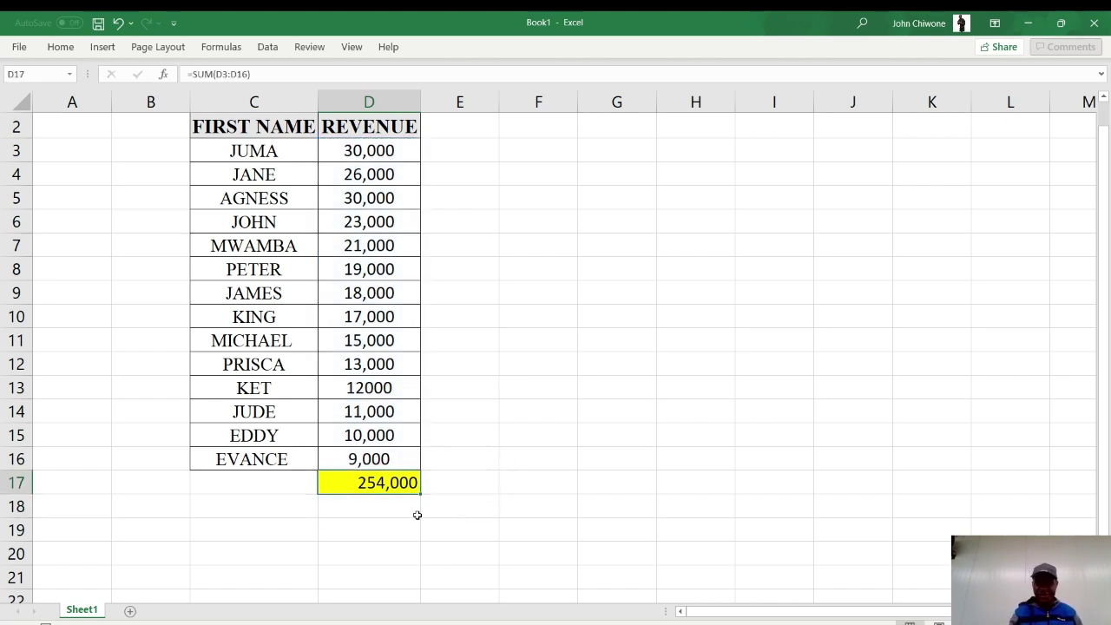
Replace the total in D17 with the formula =AVERAGE(D3:D16), and clear the cell again.
key(Delete)
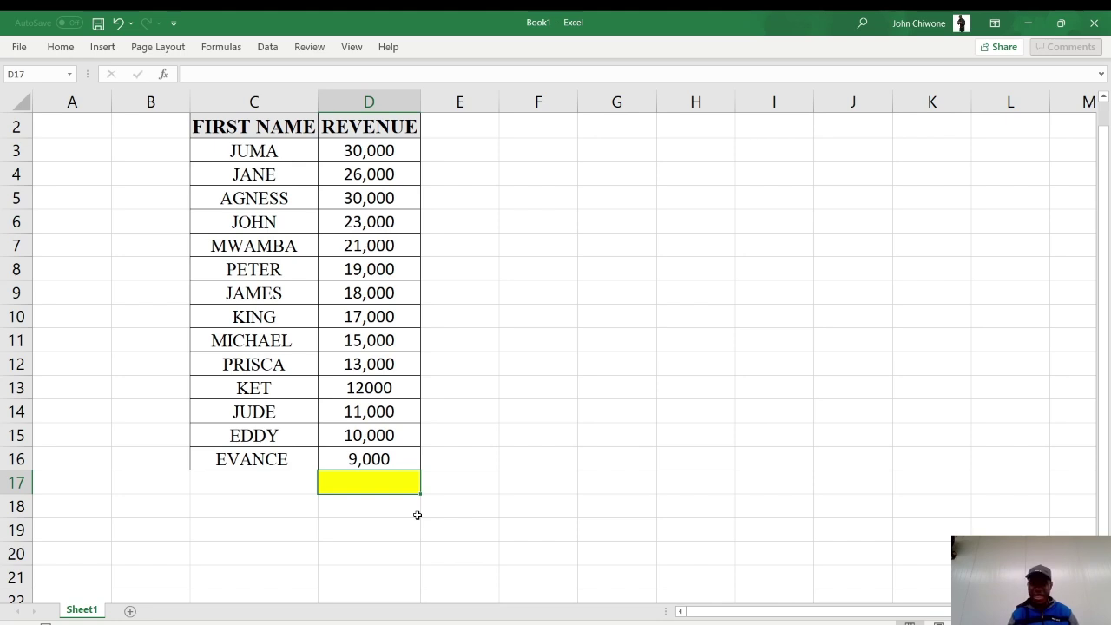
text(=)
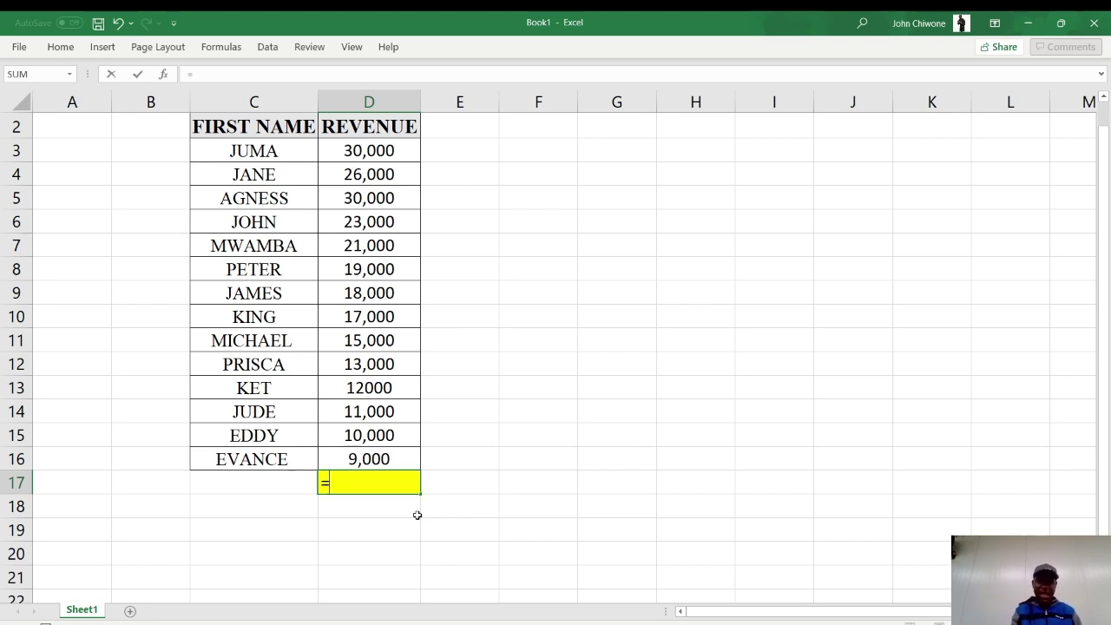
text(AV)
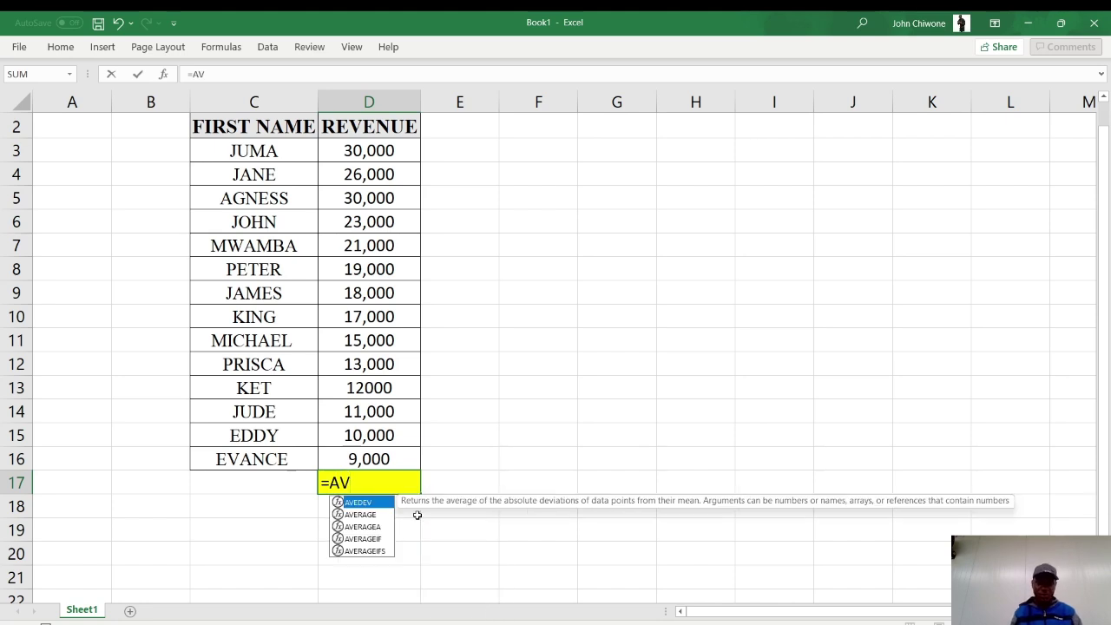
key(Down)
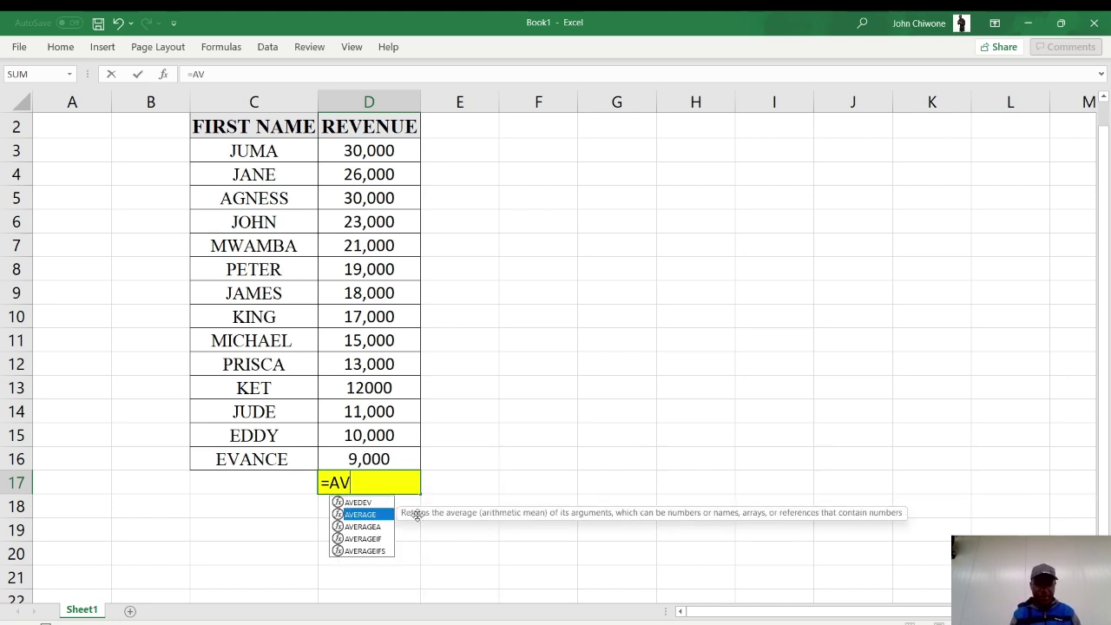
key(Tab)
text(D17)
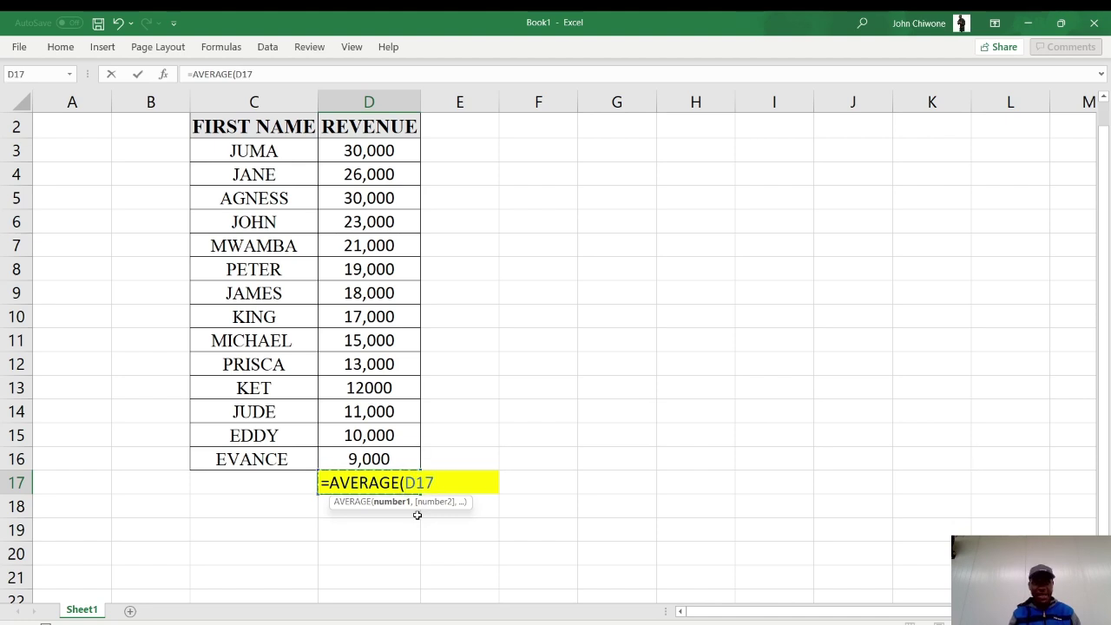
key(Up)
key(Up)
key(Up)
key(Up)
key(Up)
key(Up)
key(Up)
key(Up)
key(Up)
key(Up)
key(Up)
key(Up)
key(Up)
key(Up)
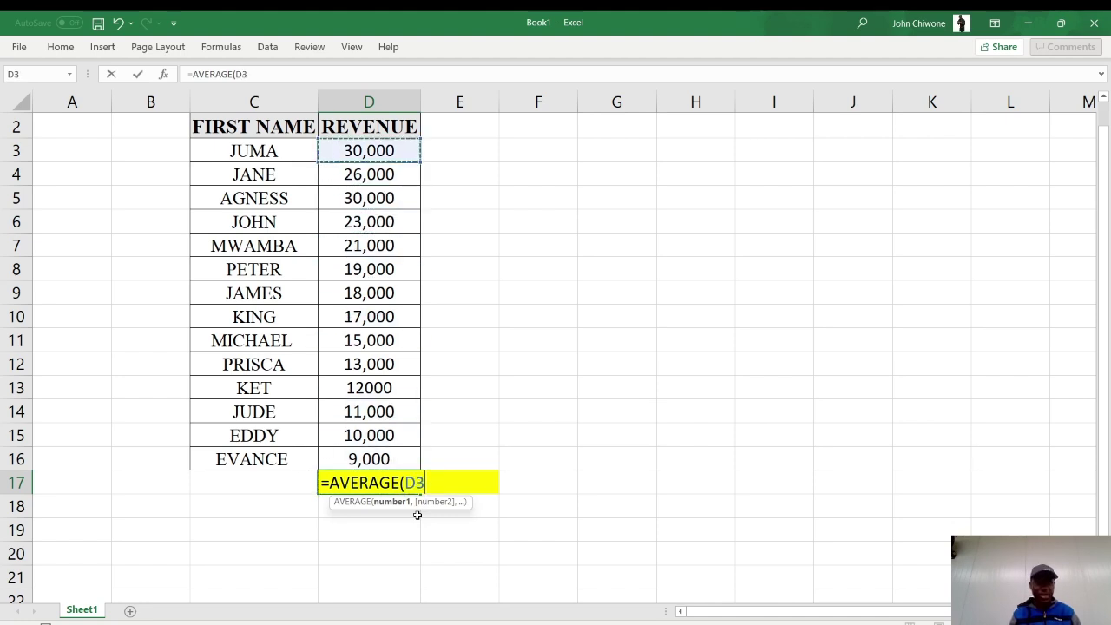
key(ctrl+shift+Down)
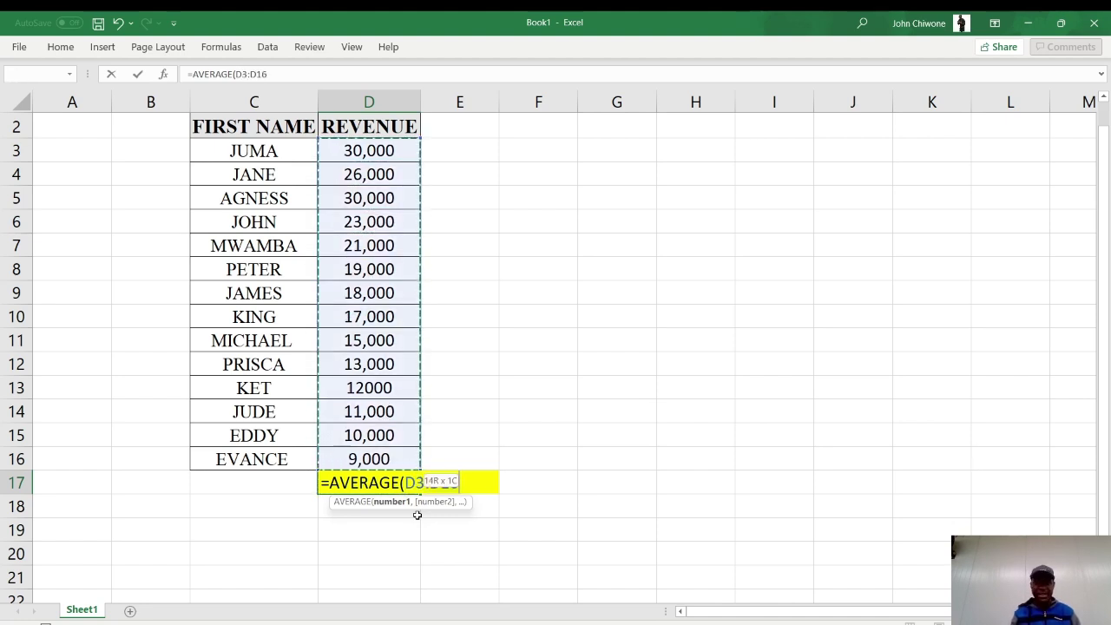
key(Return)
key(Up)
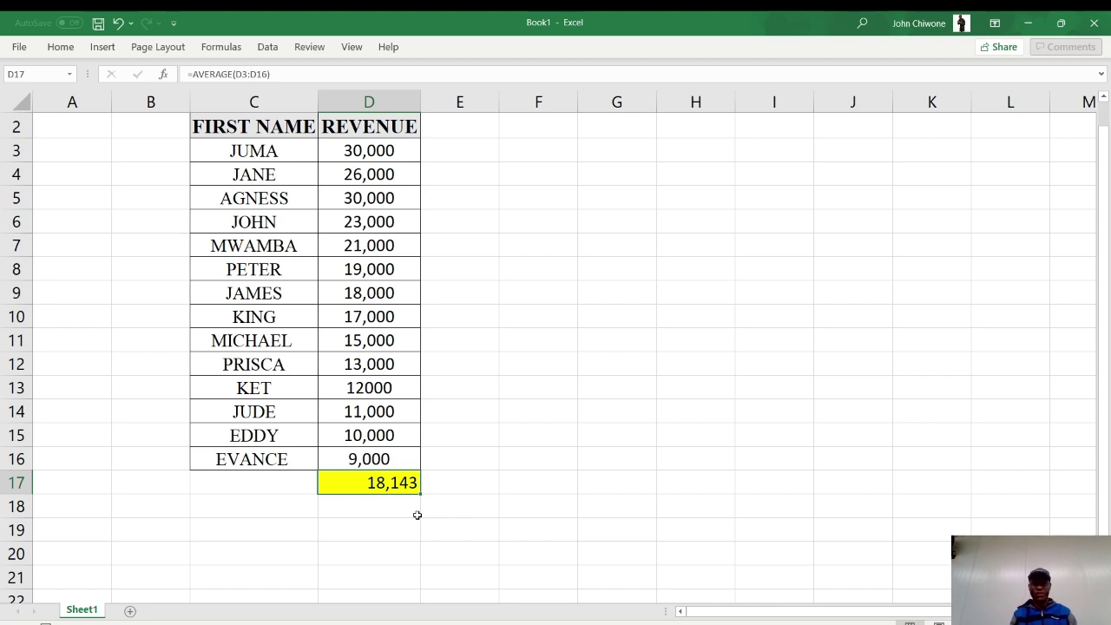
key(Delete)
Start a formula in cell F9 with a reference to the revenue in D6.
key(Up)
key(Up)
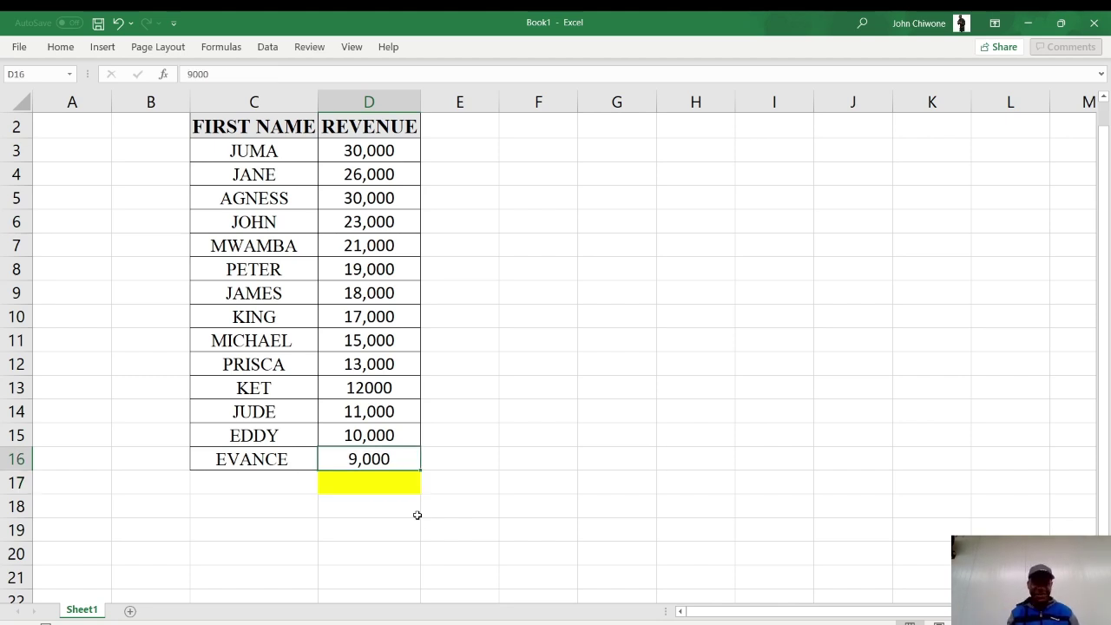
key(Up)
key(Right)
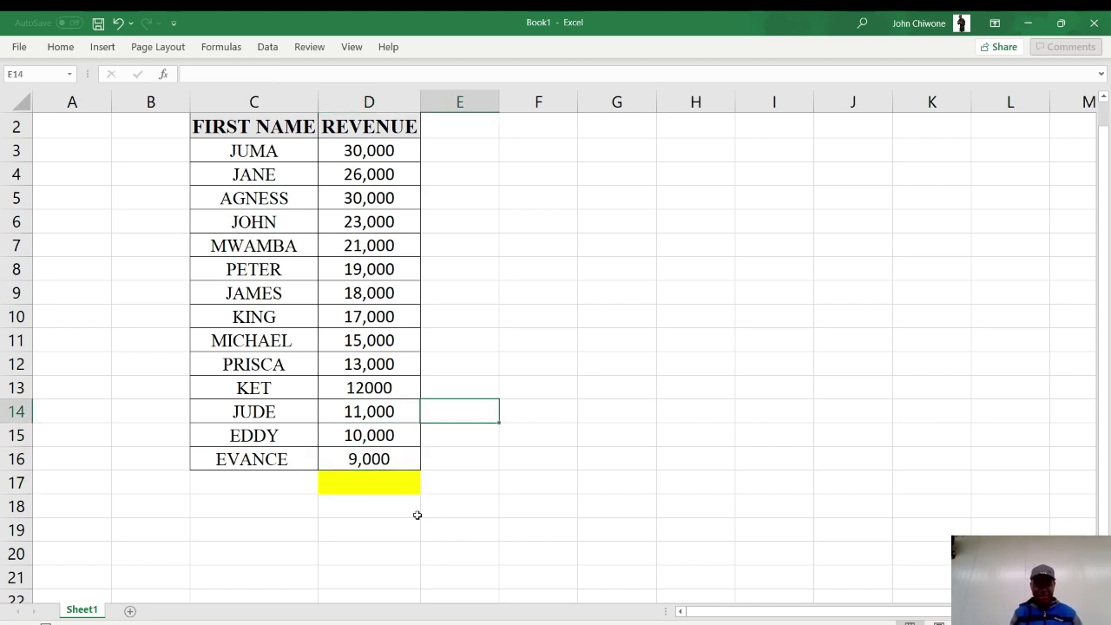
key(Up)
key(Up)
key(Up)
key(Up)
key(Right)
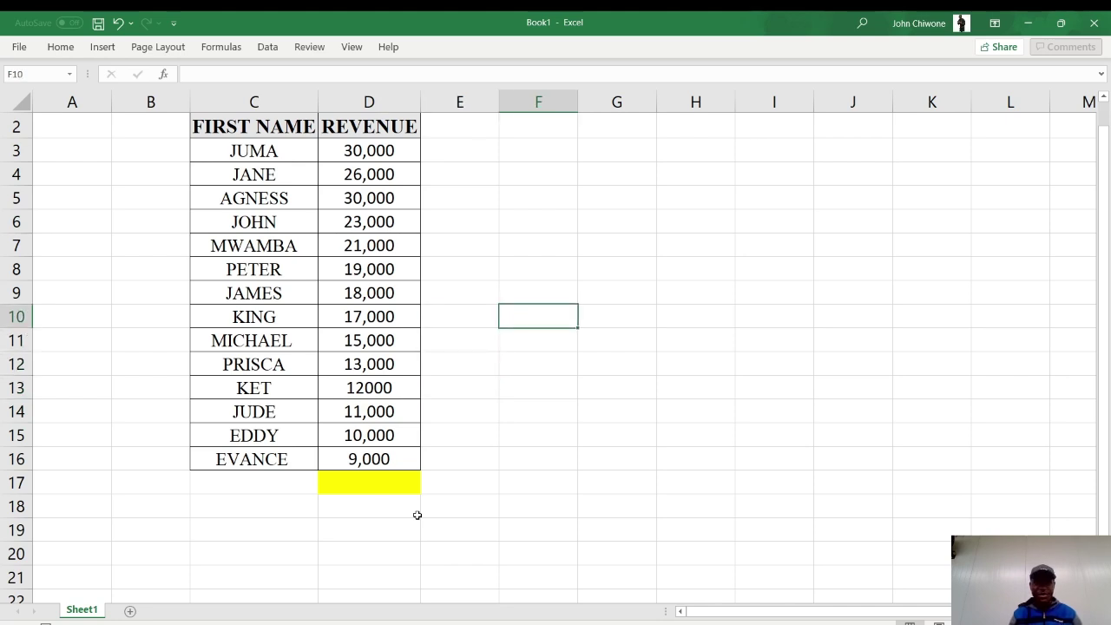
key(Up)
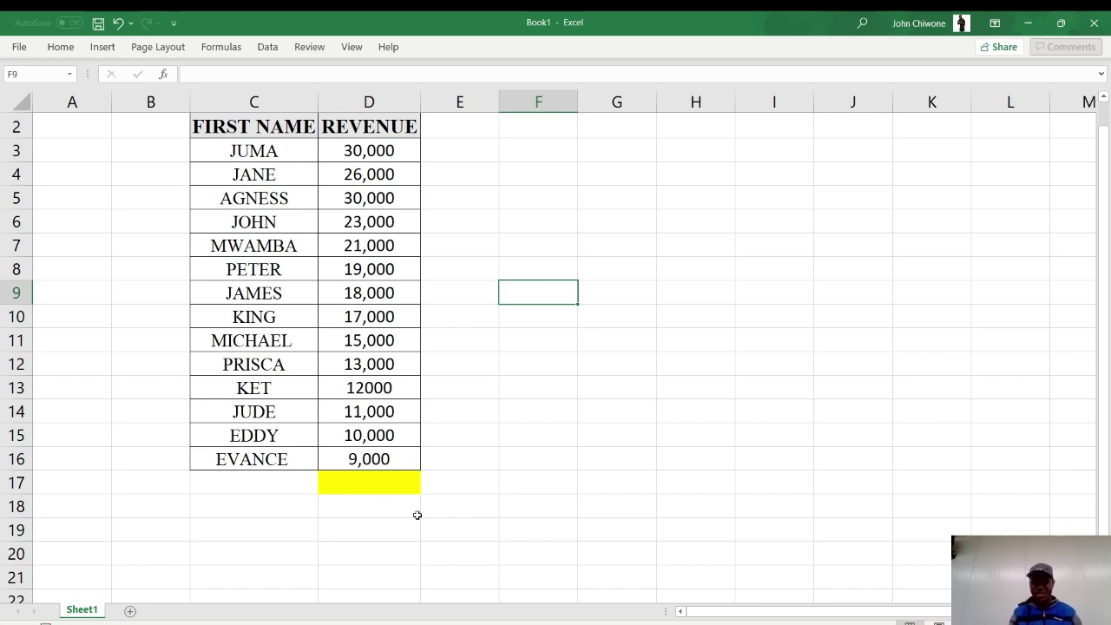
text(=)
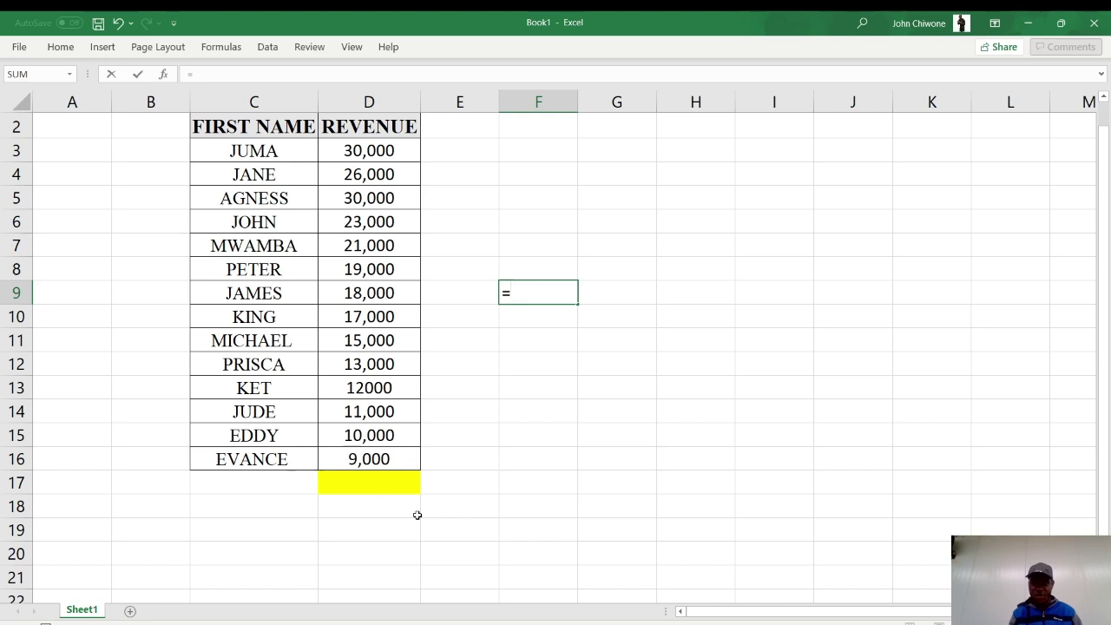
key(Left)
key(Left)
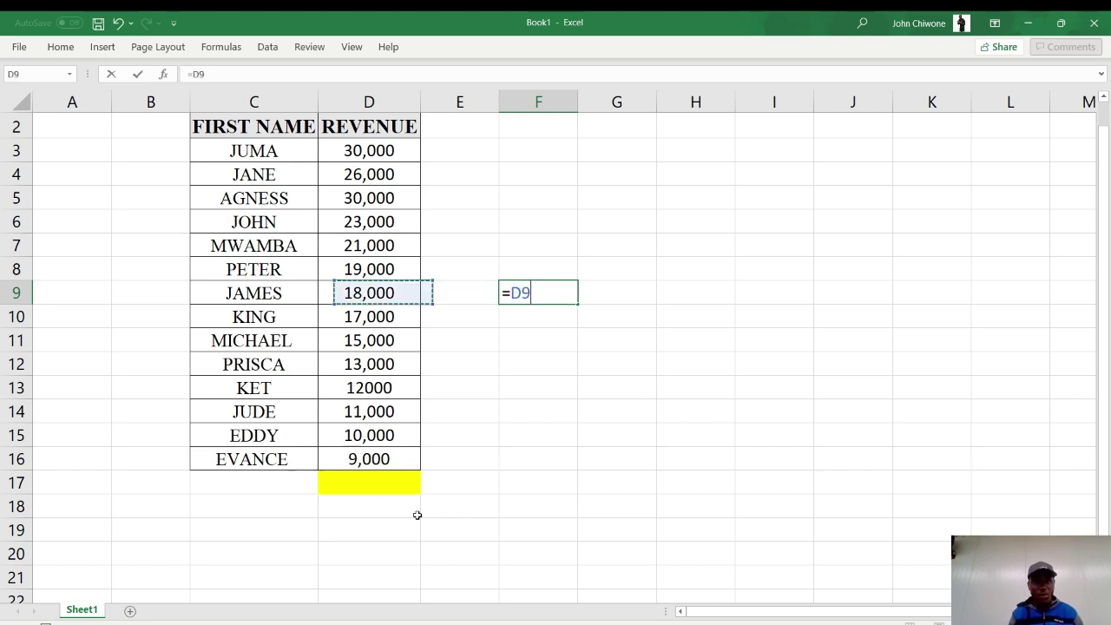
key(Up)
key(Up)
key(Up)
key(Down)
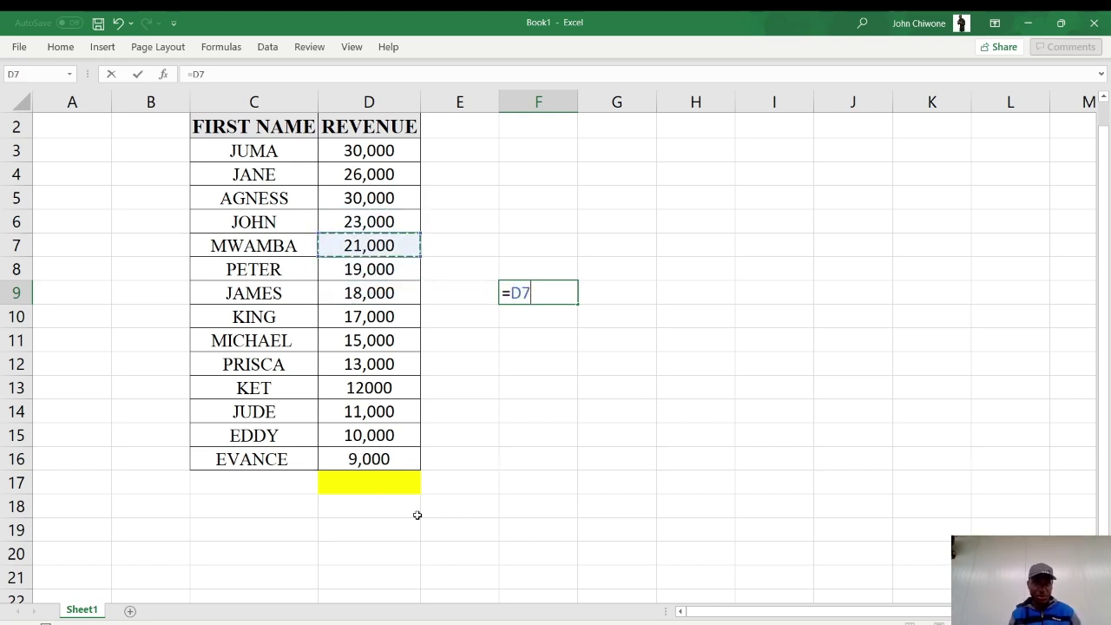
key(Up)
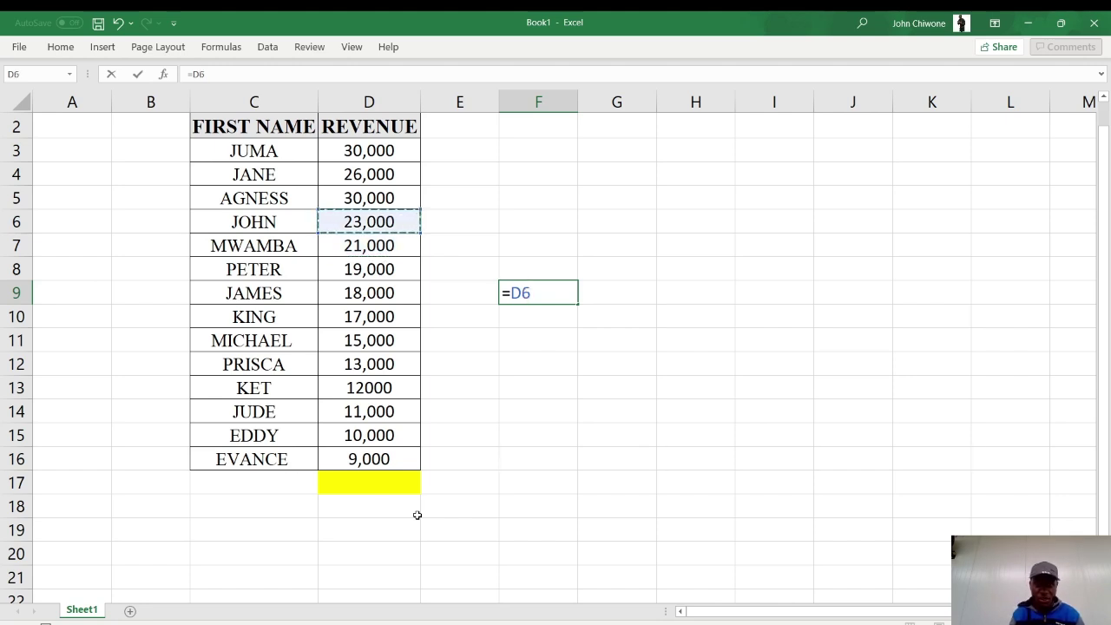
Complete the subtraction formula in F9 as =D6-D10, and clear the cell again.
text(-)
key(Down)
key(Down)
key(Down)
key(Left)
key(Left)
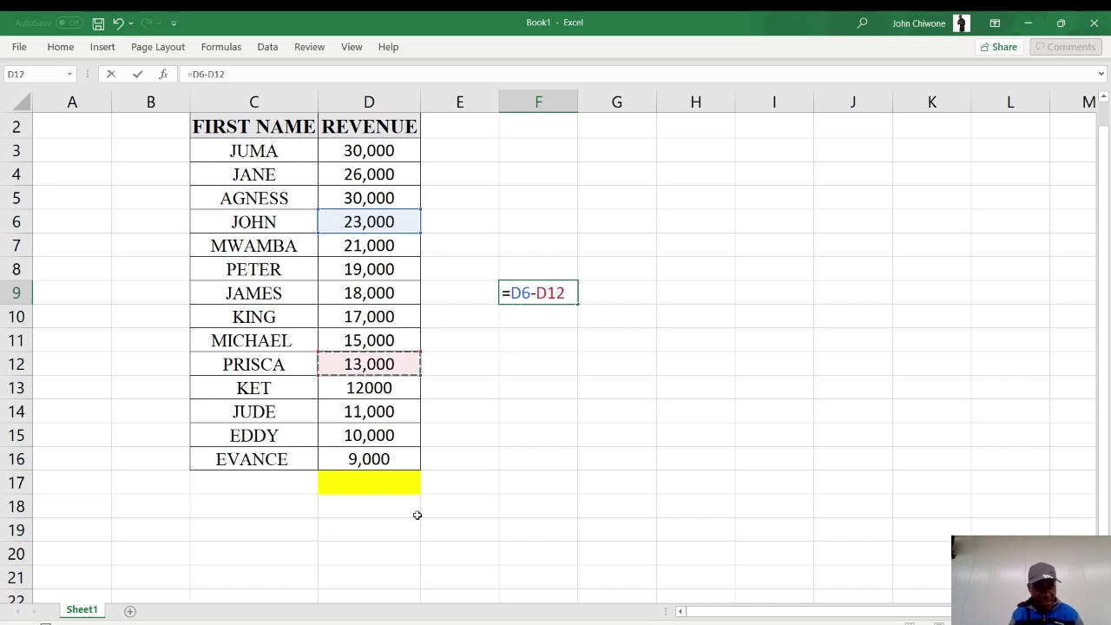
key(Up)
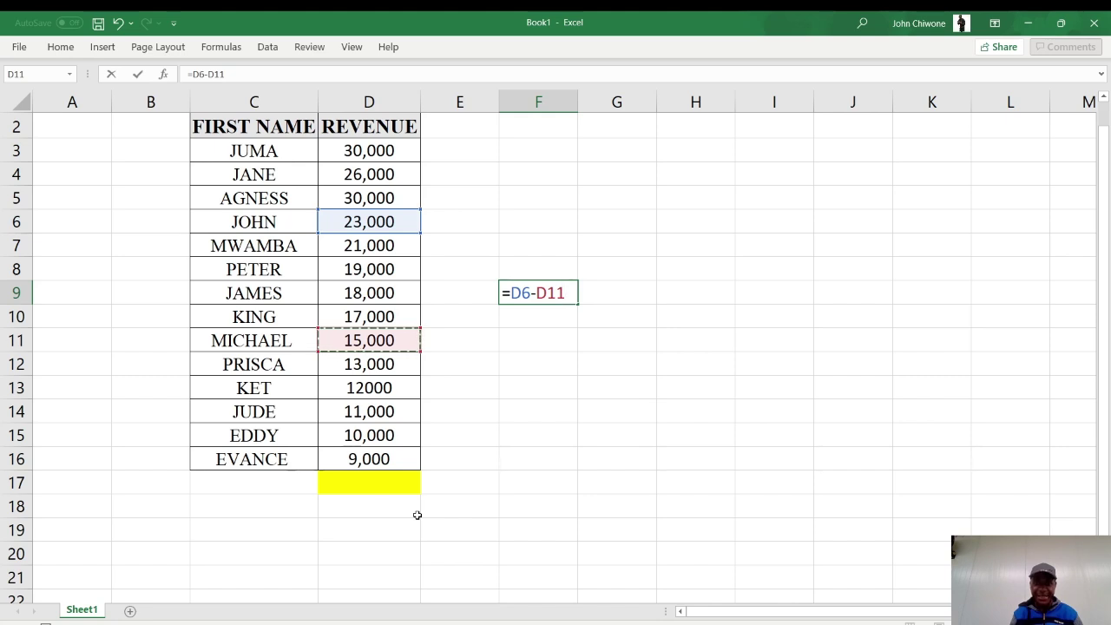
key(Up)
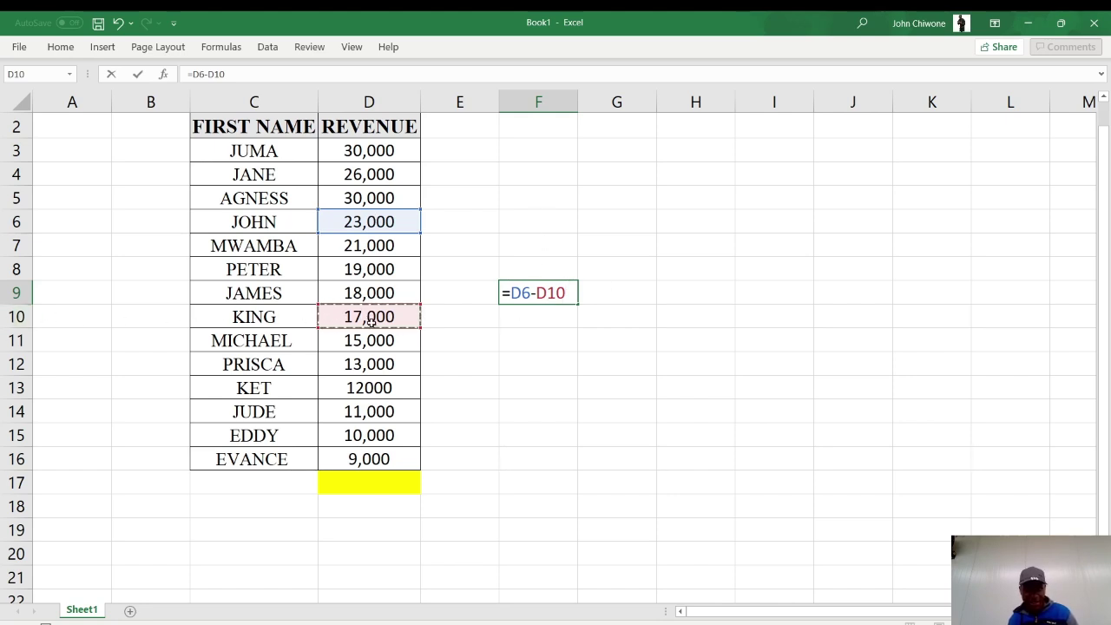
key(Return)
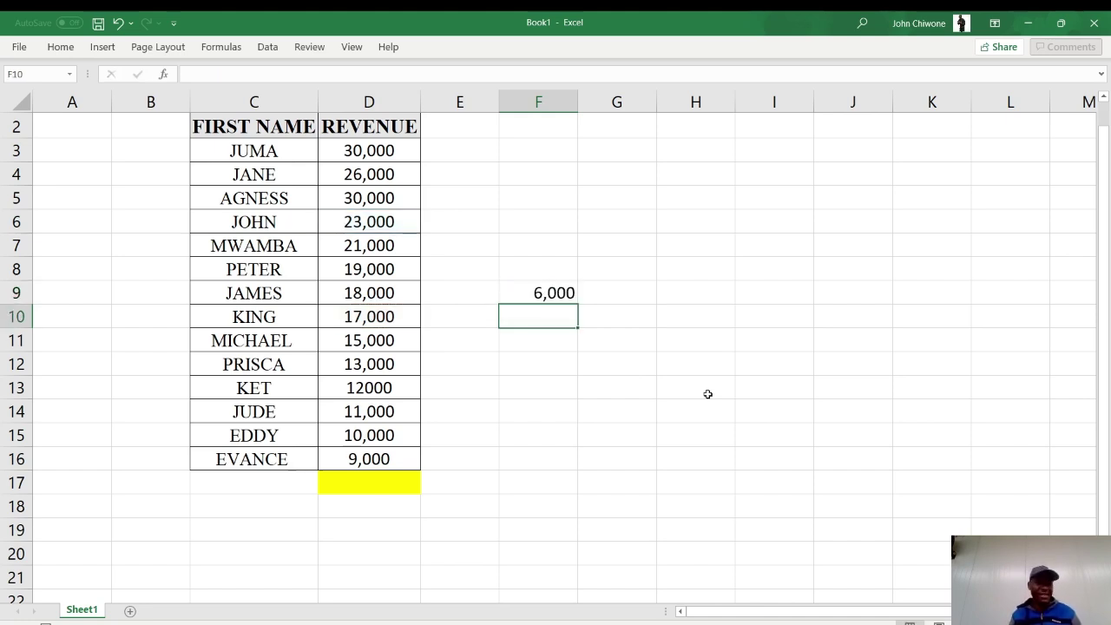
key(Up)
key(Delete)
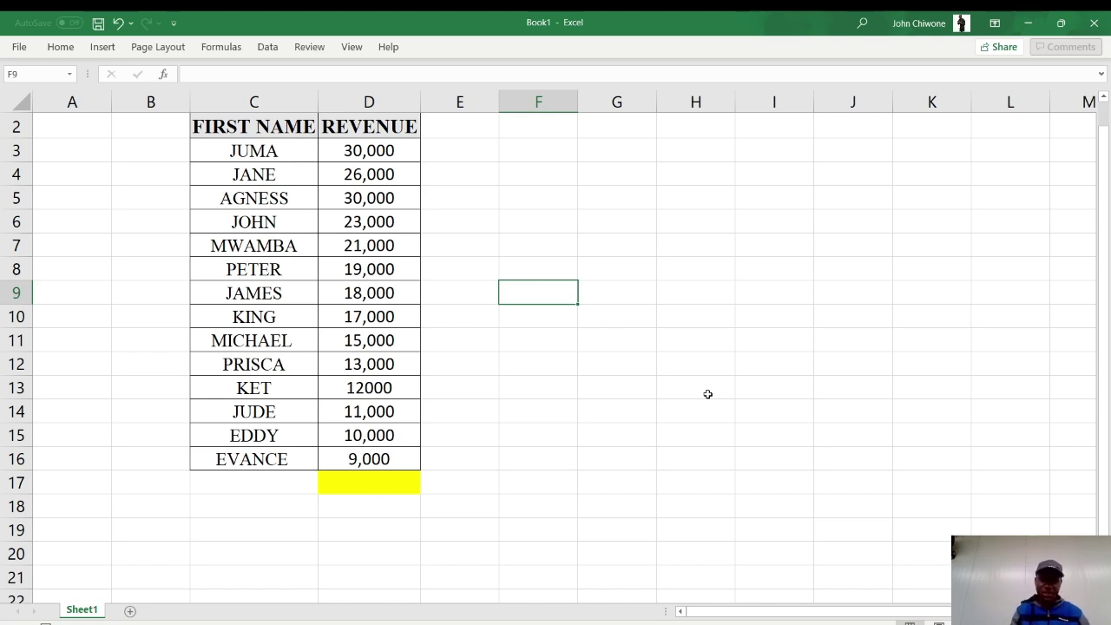
Calculate the division =10/5 in cell F9, and clear the cell again.
text(=10/4)
key(BackSpace)
text(5)
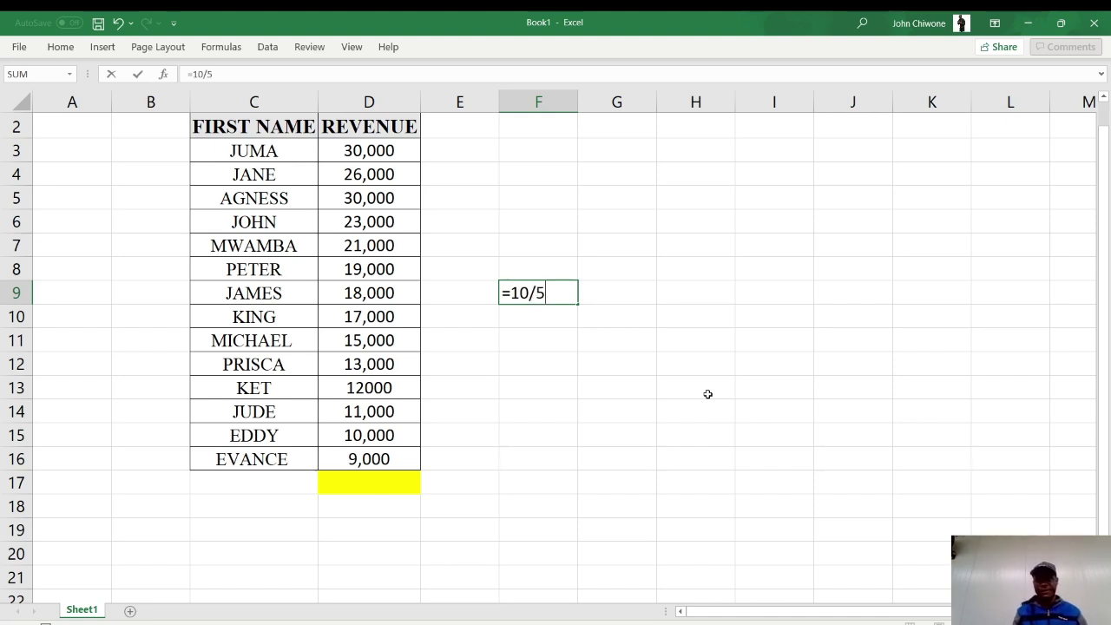
key(Return)
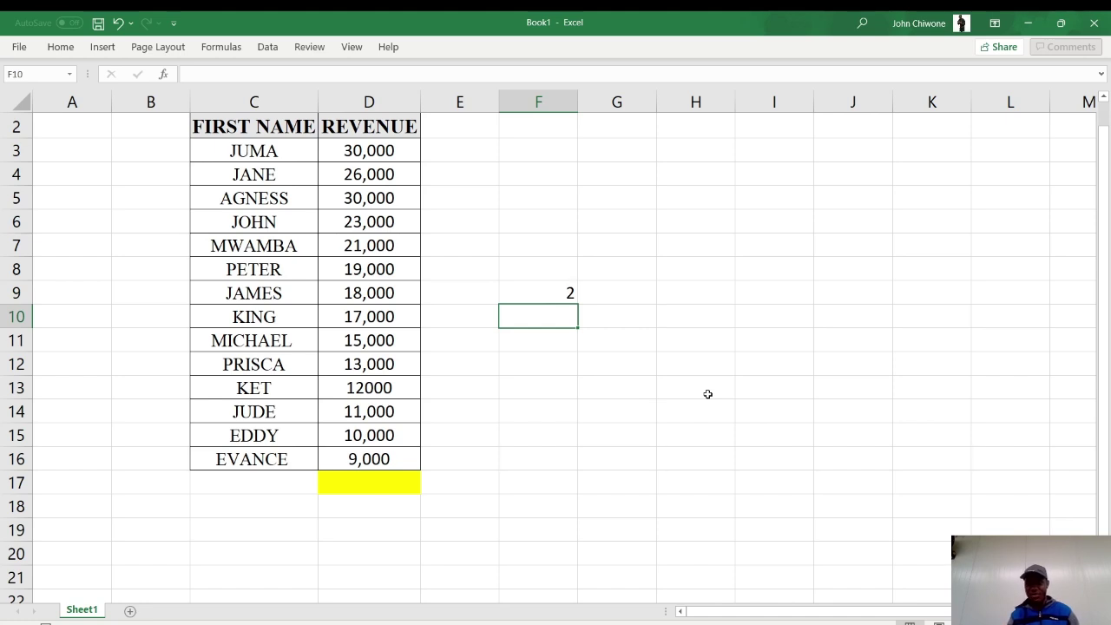
key(Up)
key(Delete)
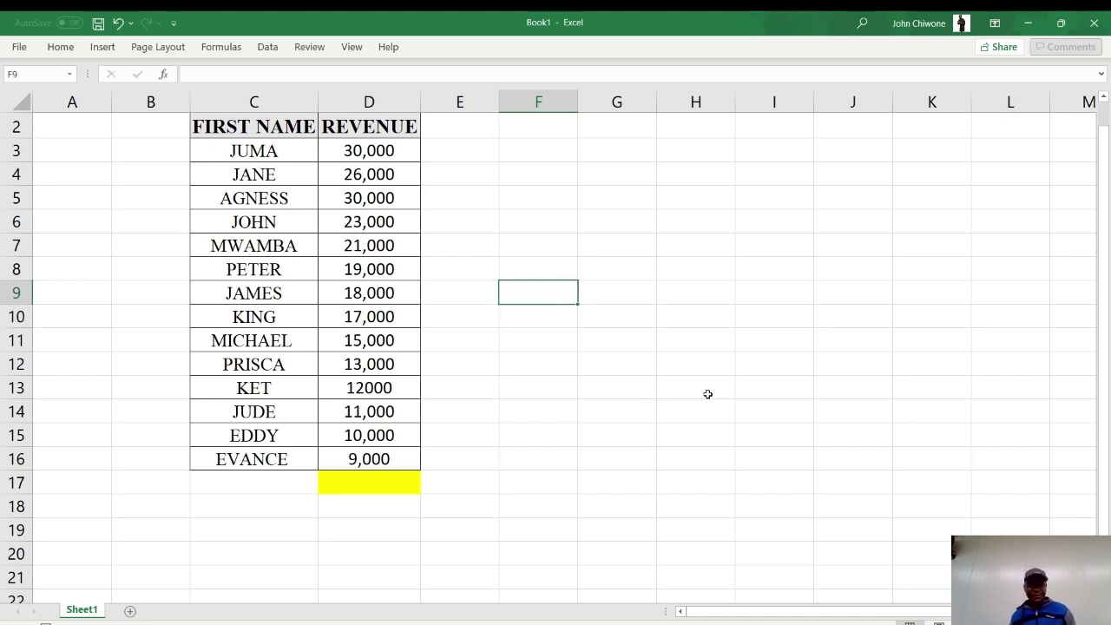
Pin the Home ribbon so that its commands stay displayed above the sheet.
scroll(592, 518, up, 1)
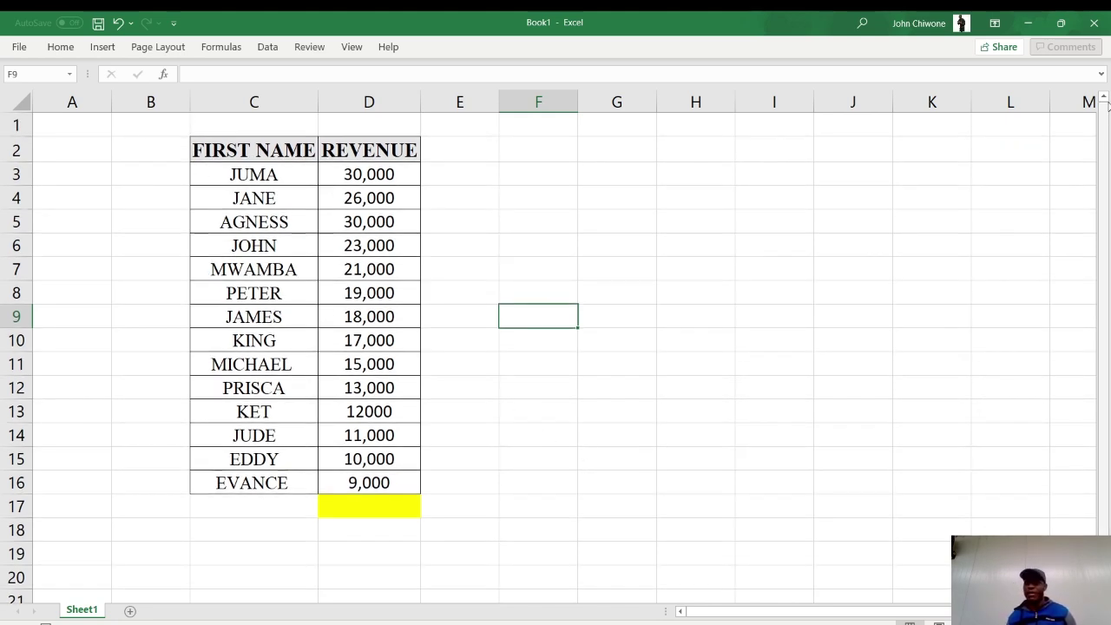
click(1101, 77)
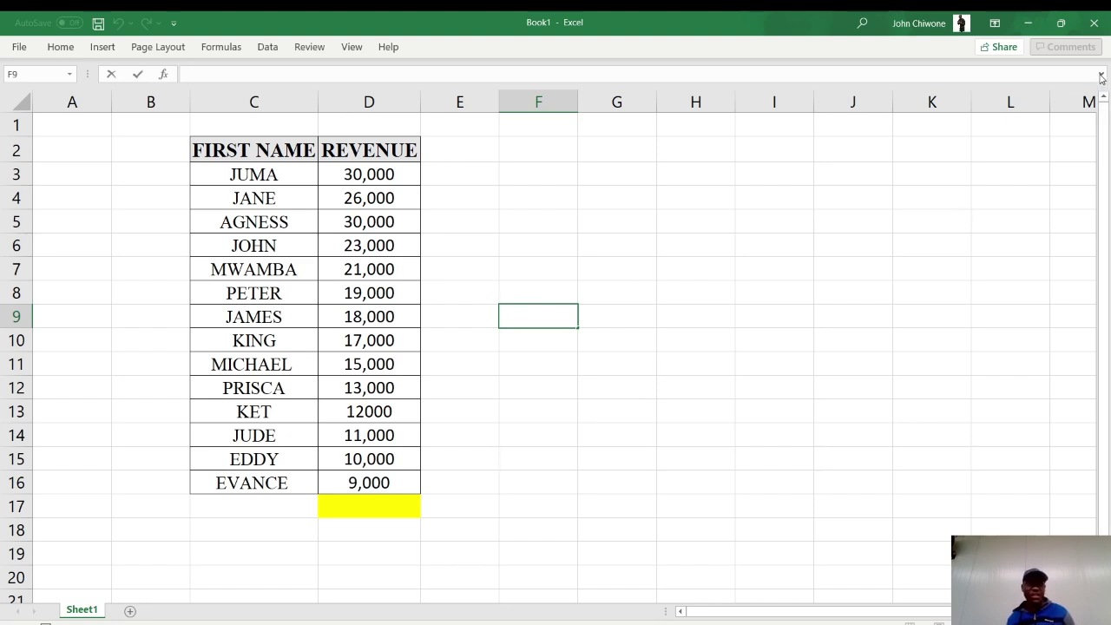
click(68, 51)
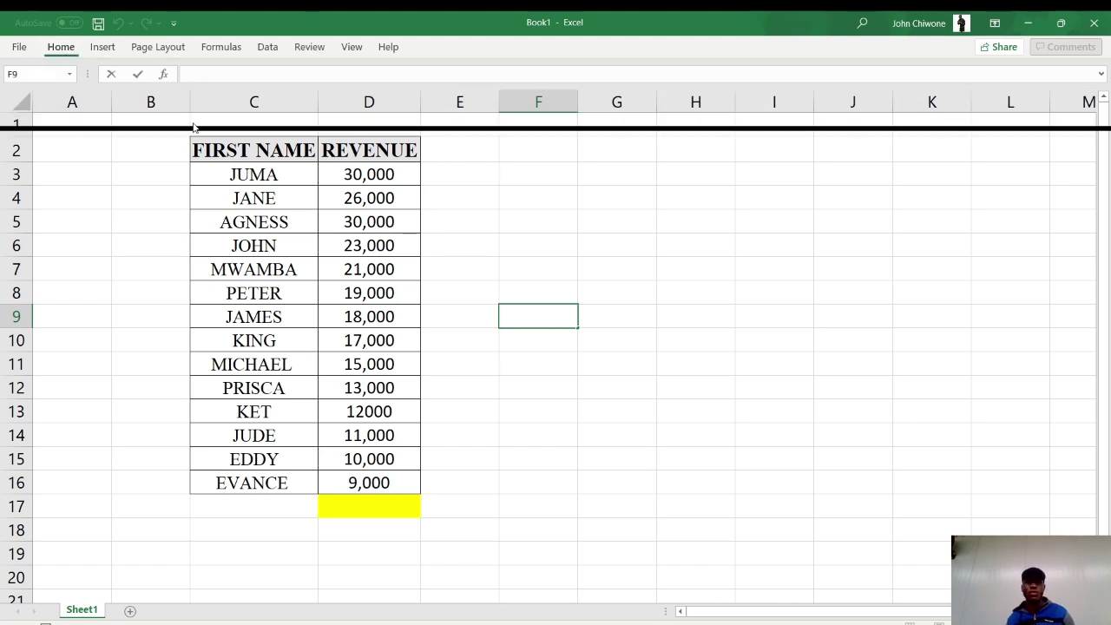
click(1100, 126)
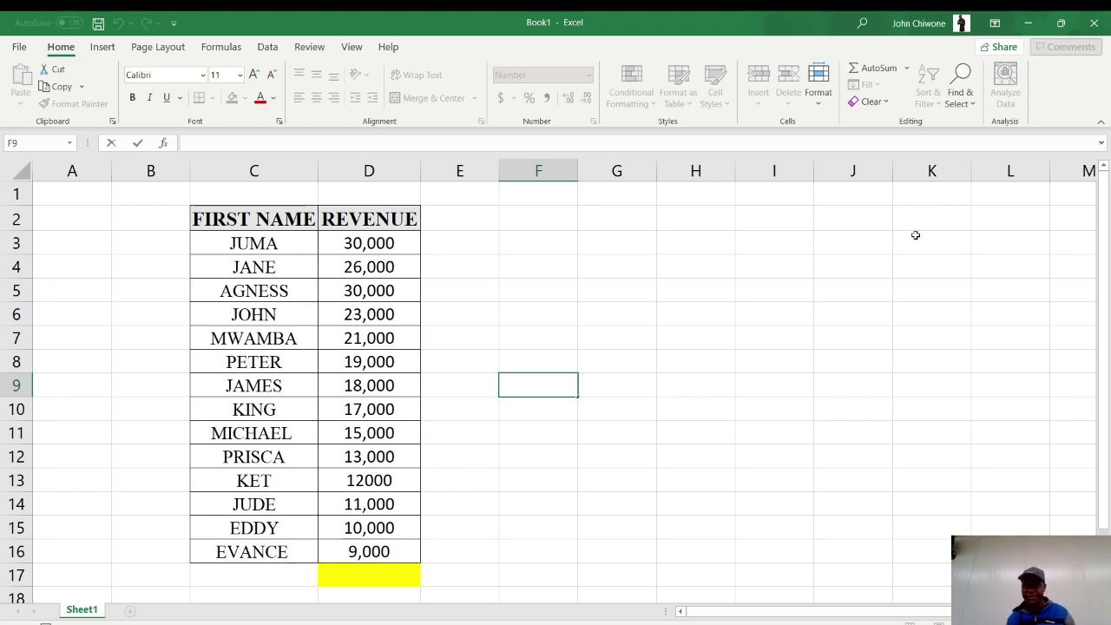
Enter the column header NUMBER in cell B2 beside FIRST NAME.
click(160, 218)
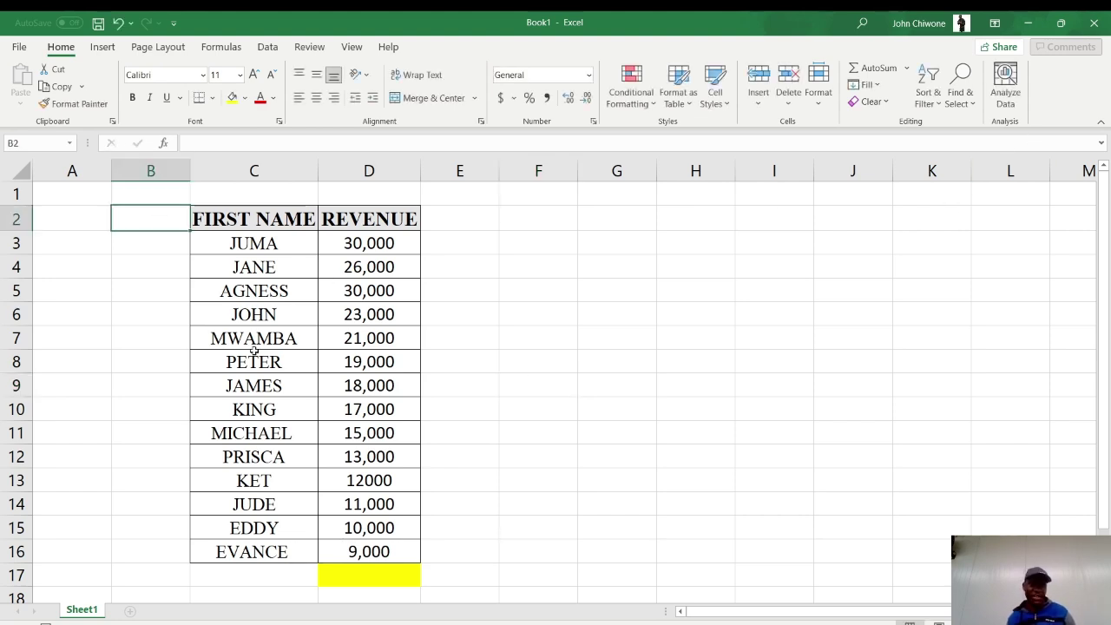
text(Nmaber)
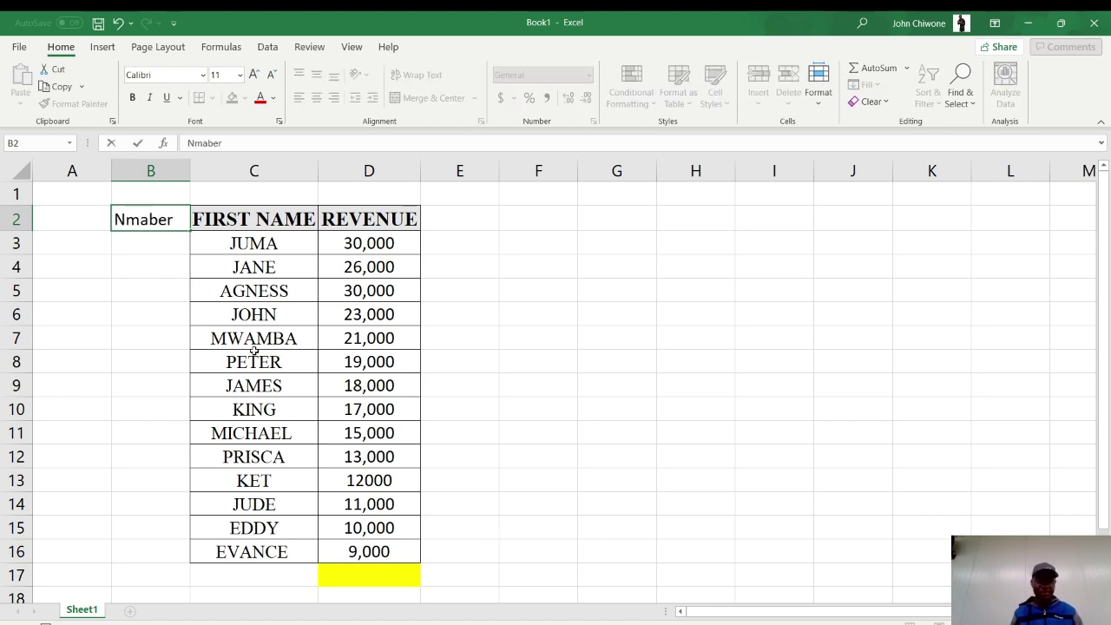
key(BackSpace)
key(BackSpace)
key(BackSpace)
key(BackSpace)
key(BackSpace)
key(BackSpace)
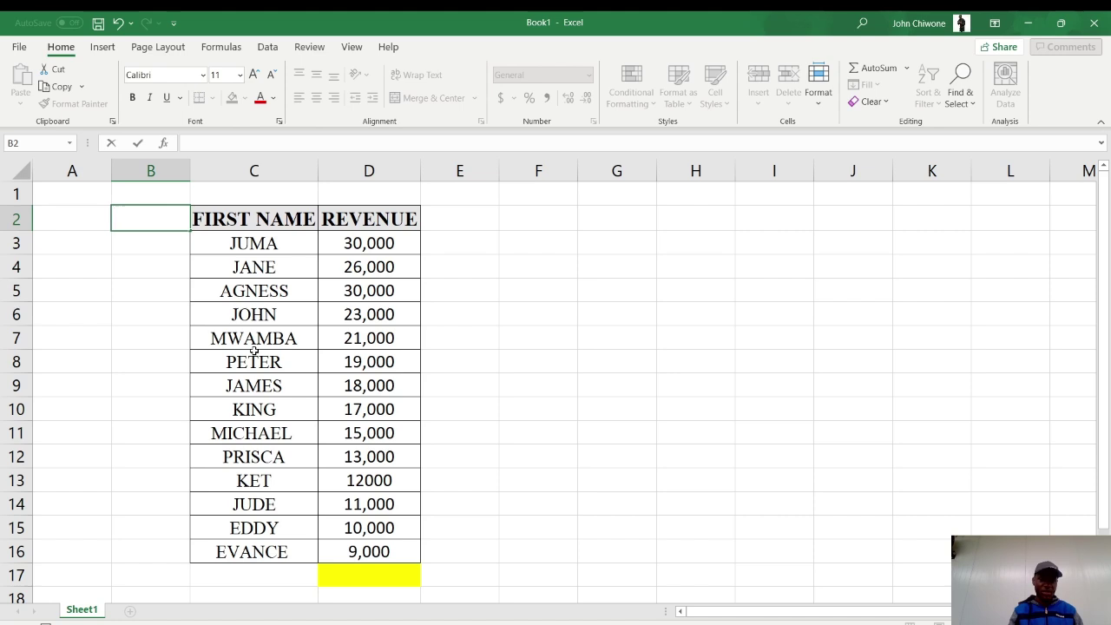
text(NUMBER)
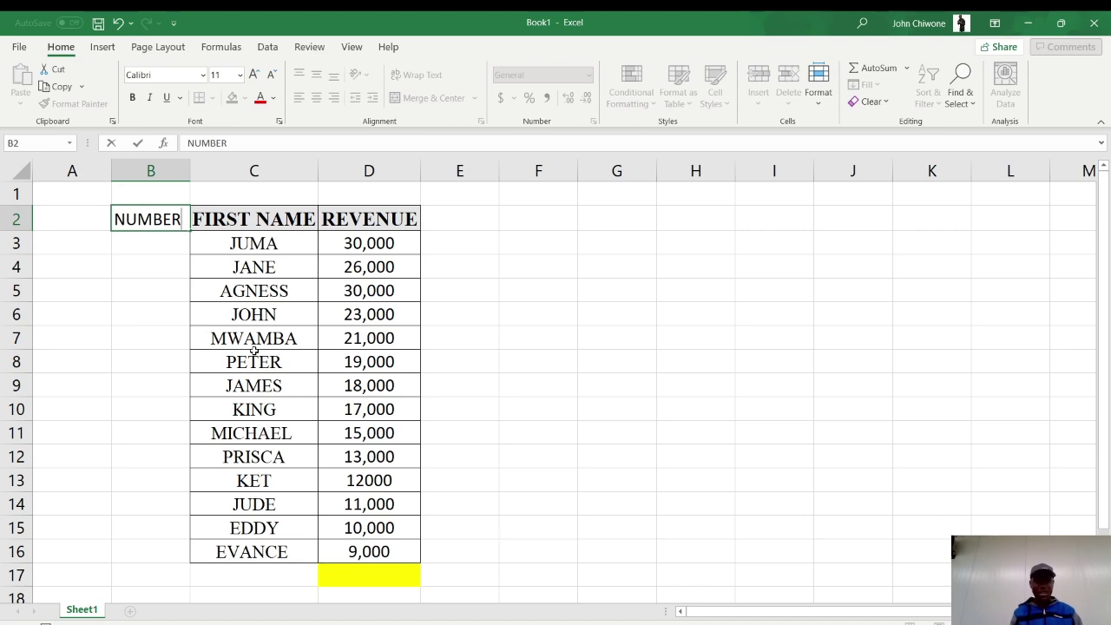
key(Return)
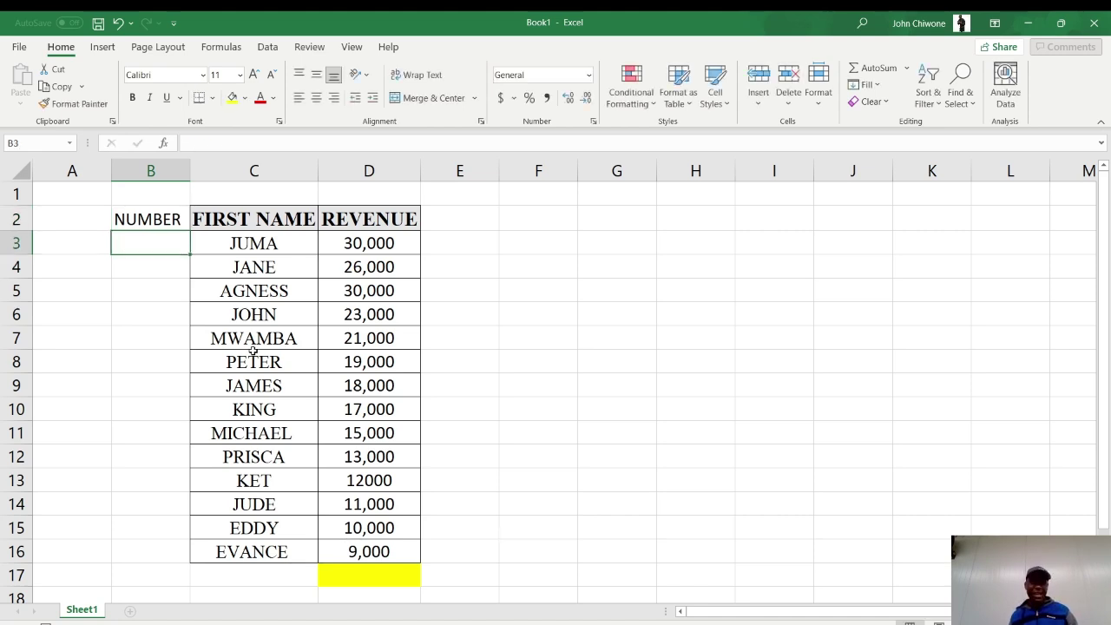
Copy the formatting of the FIRST NAME header in C2 onto the NUMBER header in B2 with Format Painter.
click(236, 224)
click(367, 221)
click(296, 222)
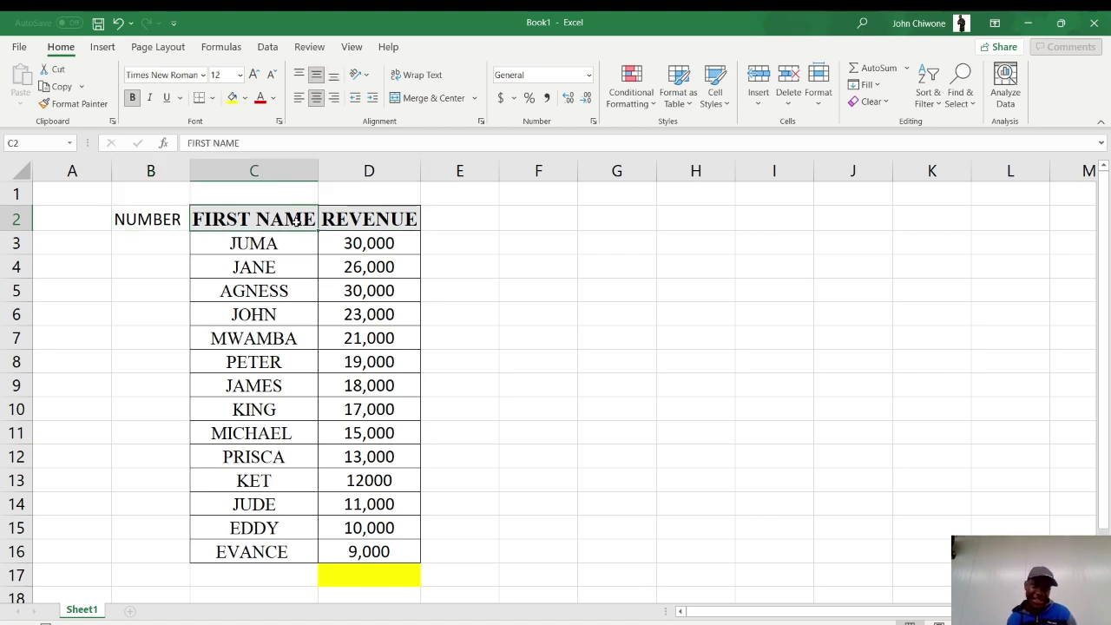
click(158, 222)
click(223, 220)
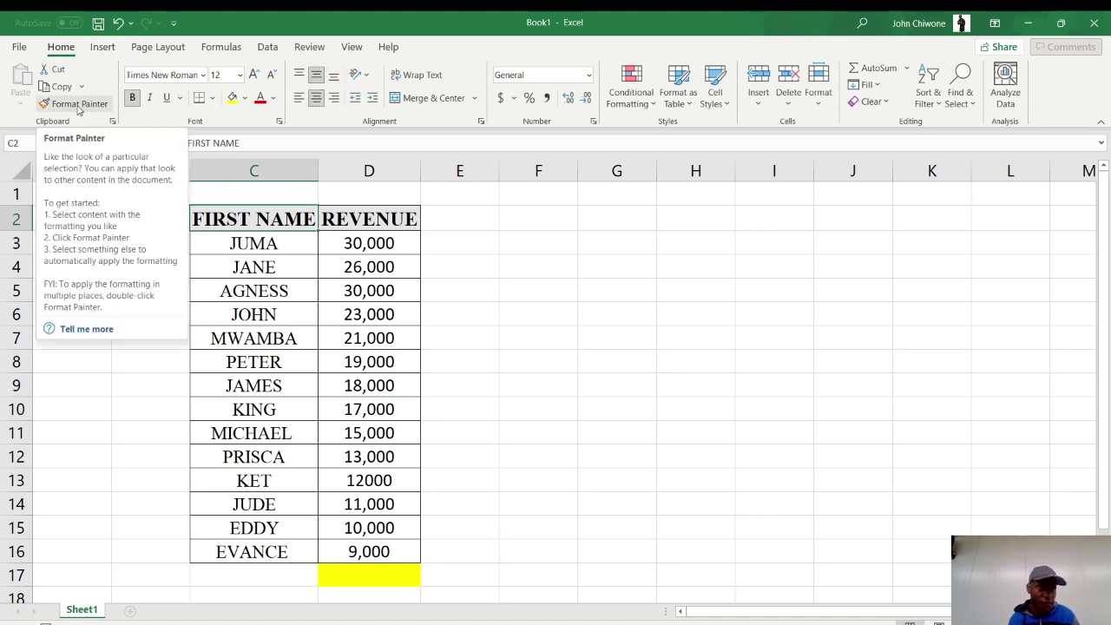
click(78, 106)
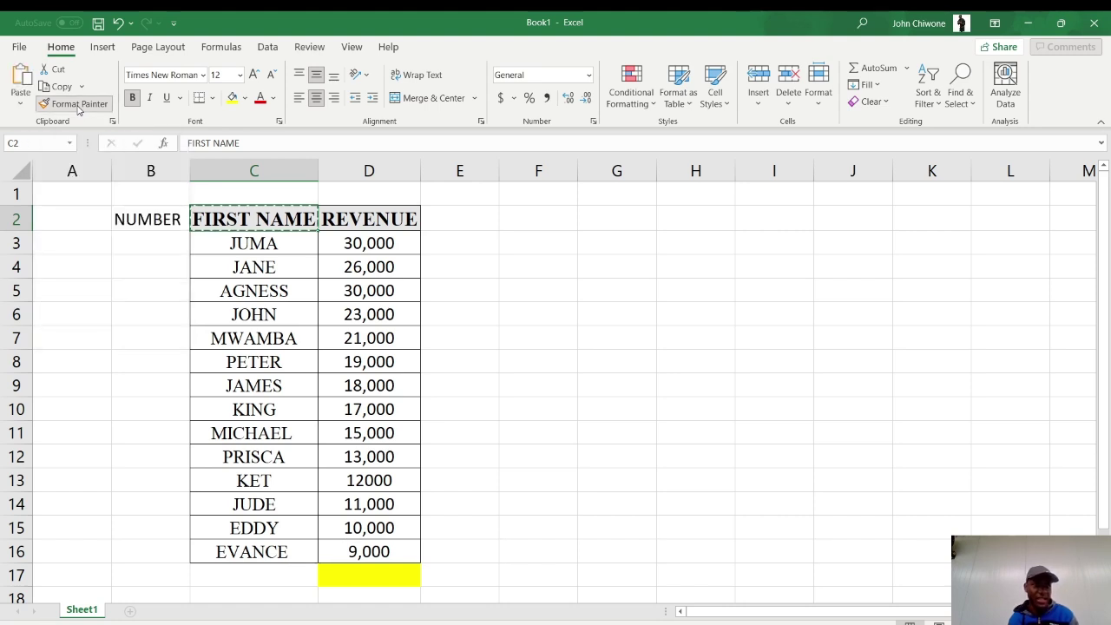
click(135, 220)
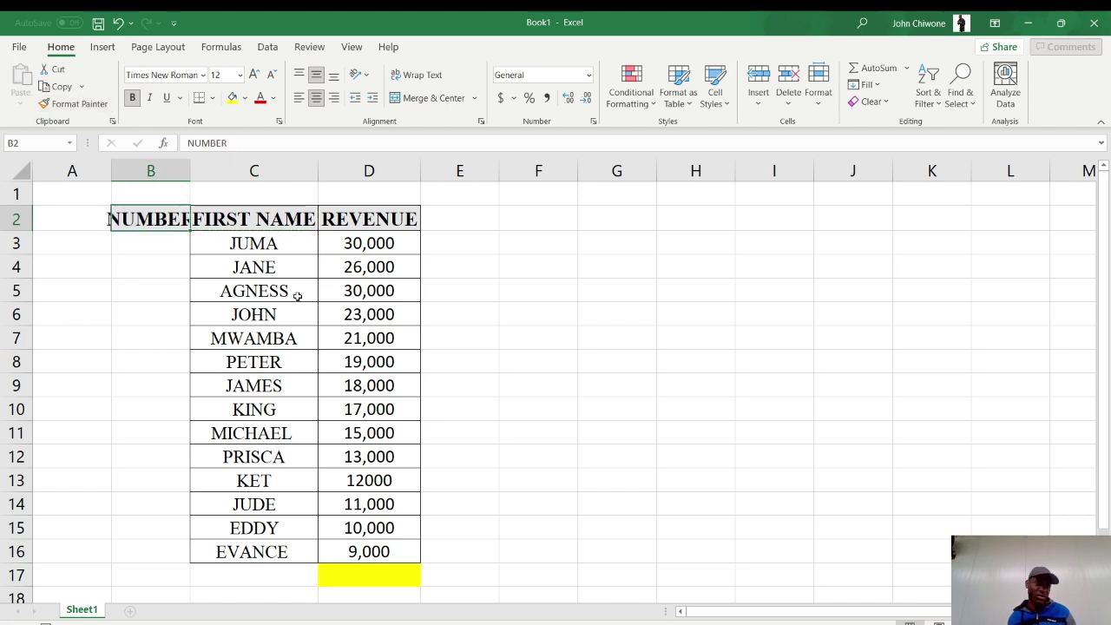
AutoFit the width of column B to the NUMBER header.
click(130, 292)
click(139, 218)
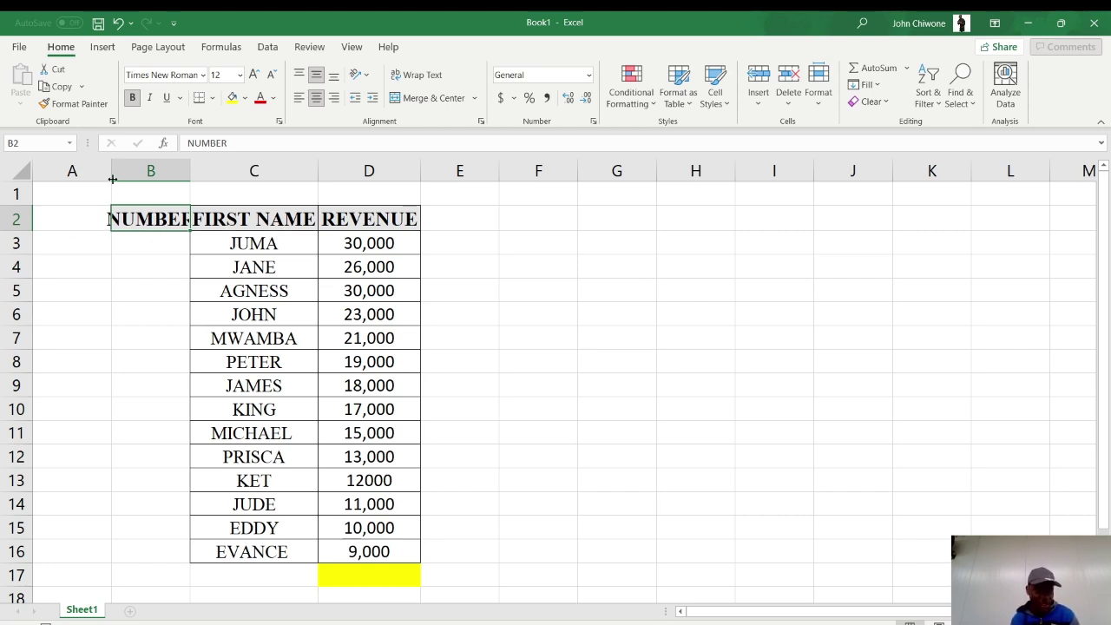
click(188, 177)
double_click(188, 177)
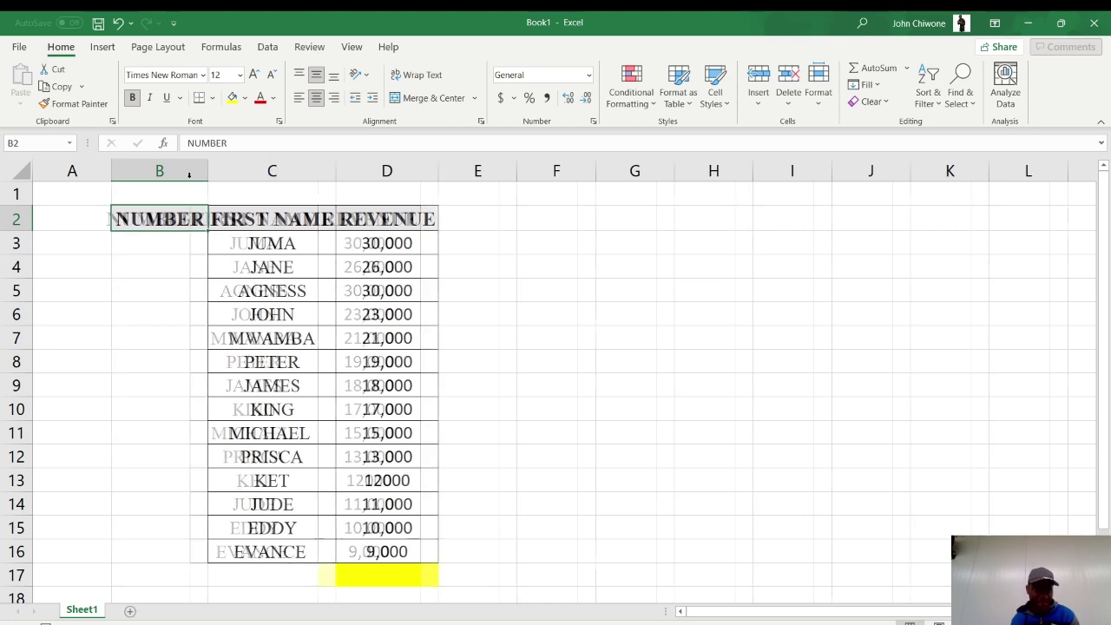
Number the first four rows of the NUMBER column by entering 1, 2, 3 and 4 in B3:B6.
click(189, 244)
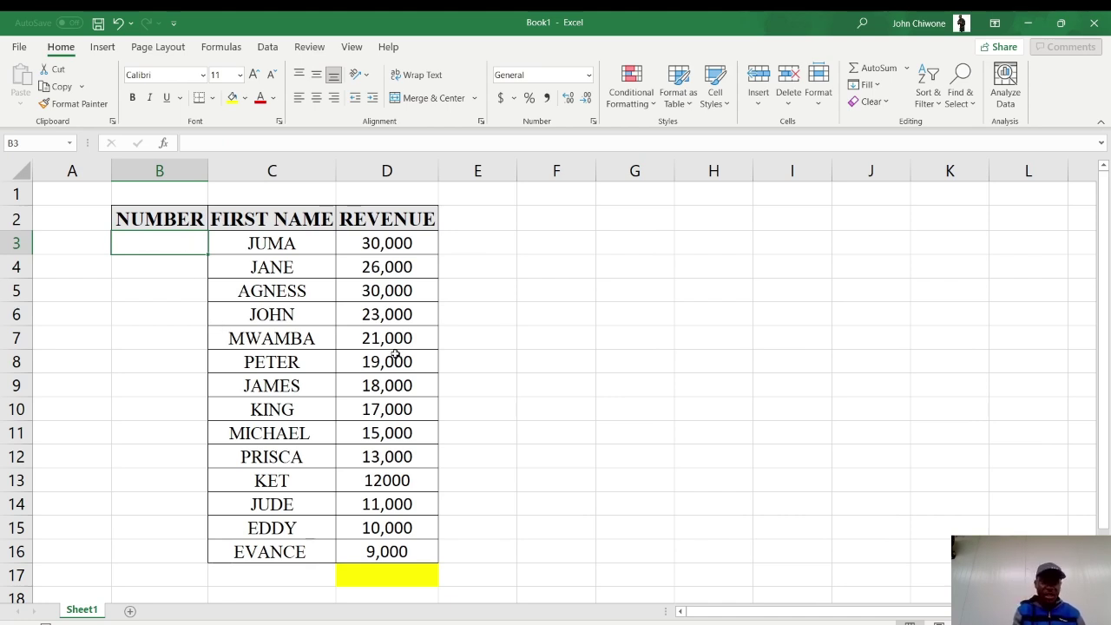
text(1)
key(Return)
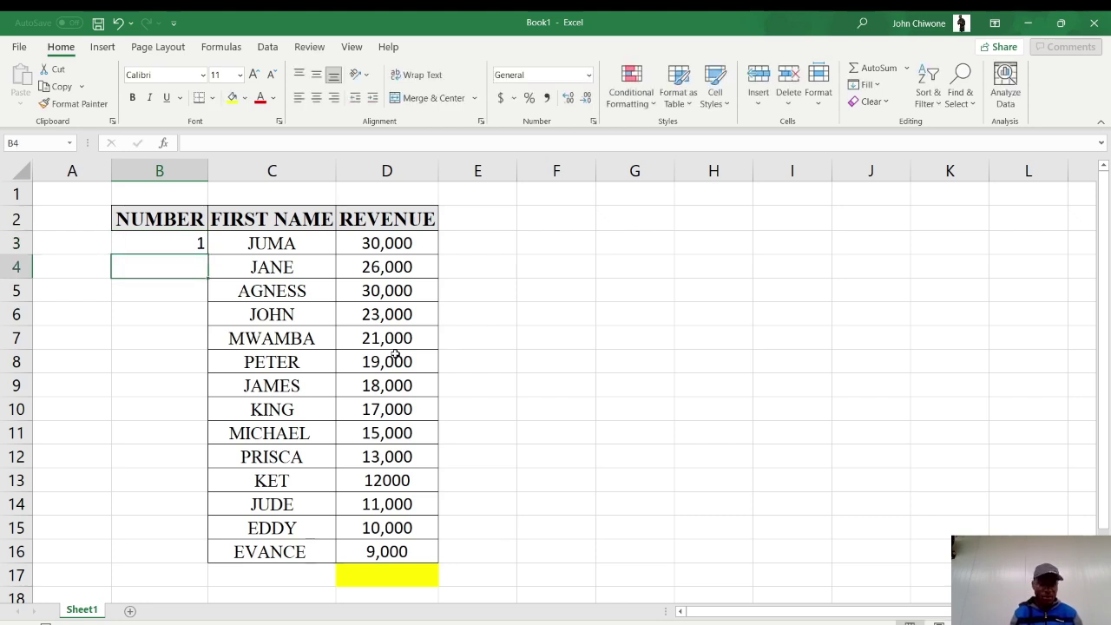
text(2)
key(Return)
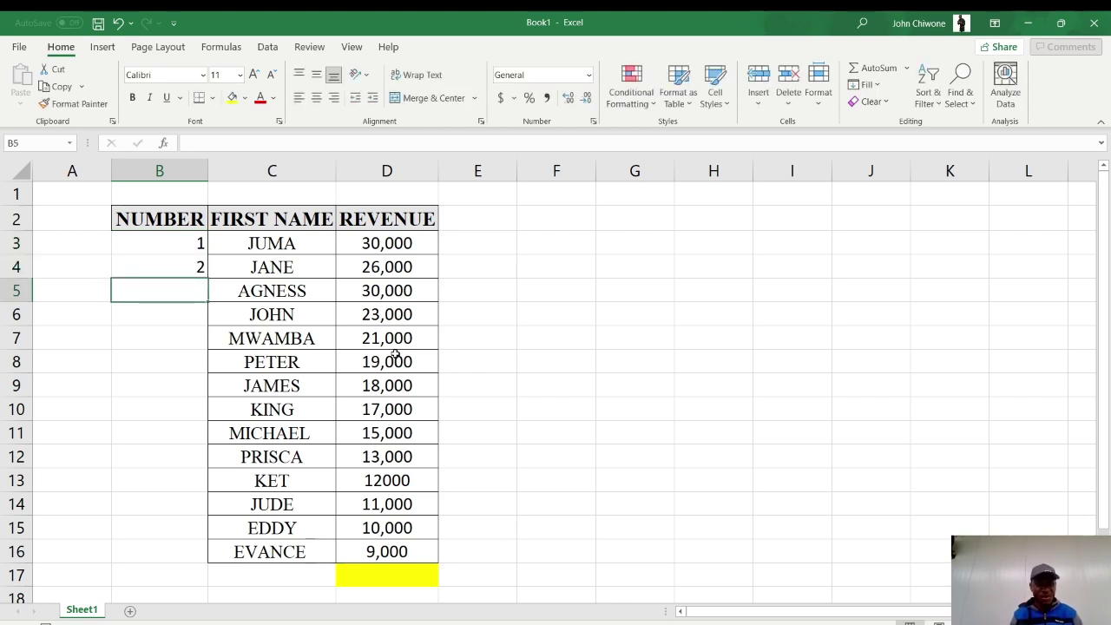
text(3)
key(Return)
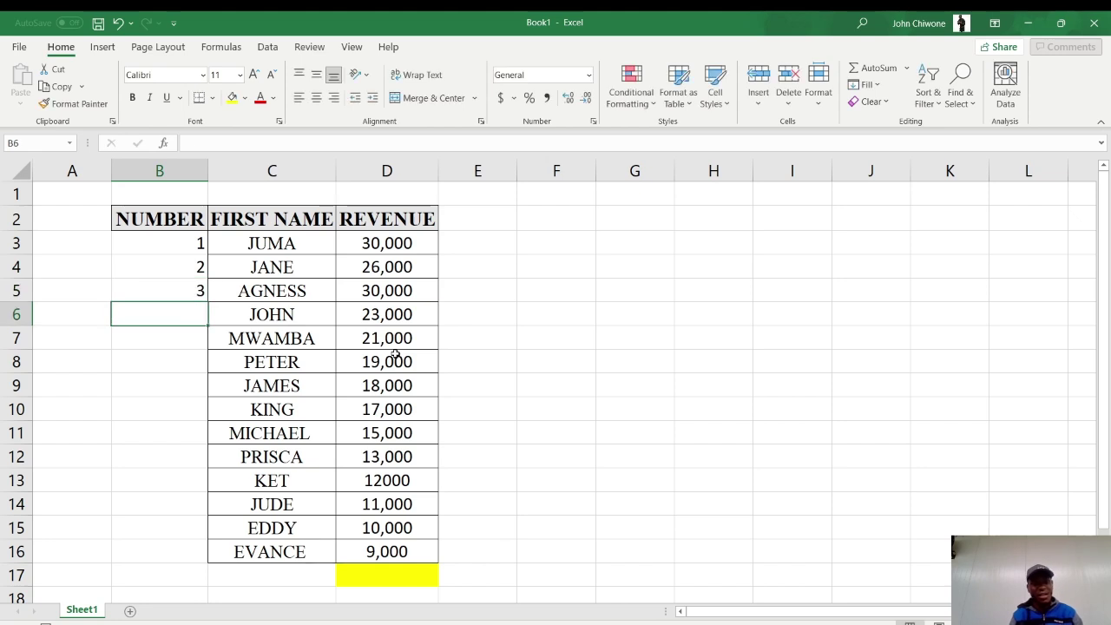
text(4)
key(Return)
Clear the numbers 3 and 4 from cells B5:B6.
key(Up)
key(Up)
key(Up)
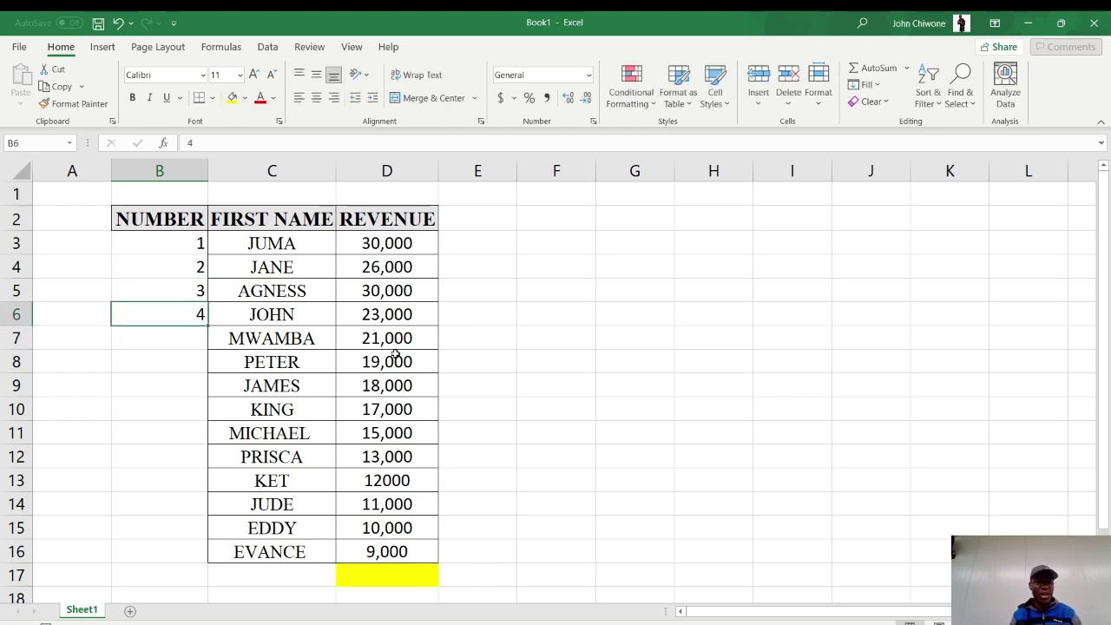
key(Down)
key(shift+Down)
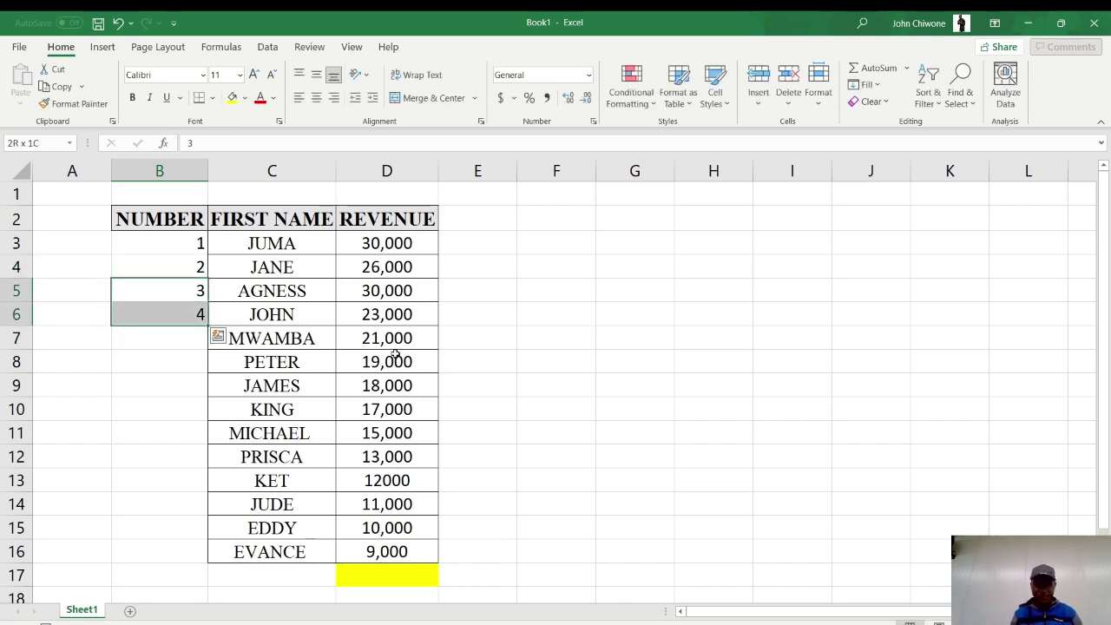
key(Delete)
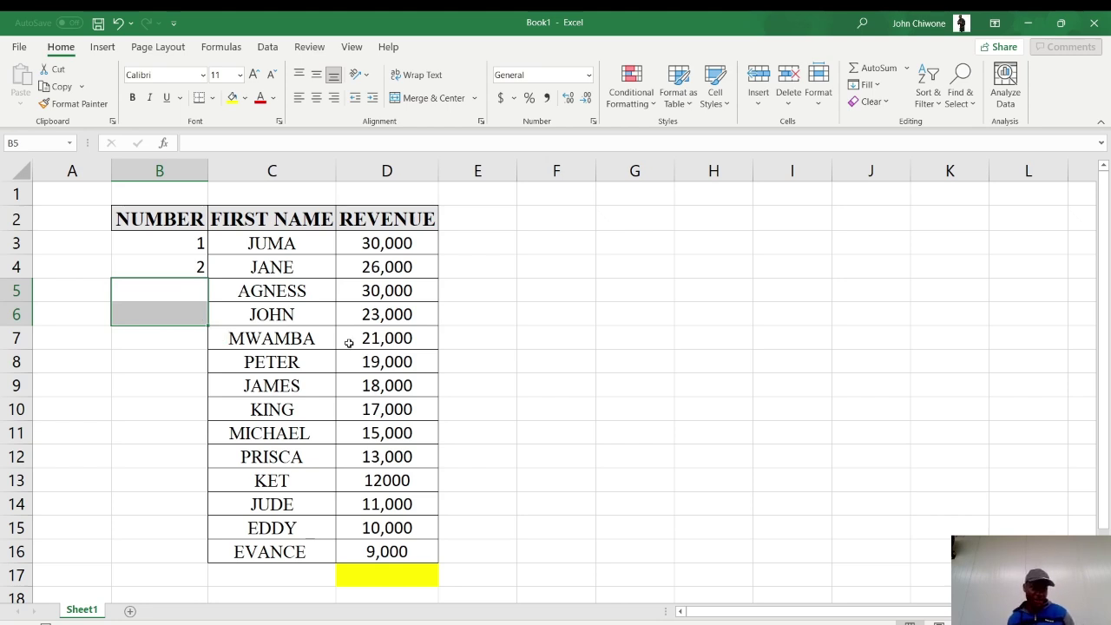
Extend the 1, 2 series from B3:B4 down the NUMBER column to B16, numbering every name in the table.
click(181, 248)
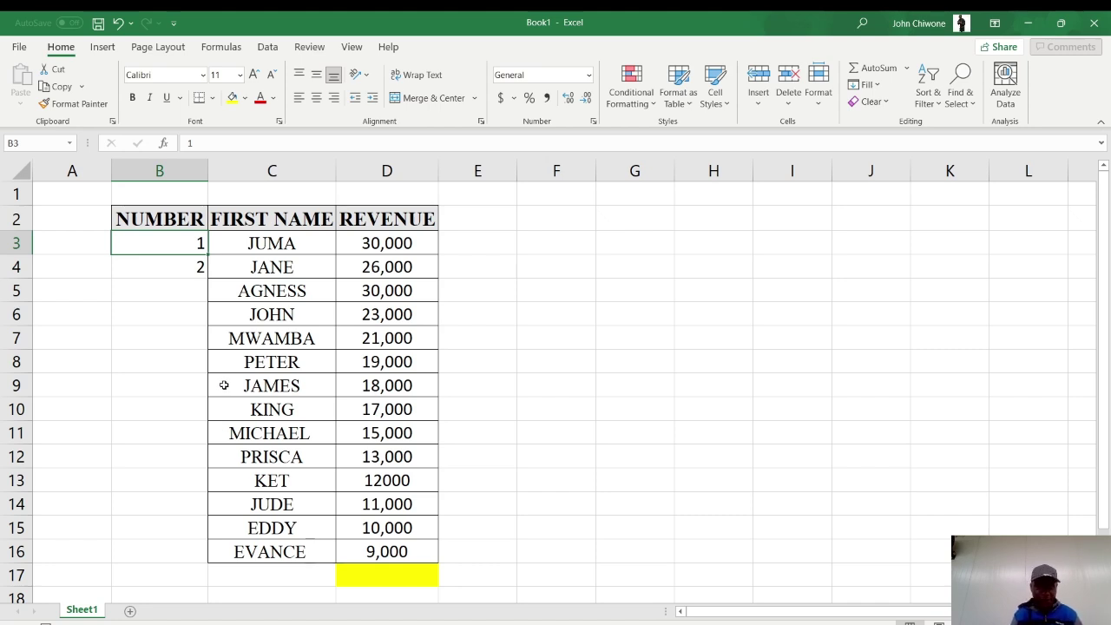
key(Down)
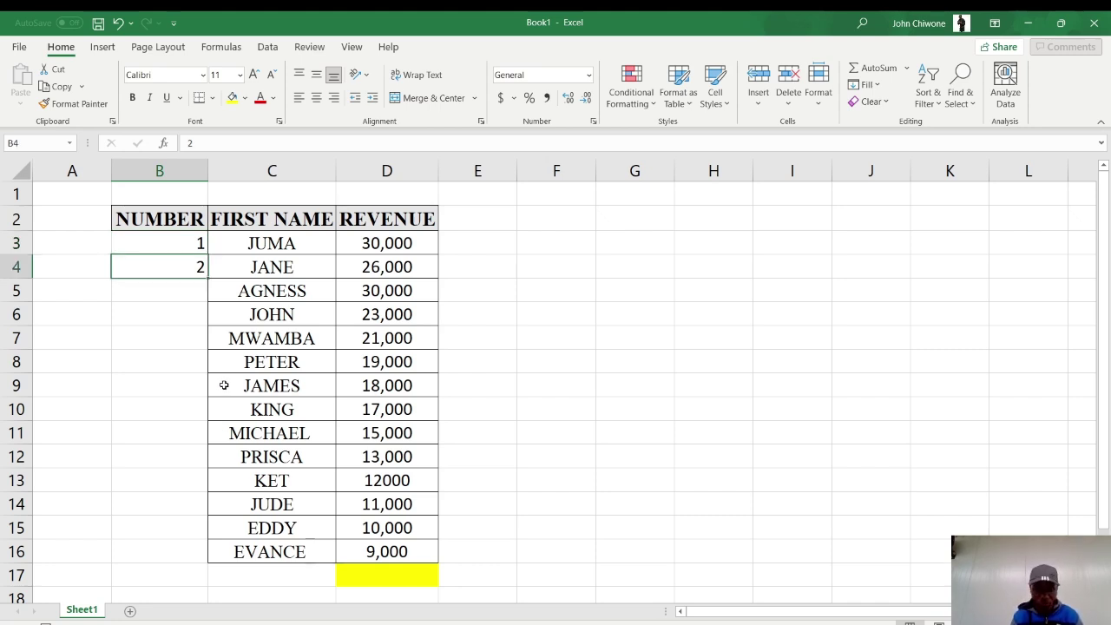
key(Up)
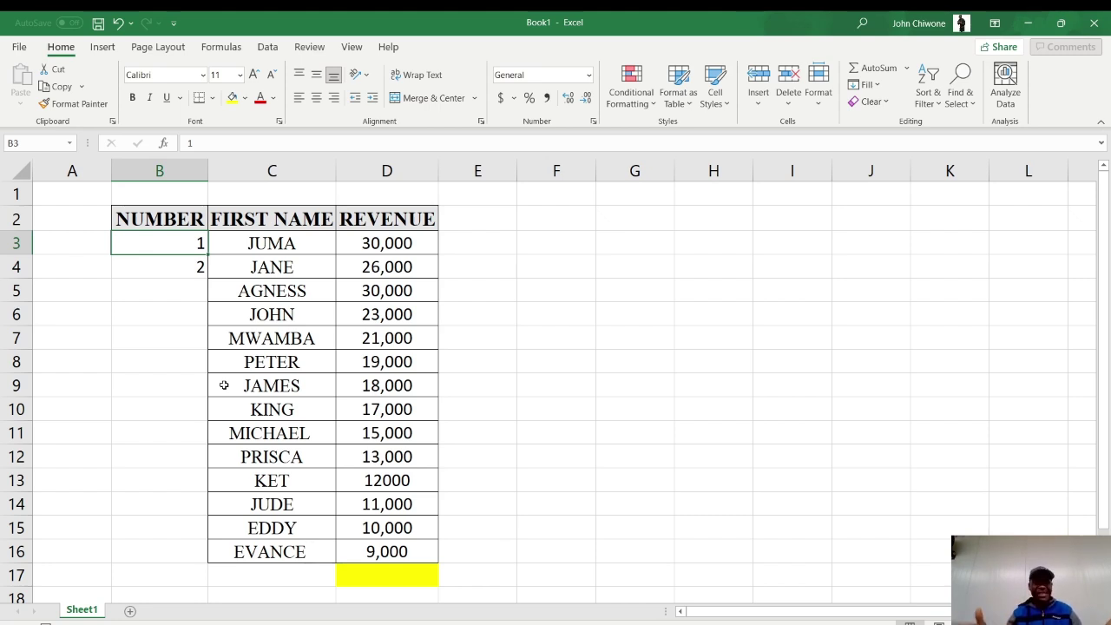
key(shift+Down)
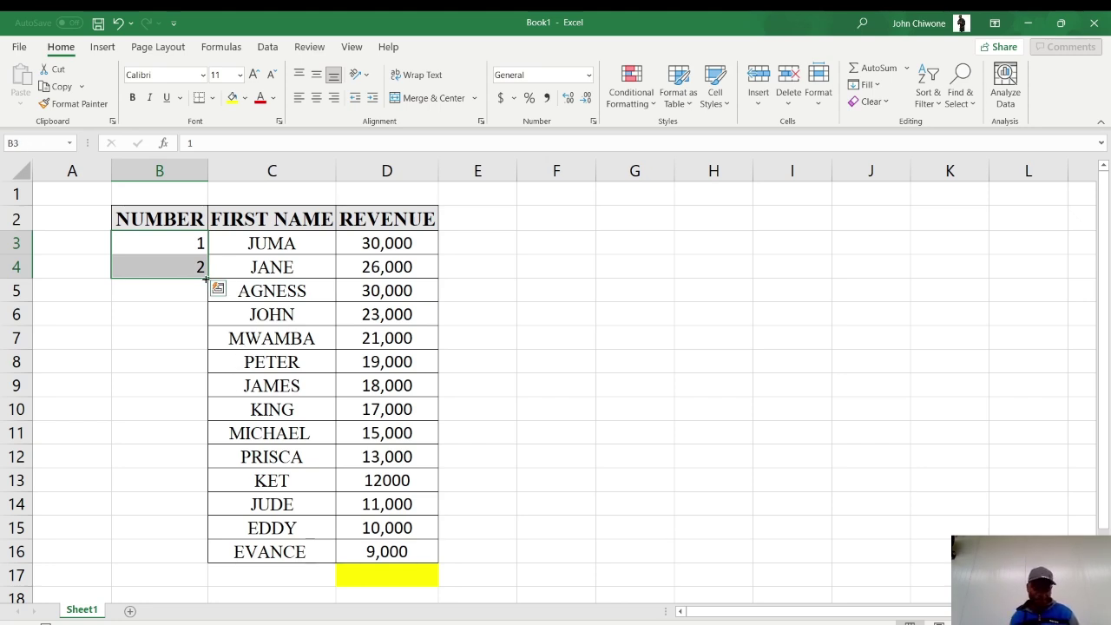
click(191, 244)
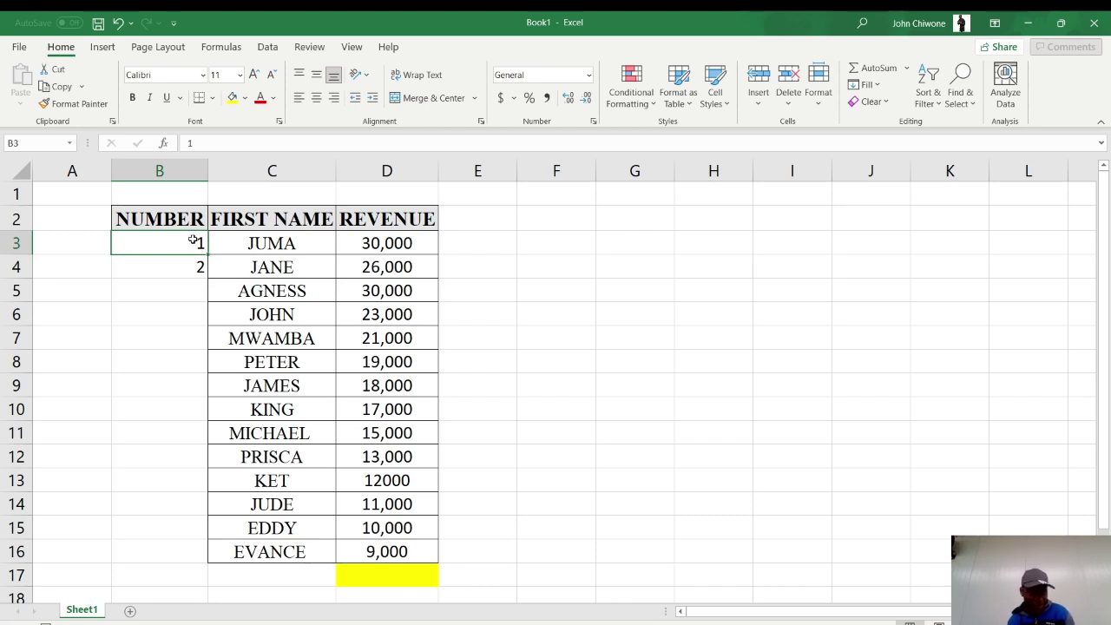
drag(193, 249, 194, 262)
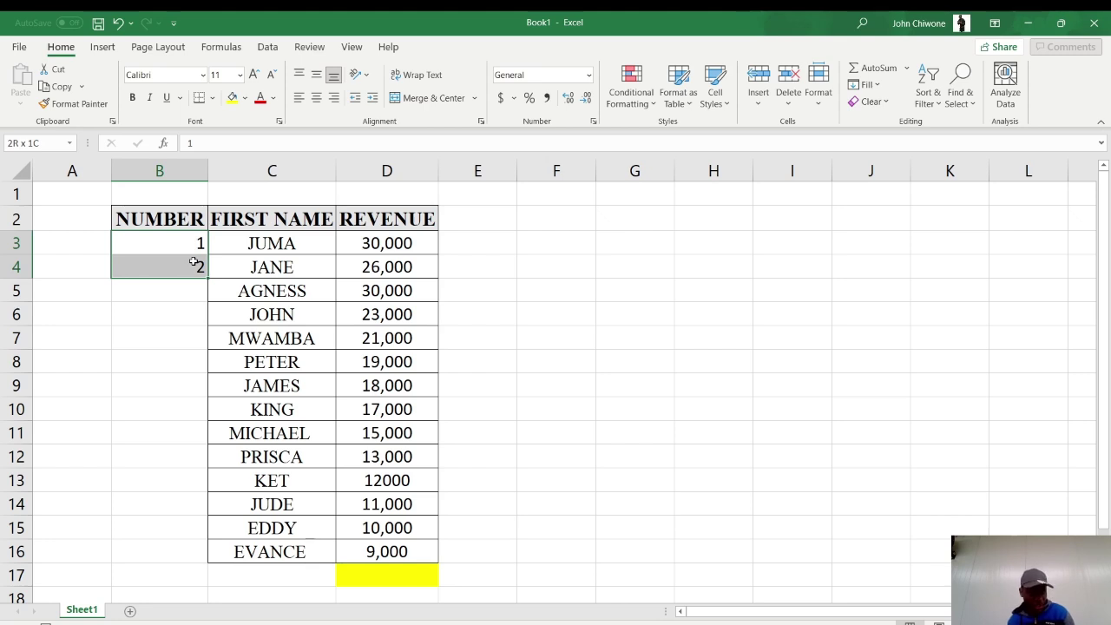
drag(193, 262, 194, 262)
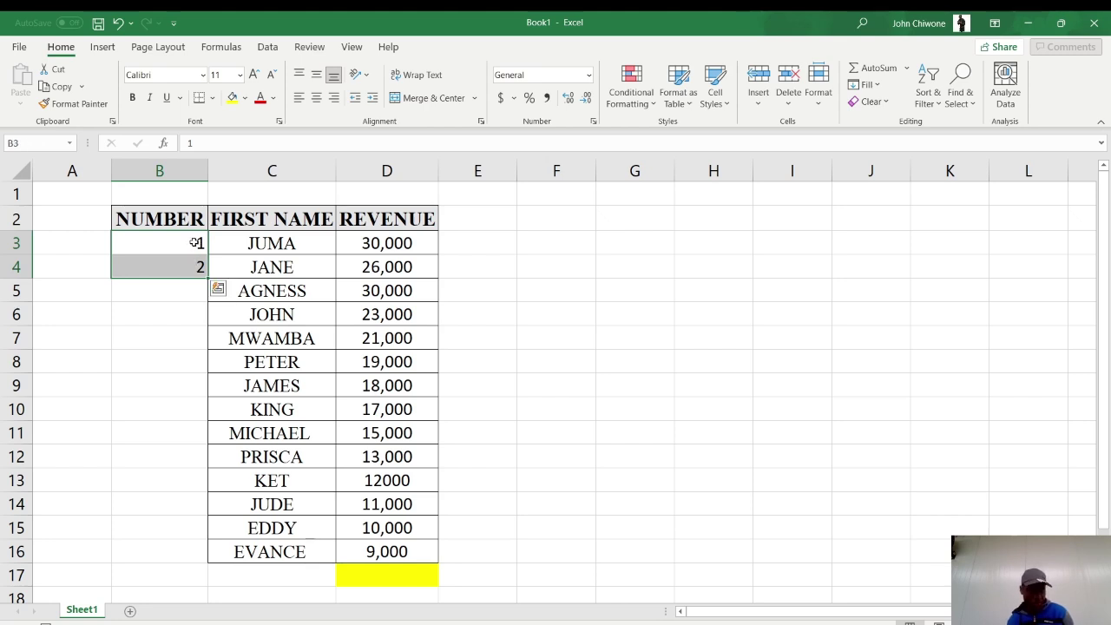
click(194, 243)
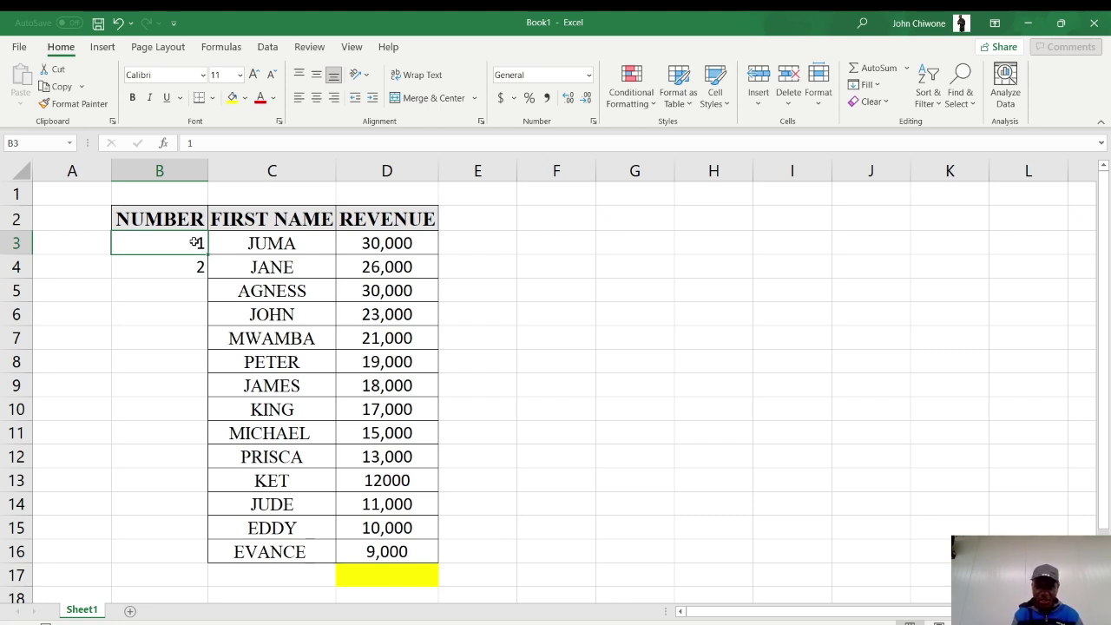
key(shift+Down)
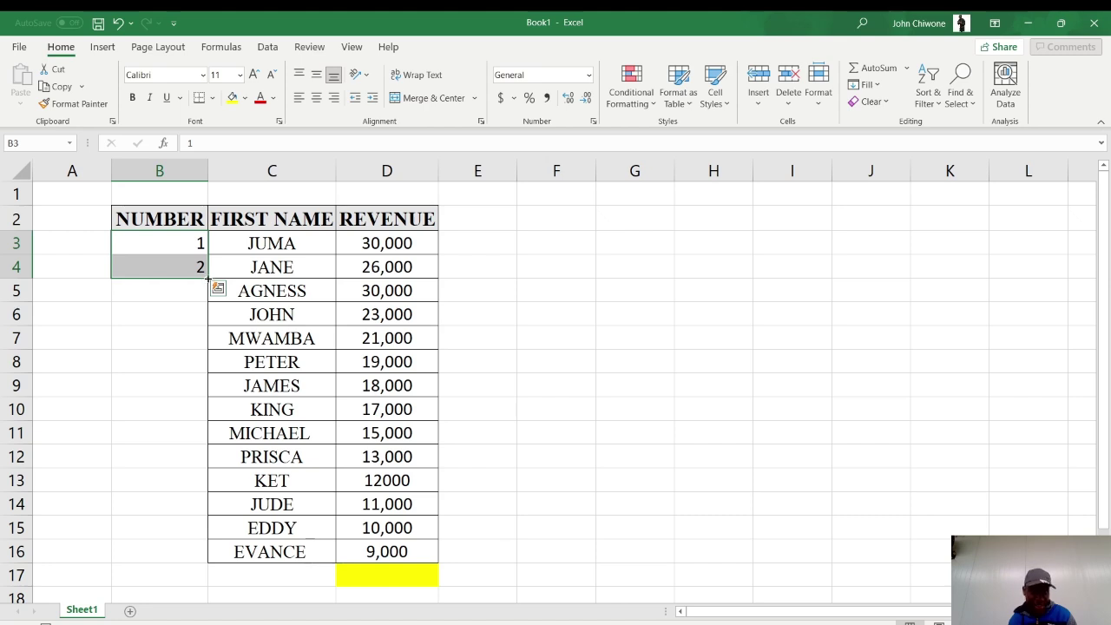
double_click(206, 278)
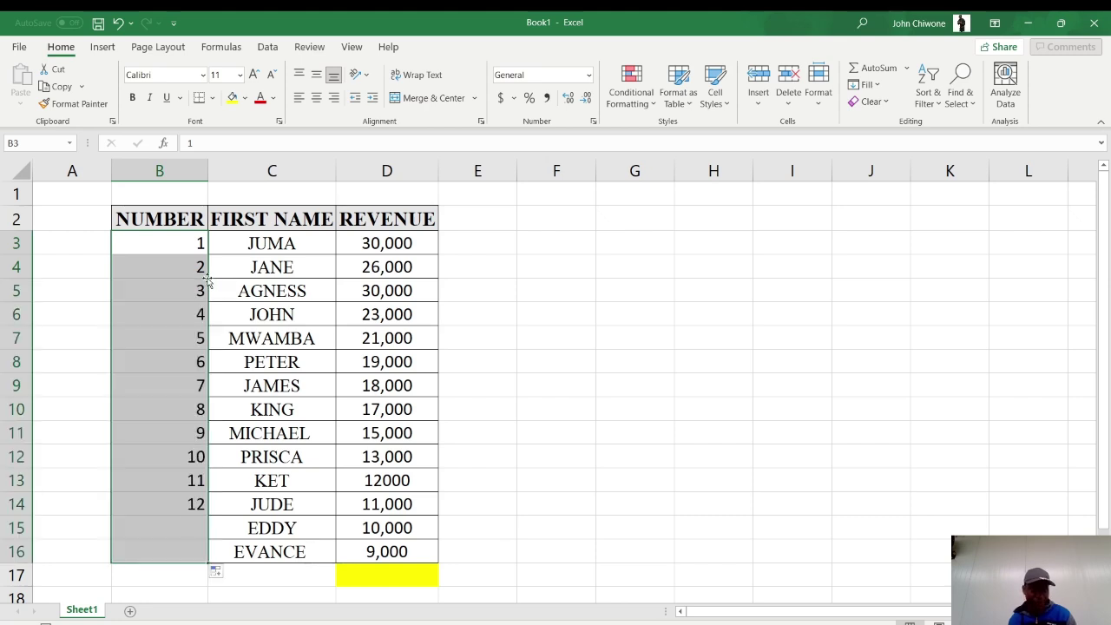
click(231, 341)
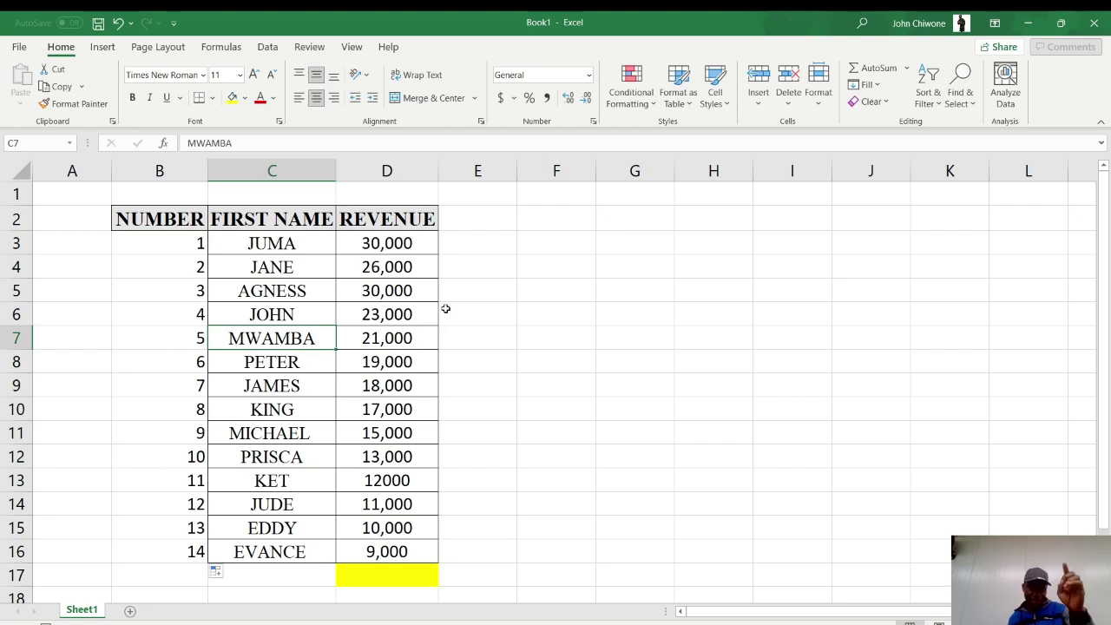
click(184, 552)
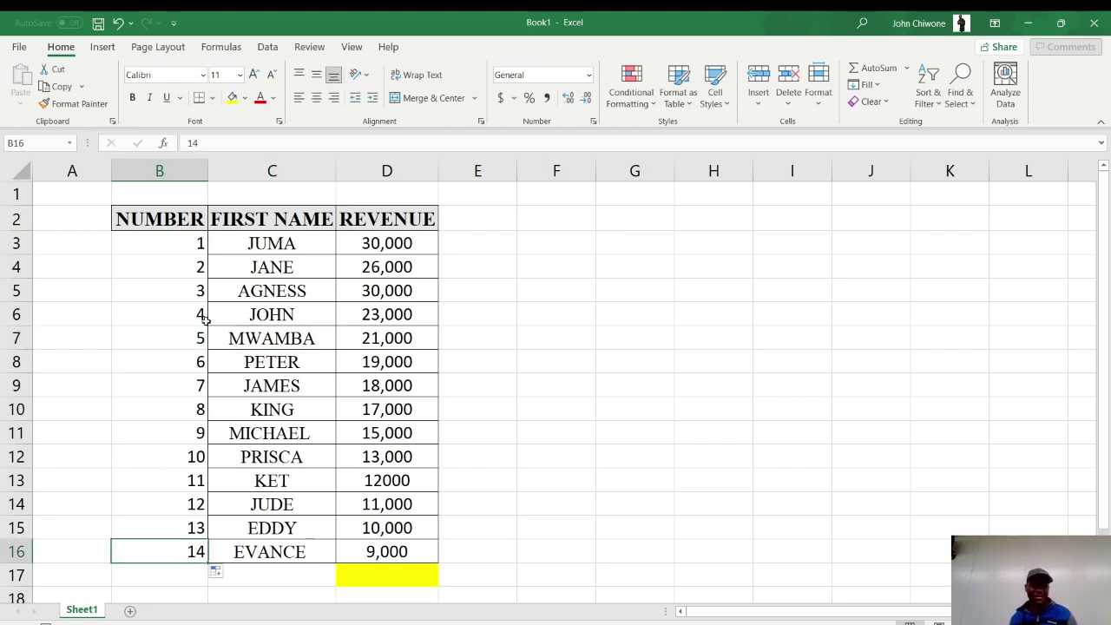
click(150, 247)
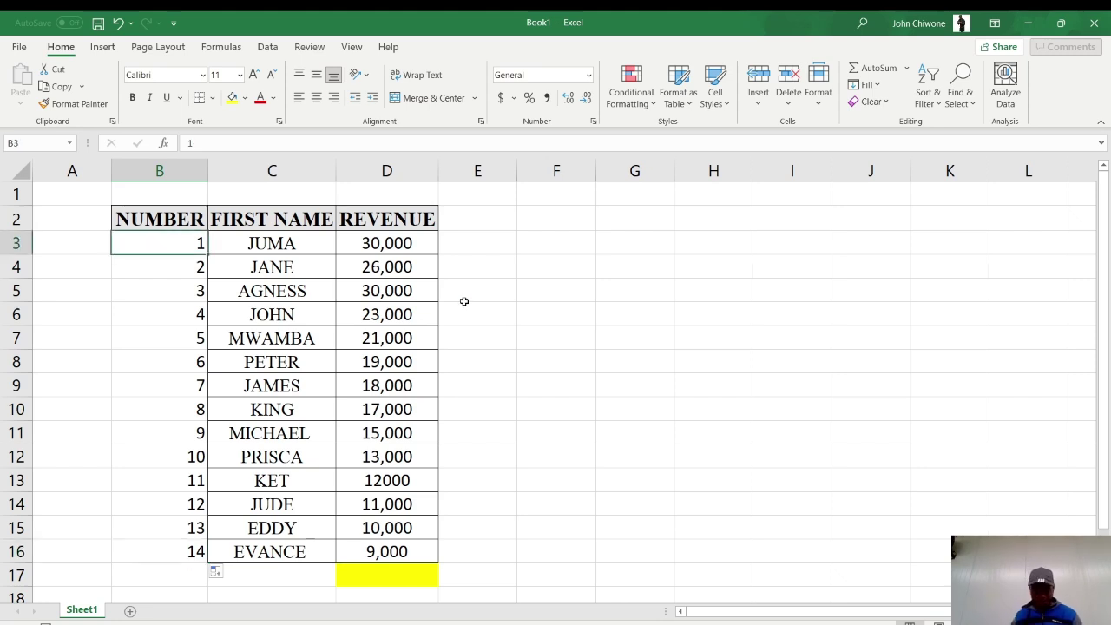
click(275, 290)
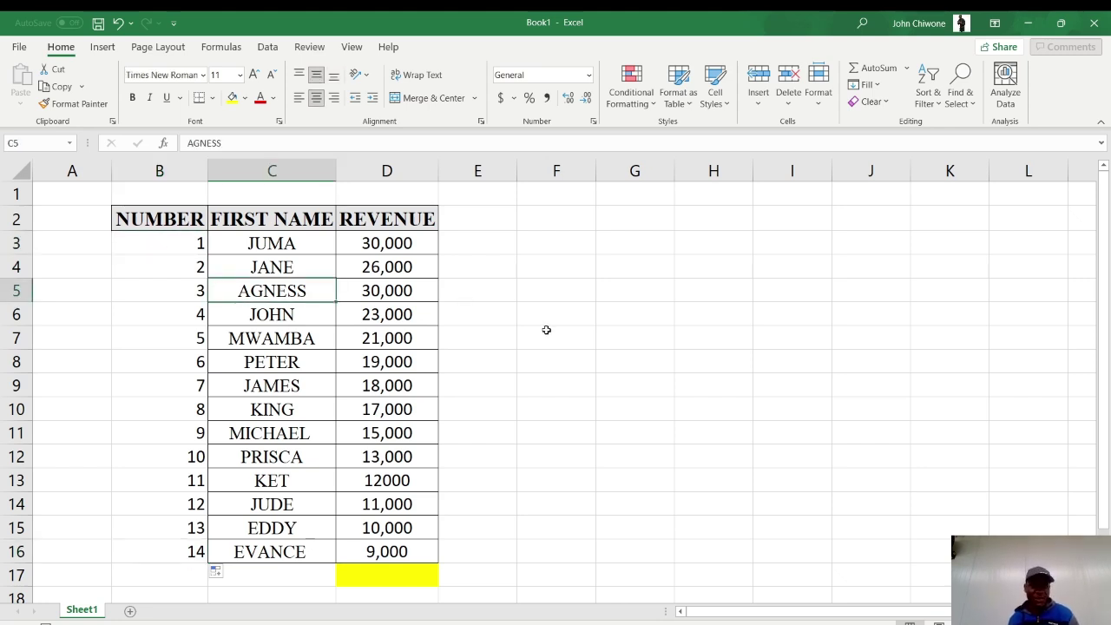
click(545, 330)
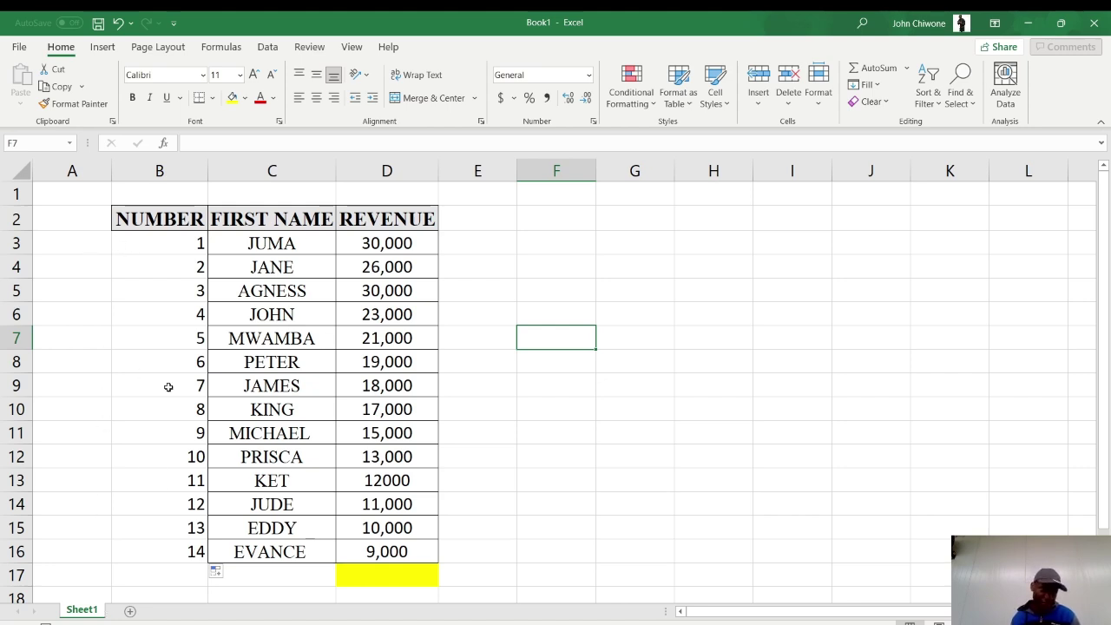
Apply All Borders to the numbered cells B3:B16.
click(163, 241)
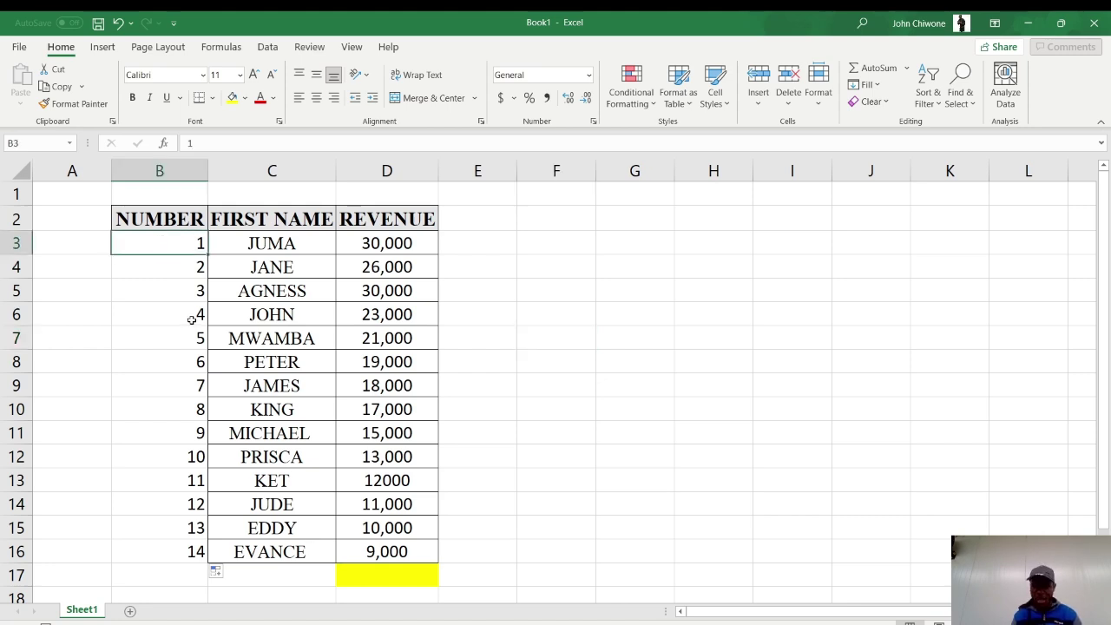
key(shift+Down)
key(shift+Down)
key(shift+Down)
key(shift+Down)
key(shift+Down)
key(shift+Down)
key(shift+Down)
key(shift+Down)
key(shift+Down)
key(shift+Down)
key(shift+Down)
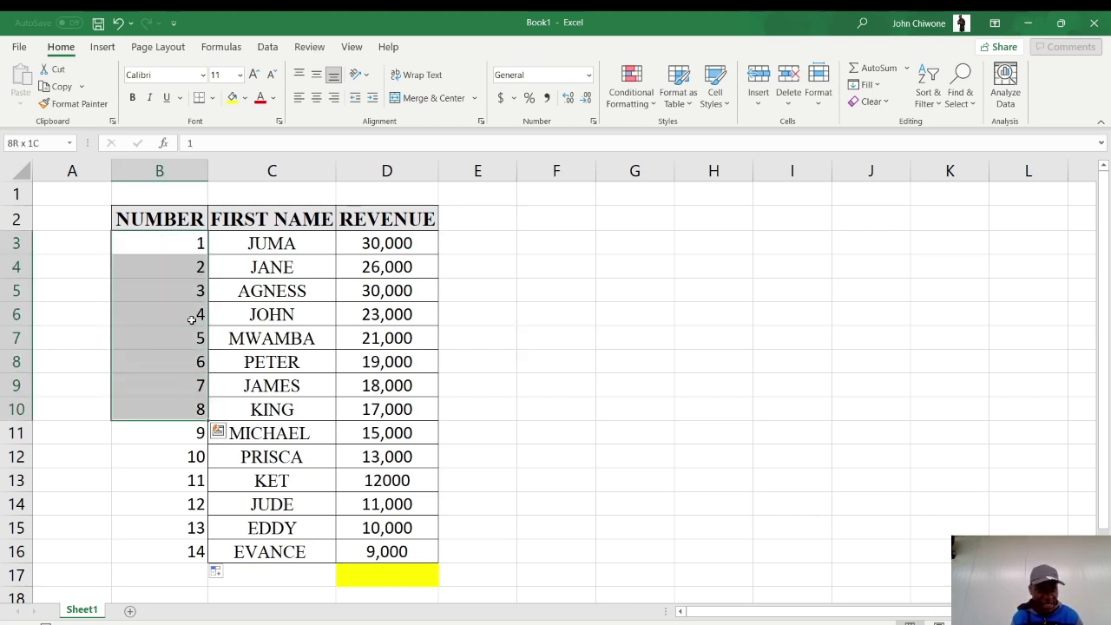
key(shift+Down)
key(shift+Down)
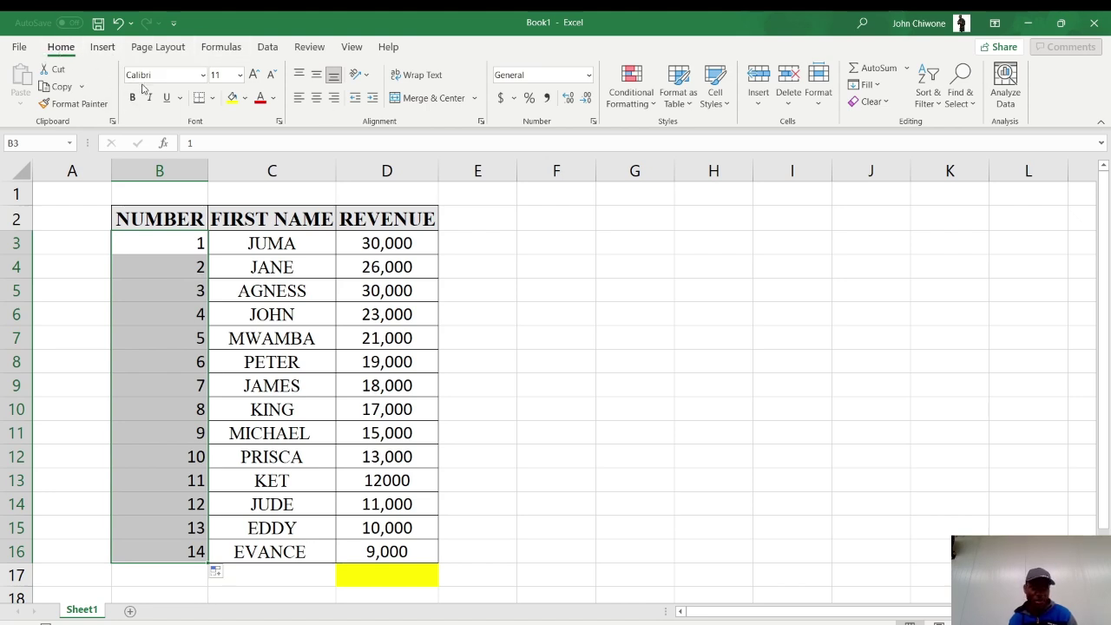
click(214, 98)
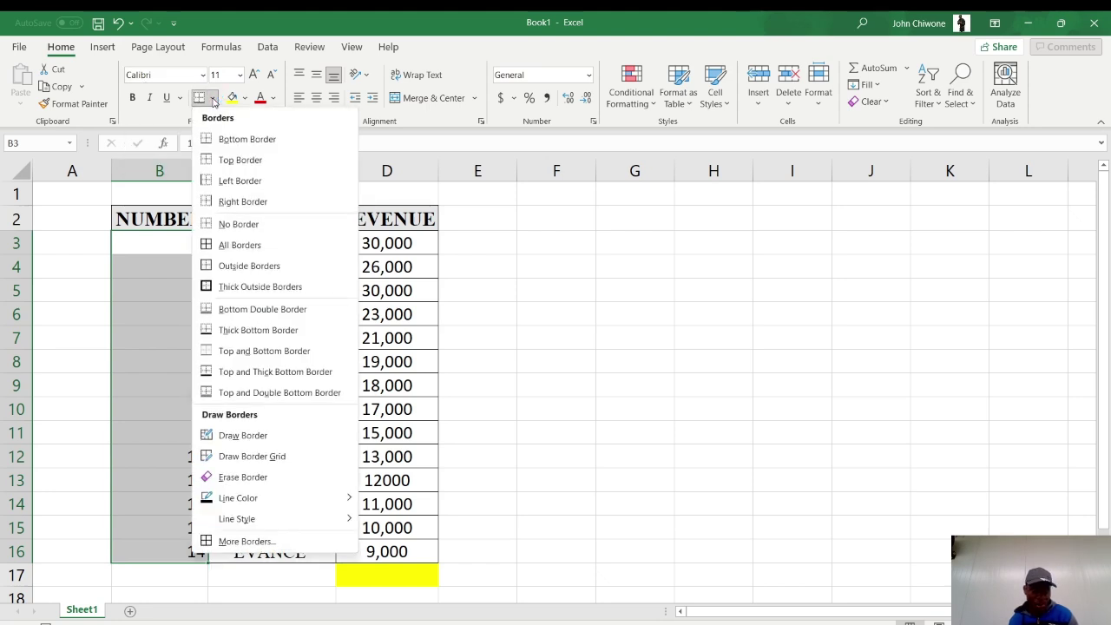
click(222, 251)
click(164, 273)
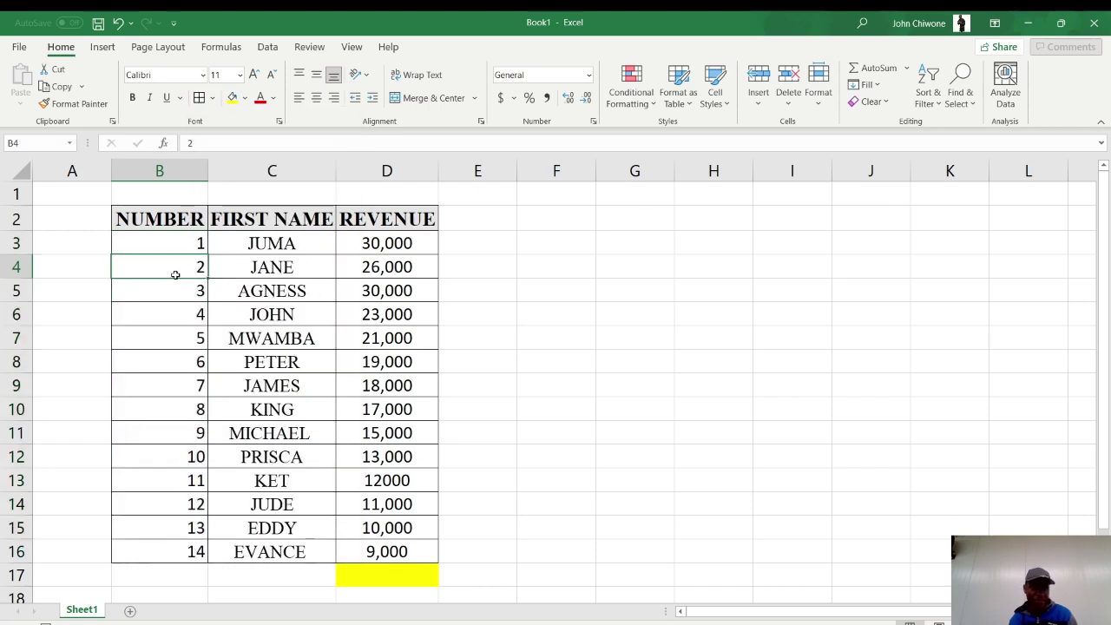
click(287, 291)
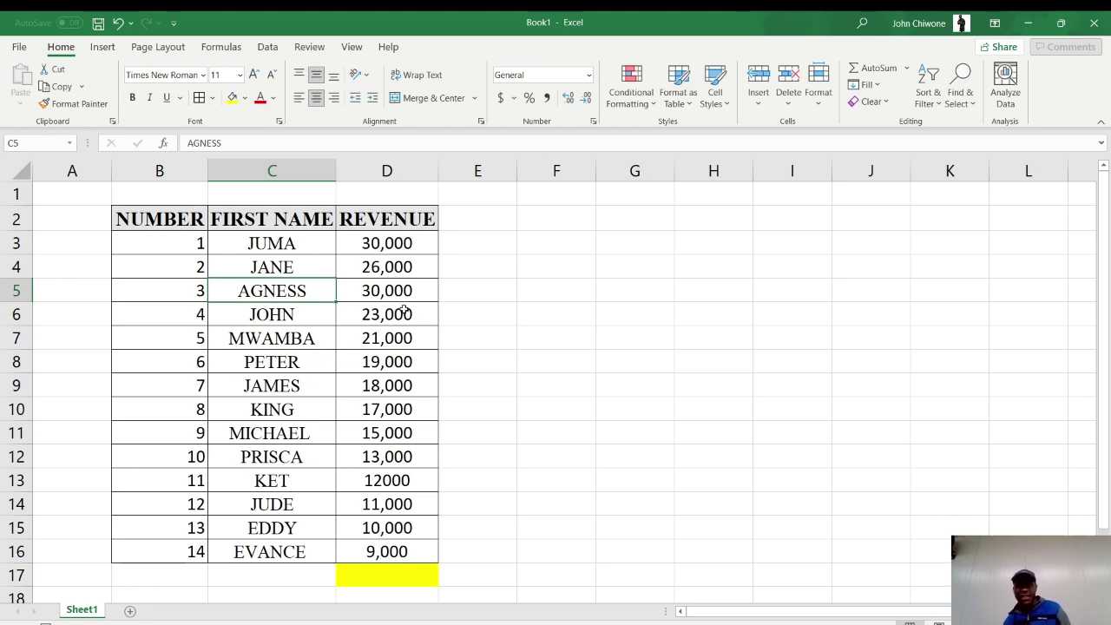
click(403, 244)
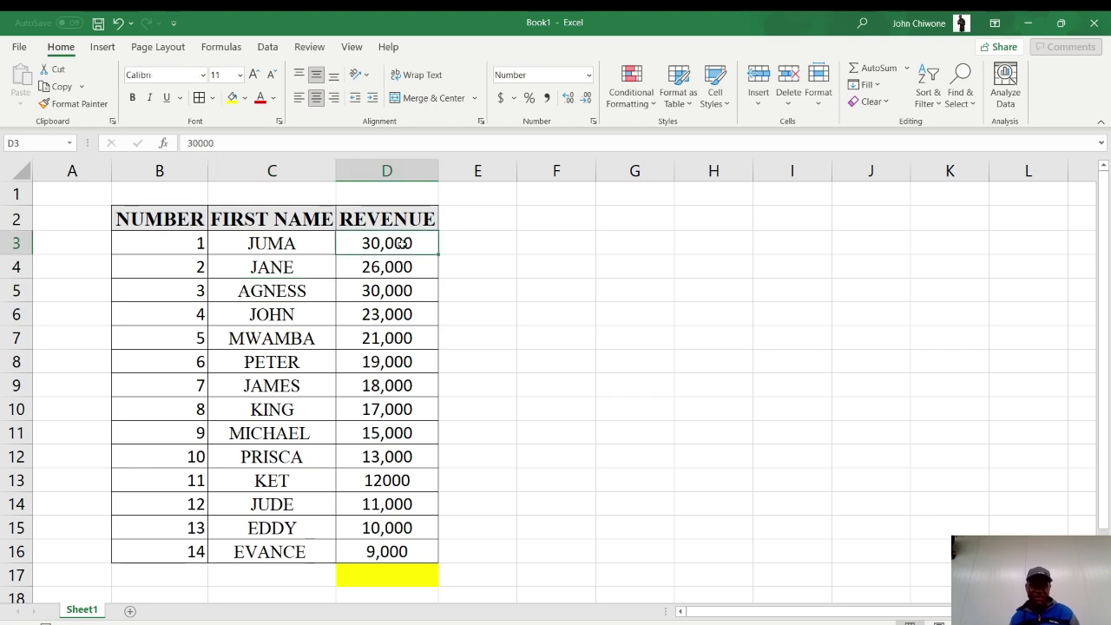
key(ctrl+shift+Down)
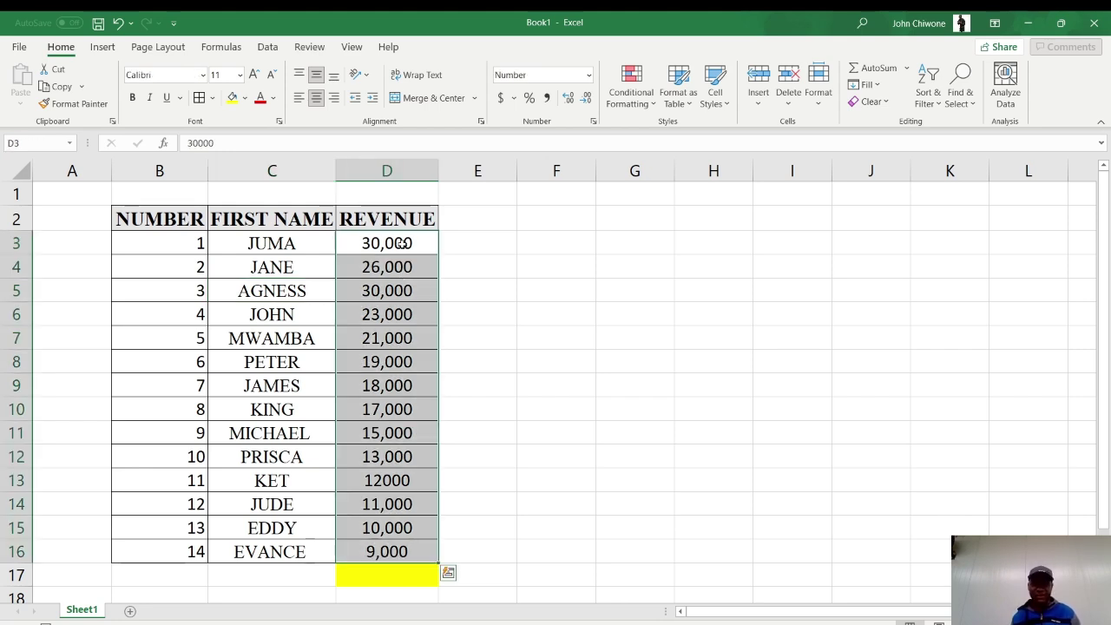
right_click(407, 242)
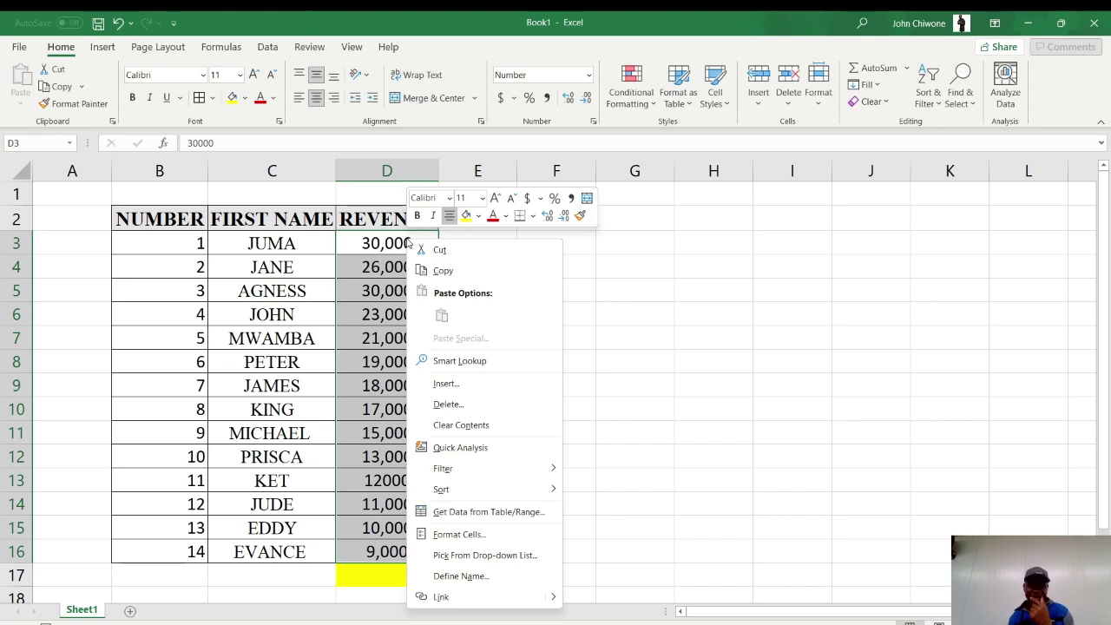
key(Escape)
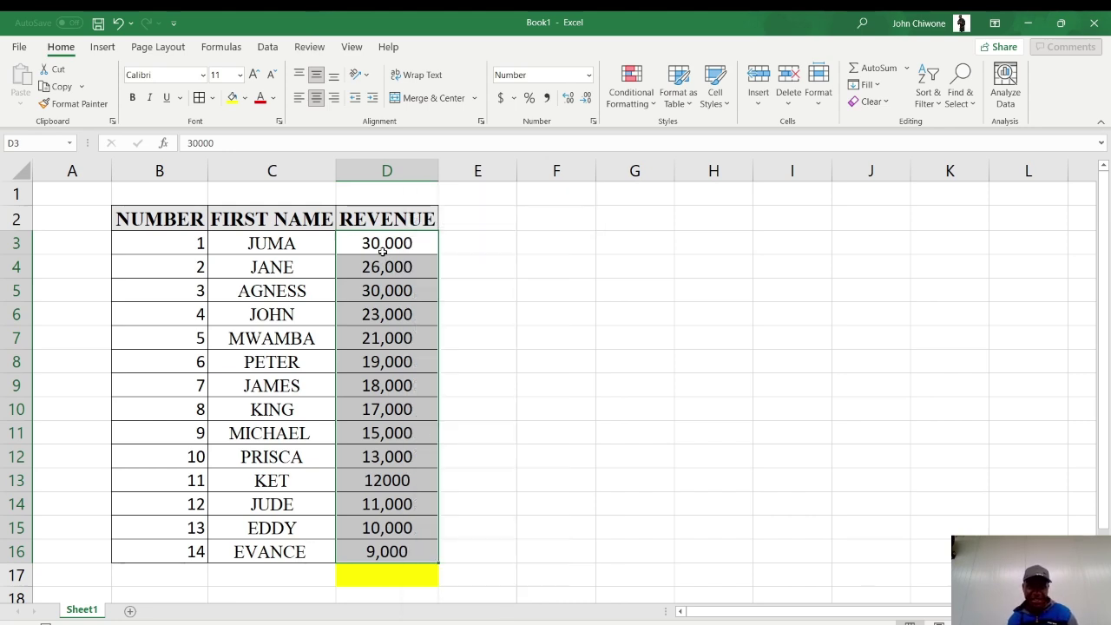
click(384, 249)
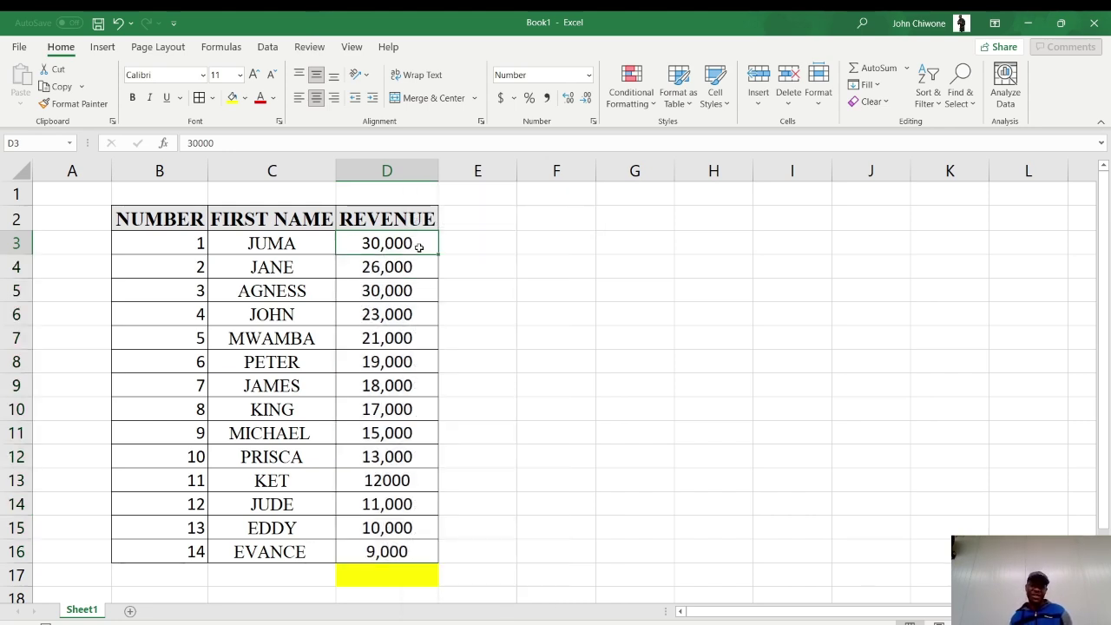
click(400, 172)
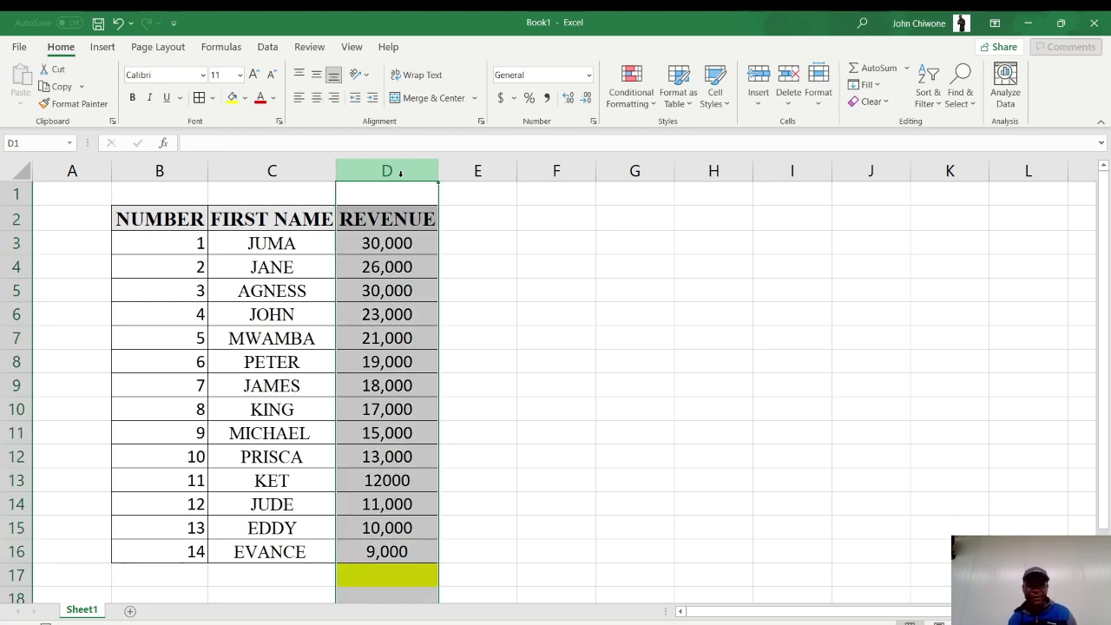
Sort the REVENUE values in D3:D16 from largest to smallest, expanding the selection to include the neighbouring columns.
click(409, 244)
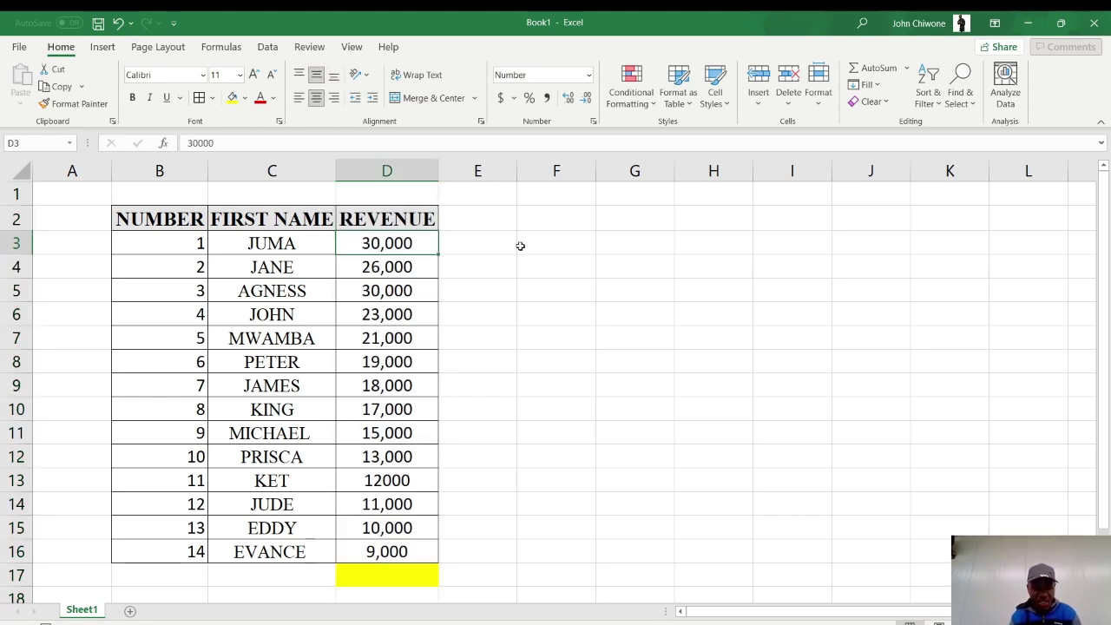
key(ctrl+shift+Down)
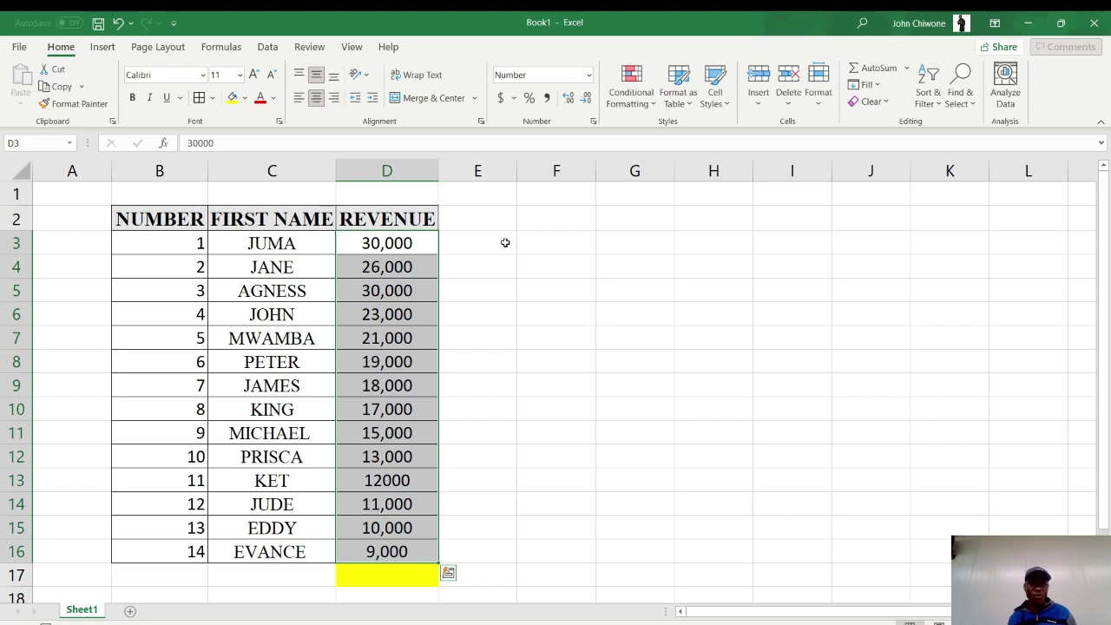
right_click(411, 253)
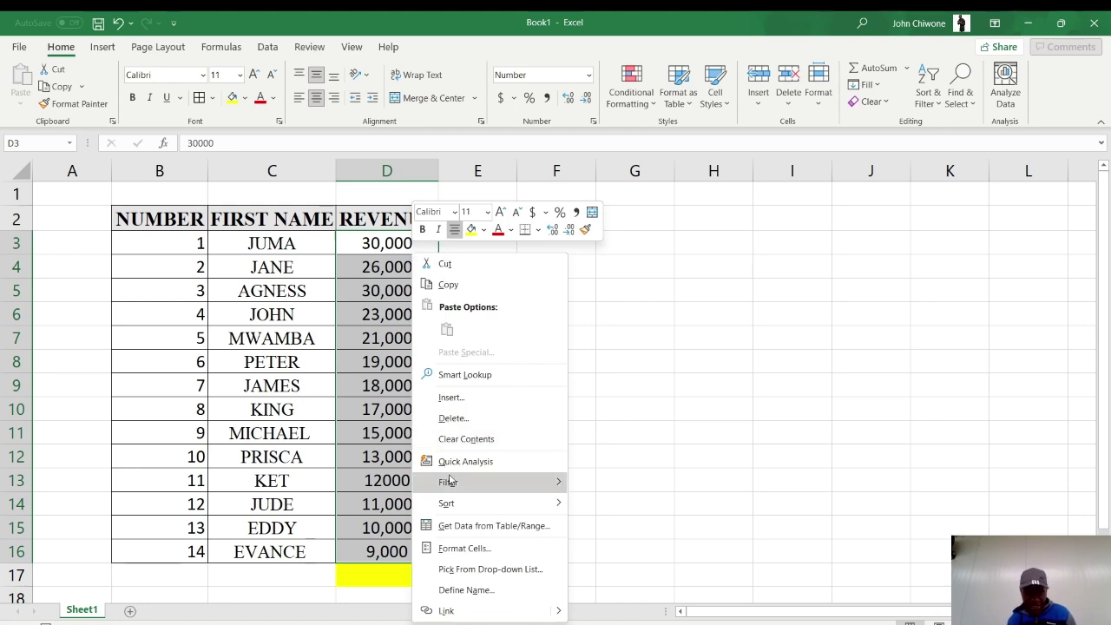
mouse_move(483, 507)
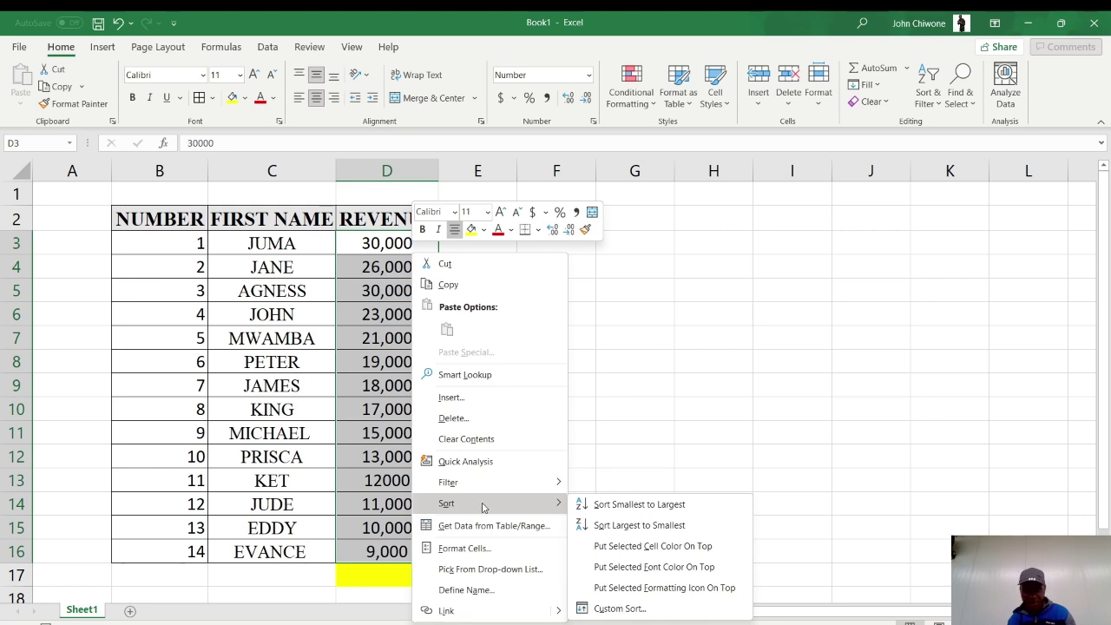
click(601, 527)
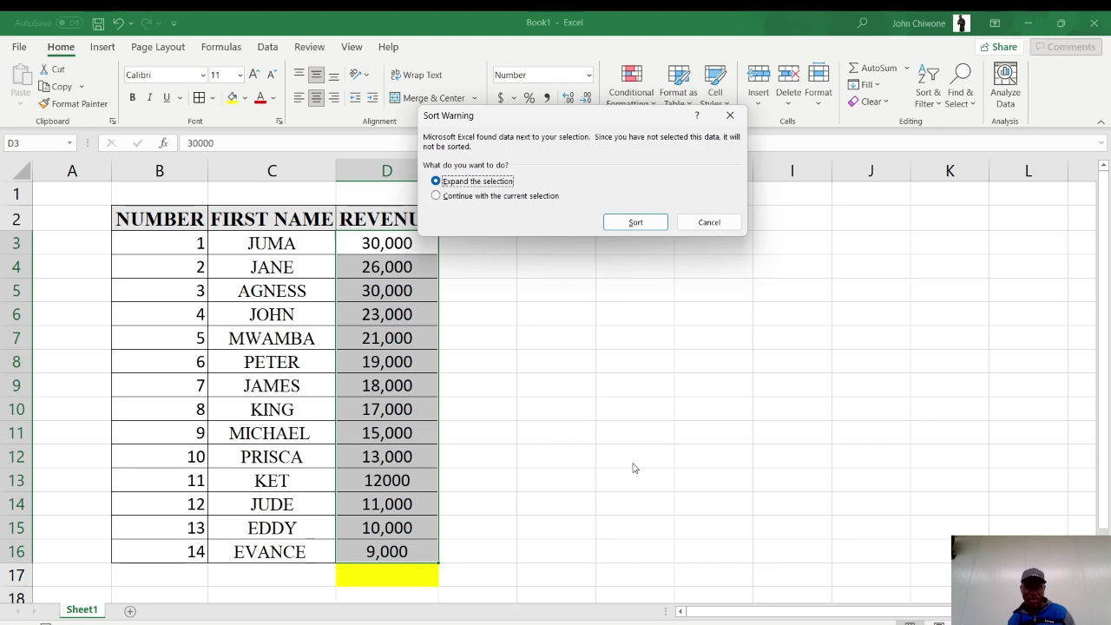
click(637, 222)
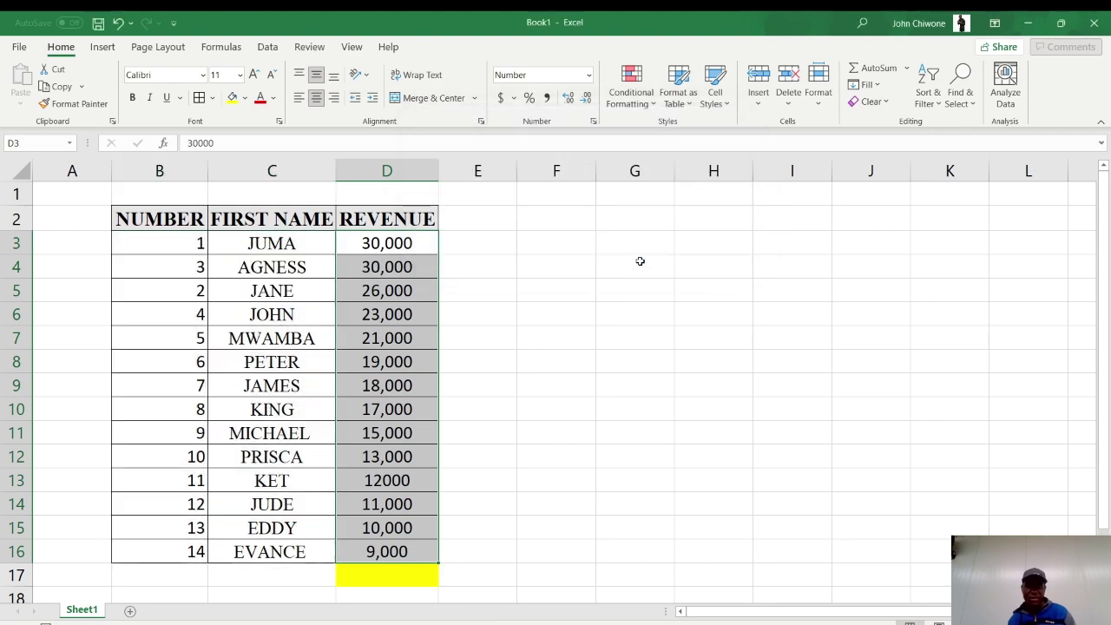
click(401, 276)
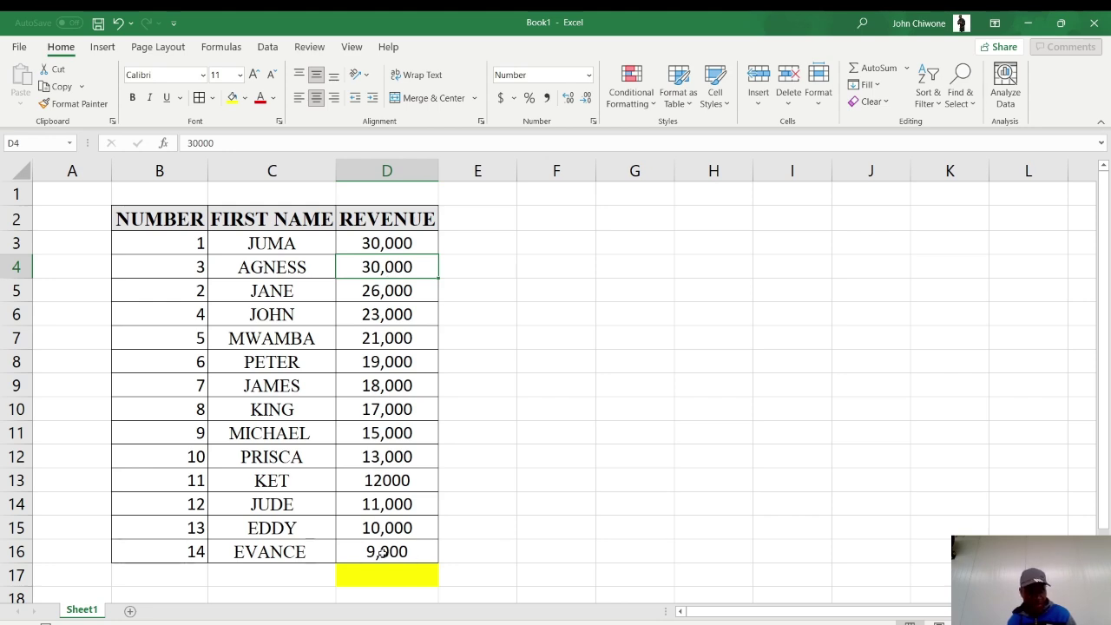
click(410, 243)
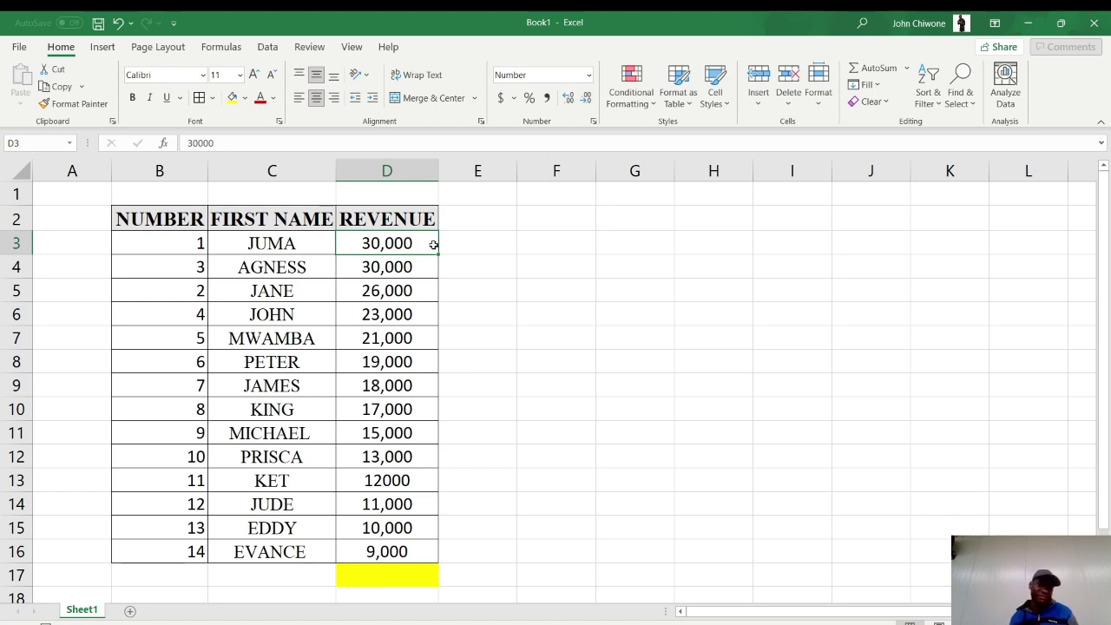
Undo the largest-to-smallest sort of the table.
click(470, 293)
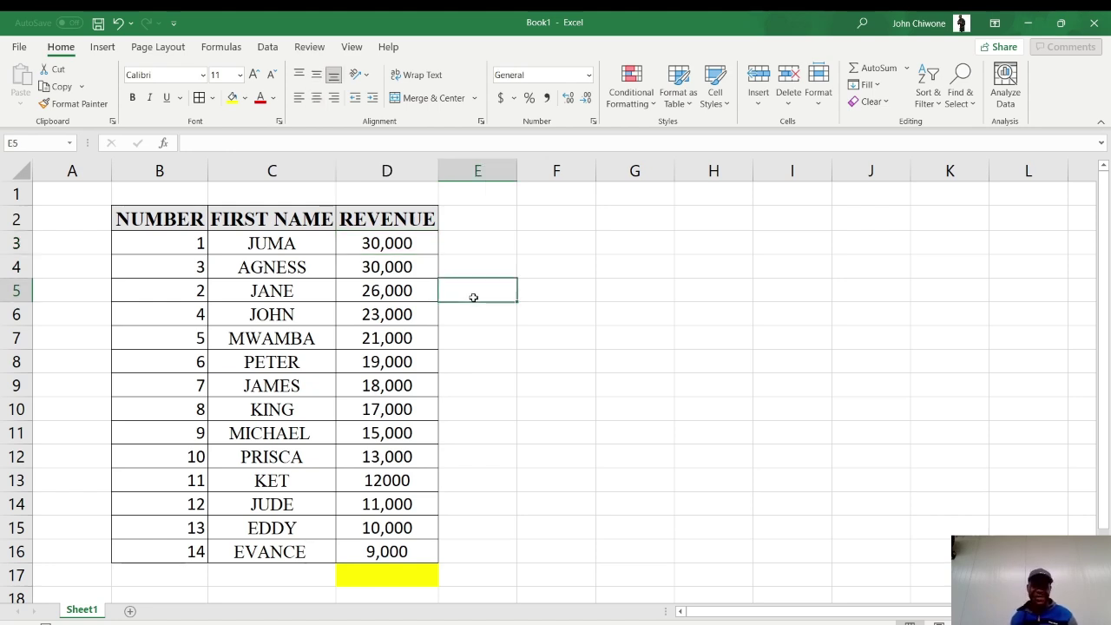
click(417, 250)
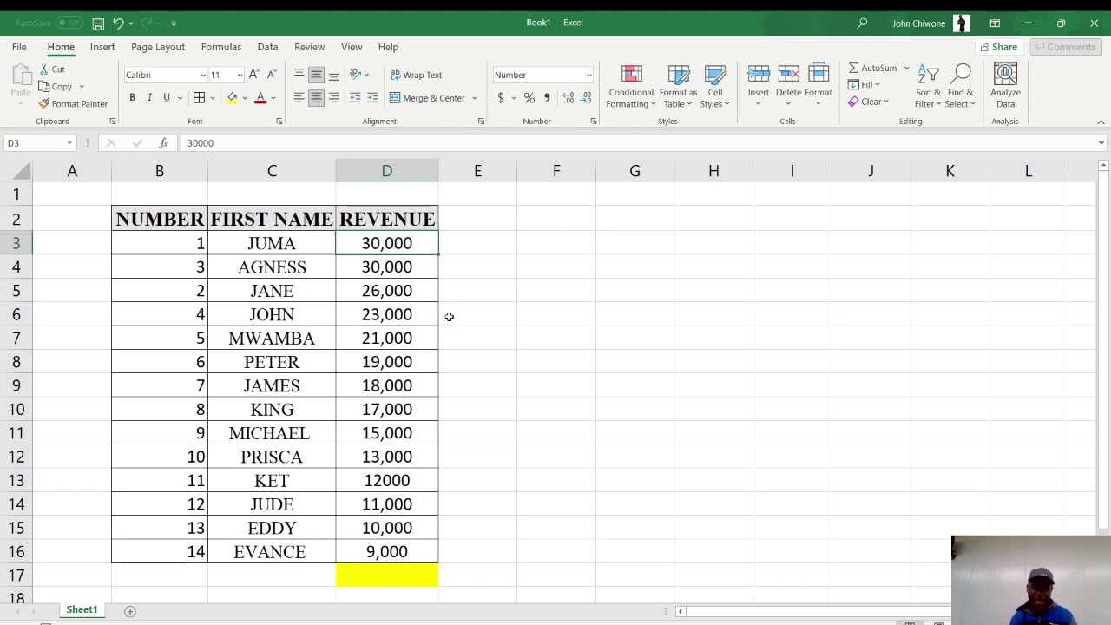
click(413, 273)
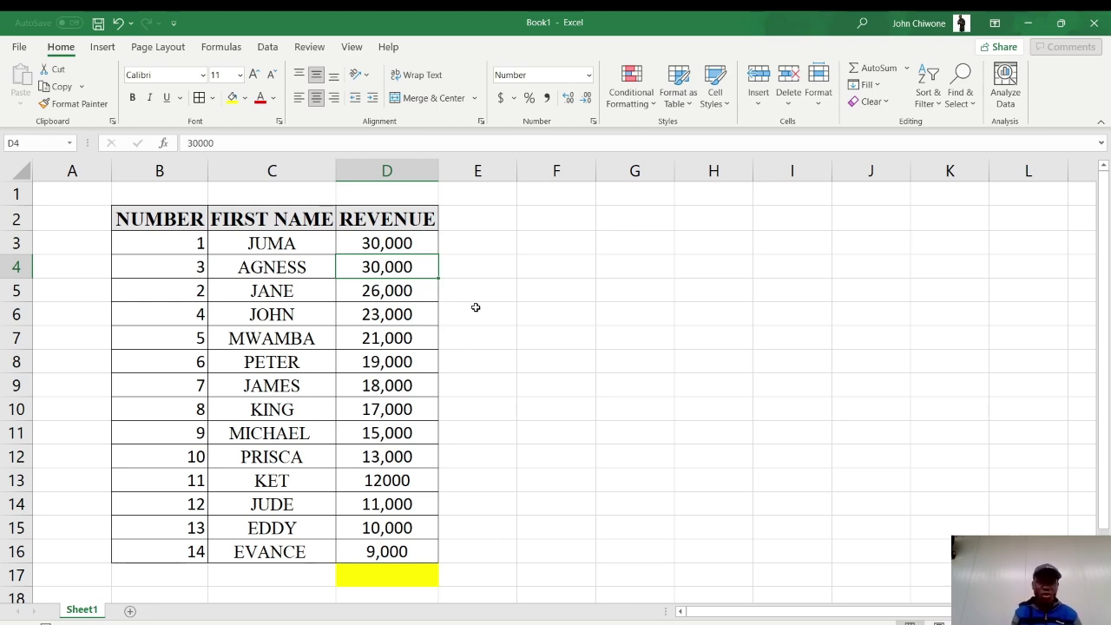
key(ctrl+z)
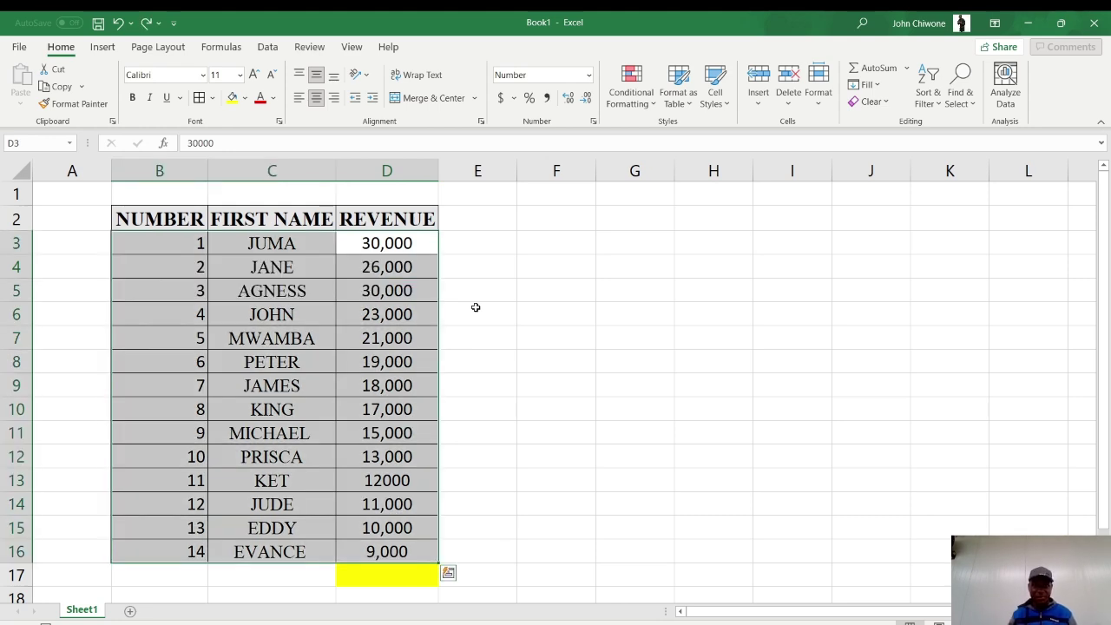
click(404, 275)
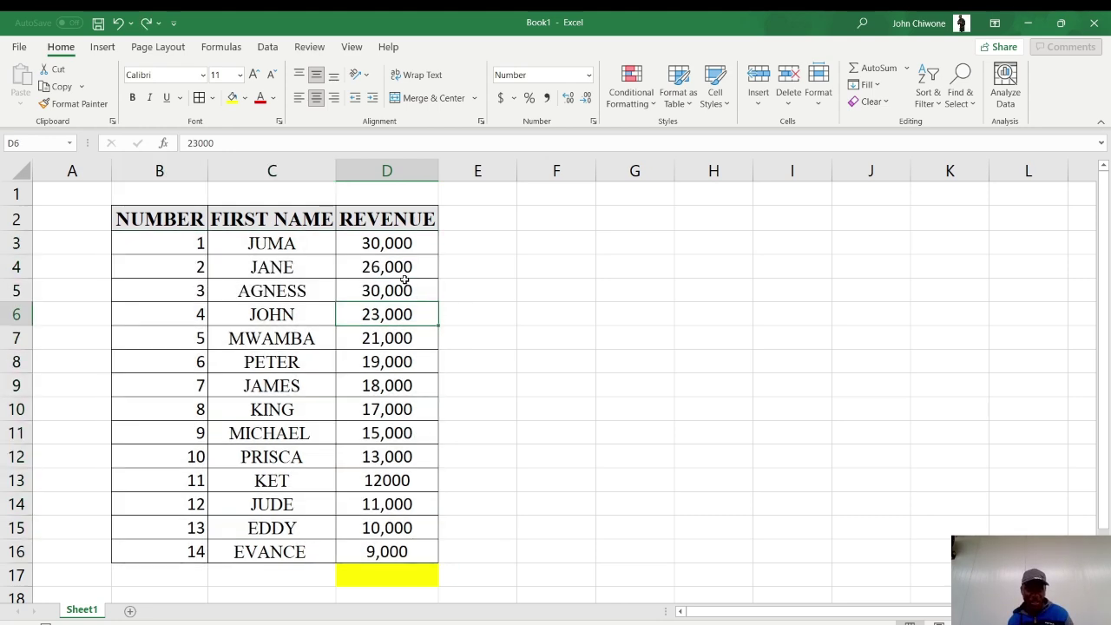
click(389, 338)
click(389, 385)
click(387, 409)
click(383, 481)
click(383, 511)
click(362, 305)
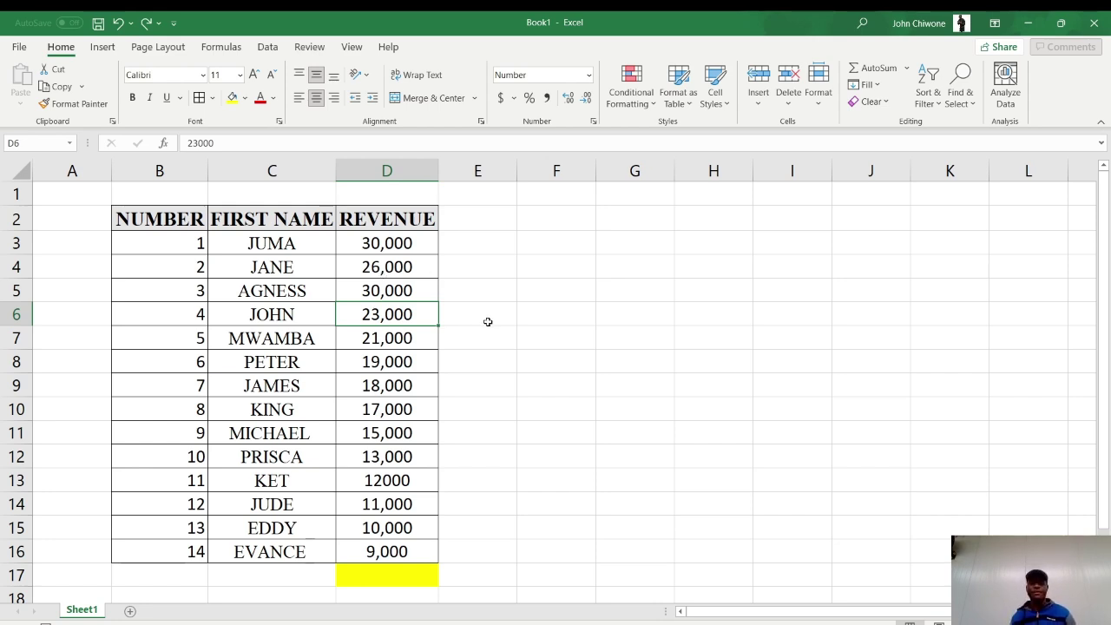
right_click(415, 294)
key(Escape)
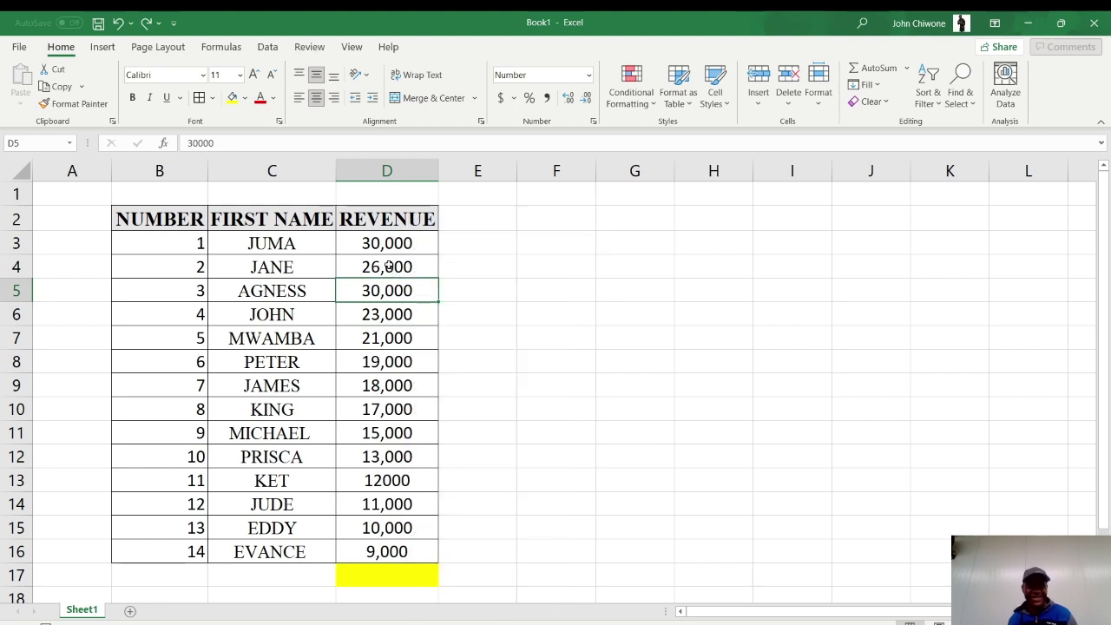
Select the REVENUE values in D3:D16 and start a new conditional formatting rule for them.
click(378, 248)
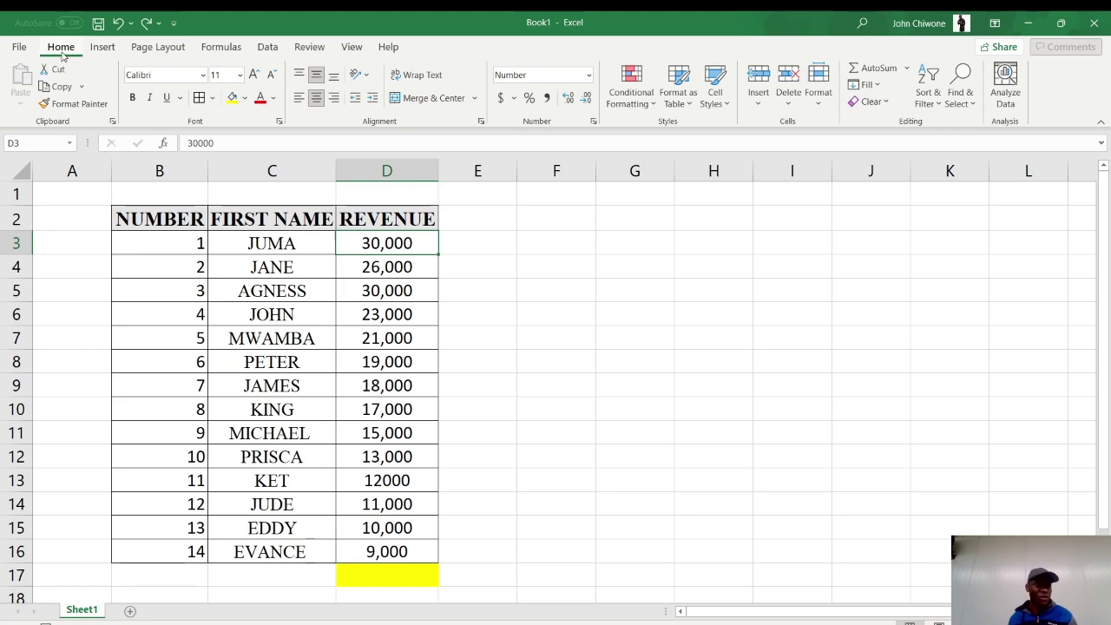
click(103, 49)
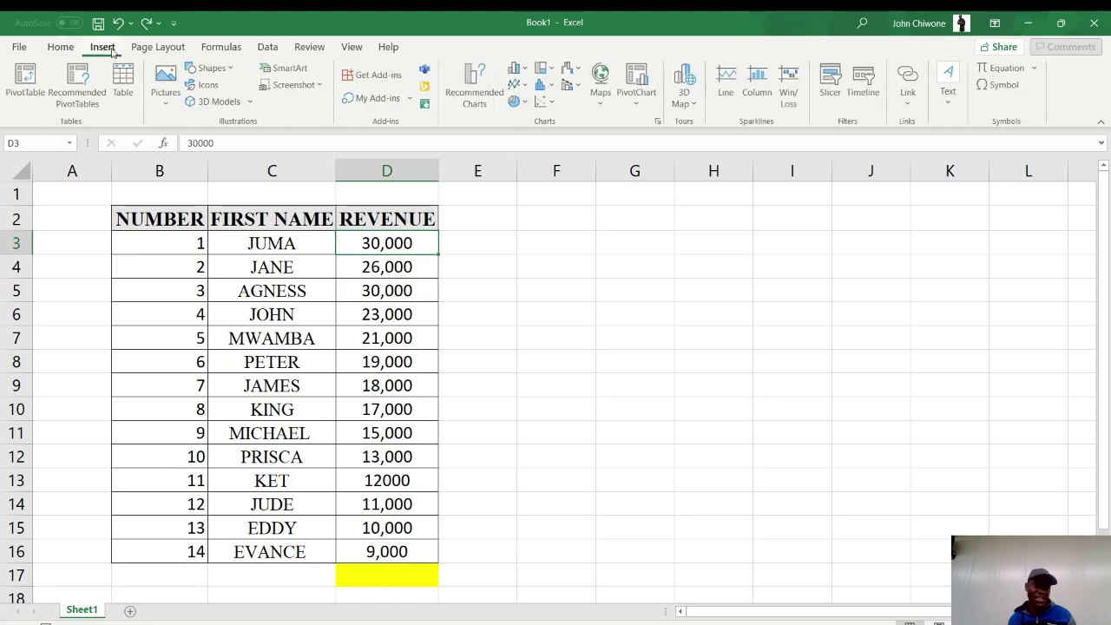
click(158, 48)
click(265, 49)
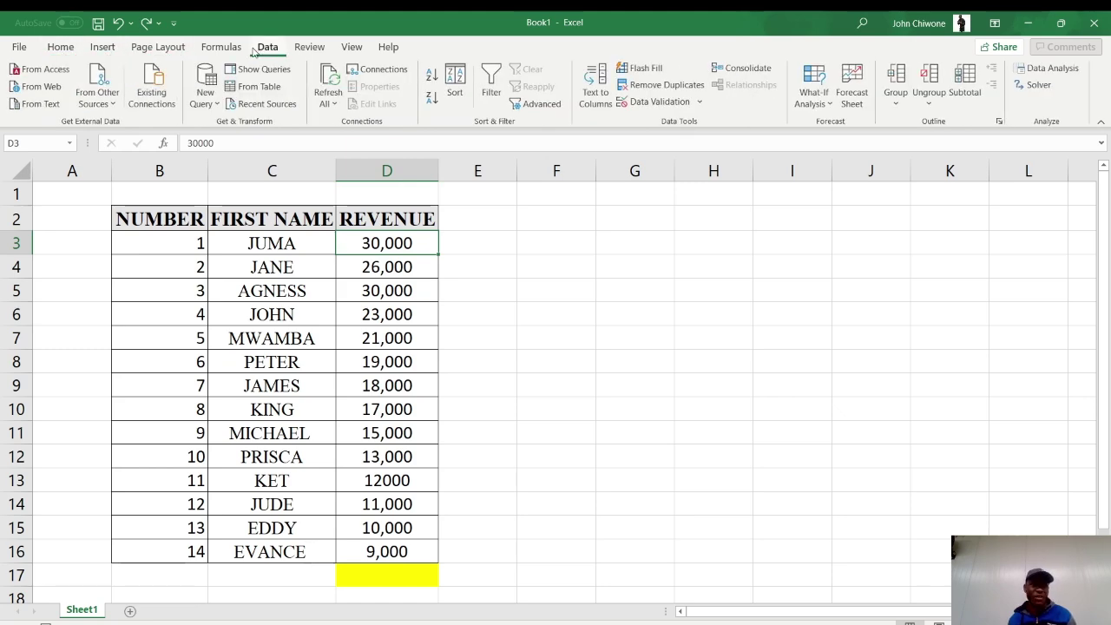
click(69, 50)
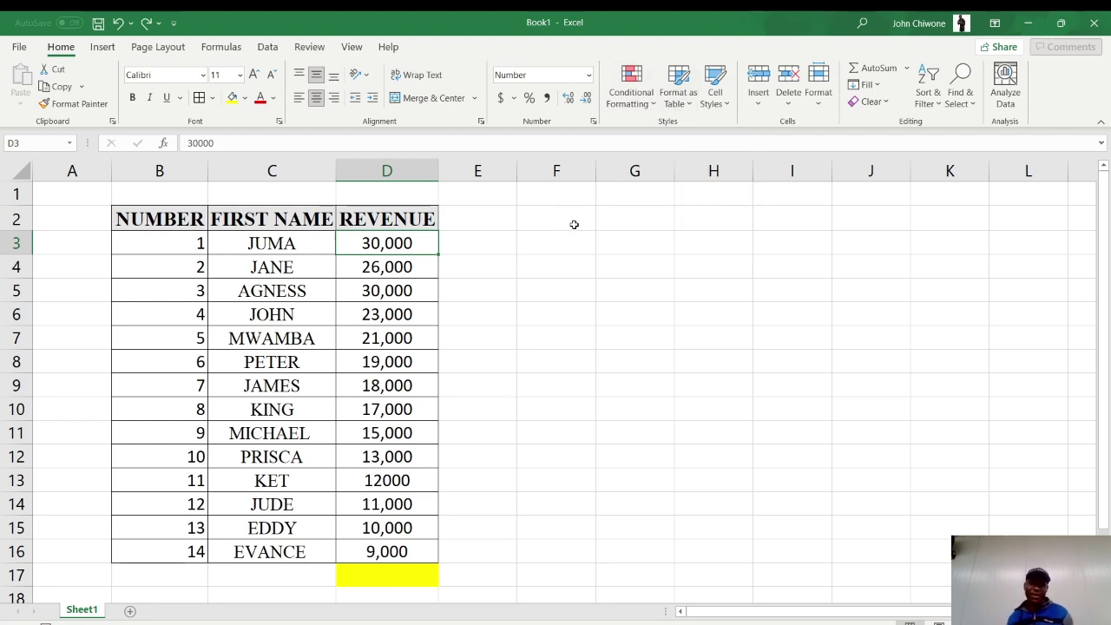
key(ctrl+shift+Down)
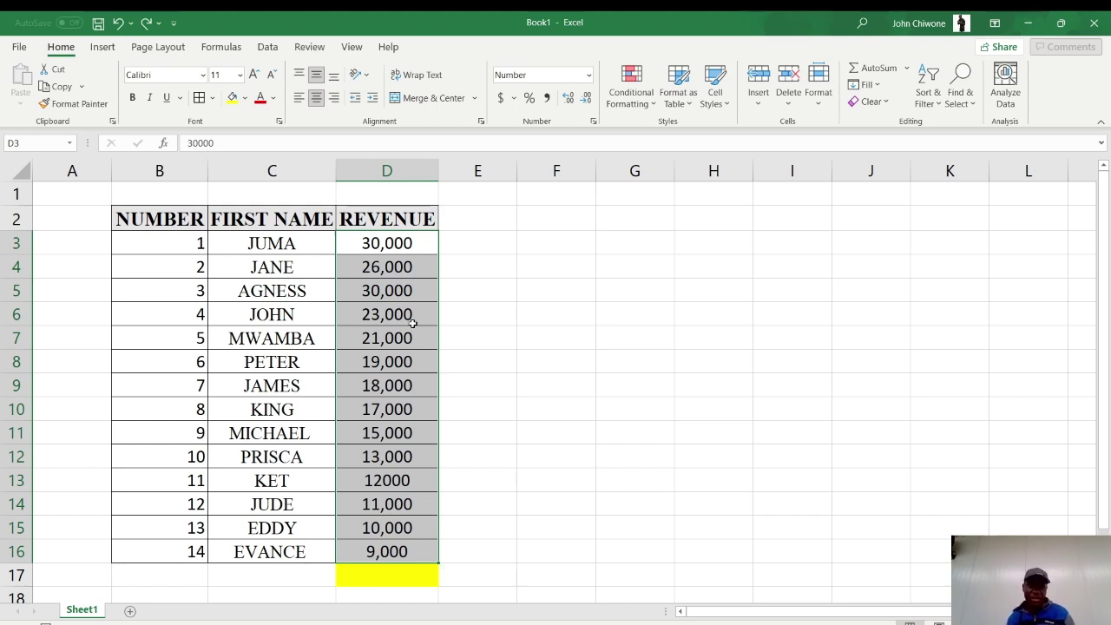
click(653, 106)
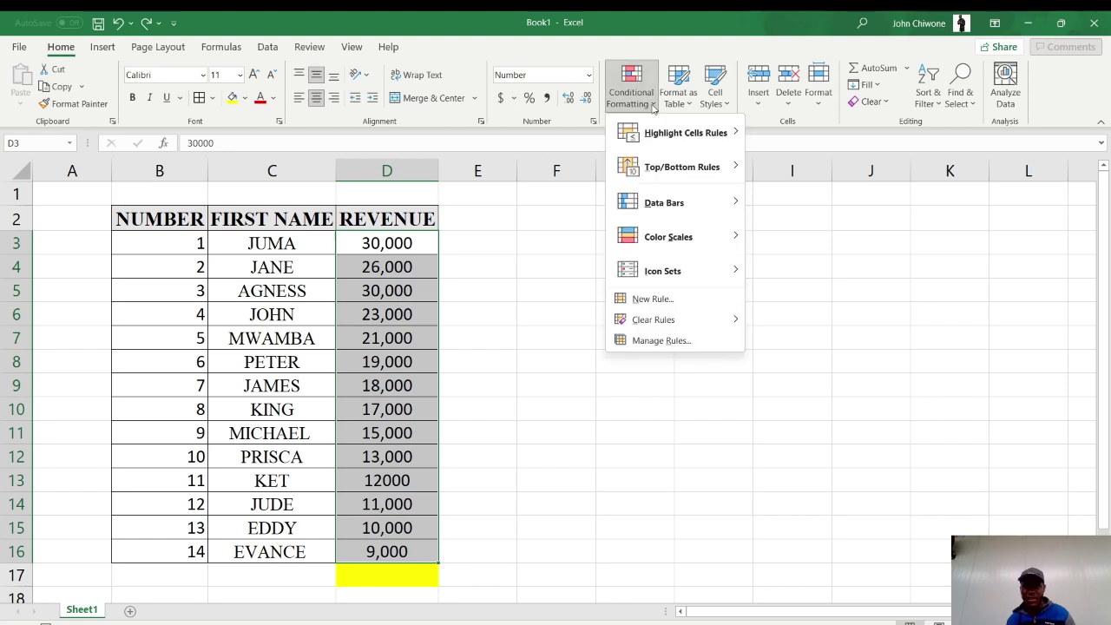
mouse_move(659, 146)
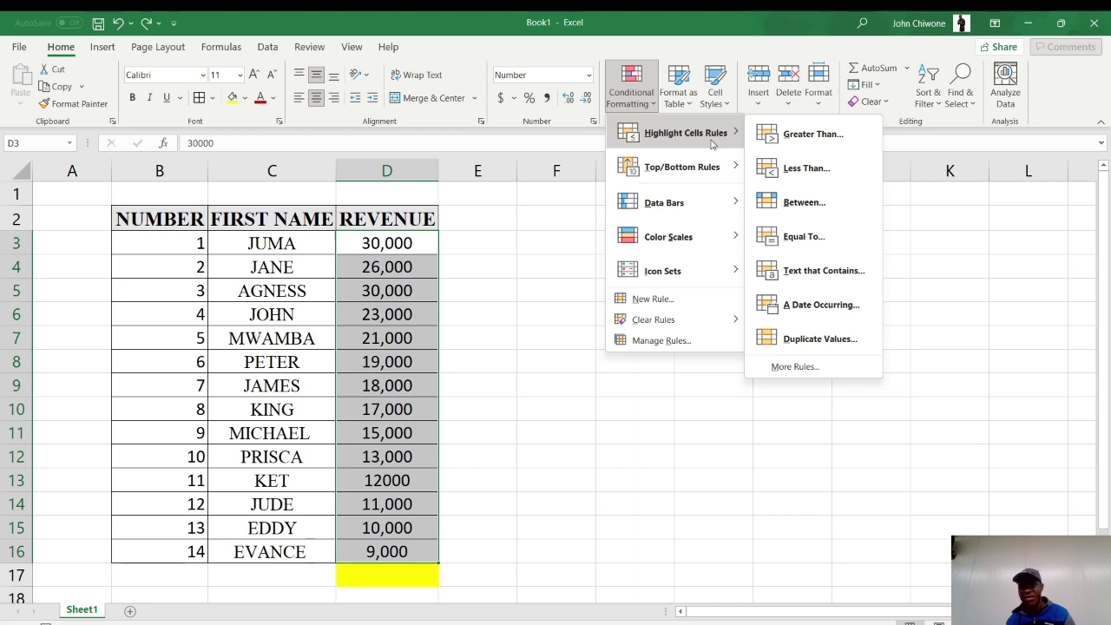
mouse_move(684, 206)
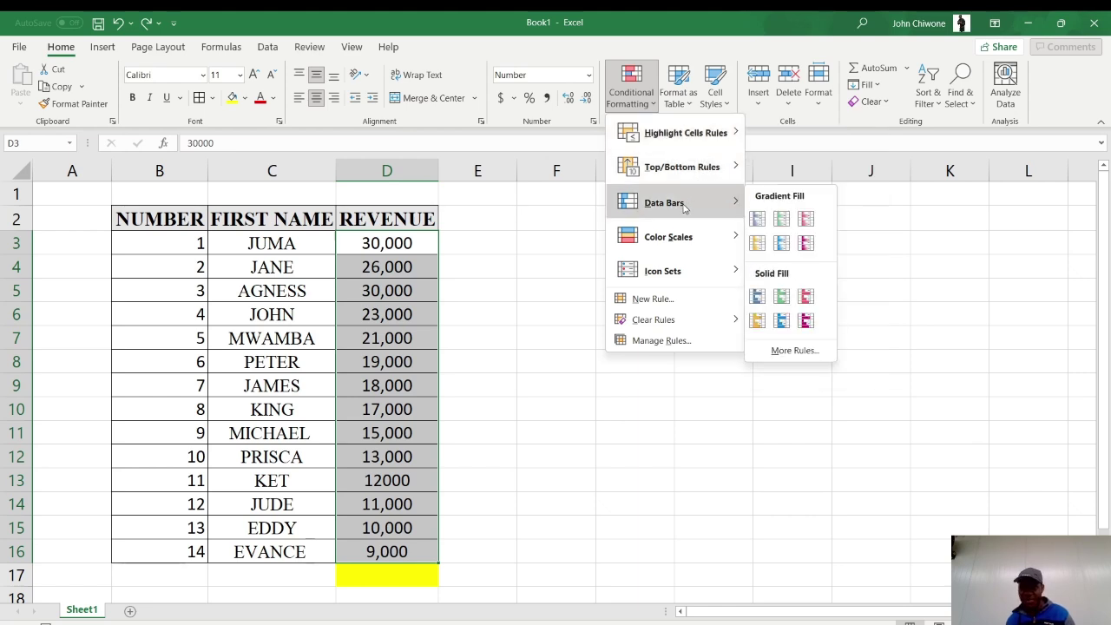
mouse_move(684, 239)
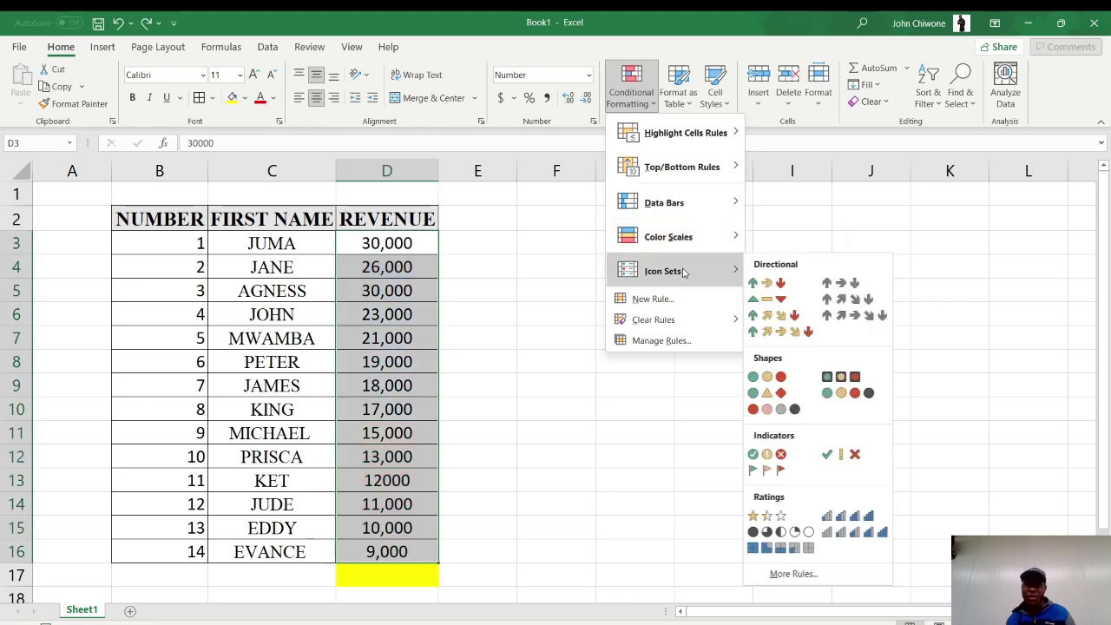
click(653, 301)
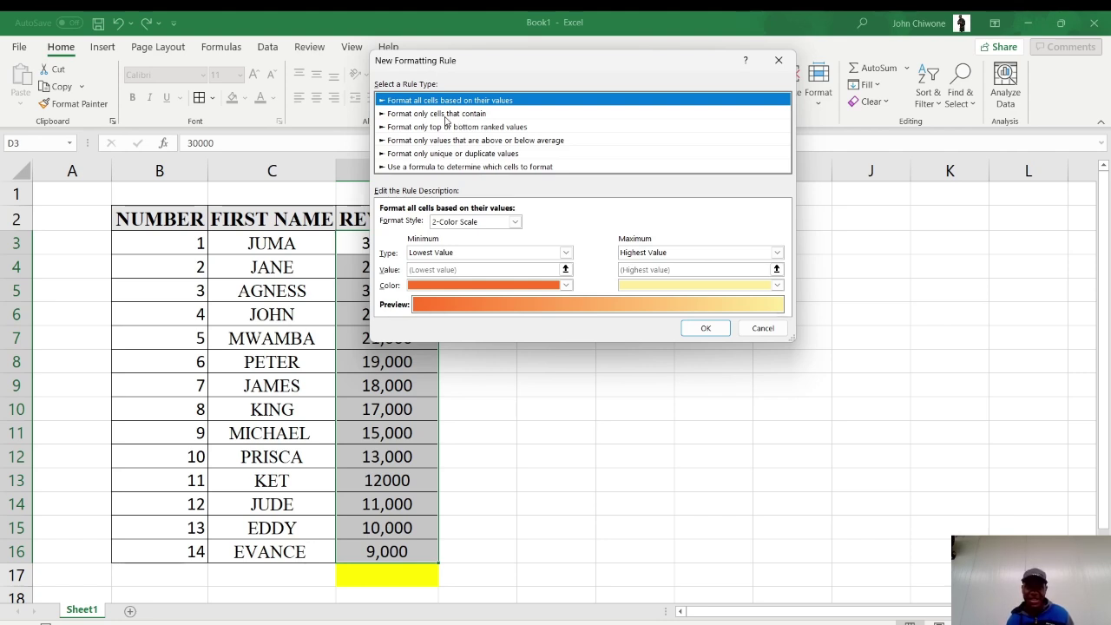
Define the rule to format only cells with a cell value greater than 15000.
click(446, 114)
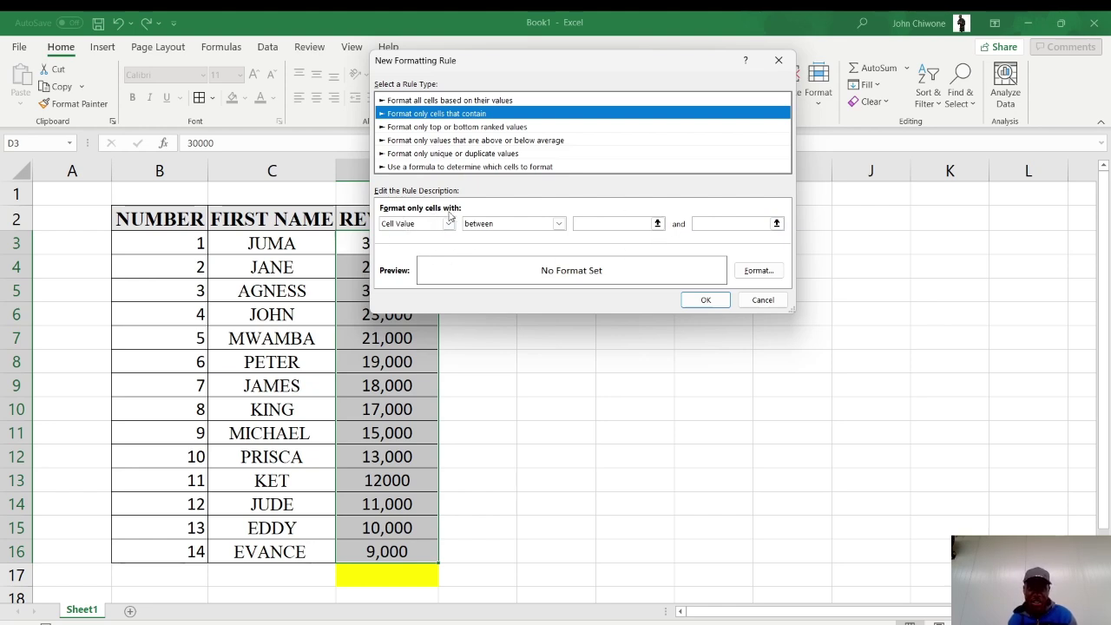
click(558, 226)
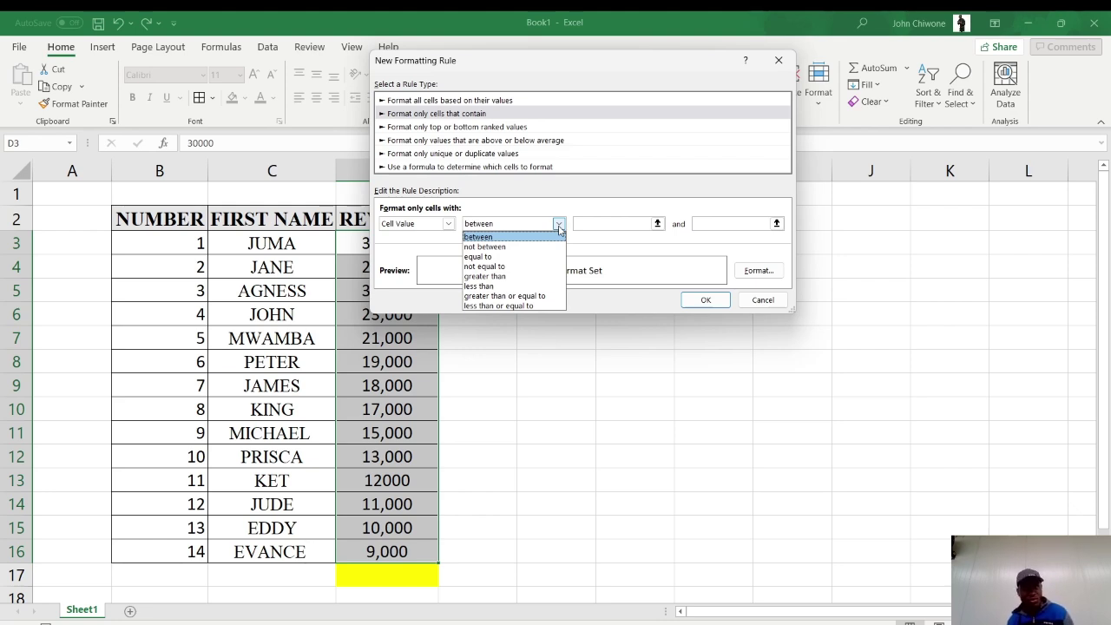
click(505, 277)
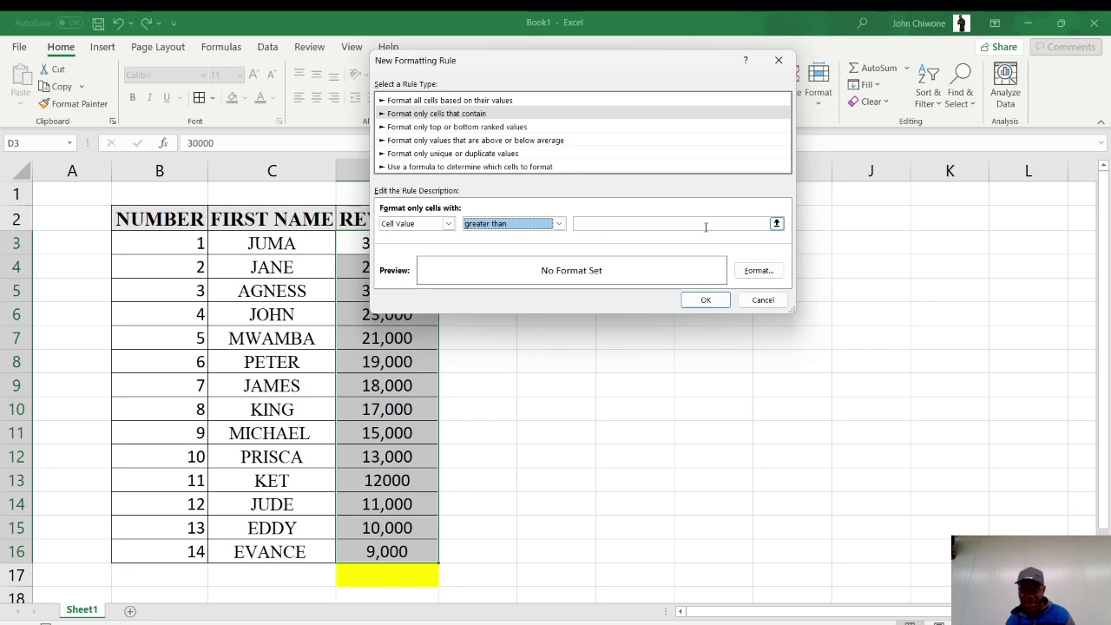
click(624, 223)
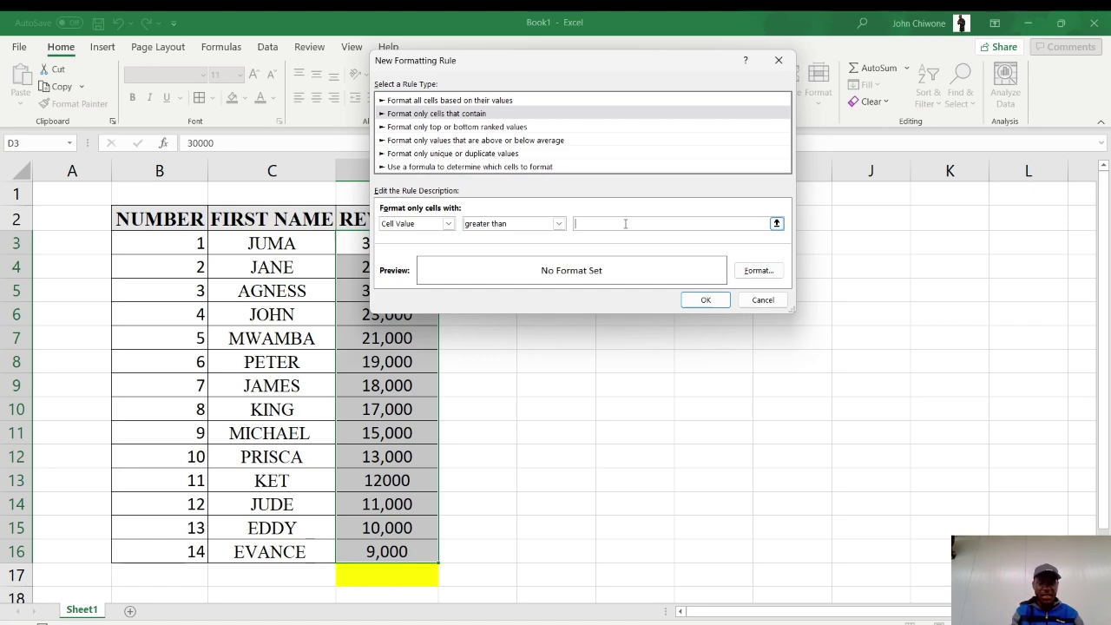
text(15)
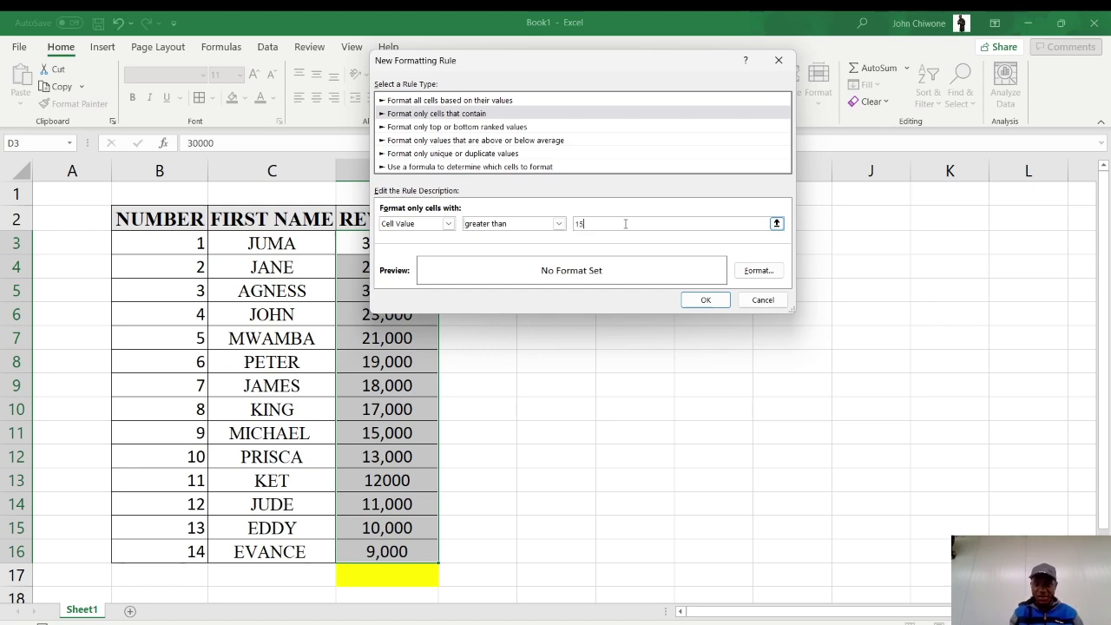
text(000)
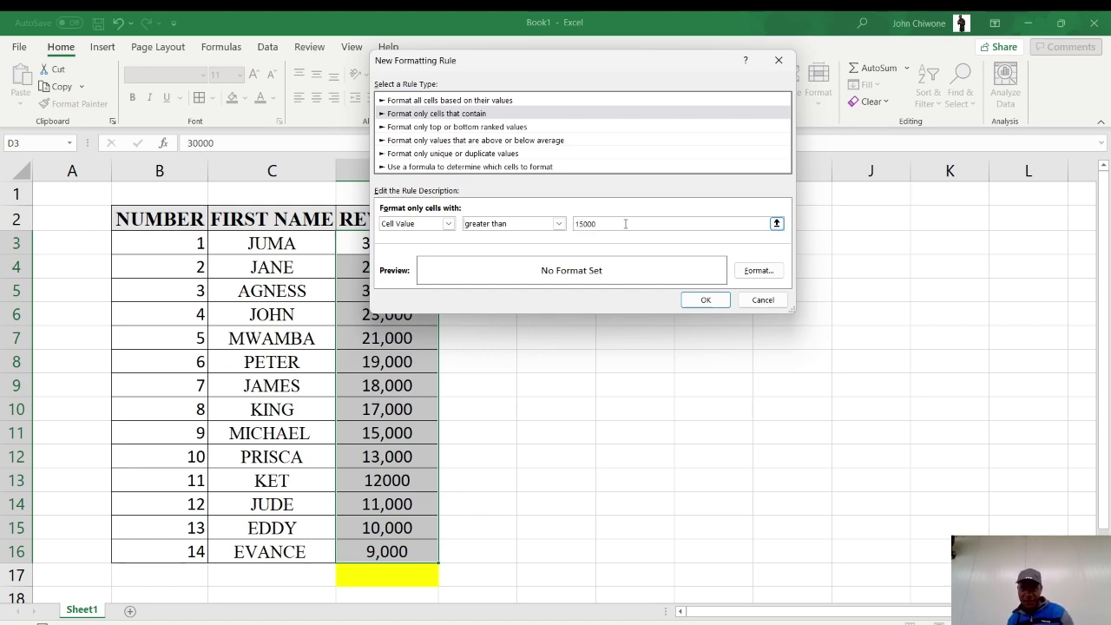
Give the rule a bright green fill and apply it to the REVENUE values.
click(758, 270)
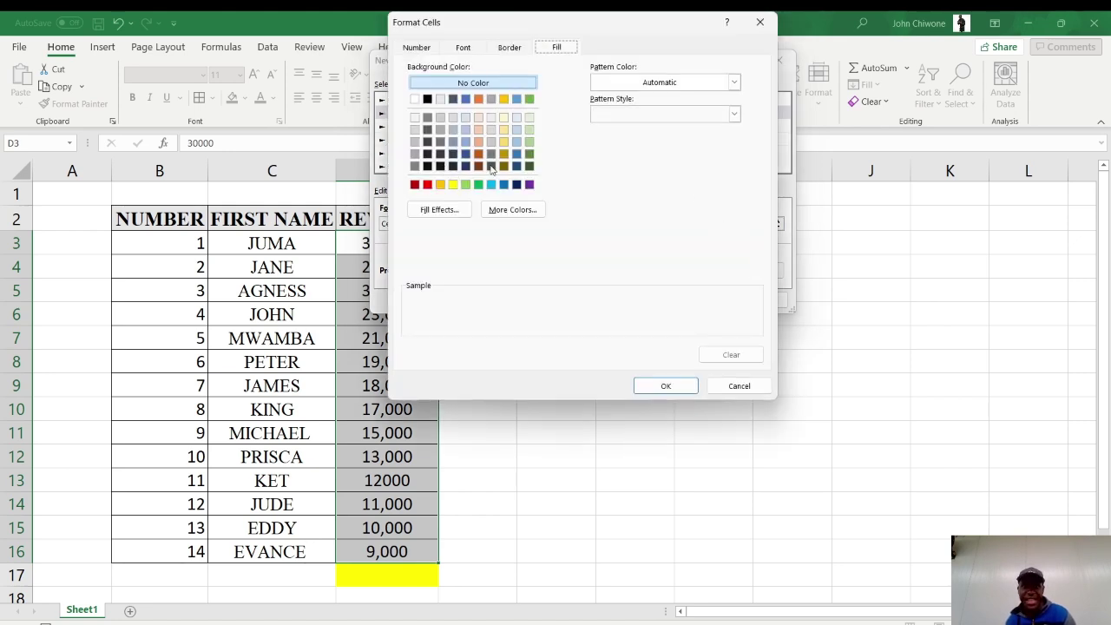
click(429, 50)
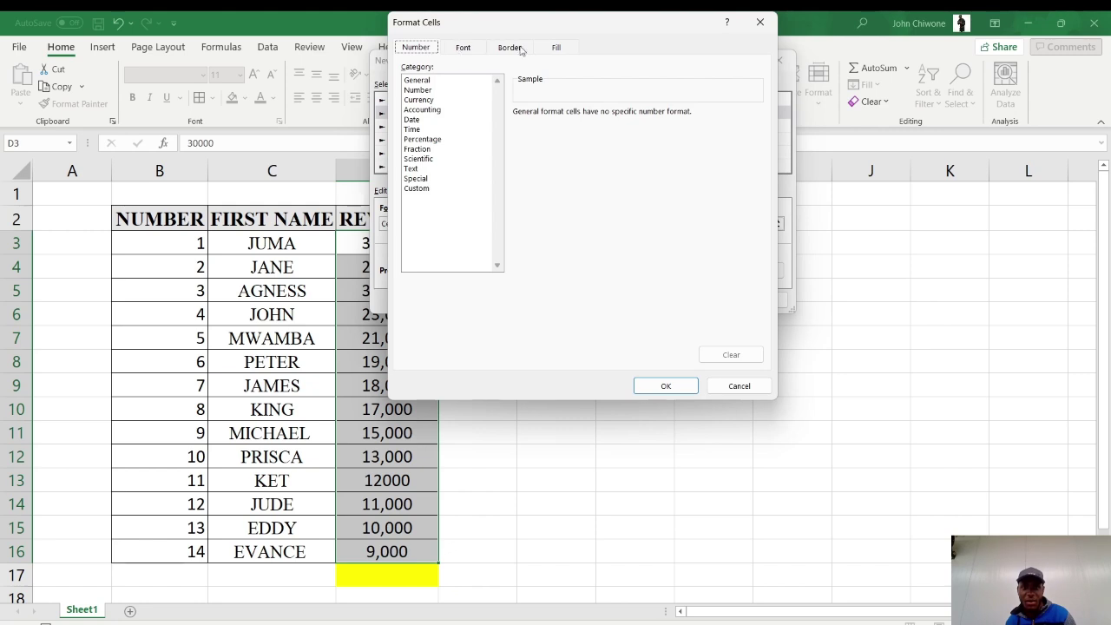
click(553, 49)
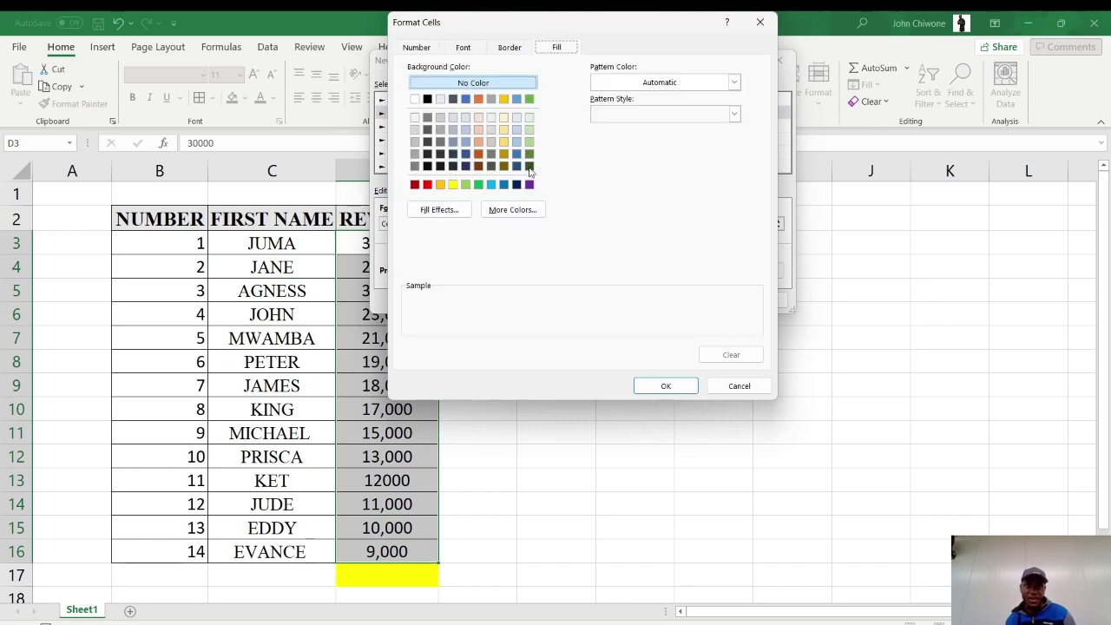
click(478, 185)
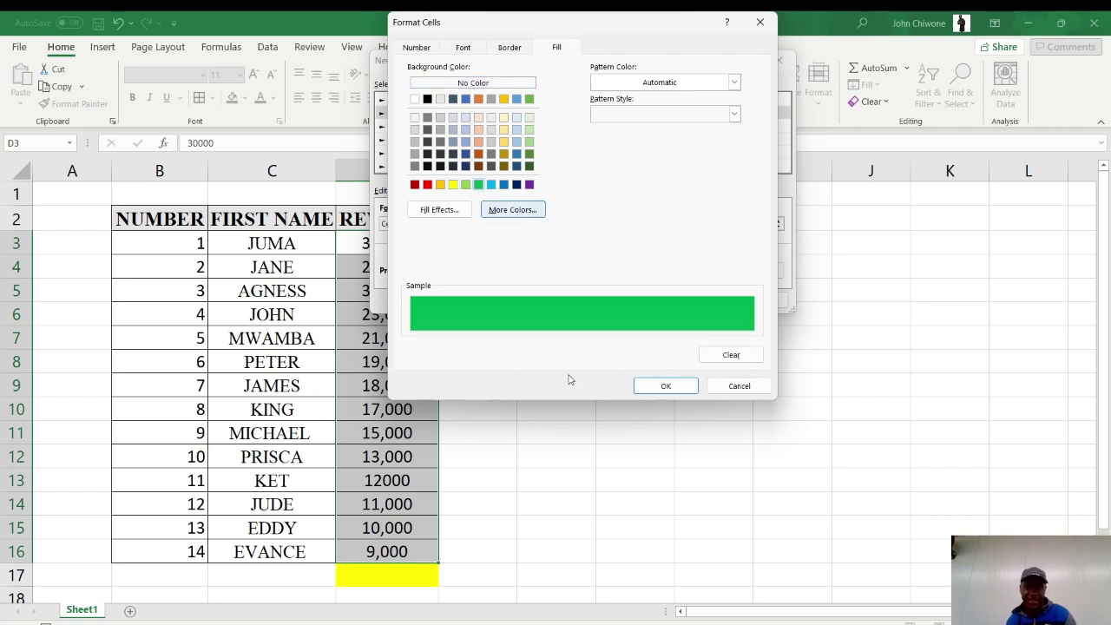
click(670, 389)
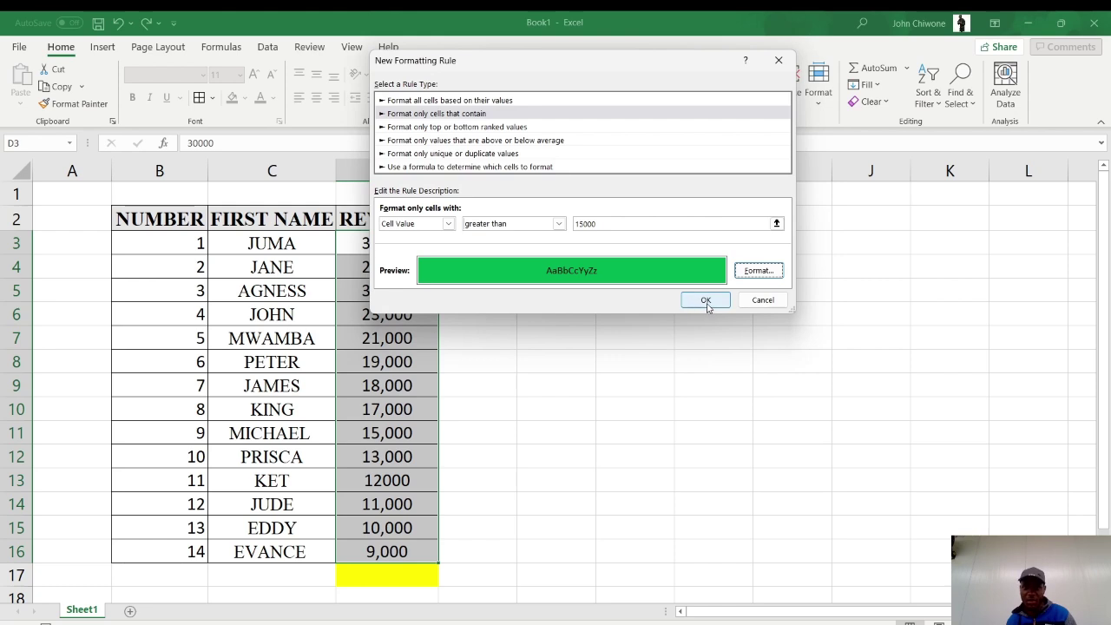
click(706, 302)
click(460, 368)
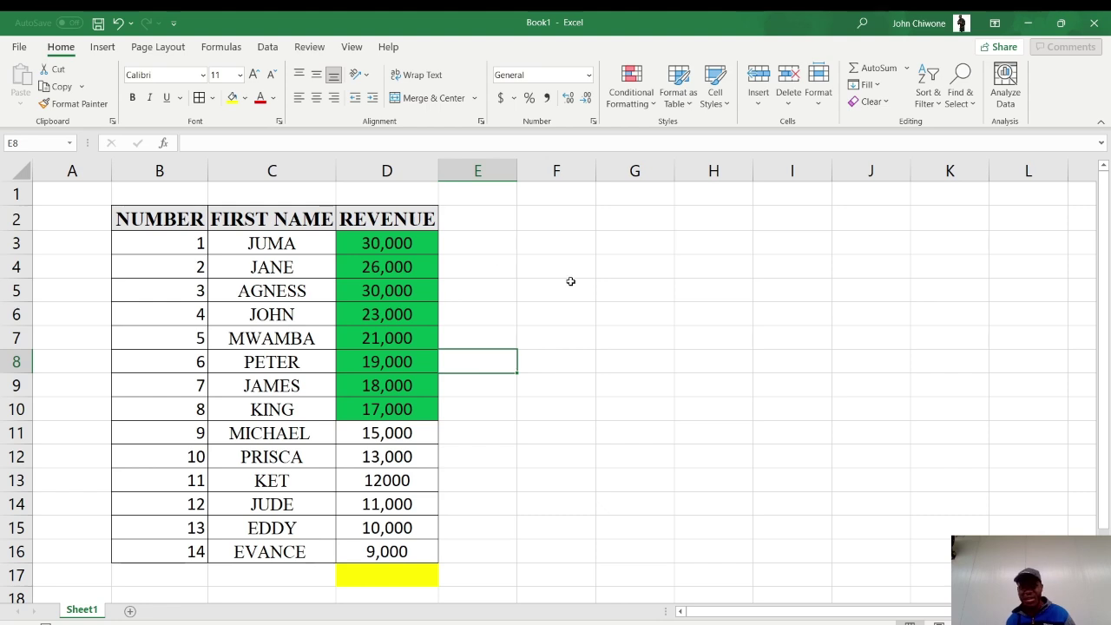
Undo the green conditional formatting on the REVENUE values.
click(426, 307)
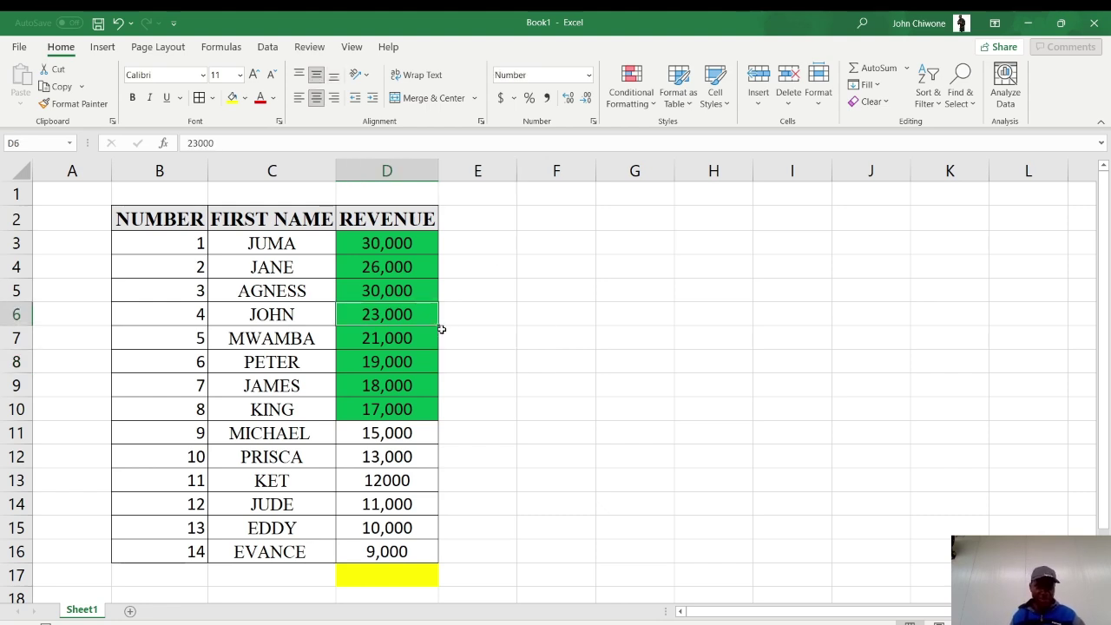
key(ctrl+z)
click(414, 251)
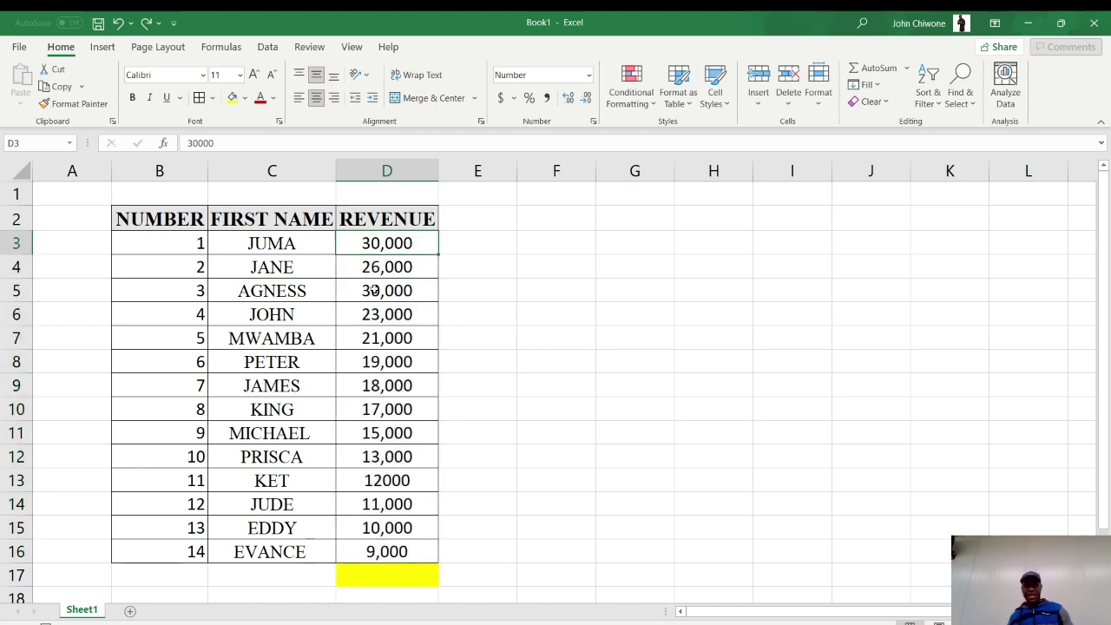
click(117, 222)
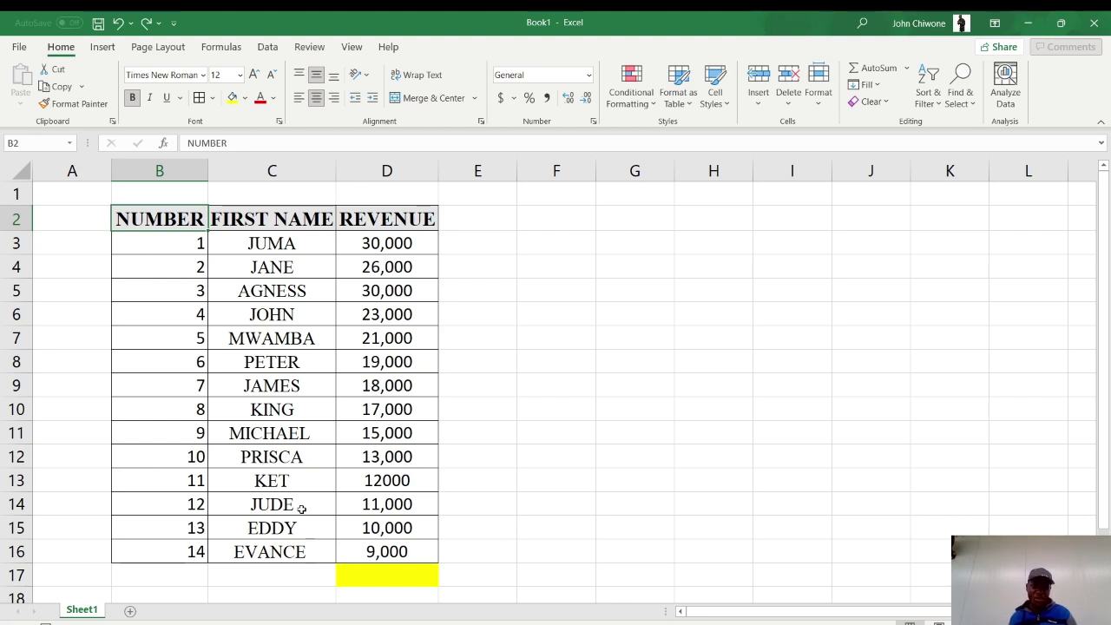
click(282, 221)
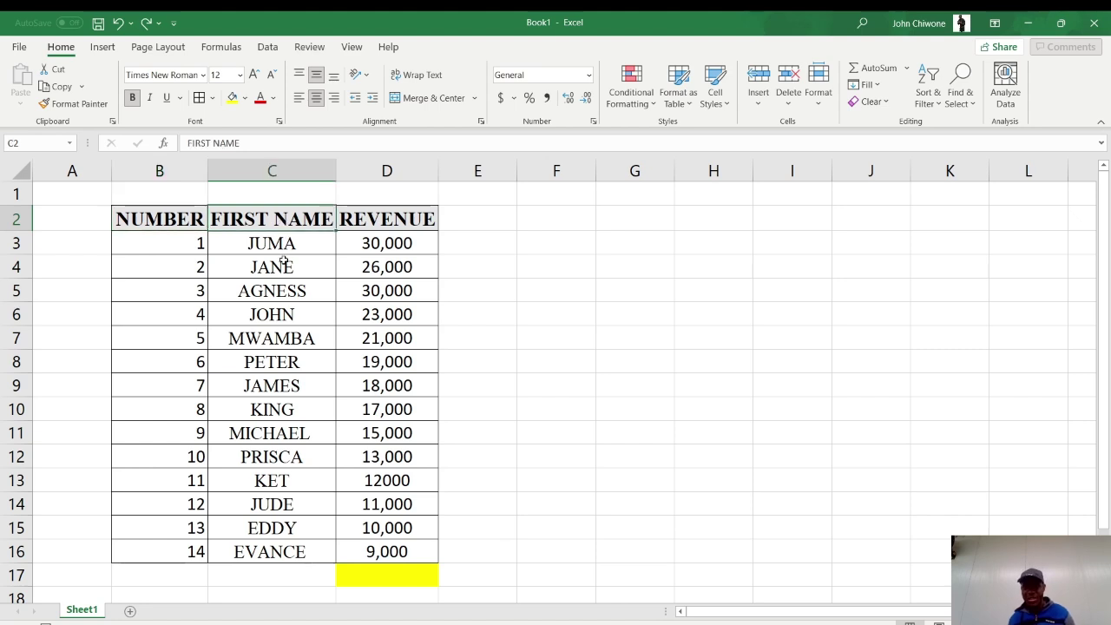
click(177, 224)
click(224, 224)
click(364, 221)
click(288, 220)
click(194, 219)
click(271, 221)
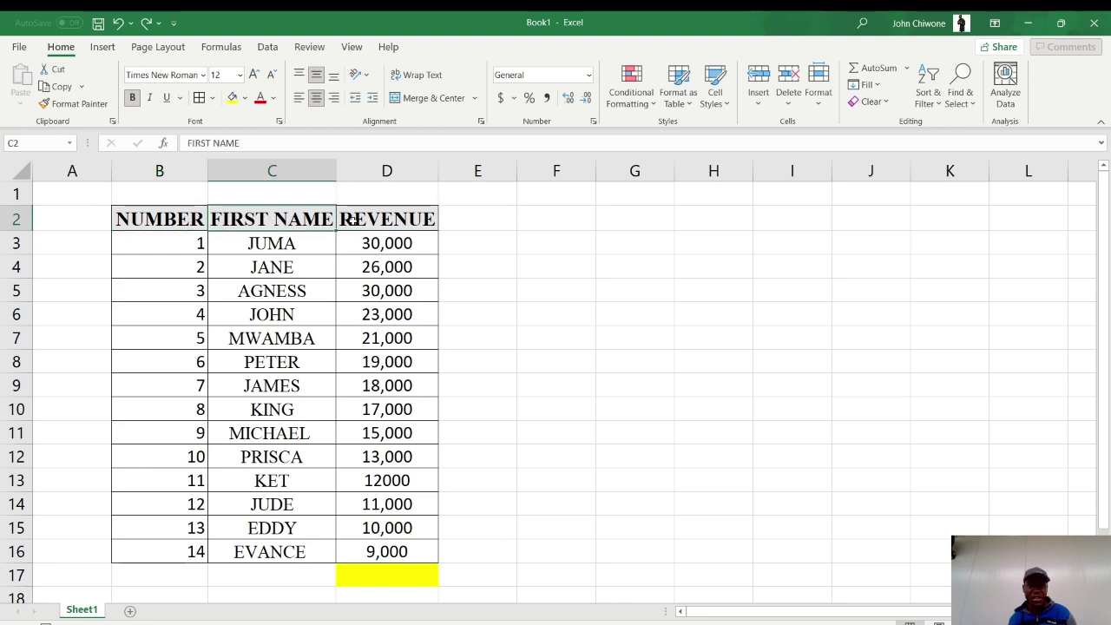
click(386, 221)
click(203, 221)
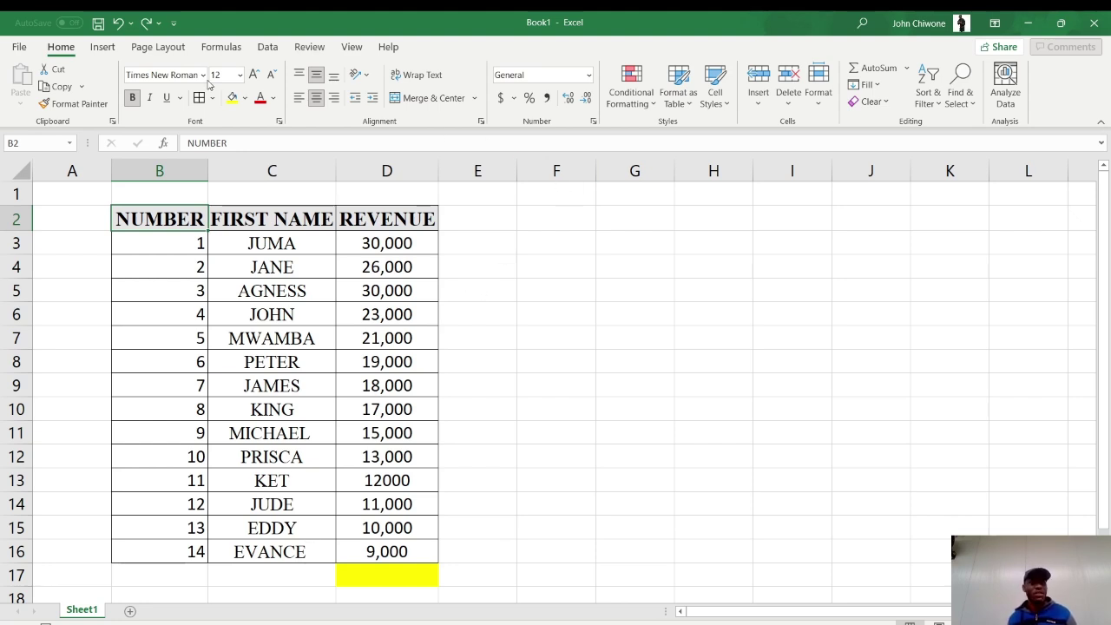
click(102, 48)
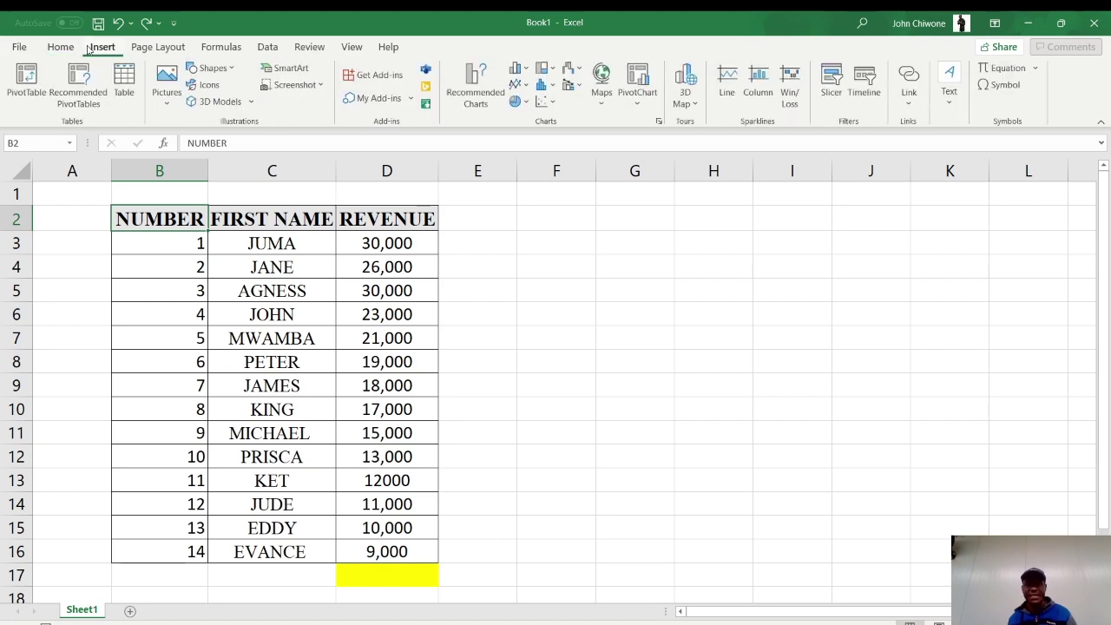
click(147, 52)
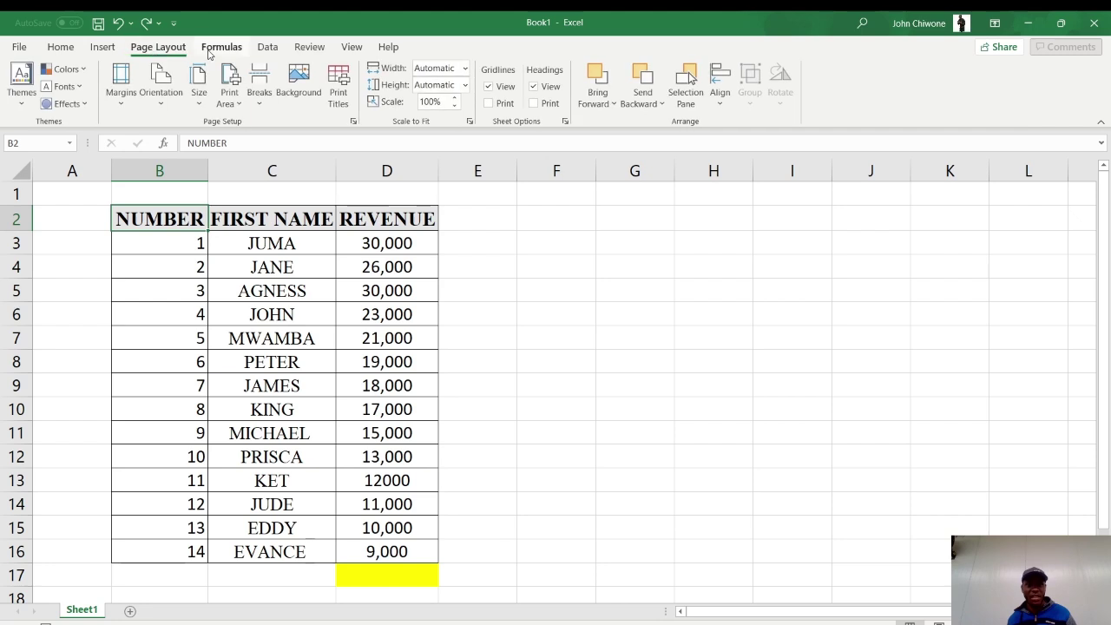
click(213, 50)
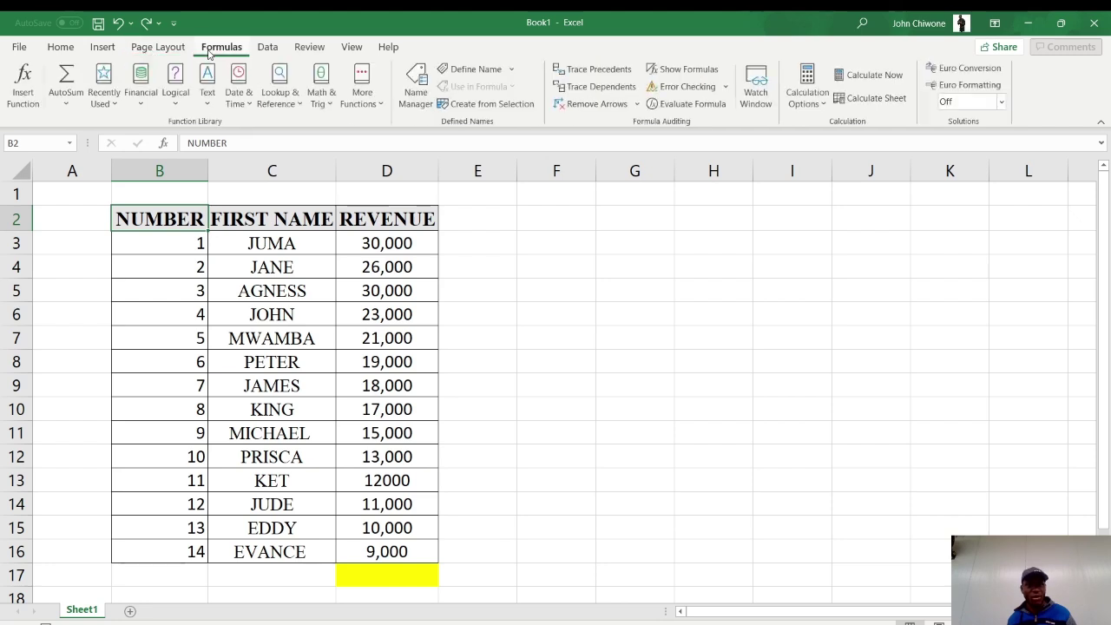
Turn on filtering for the NUMBER, FIRST NAME and REVENUE headers.
click(261, 52)
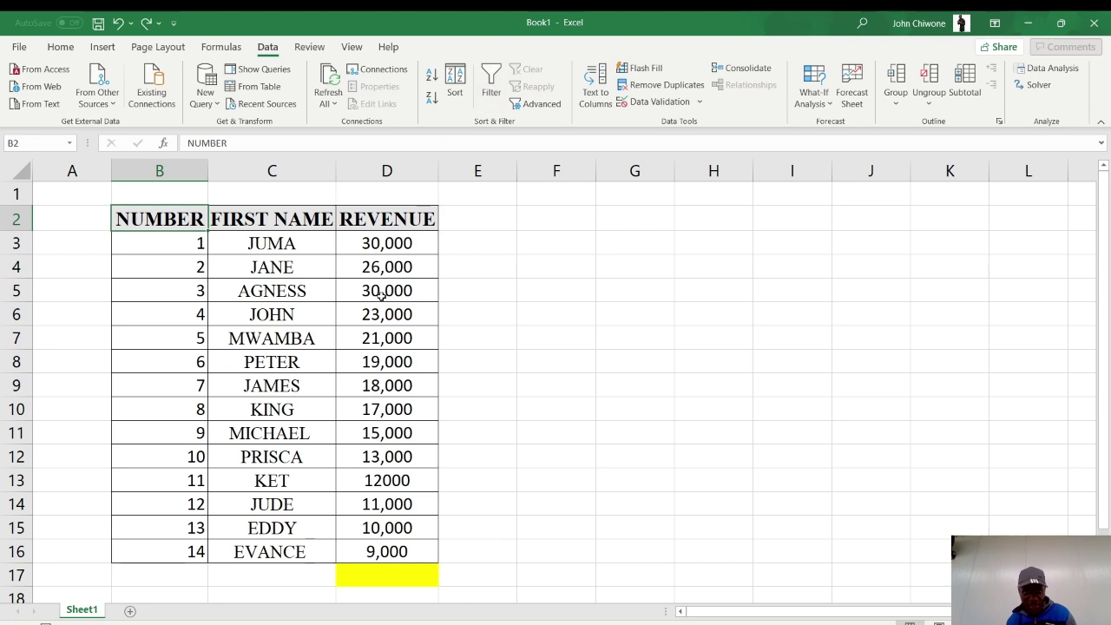
click(488, 95)
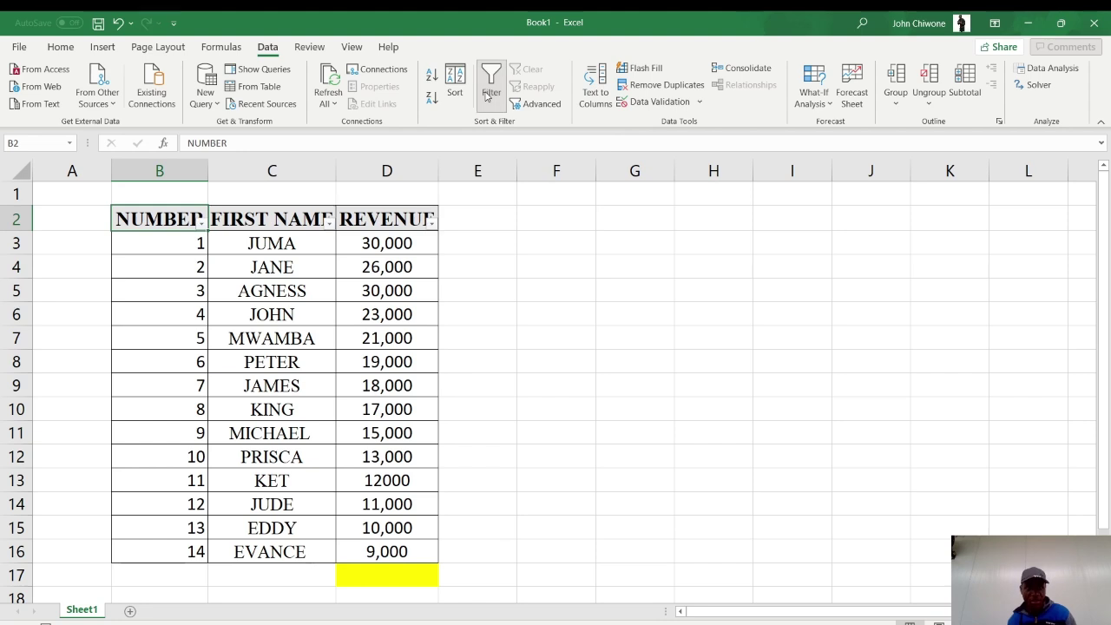
click(269, 227)
click(189, 228)
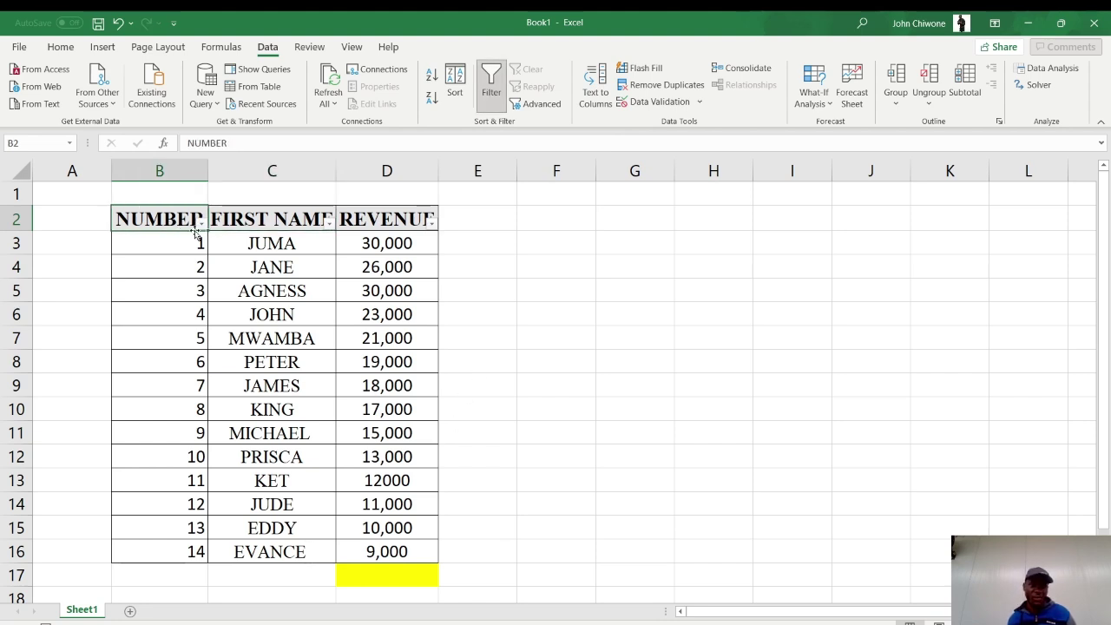
click(201, 223)
click(201, 224)
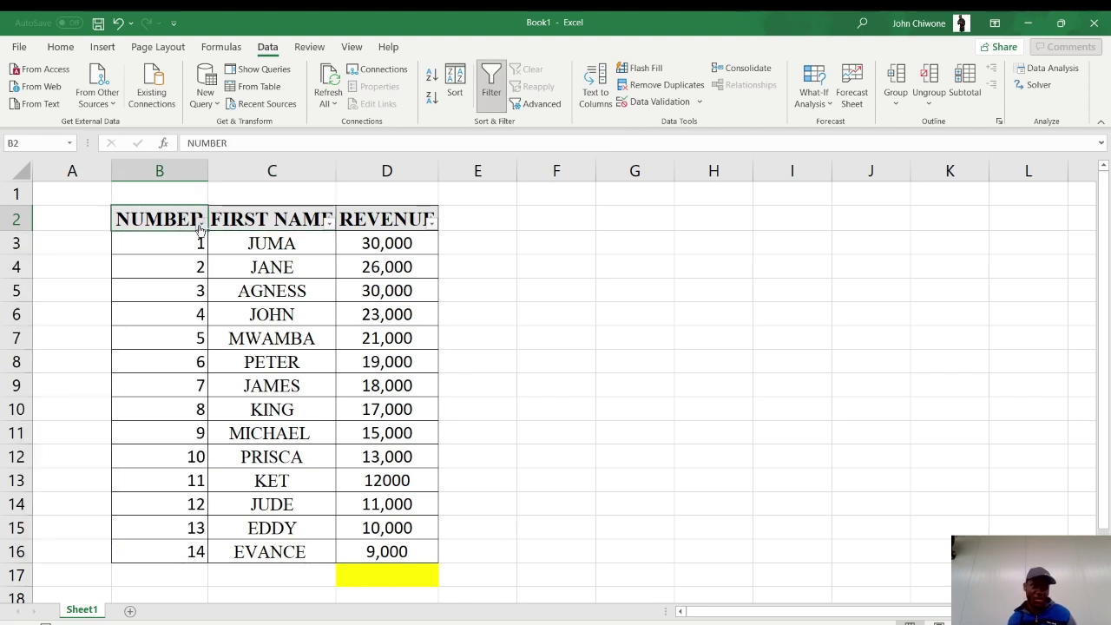
Filter the FIRST NAME column to show only the first name in the filter list.
click(329, 223)
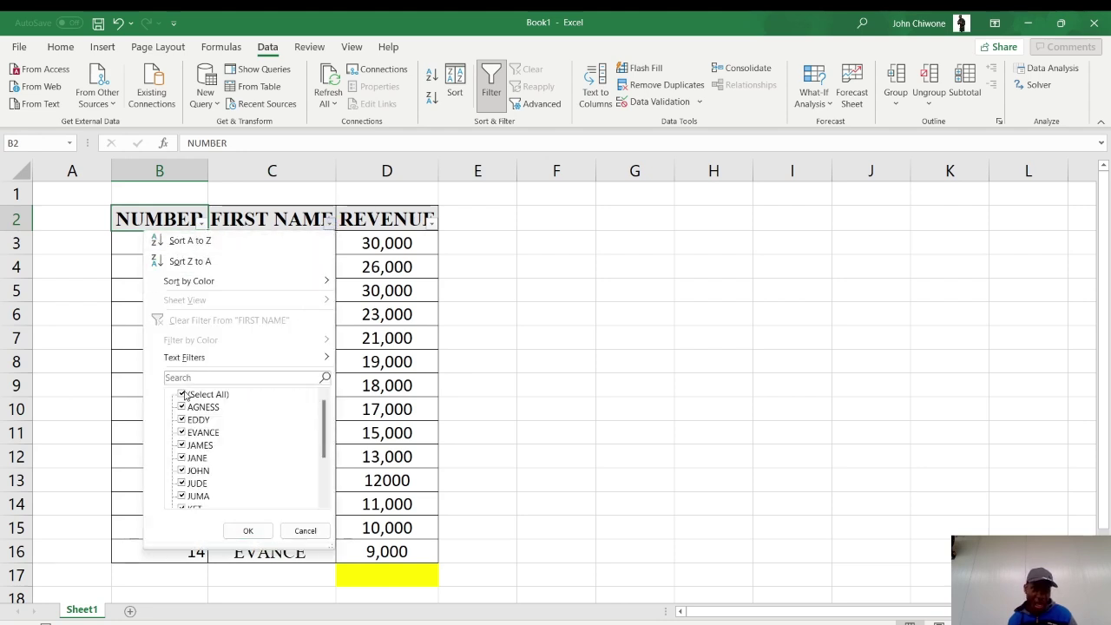
click(182, 395)
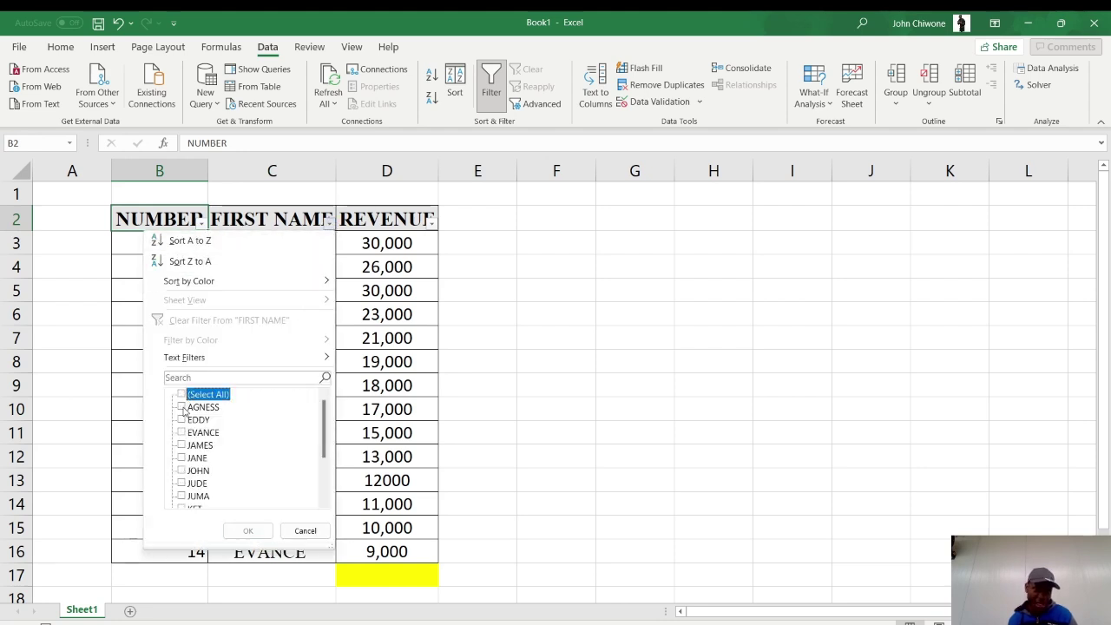
click(182, 407)
click(235, 530)
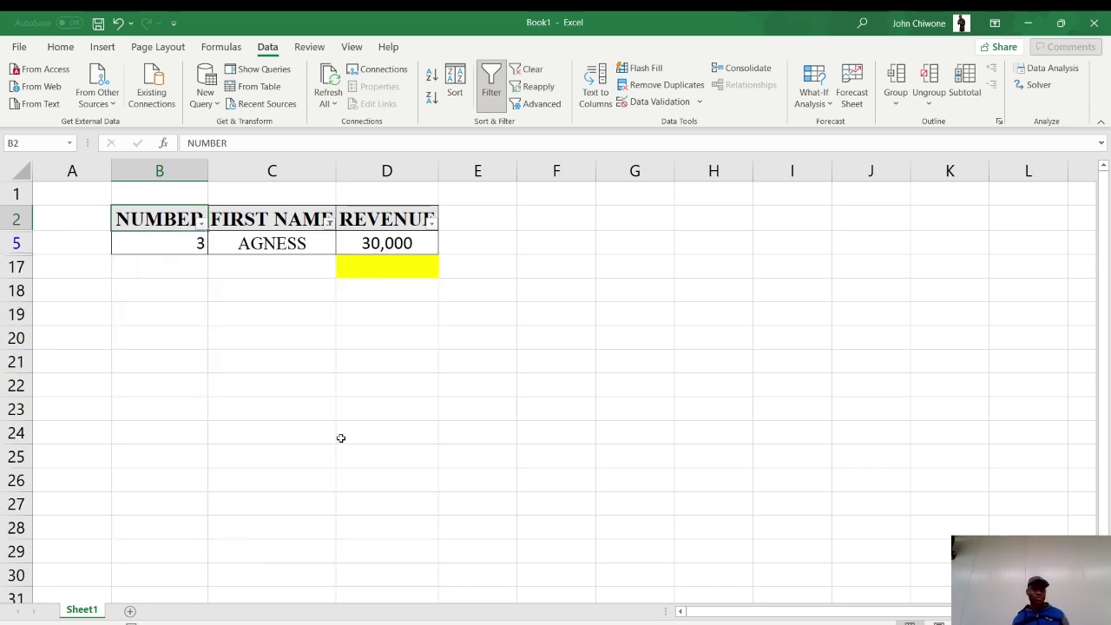
Add the first name from row 6 to the names shown by the FIRST NAME filter.
click(328, 222)
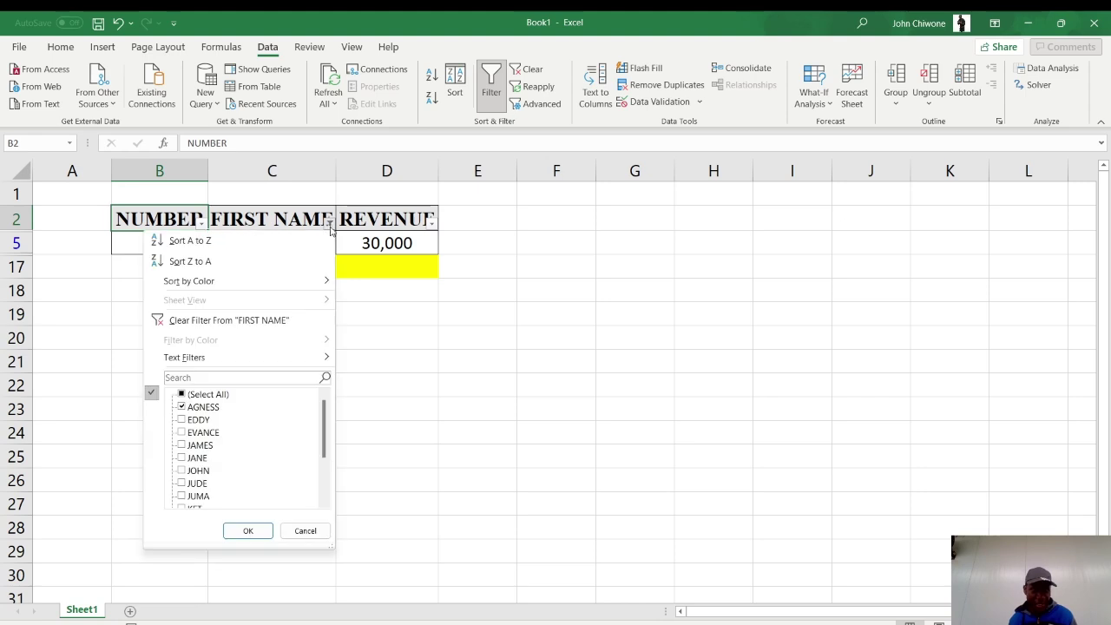
click(181, 470)
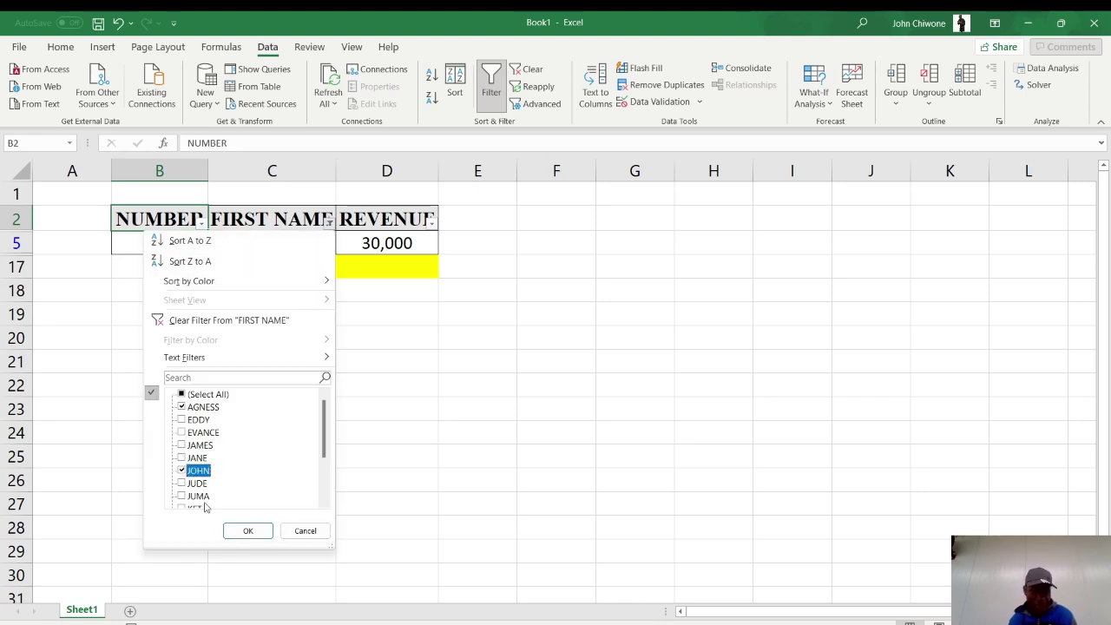
click(241, 529)
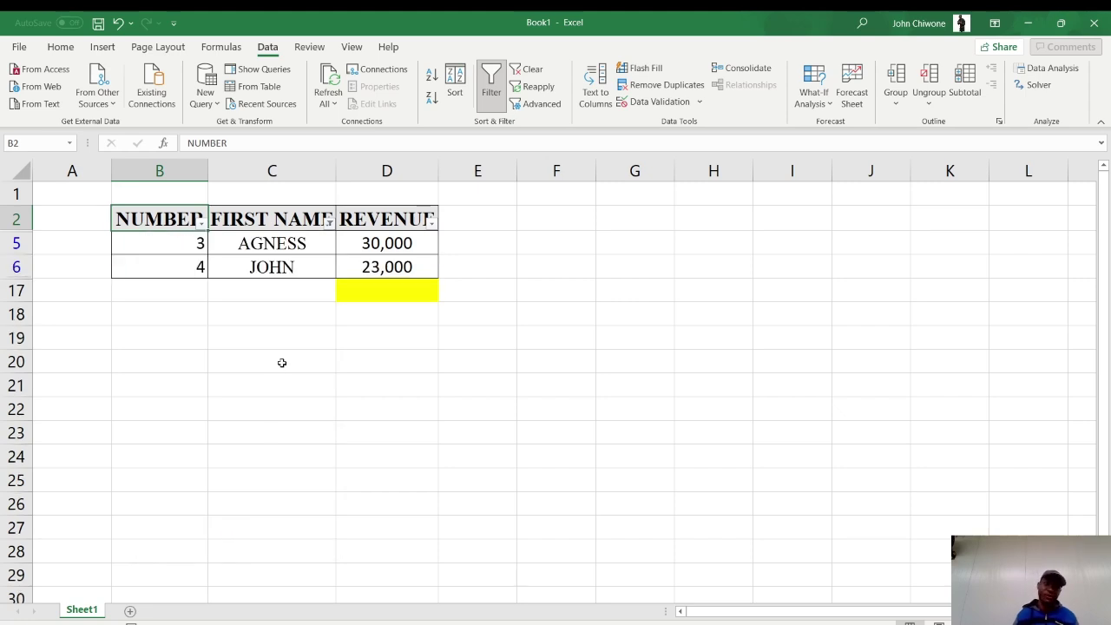
Reselect all names in the FIRST NAME filter to show every row of the table.
click(328, 223)
click(182, 406)
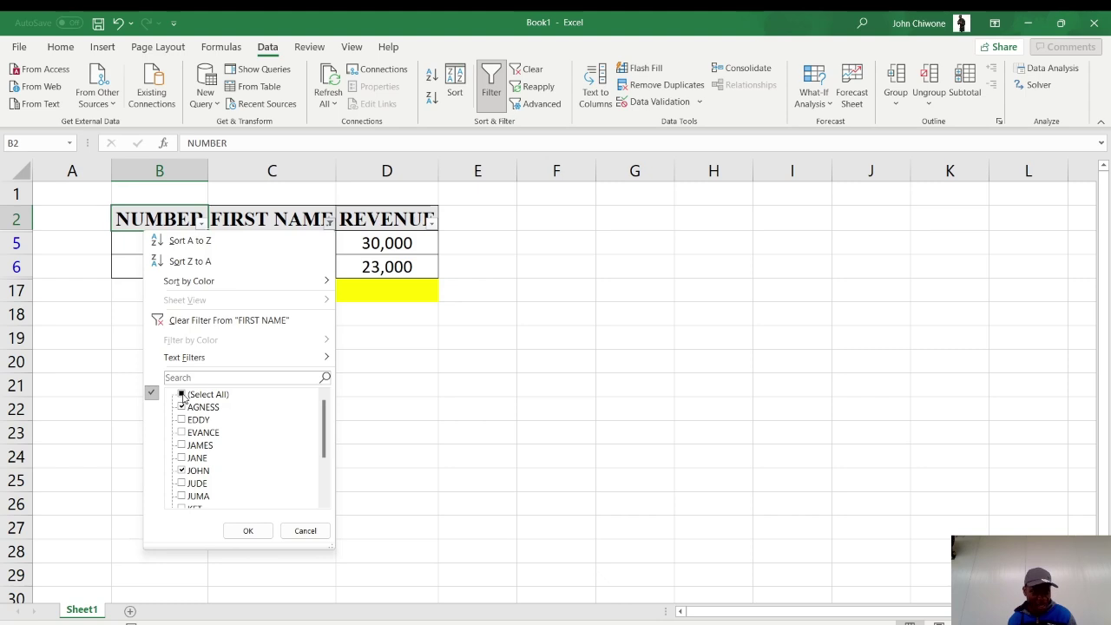
click(182, 396)
click(247, 531)
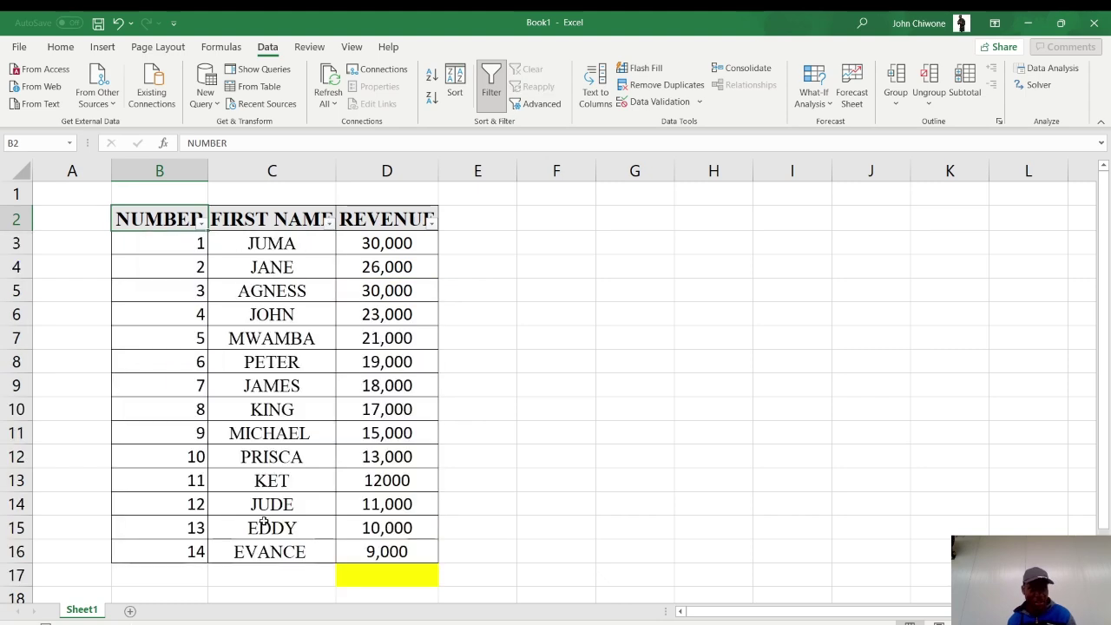
Filter the REVENUE column to show only the value 15,000.
click(432, 223)
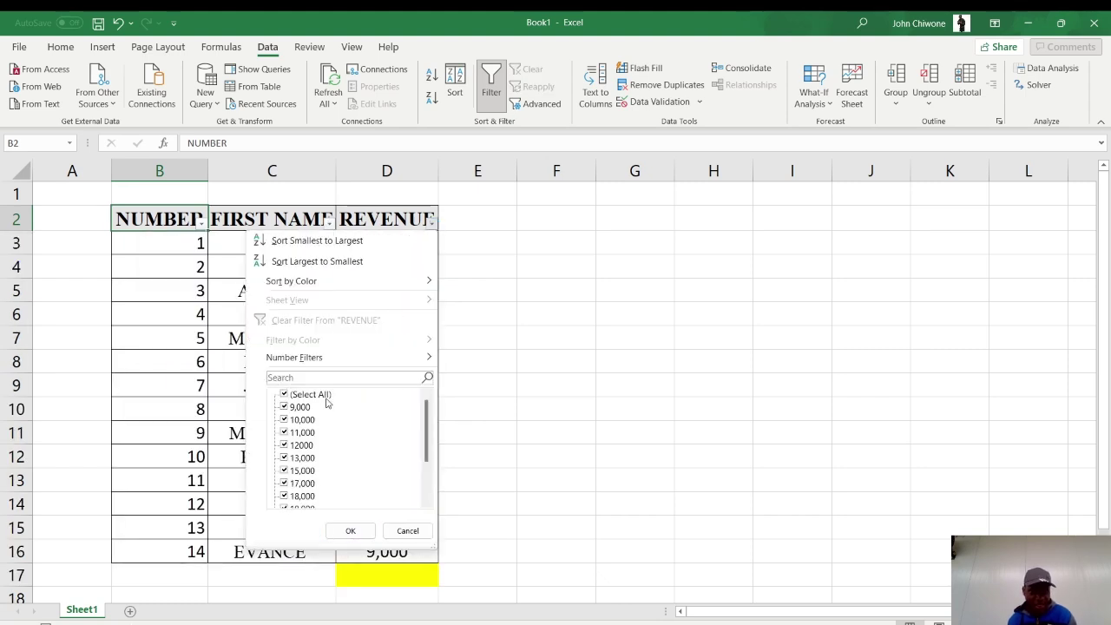
click(286, 396)
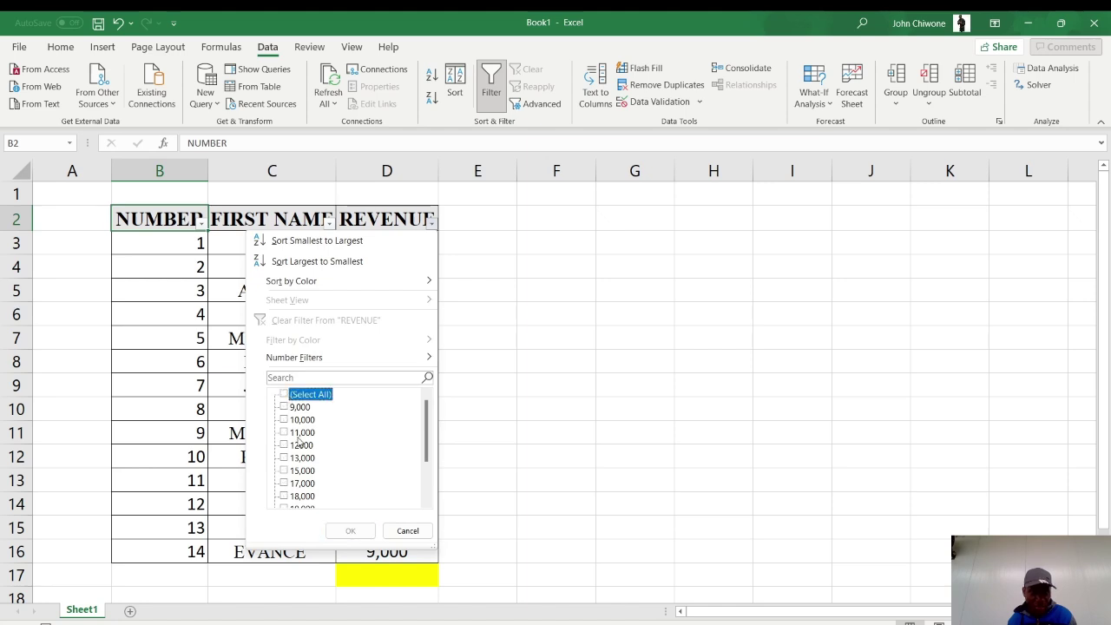
click(285, 470)
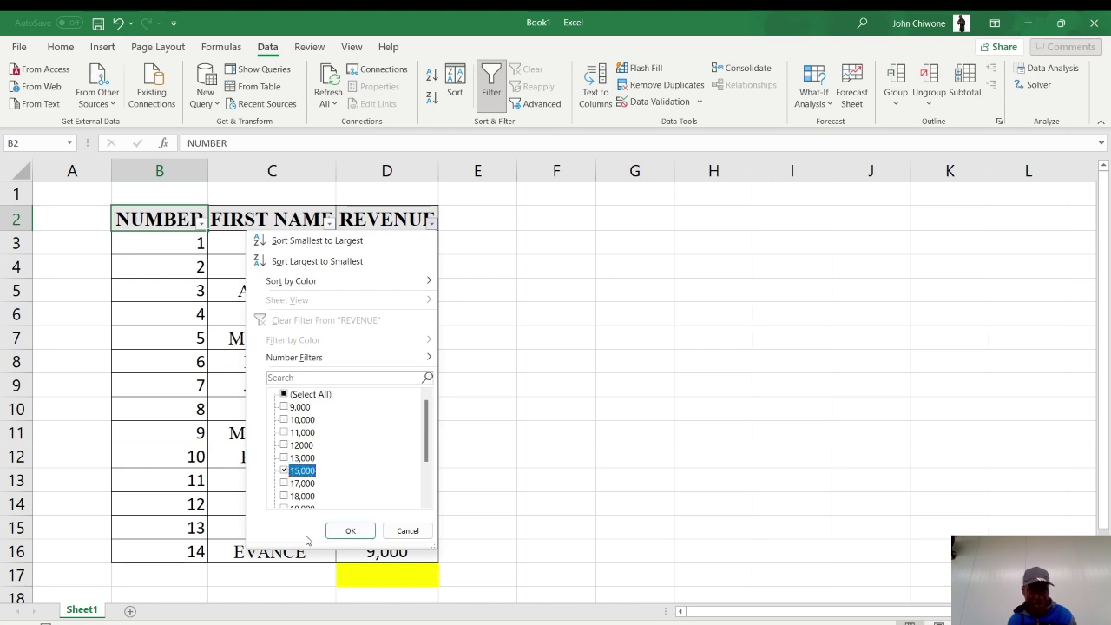
click(350, 530)
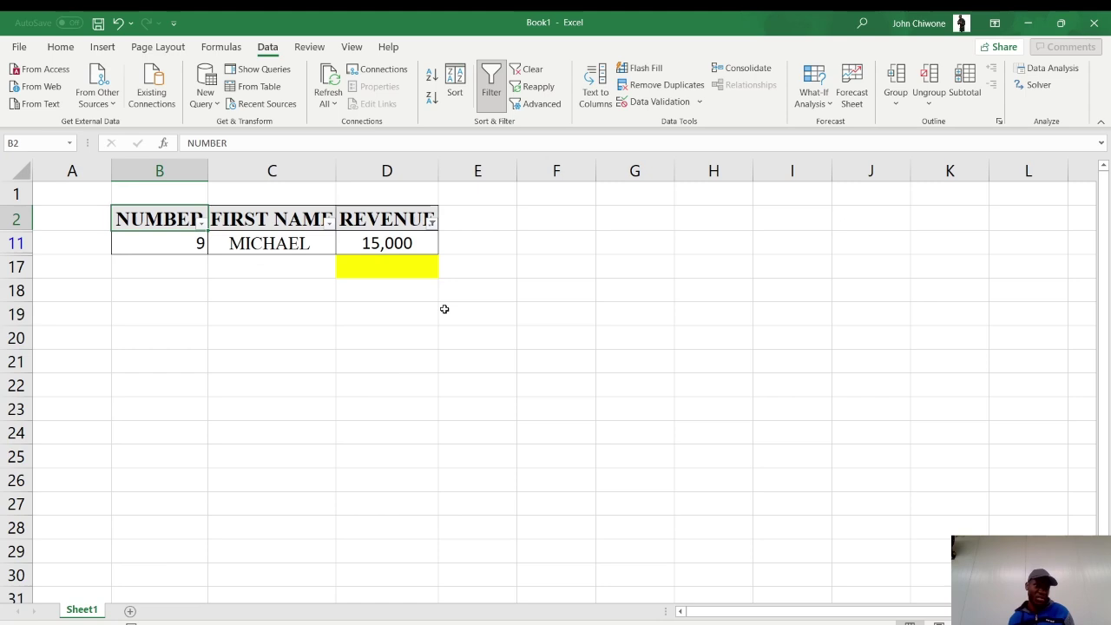
Reselect all values in the REVENUE filter and turn off filtering for the table.
click(432, 223)
click(310, 395)
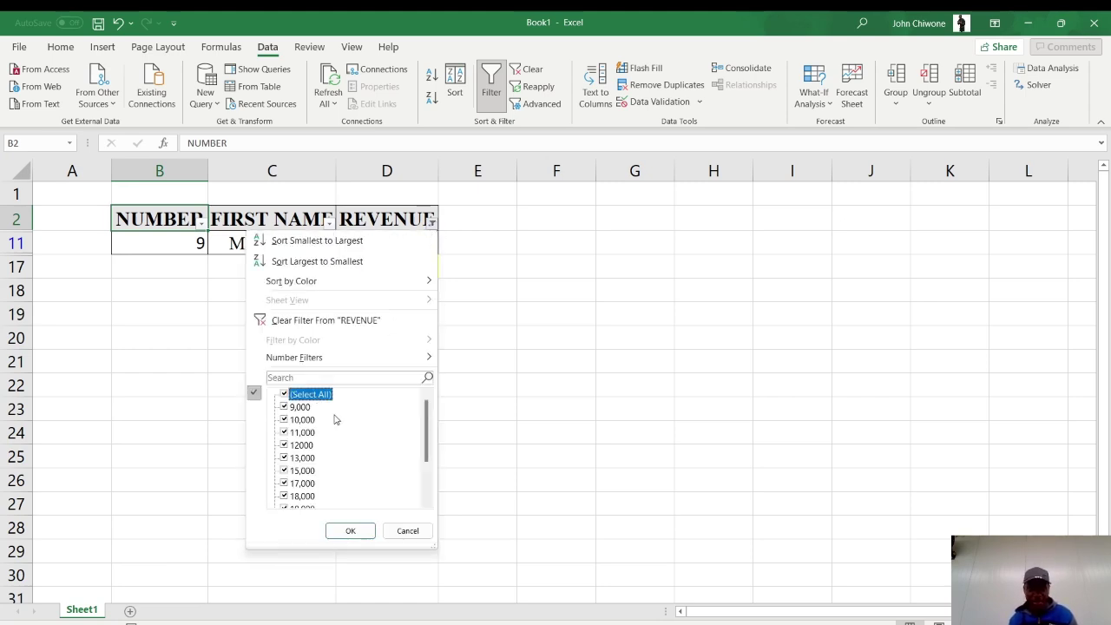
click(350, 530)
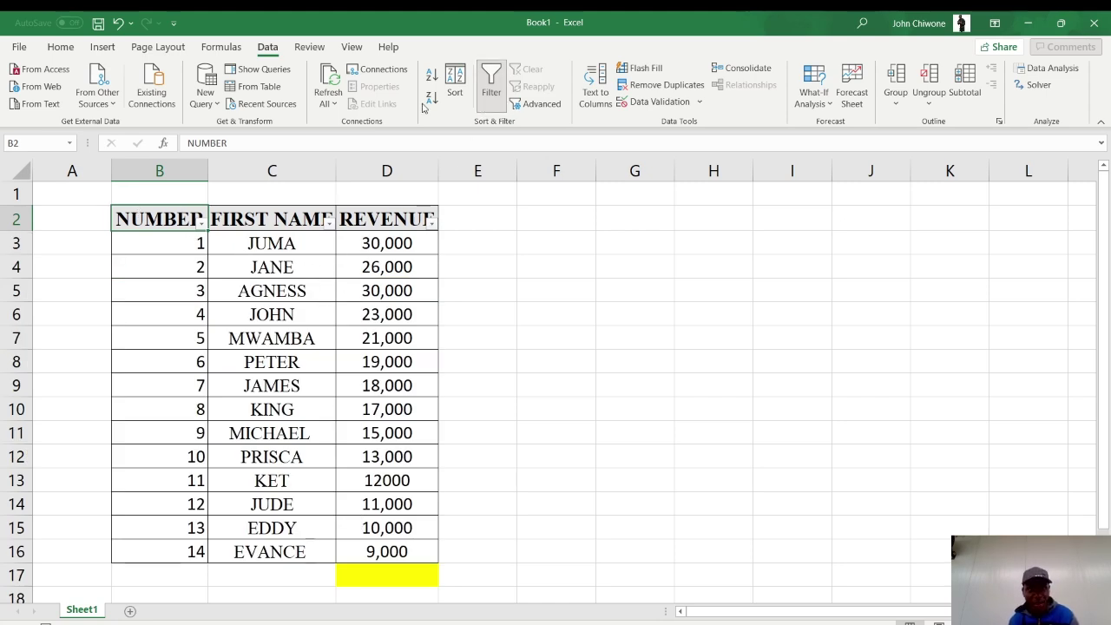
click(491, 85)
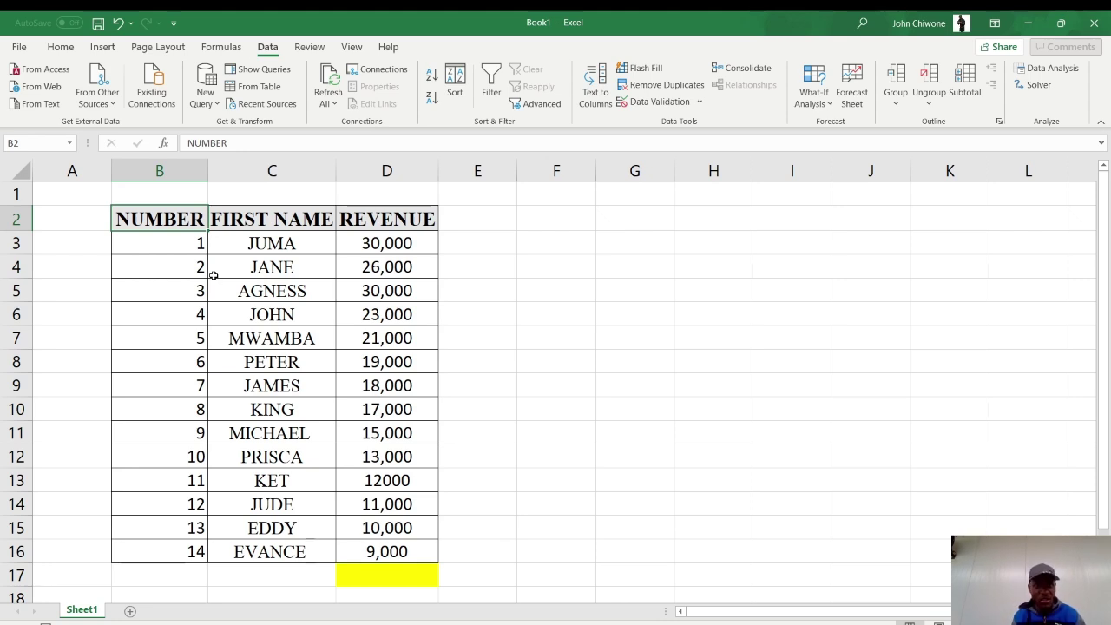
key(alt)
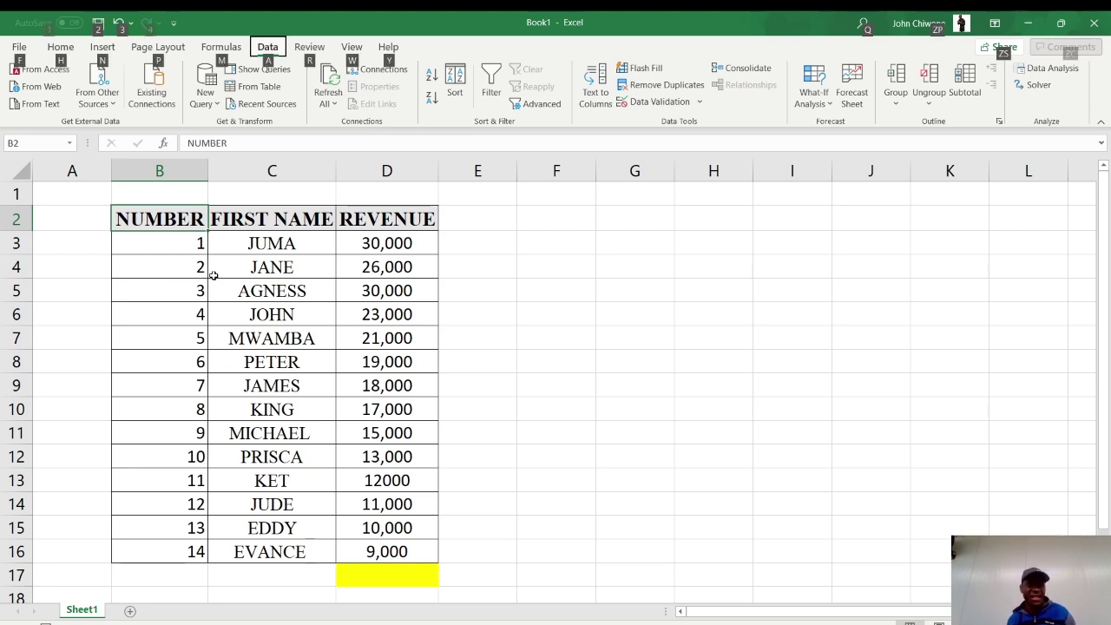
key(alt)
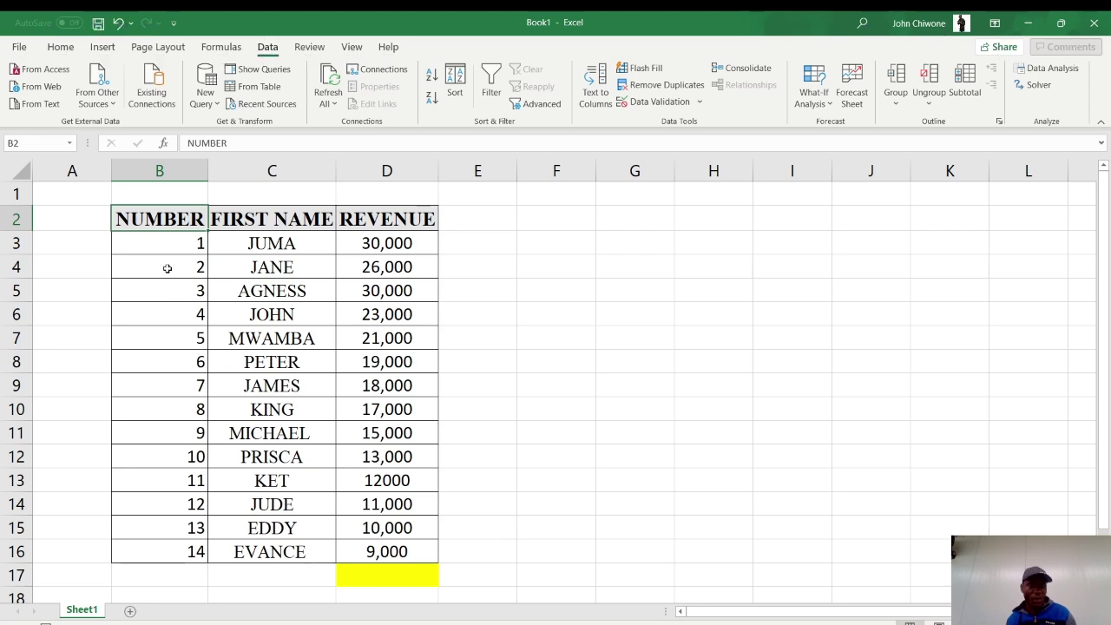
click(61, 48)
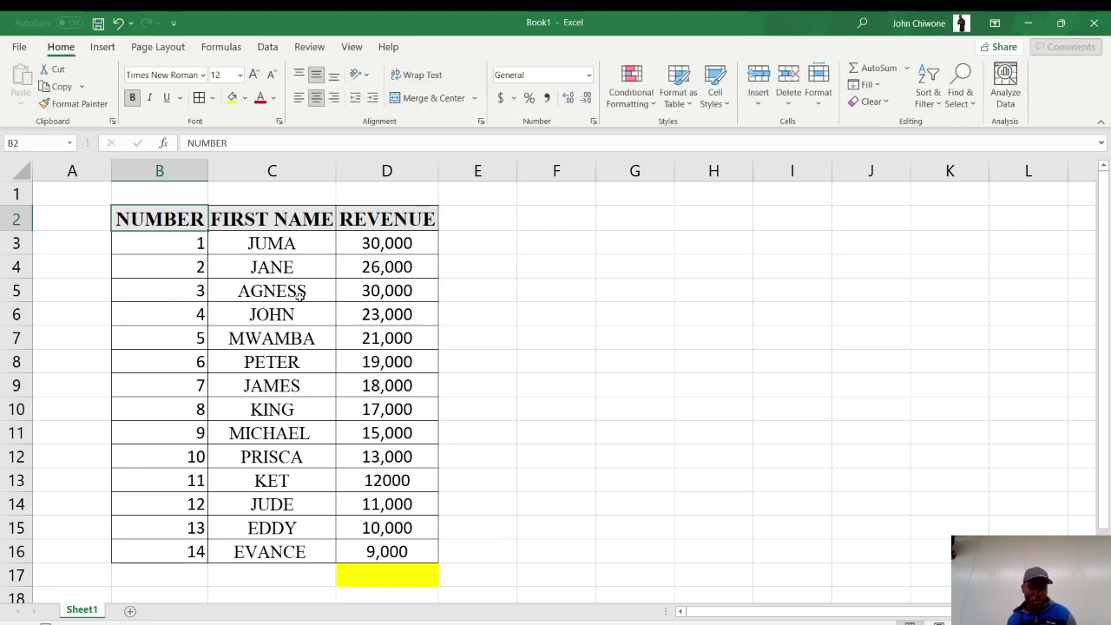
key(alt)
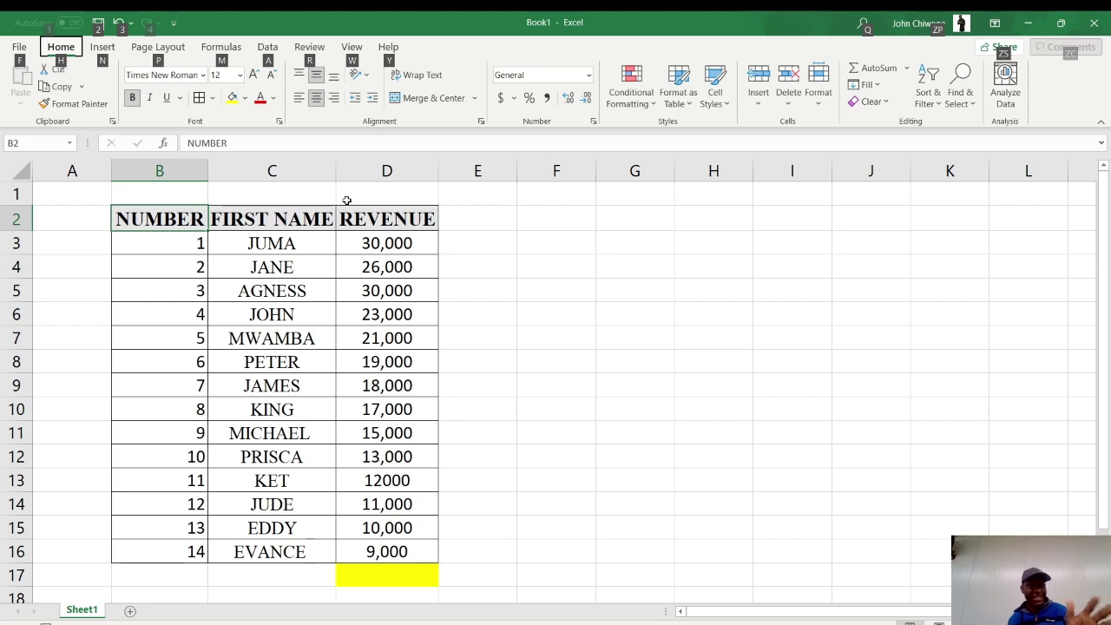
click(488, 257)
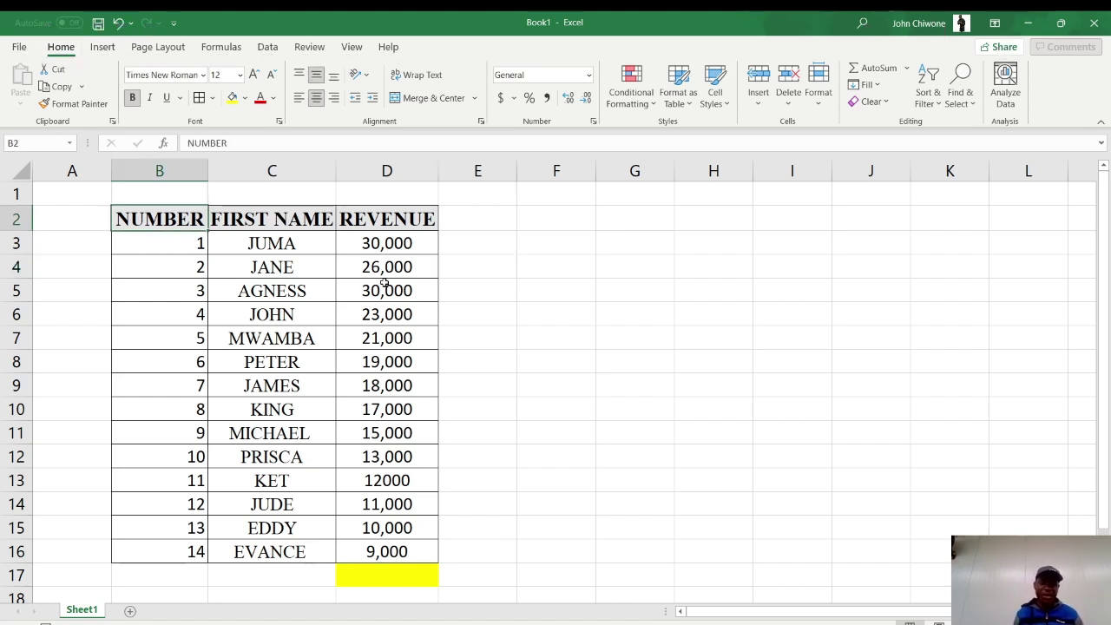
Turn filtering back on for the table headers and view the FIRST NAME filter options.
key(alt)
key(a)
key(t)
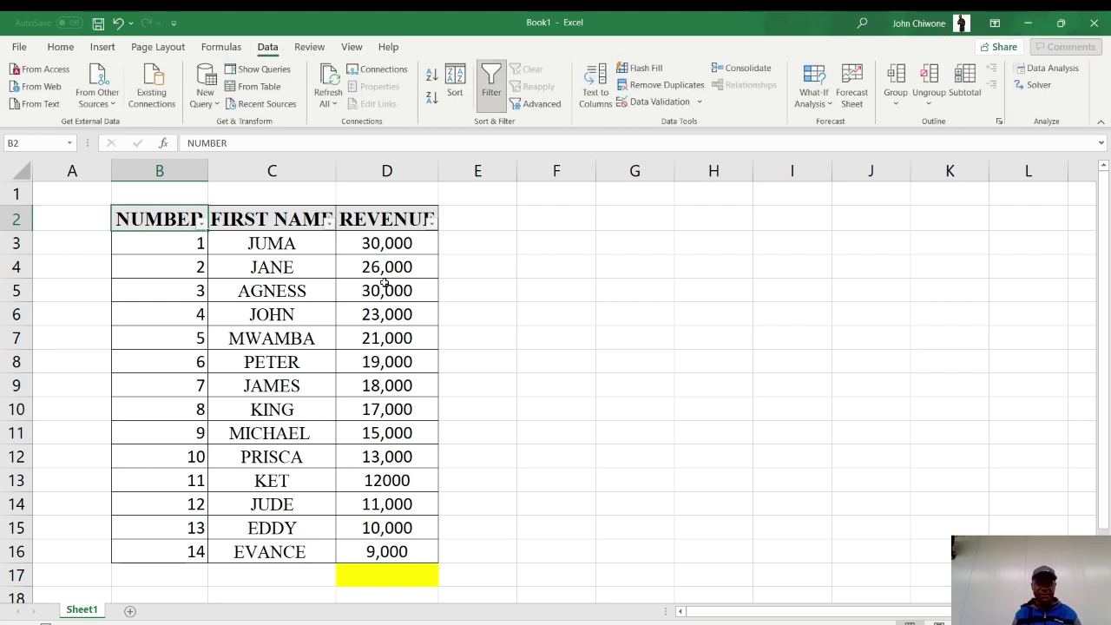
click(331, 222)
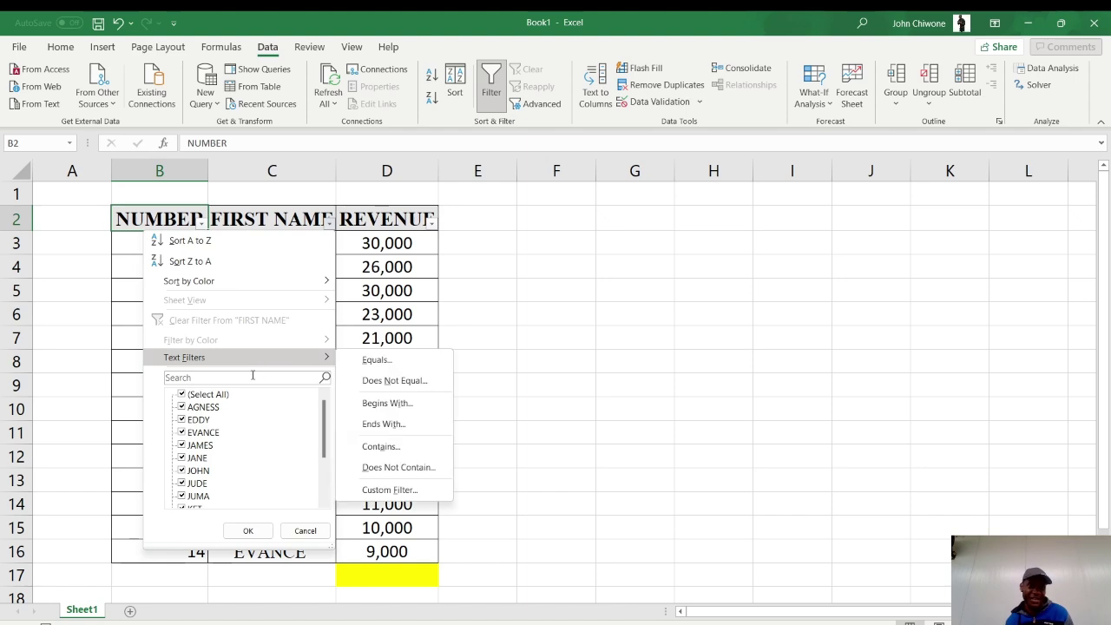
click(324, 224)
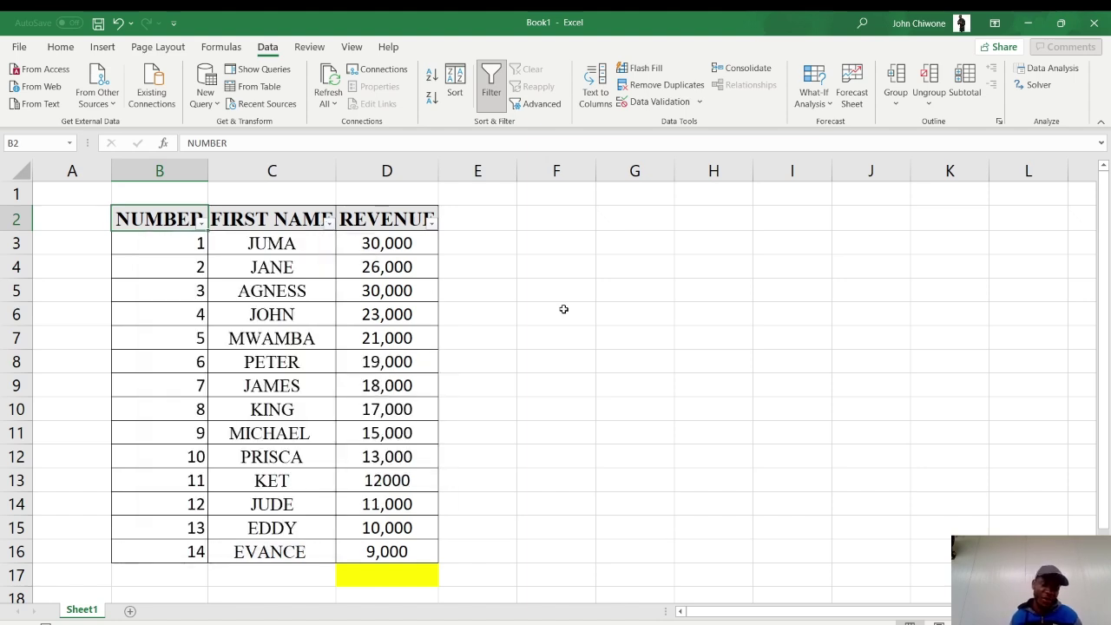
Remove the filters from the table headers.
key(alt)
key(a)
key(t)
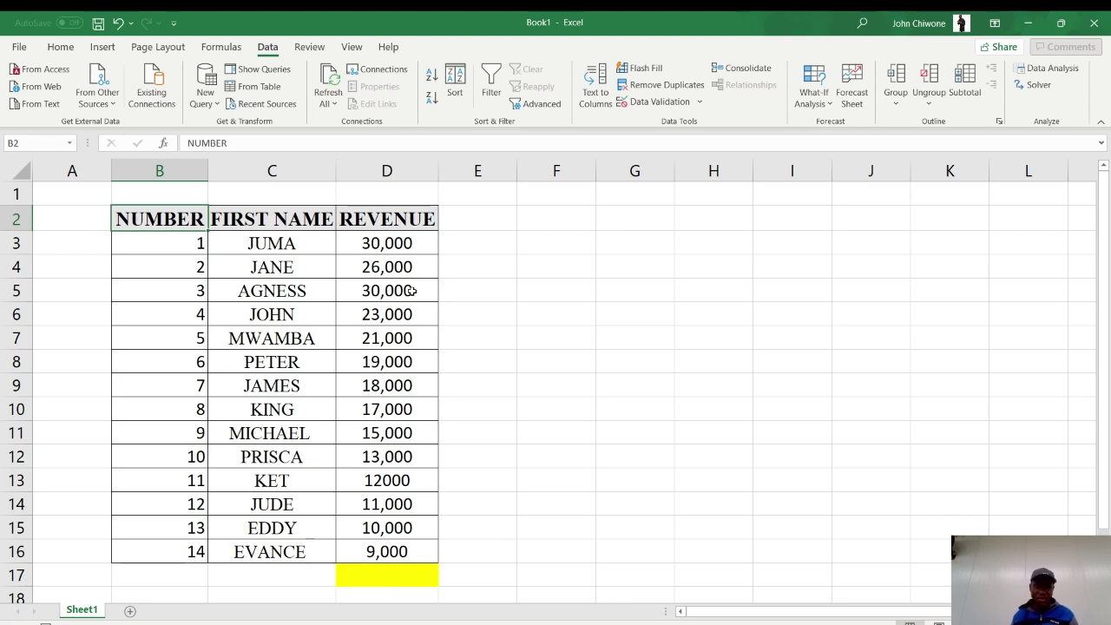
Replace the first name in cell C10 with the same name used in C6 to create a duplicate.
click(268, 243)
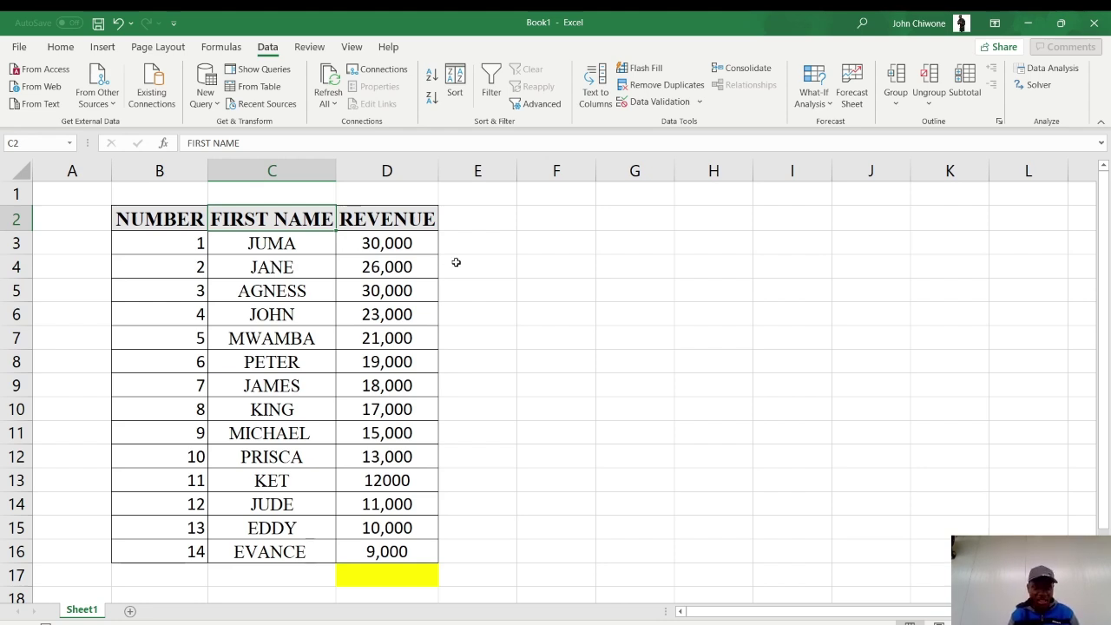
key(ctrl+shift+Down)
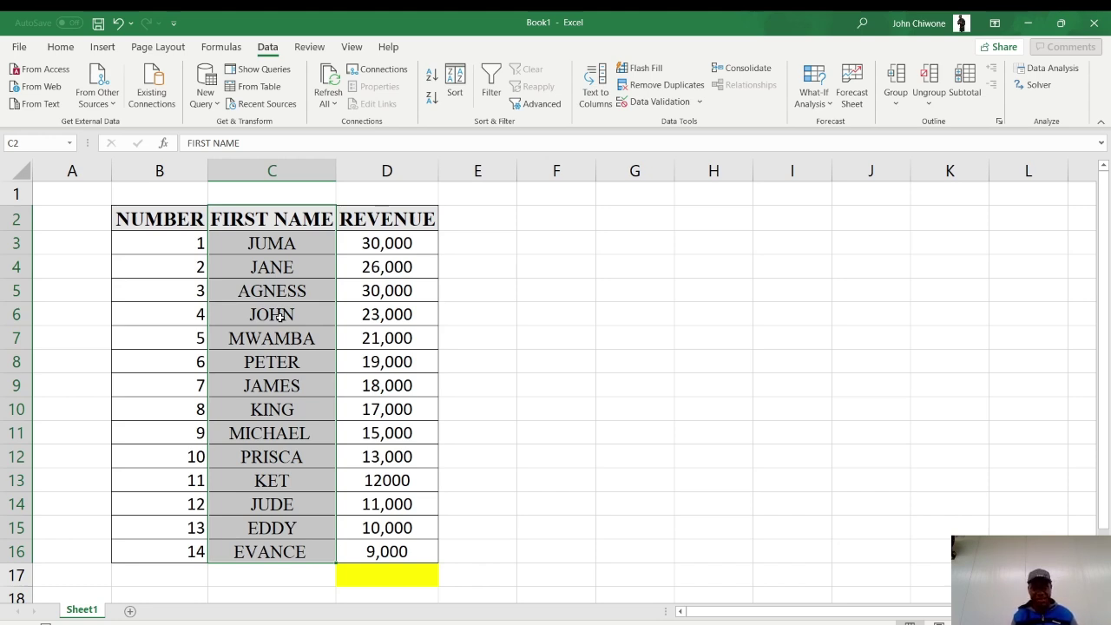
click(281, 406)
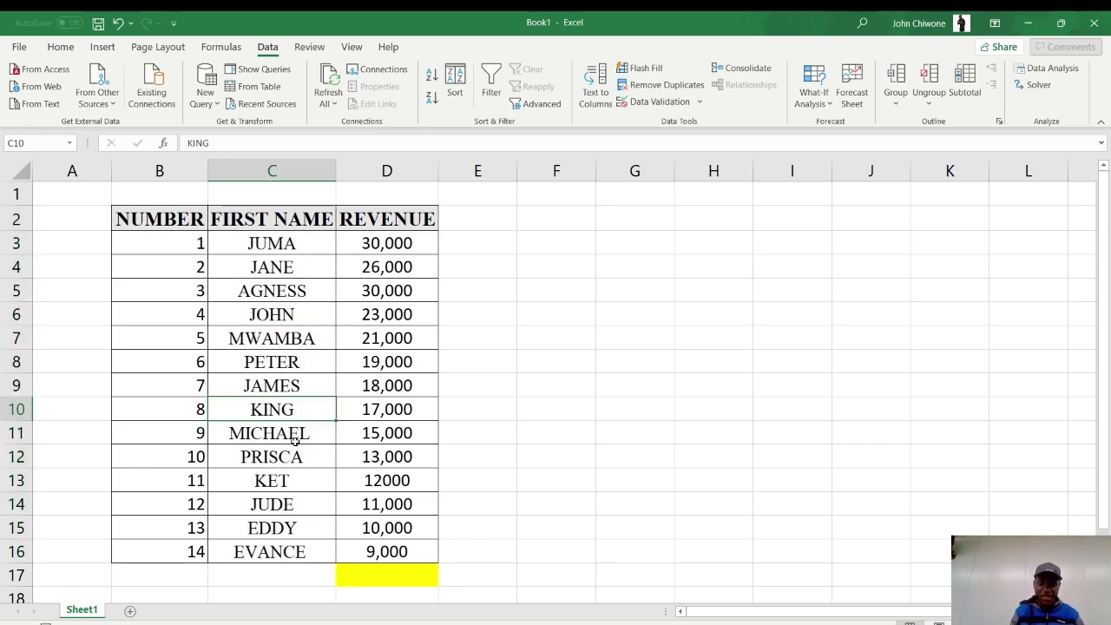
text(JO)
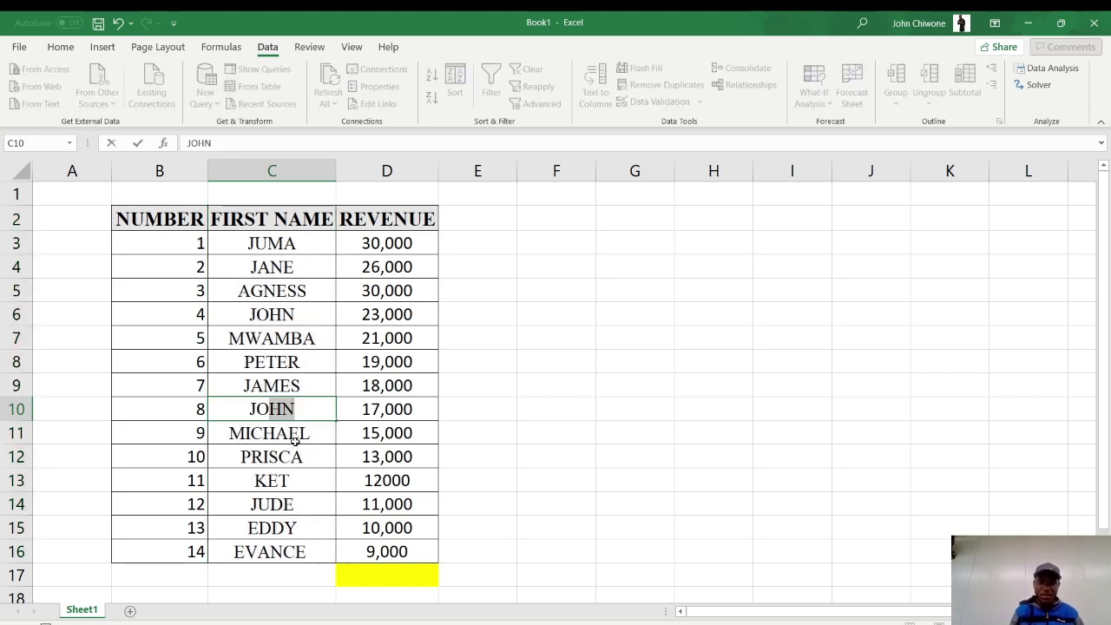
key(Return)
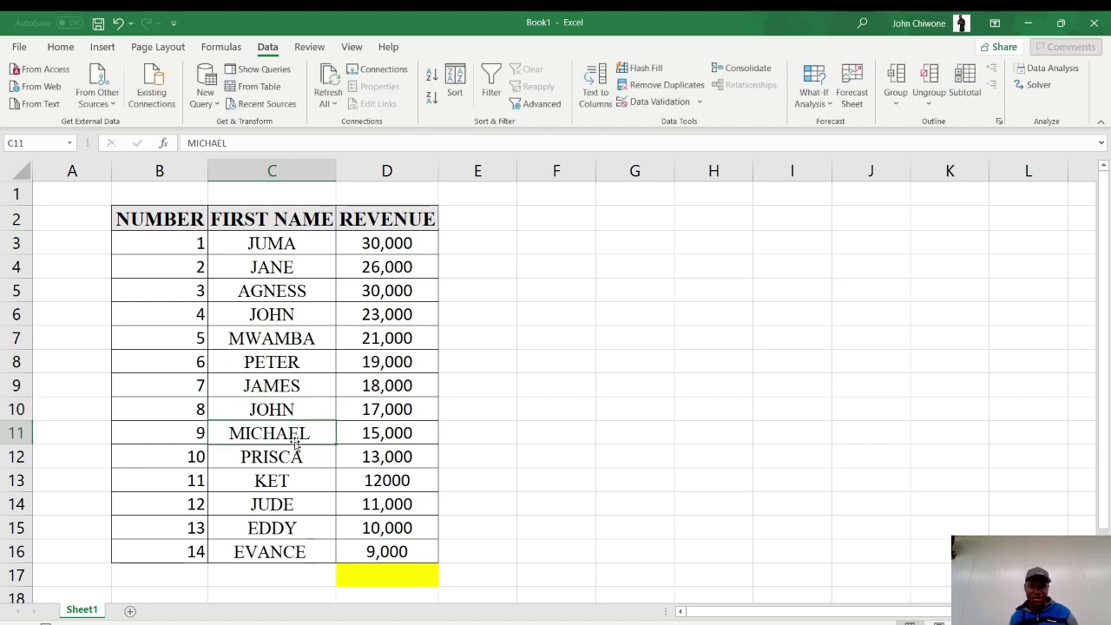
Select the first names in C3:C16 and open the Find and Replace dialog for them.
click(257, 409)
click(280, 292)
click(284, 244)
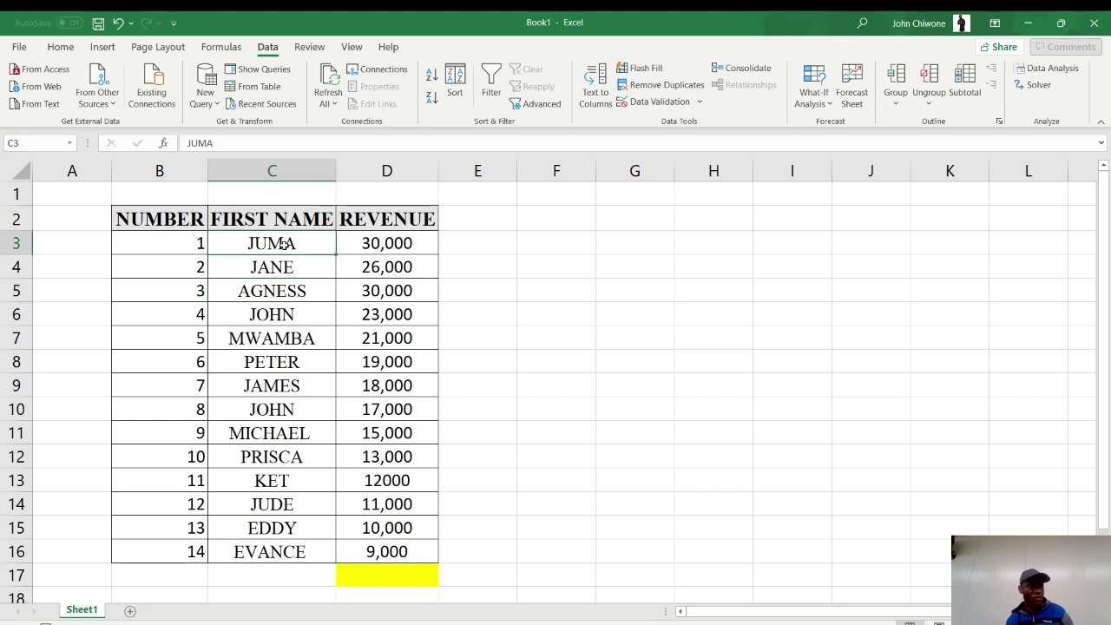
key(ctrl+shift+Down)
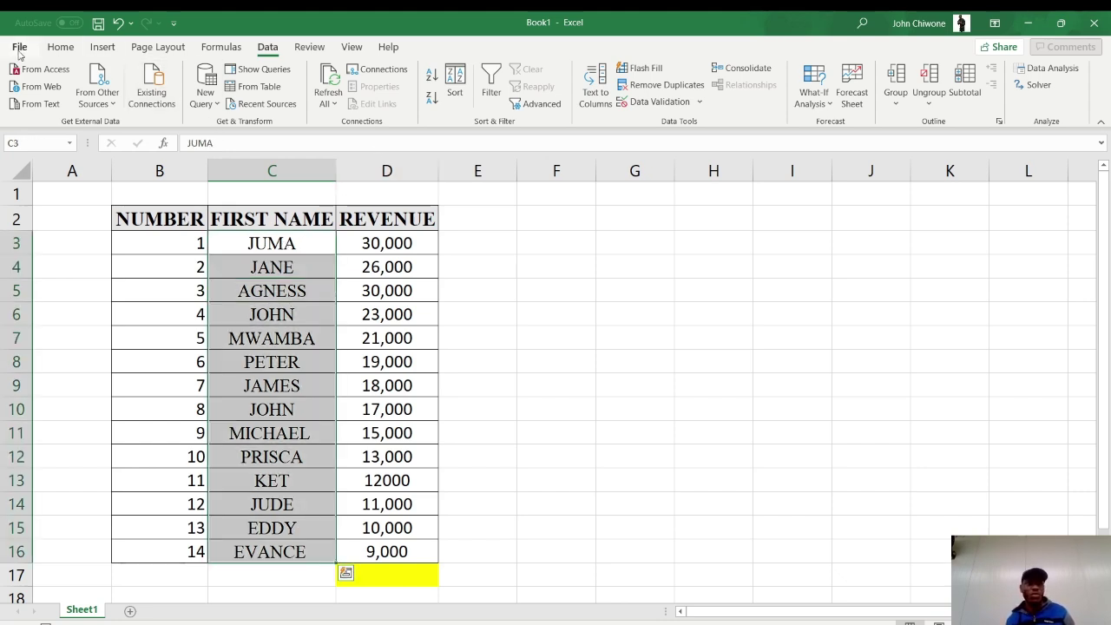
click(61, 48)
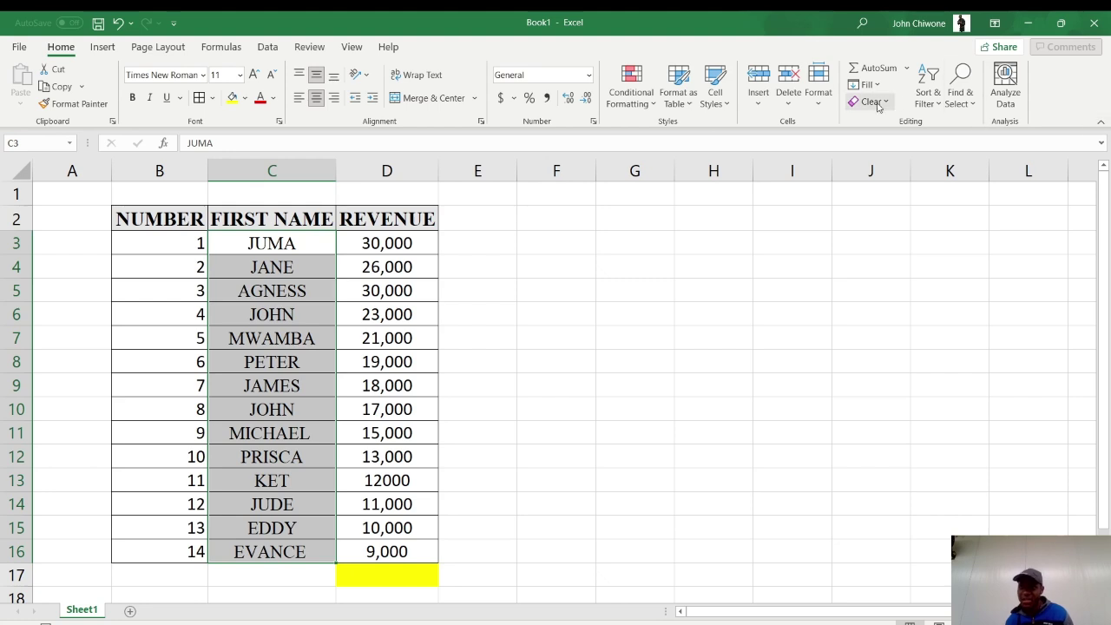
click(960, 104)
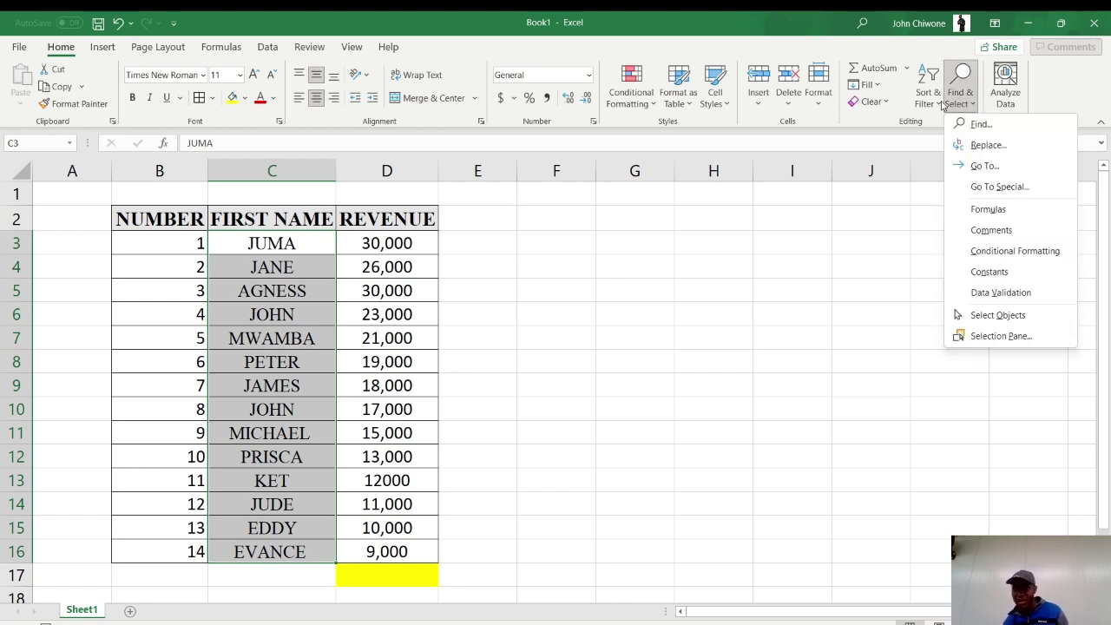
click(912, 236)
click(970, 109)
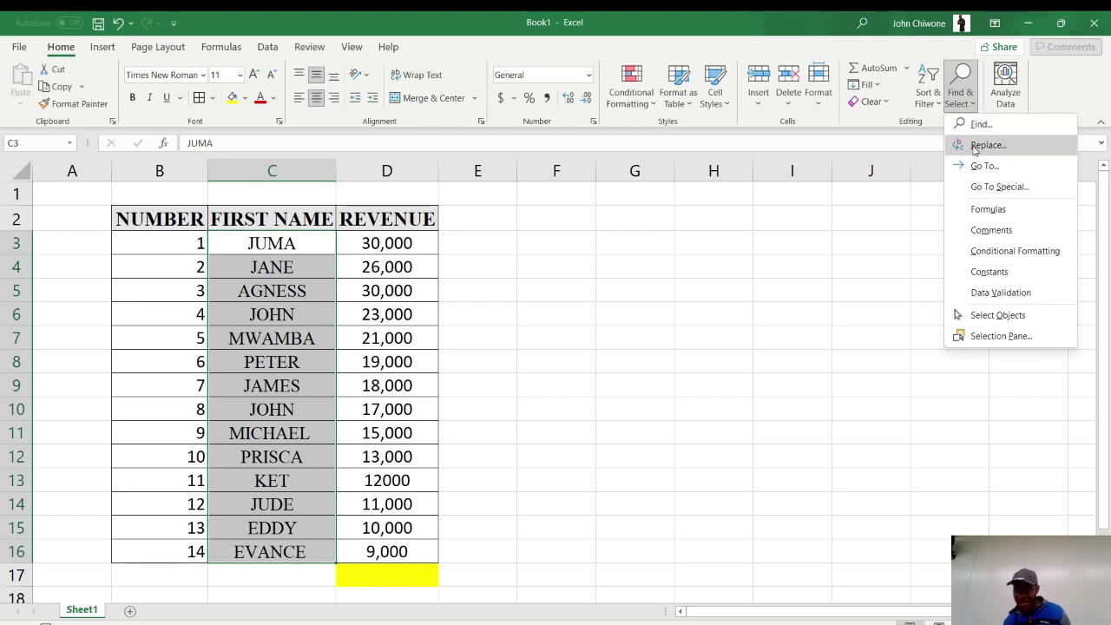
click(980, 146)
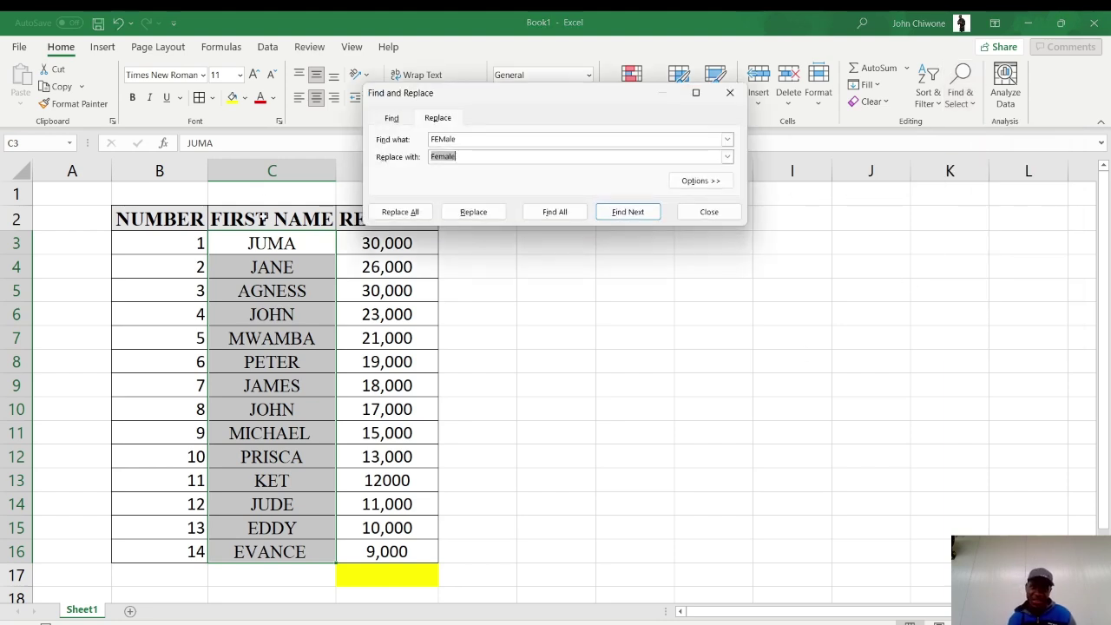
Find all occurrences of the duplicated first name and go through the matches in C6 and C10.
click(467, 141)
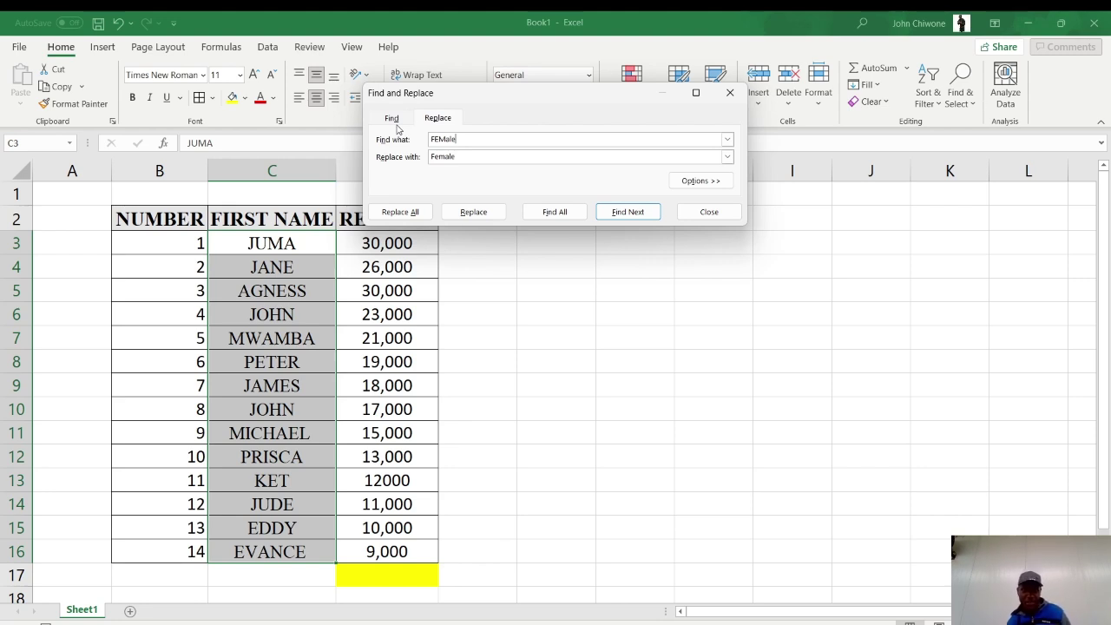
click(392, 119)
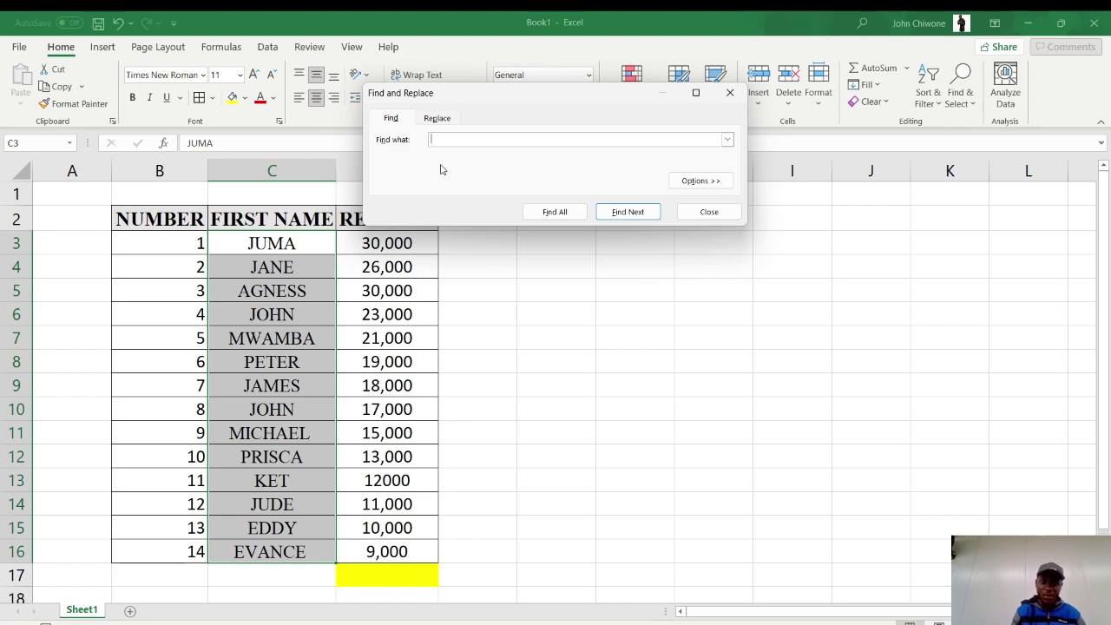
text(JOHN)
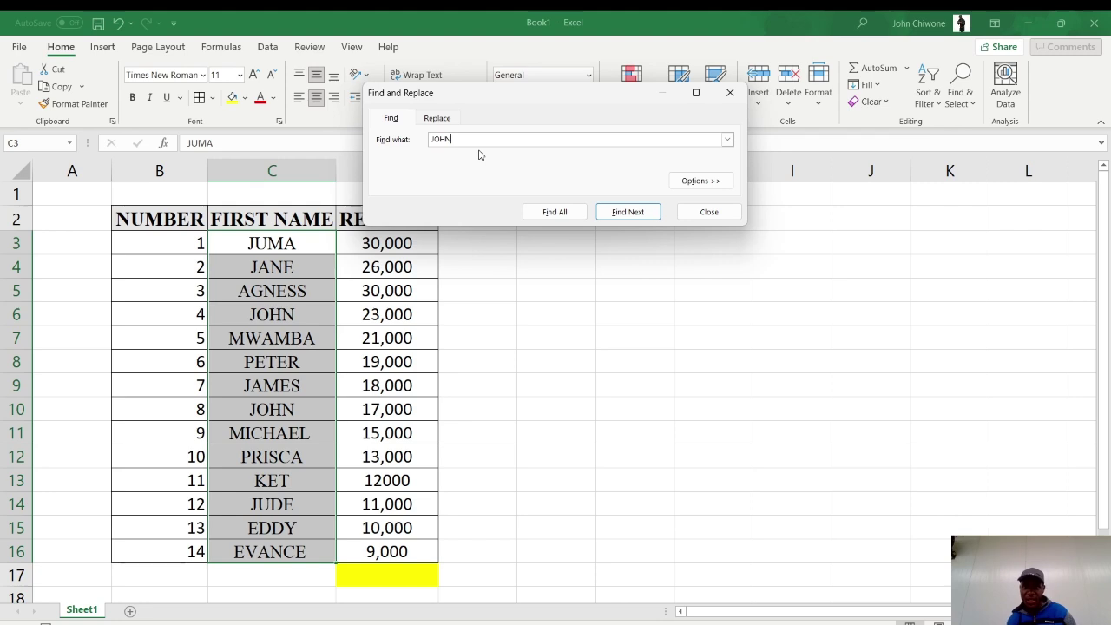
click(554, 214)
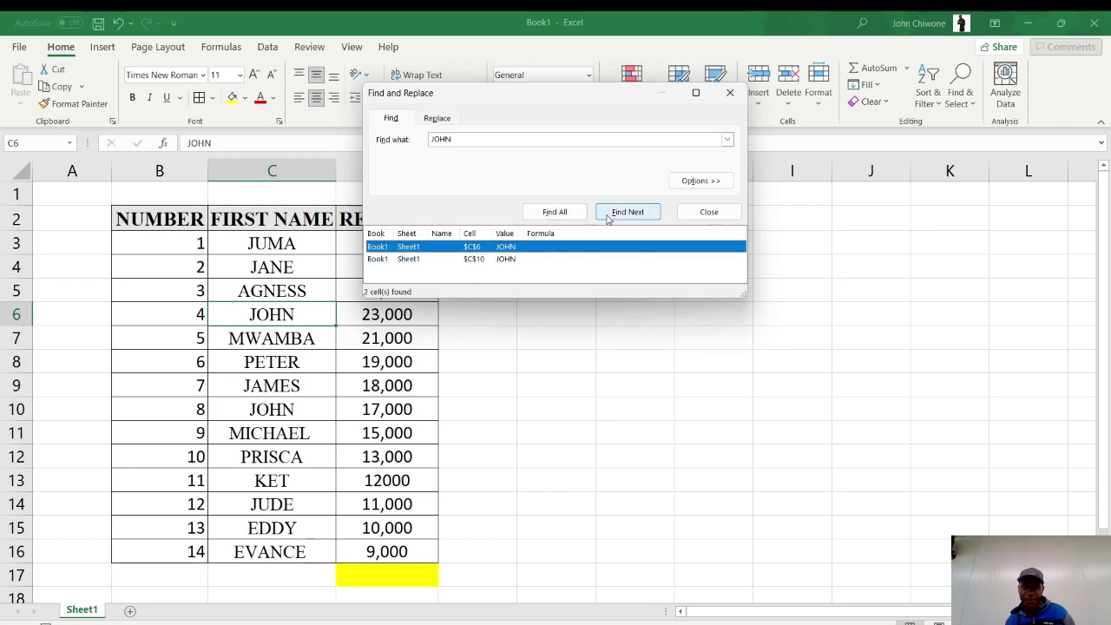
click(566, 214)
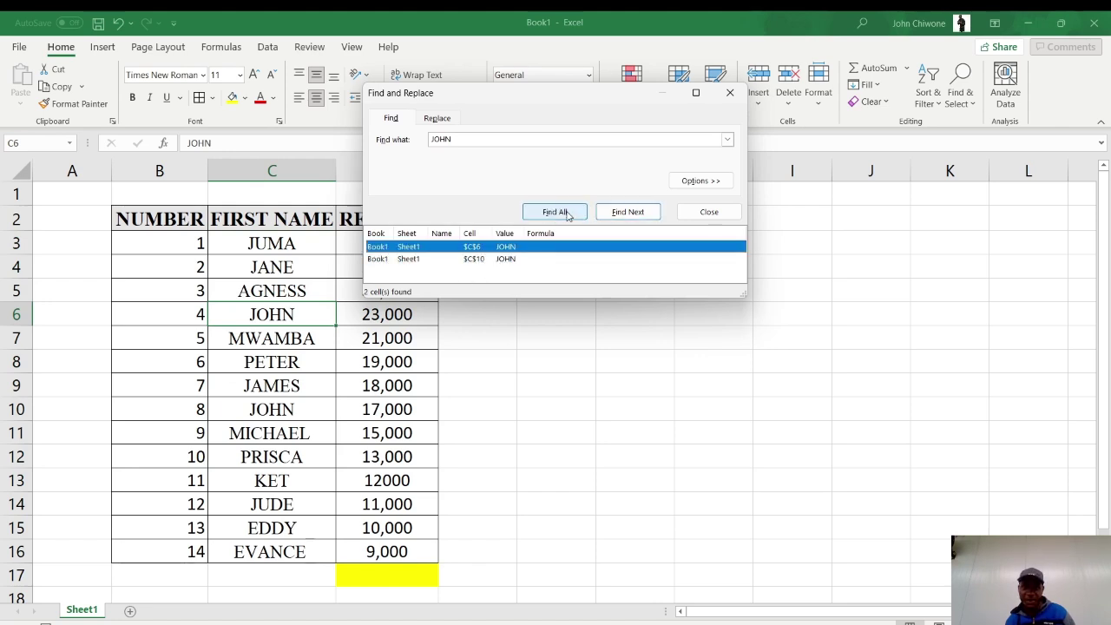
click(505, 261)
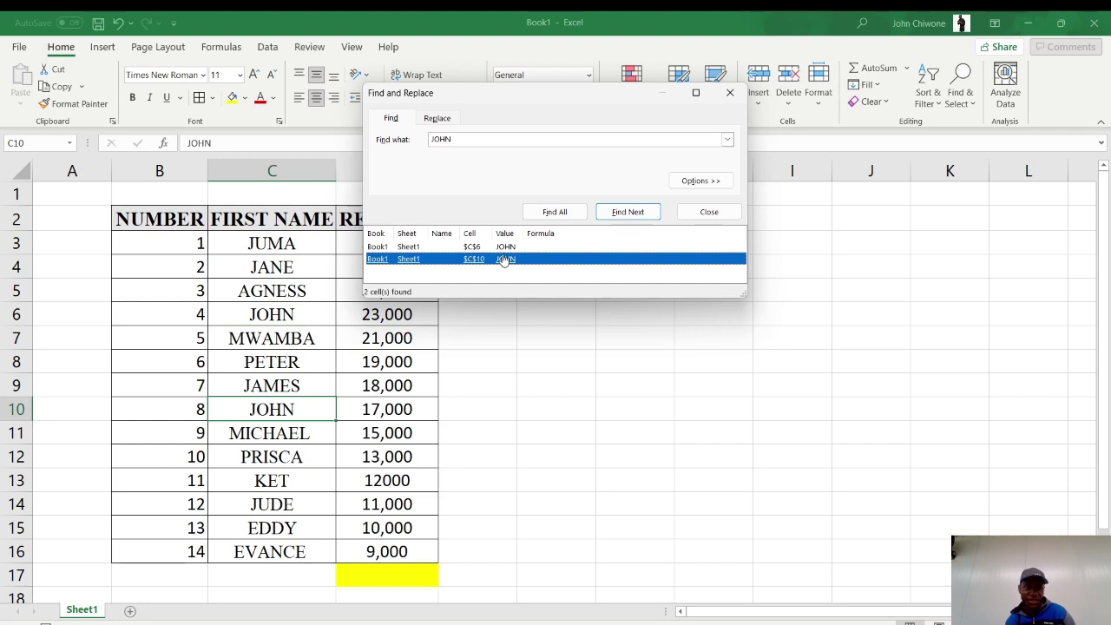
click(439, 250)
click(443, 258)
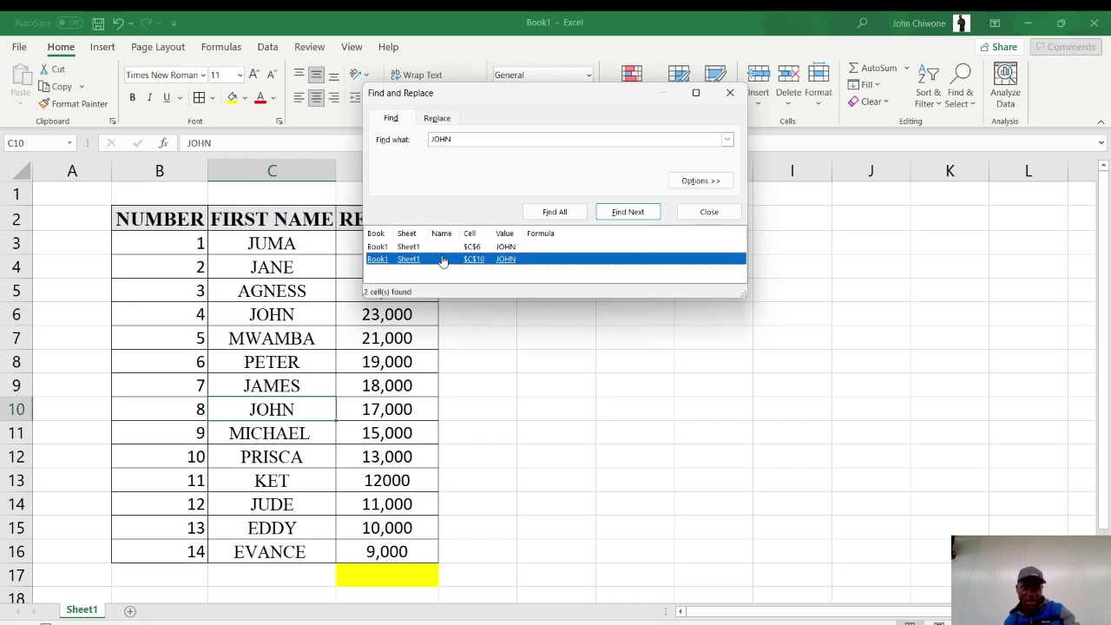
click(479, 250)
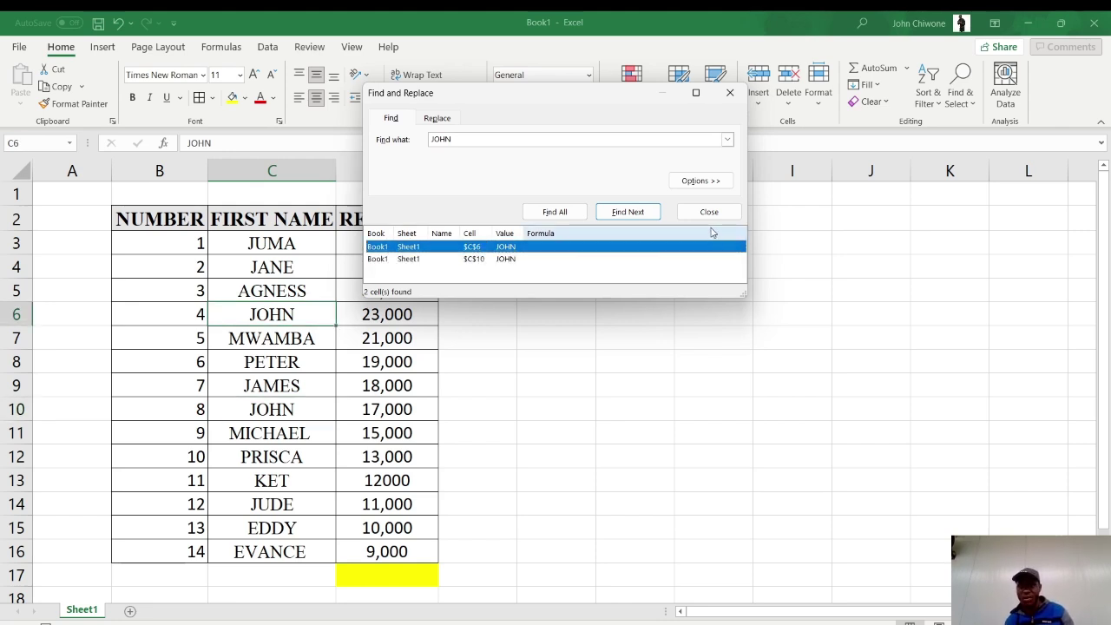
Replace all occurrences of the duplicated first name in C6 and C10 with a different first name and close Find and Replace.
click(440, 119)
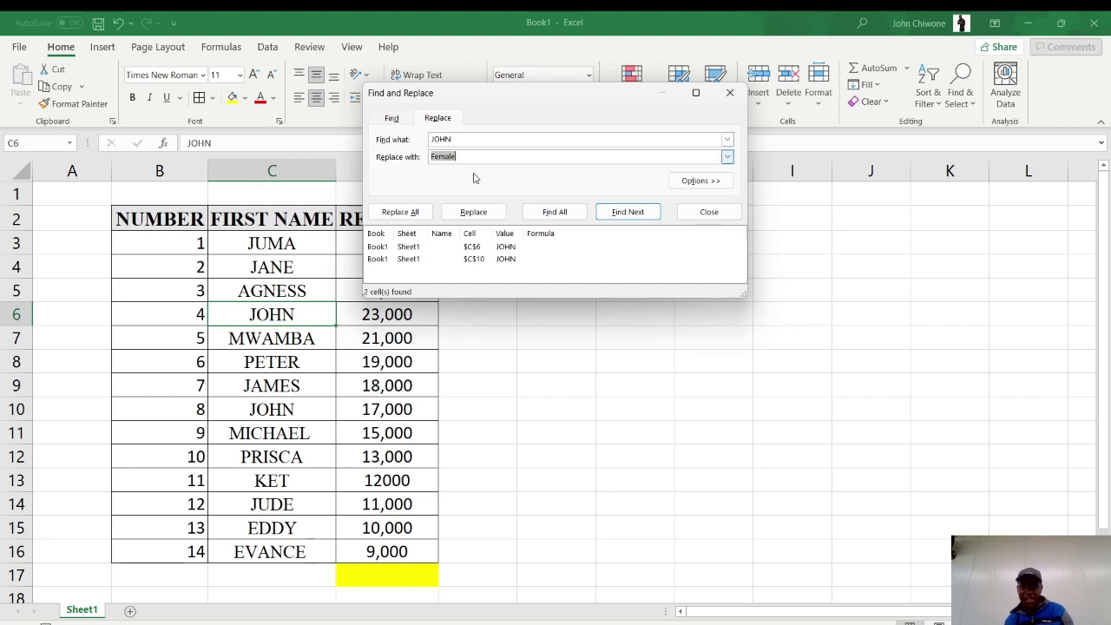
click(690, 214)
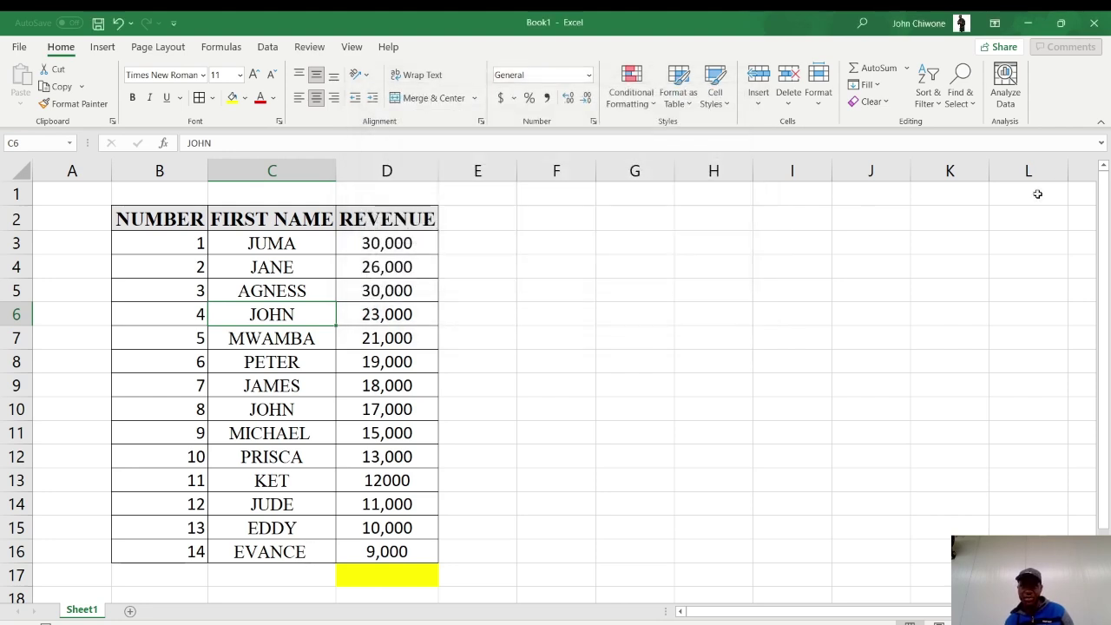
click(959, 87)
click(971, 144)
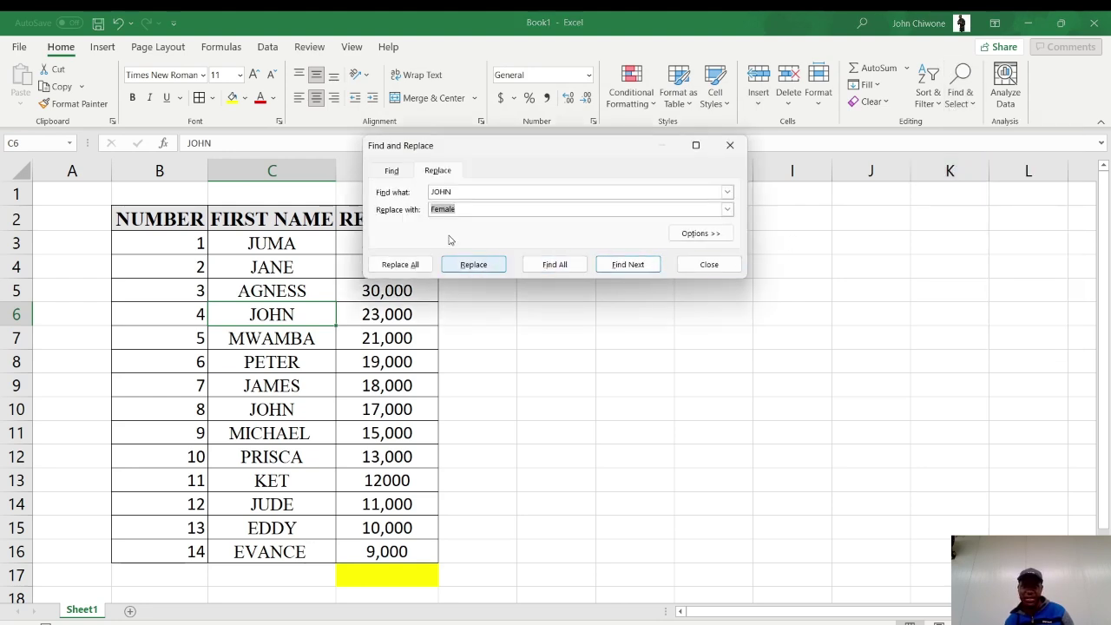
click(443, 175)
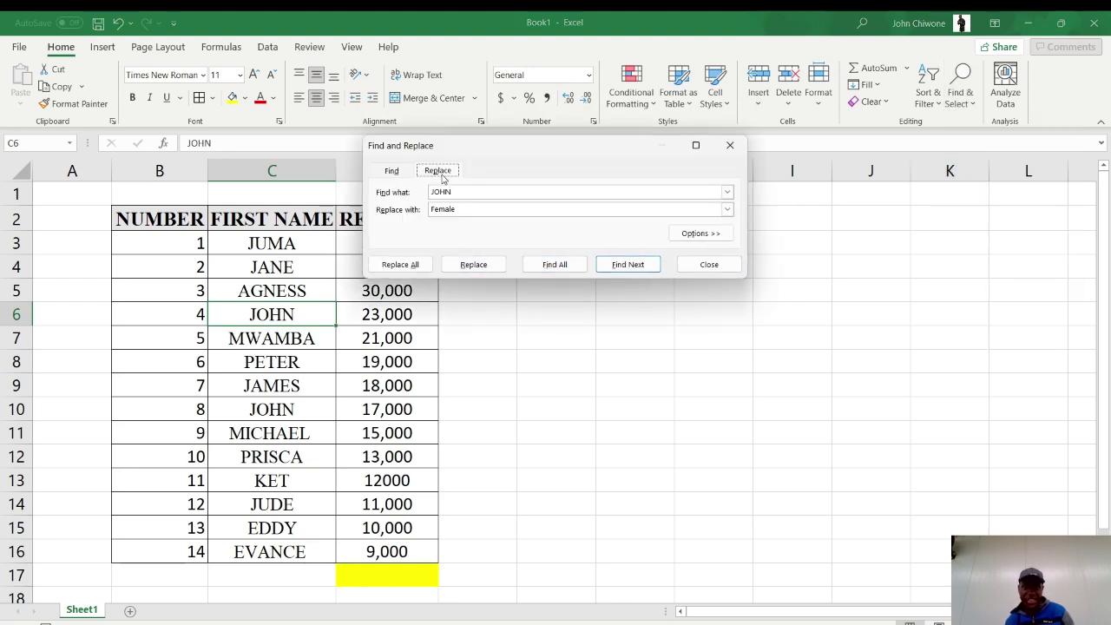
click(457, 190)
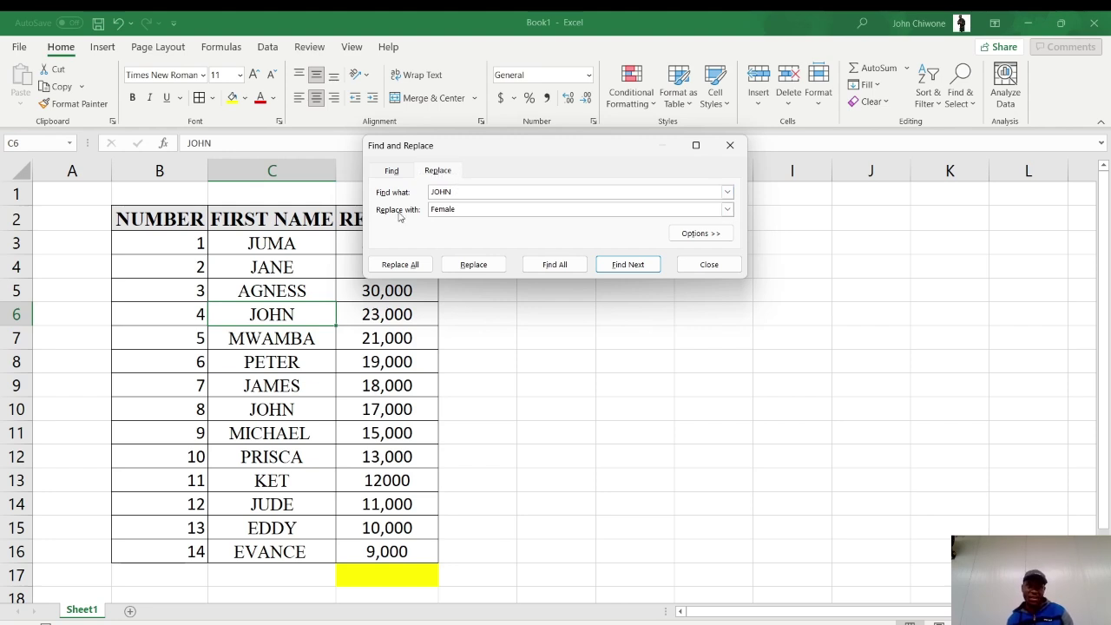
click(458, 210)
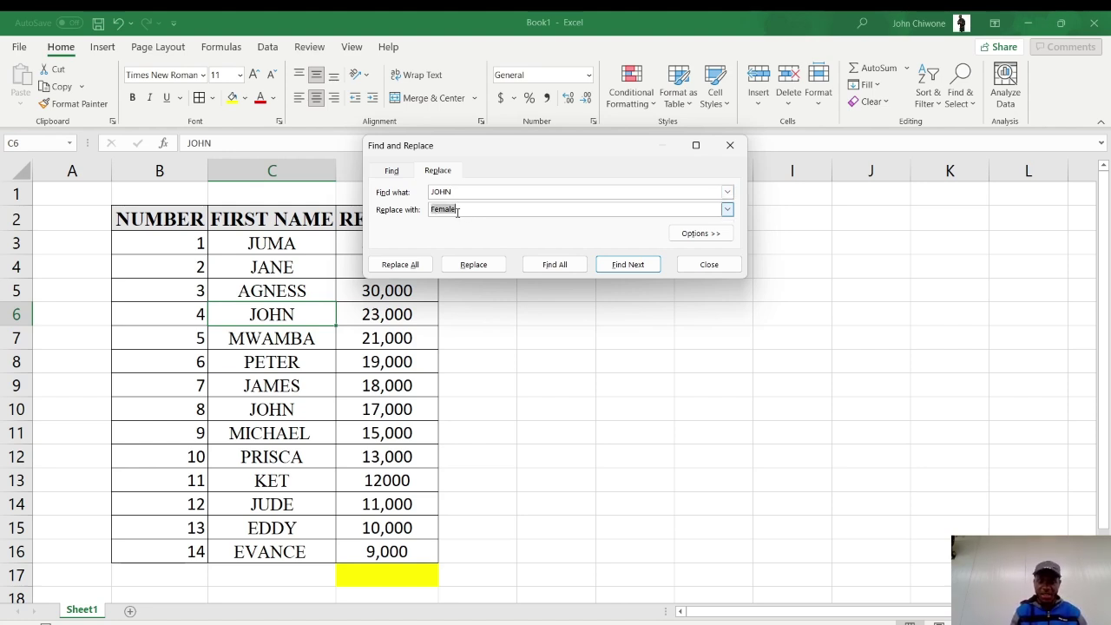
text(P)
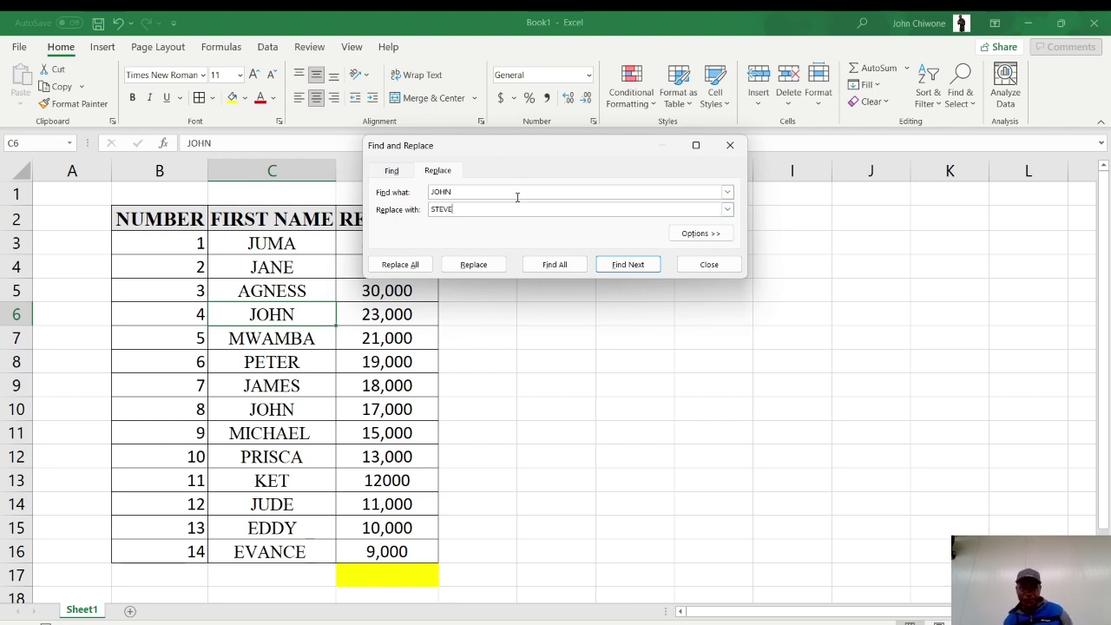
click(402, 271)
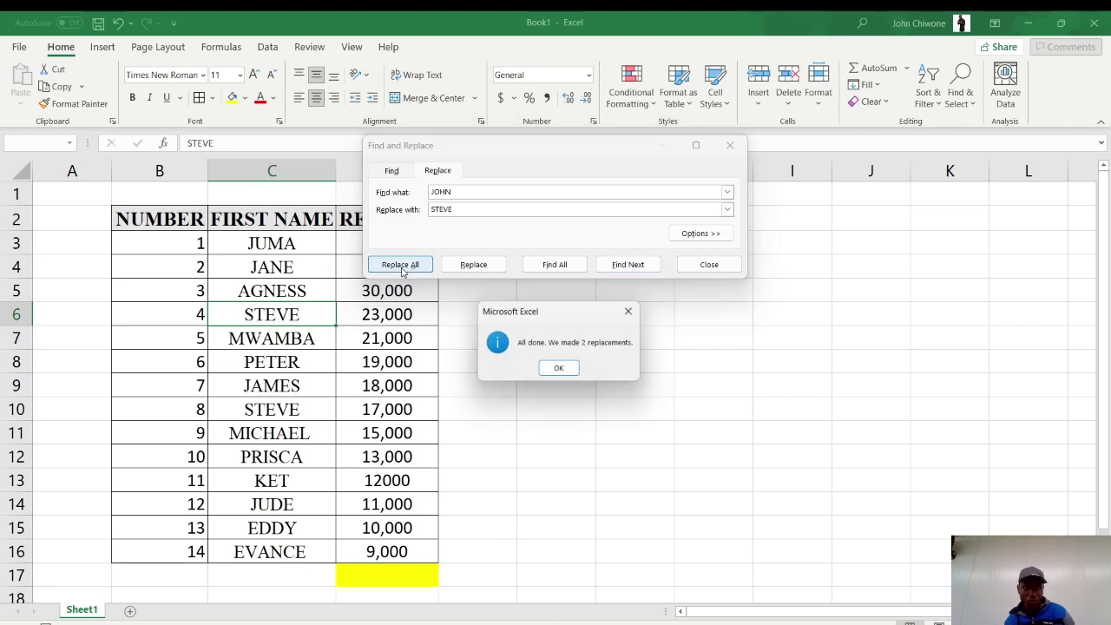
click(560, 370)
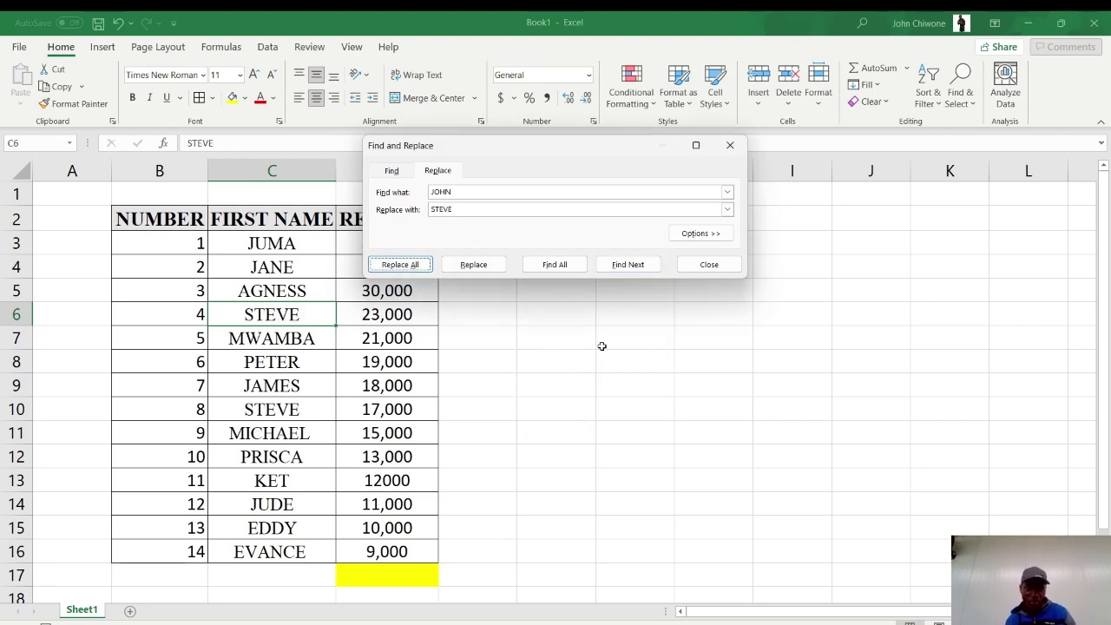
click(705, 266)
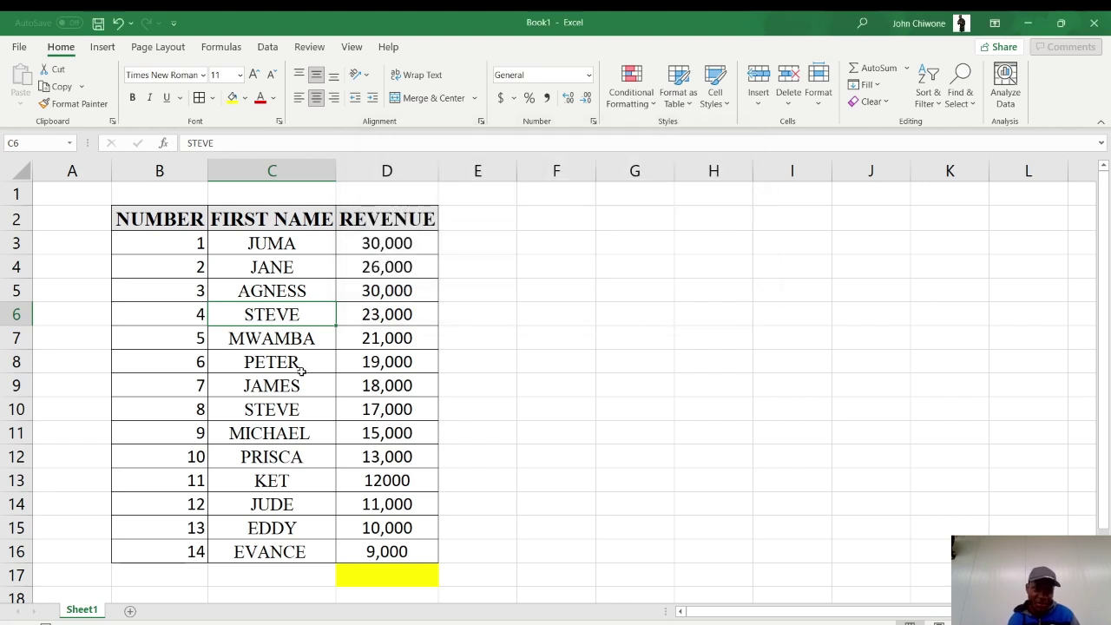
Check the replaced first names in rows 6 and 10 and select the entire FIRST NAME column.
click(17, 316)
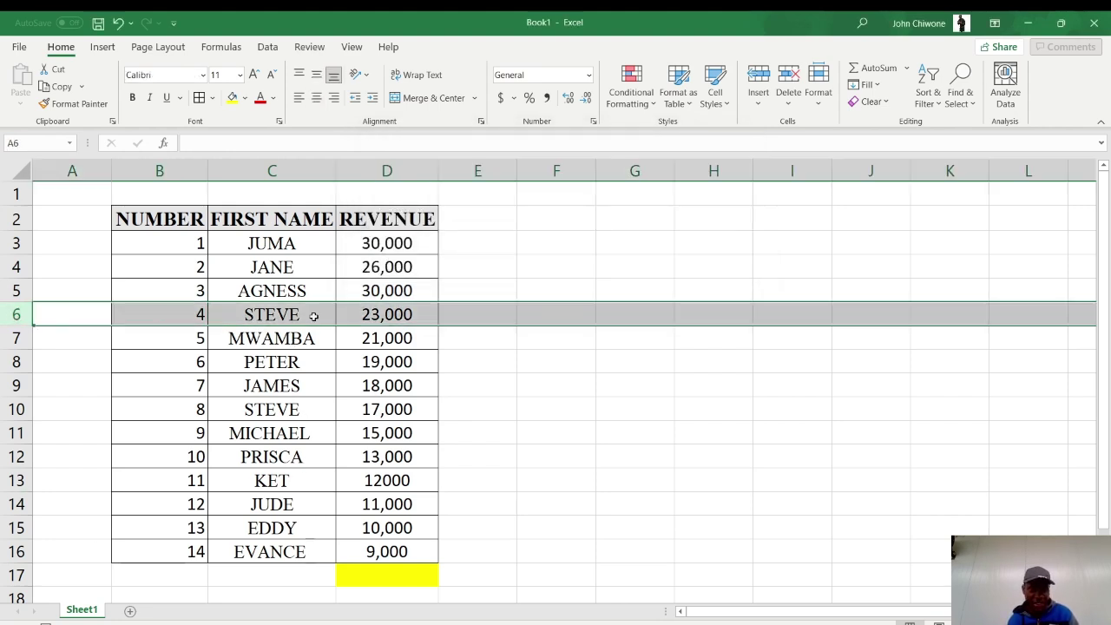
click(16, 409)
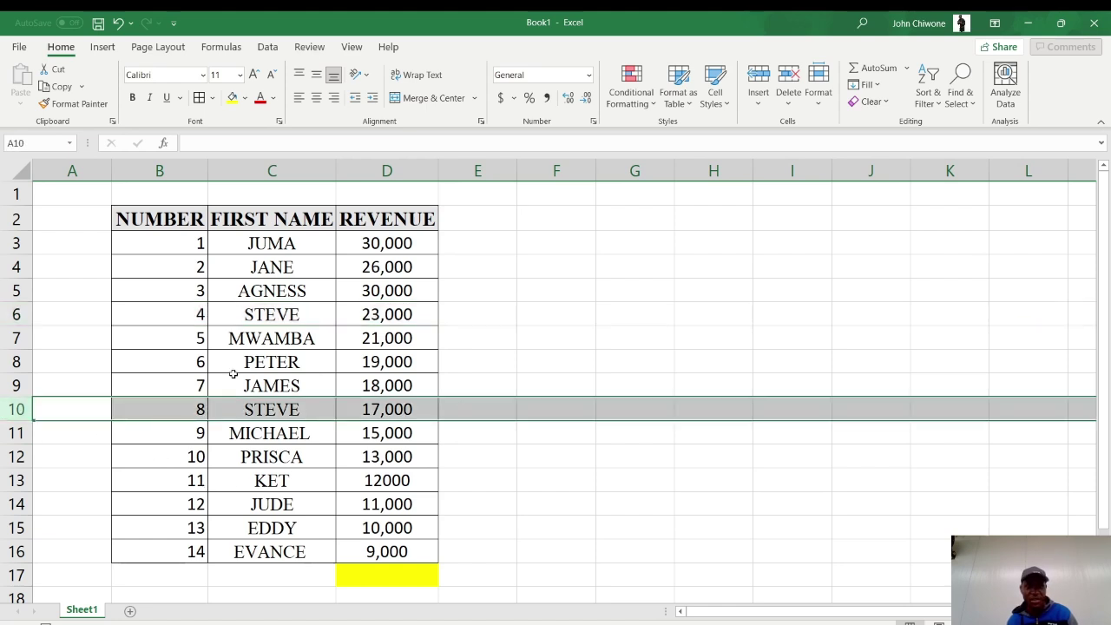
click(295, 261)
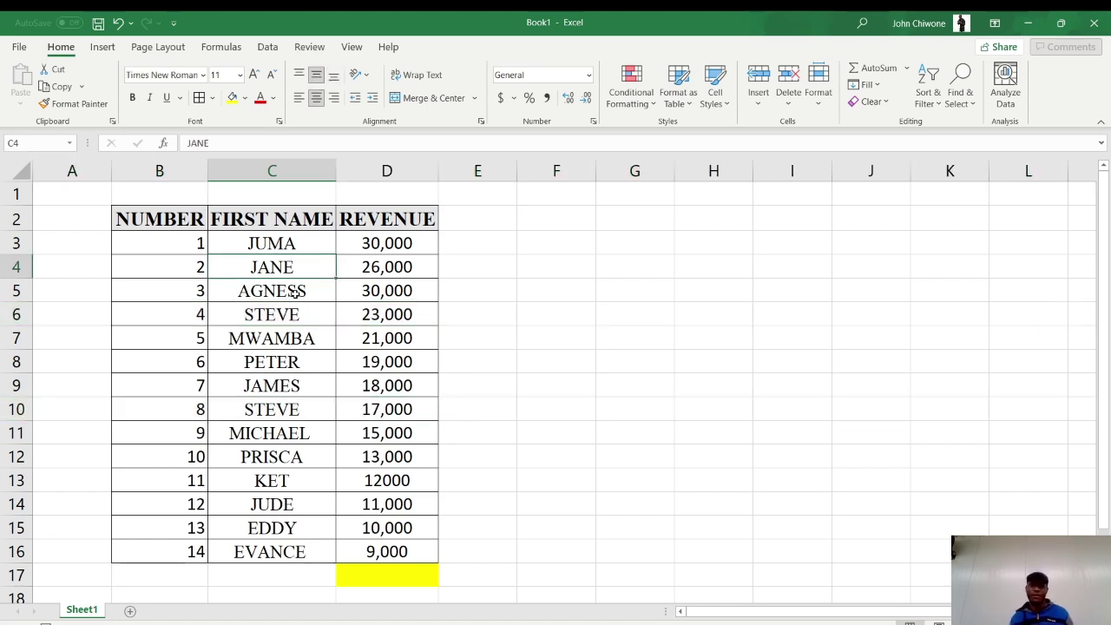
click(295, 245)
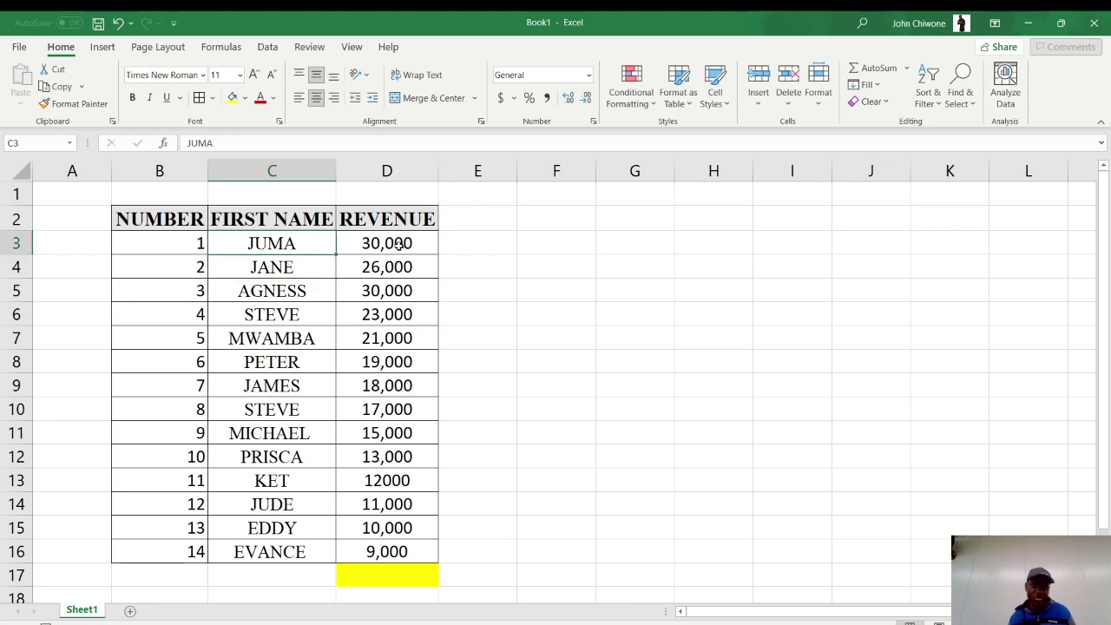
key(Up)
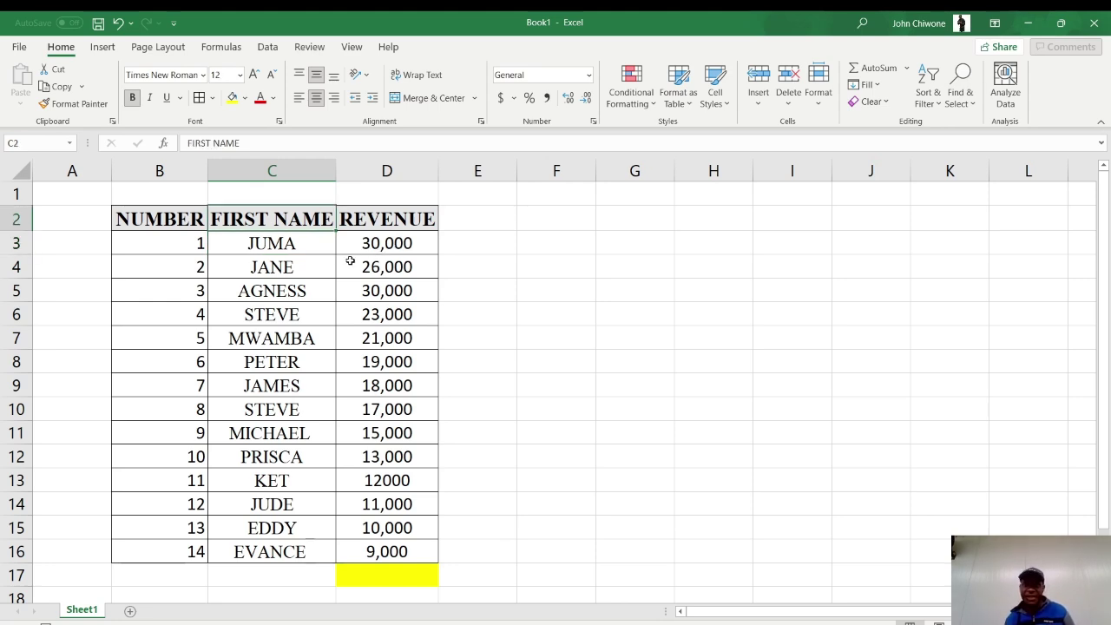
click(260, 170)
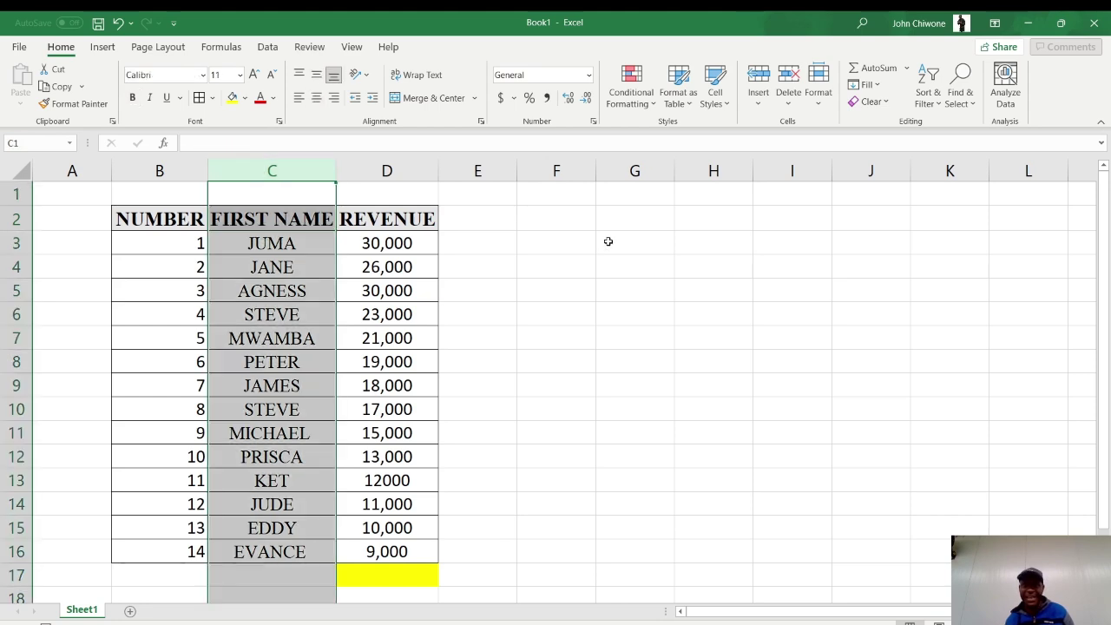
click(264, 49)
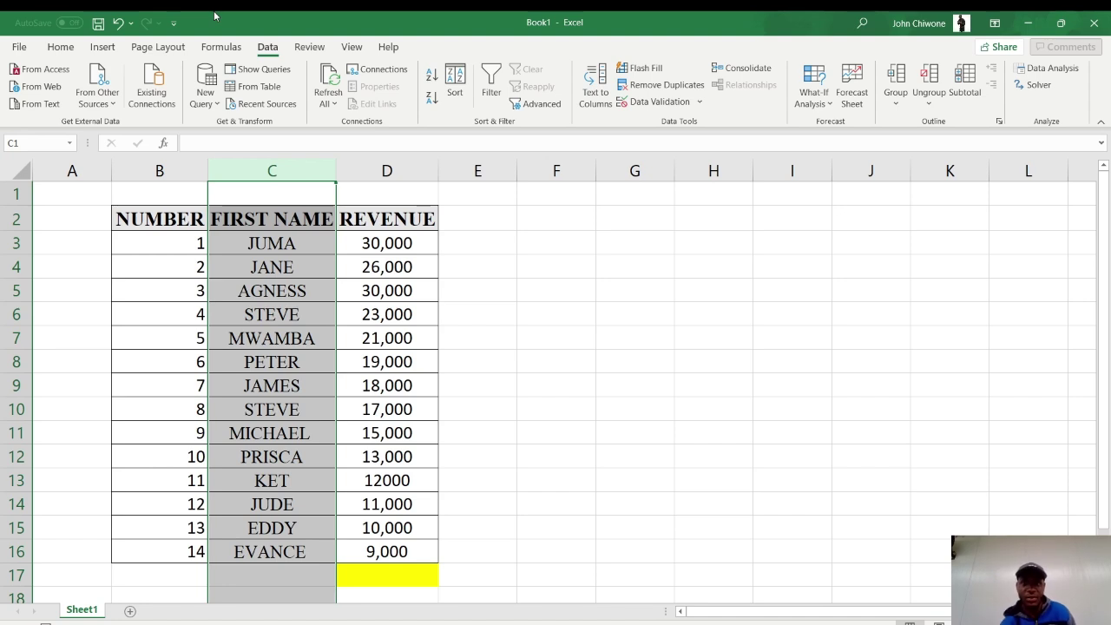
key(alt+m)
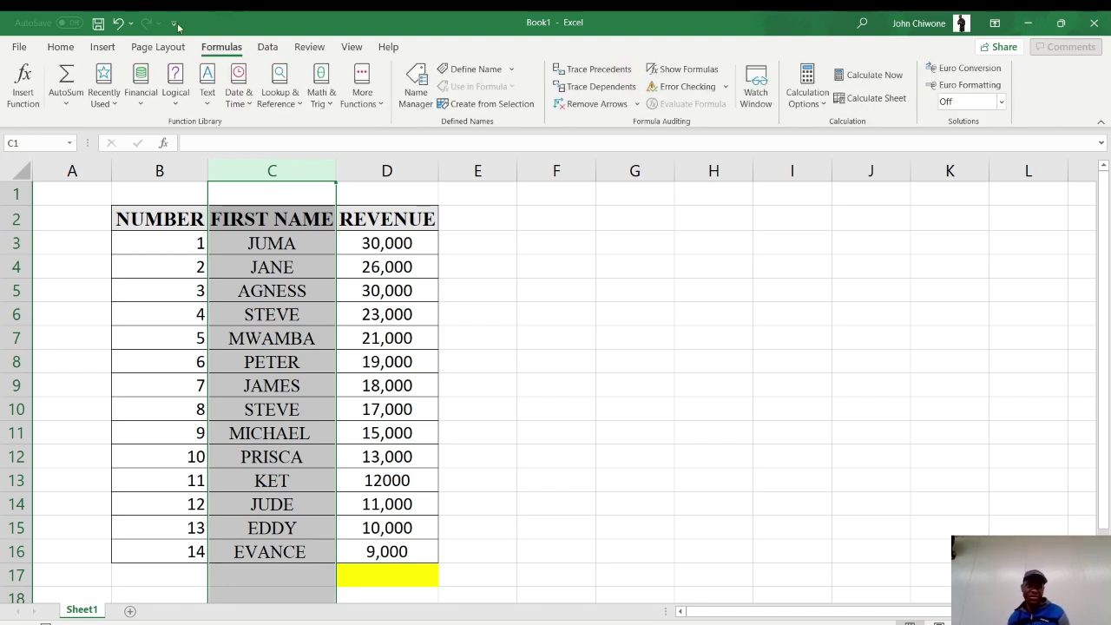
click(274, 52)
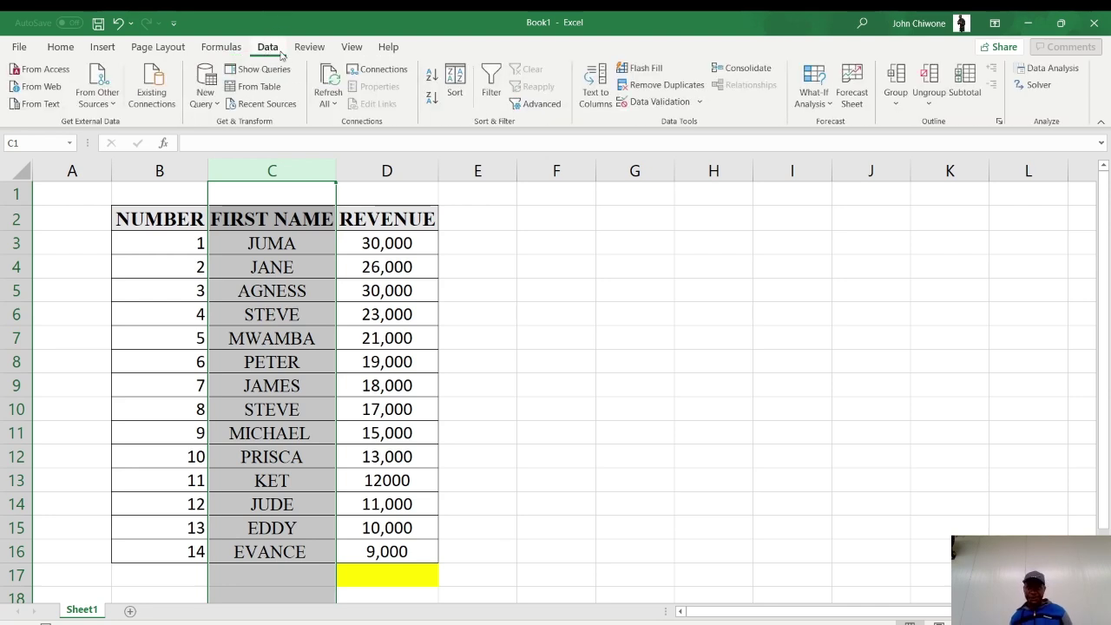
click(683, 87)
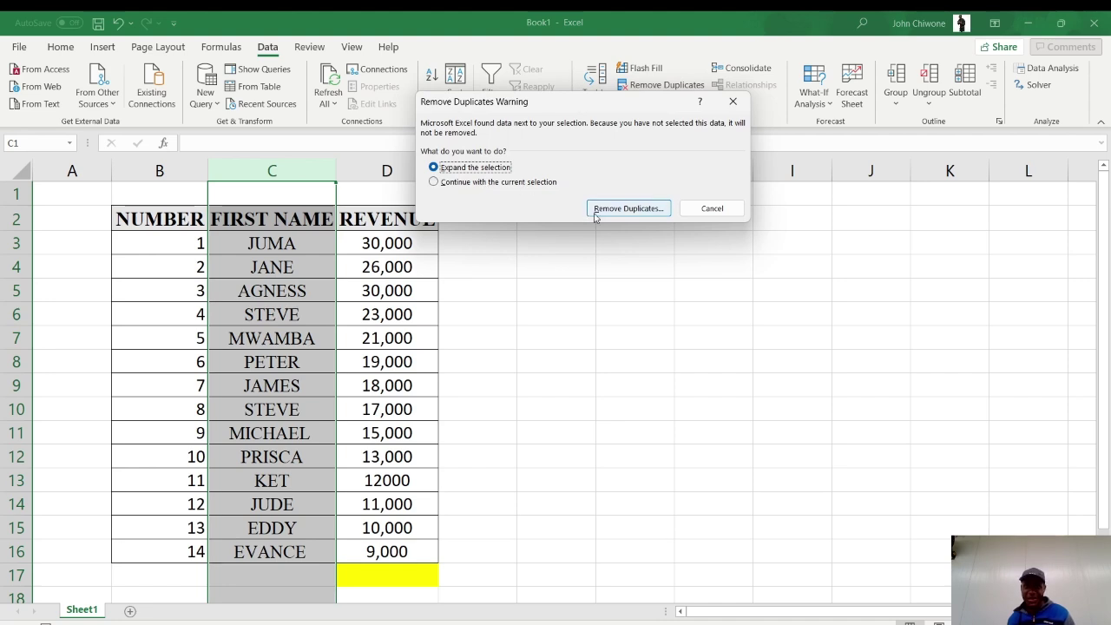
click(732, 101)
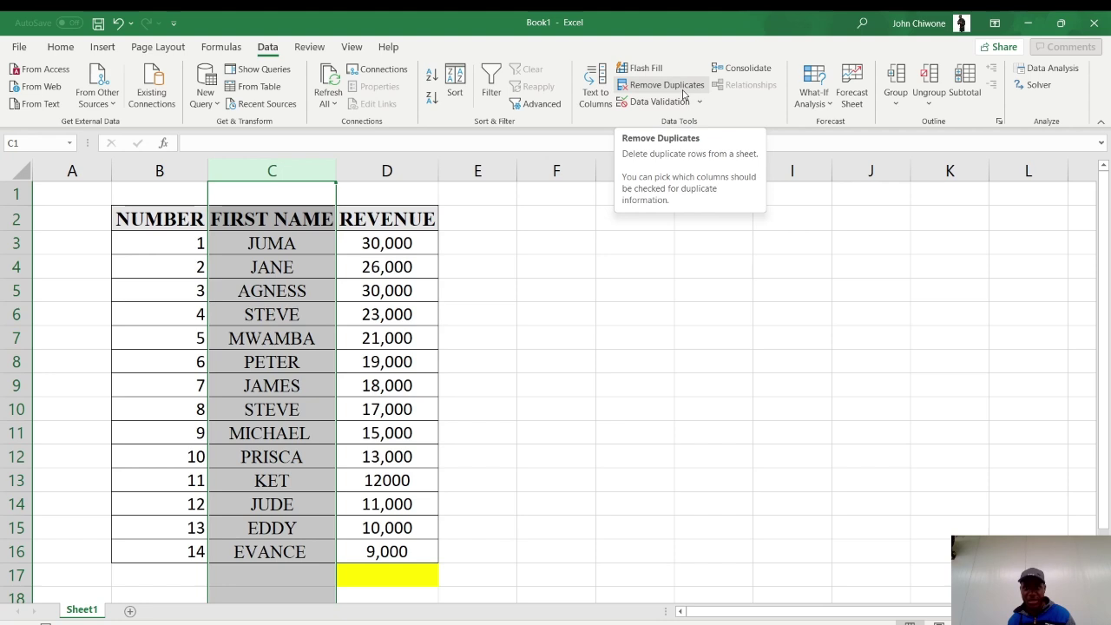
Remove rows with duplicate first names from the table, expanding the selection and comparing only the FIRST NAME column.
click(683, 93)
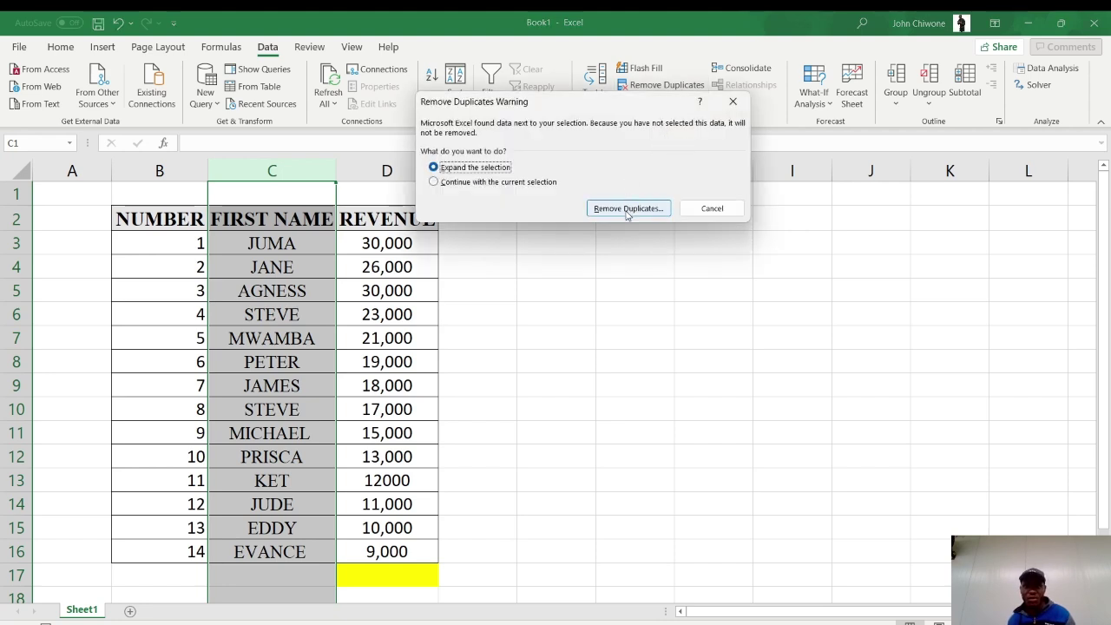
click(627, 208)
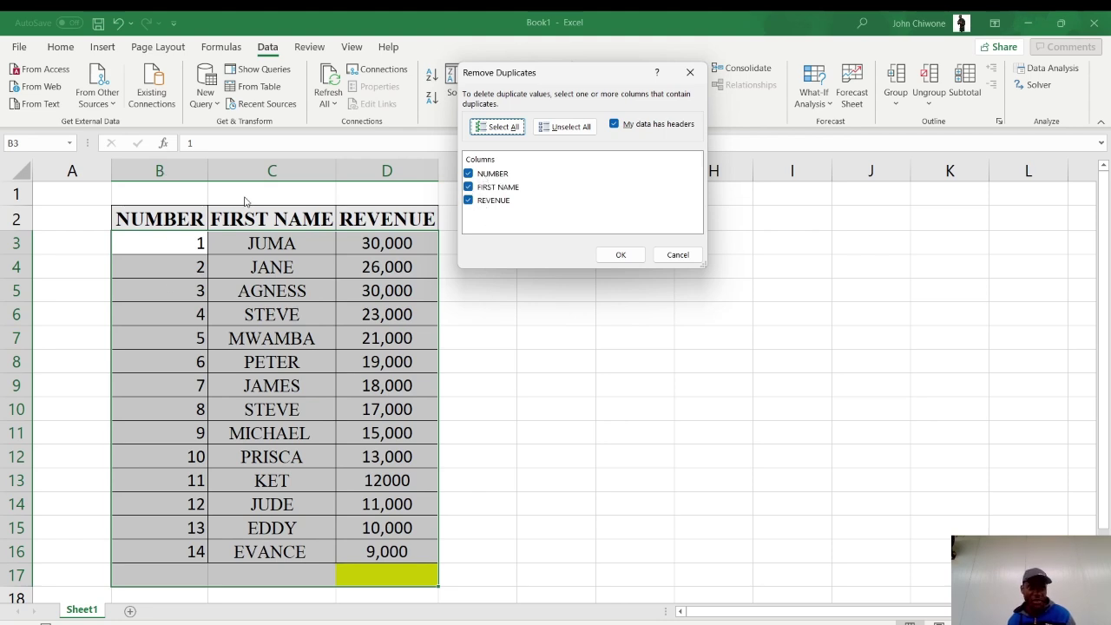
click(468, 174)
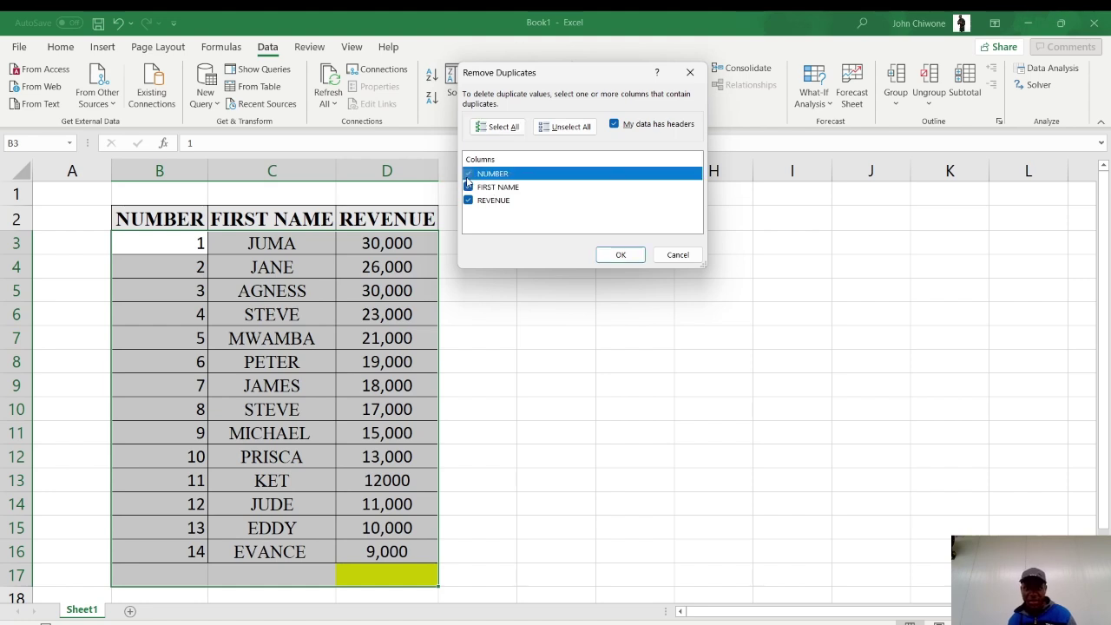
click(469, 201)
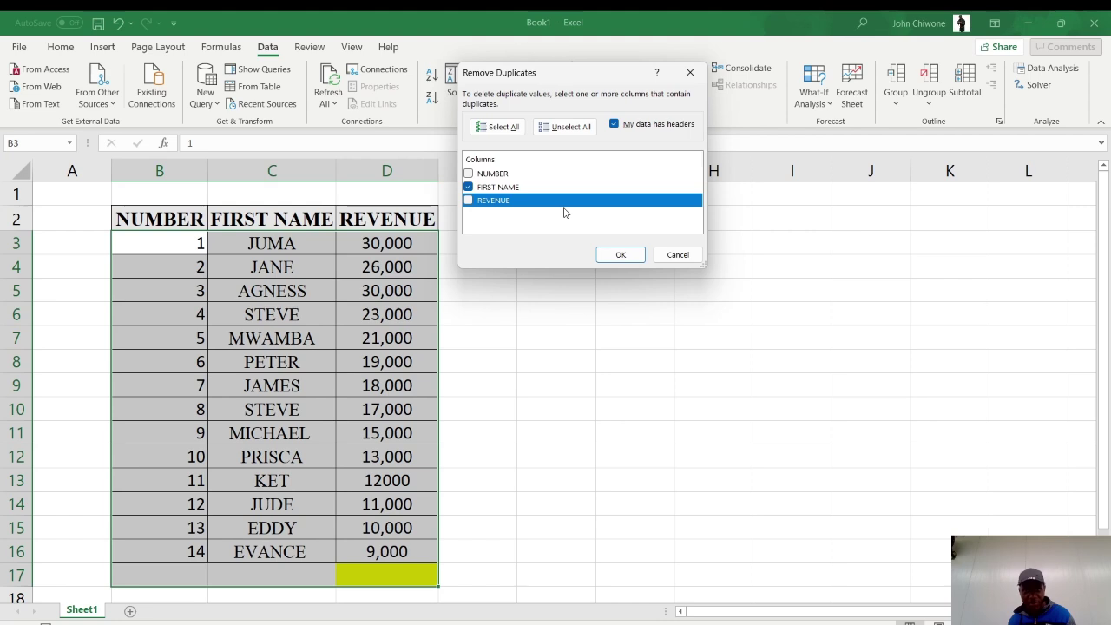
click(619, 255)
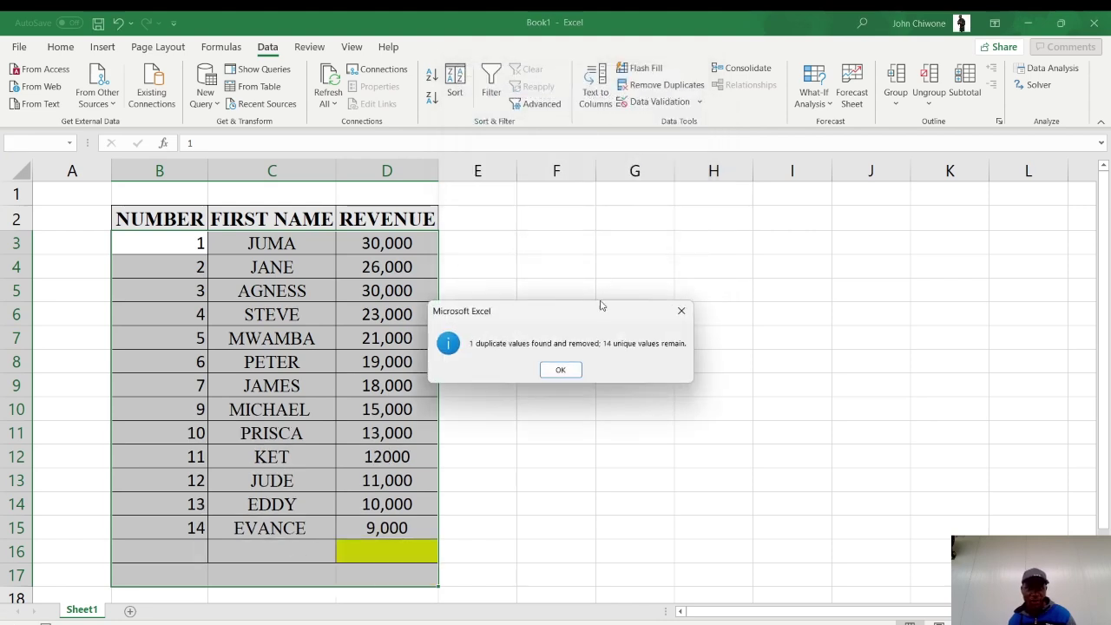
click(560, 369)
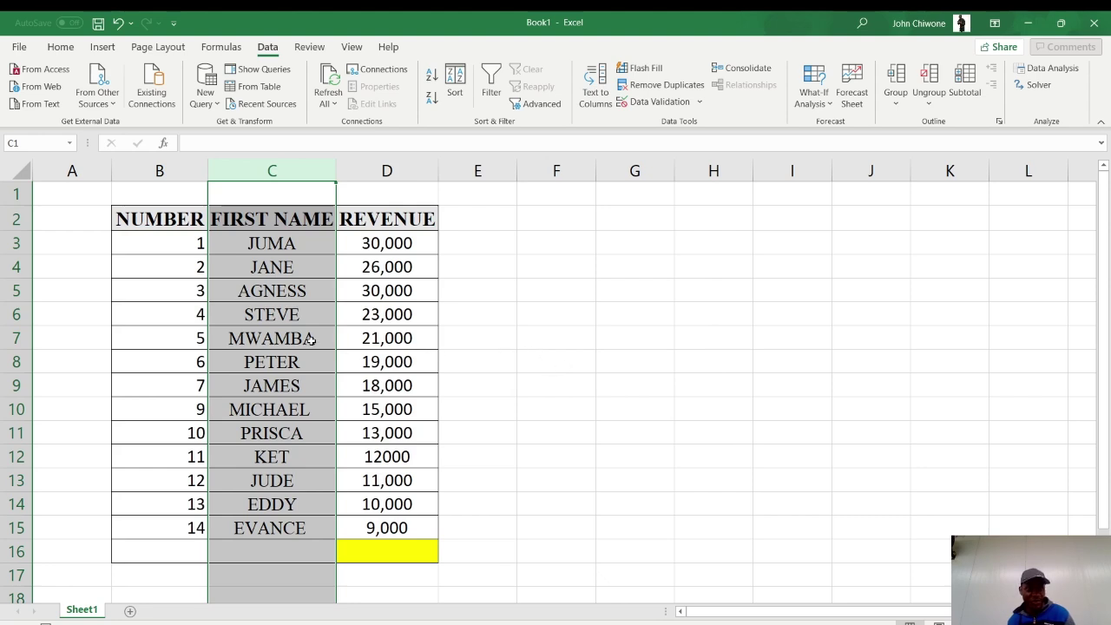
Check the remaining record in row 6 and undo the removal of duplicate rows.
click(294, 390)
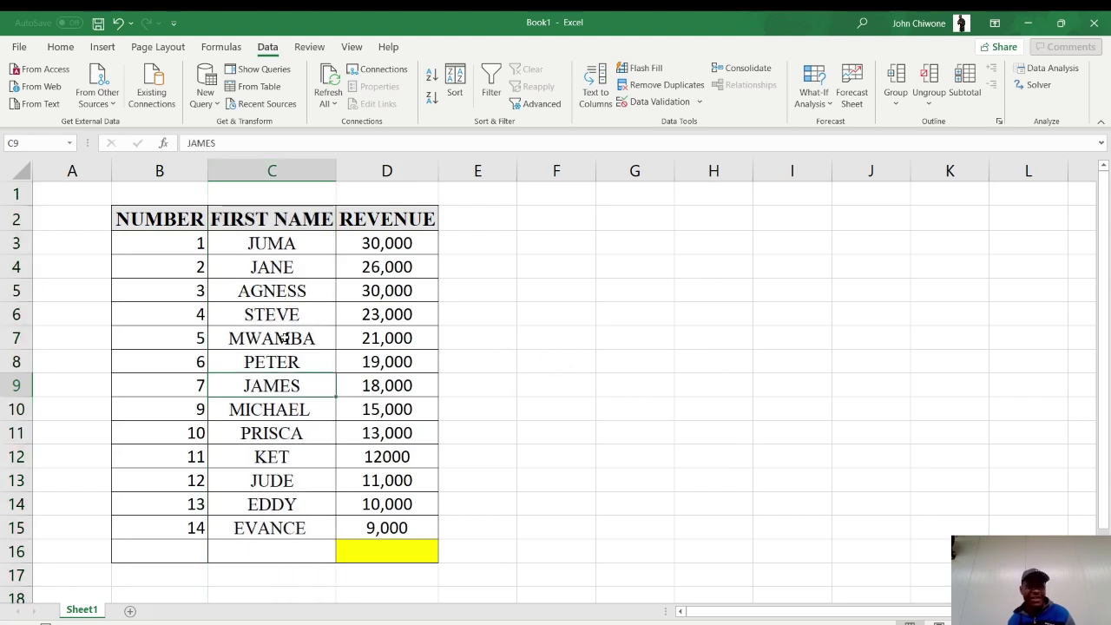
click(280, 316)
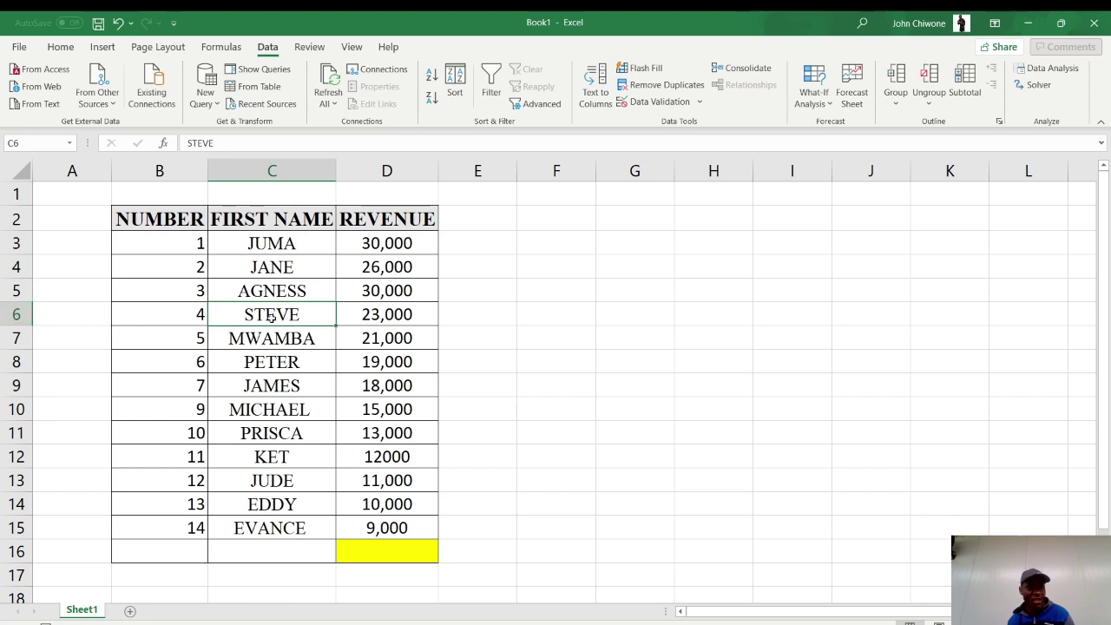
click(32, 312)
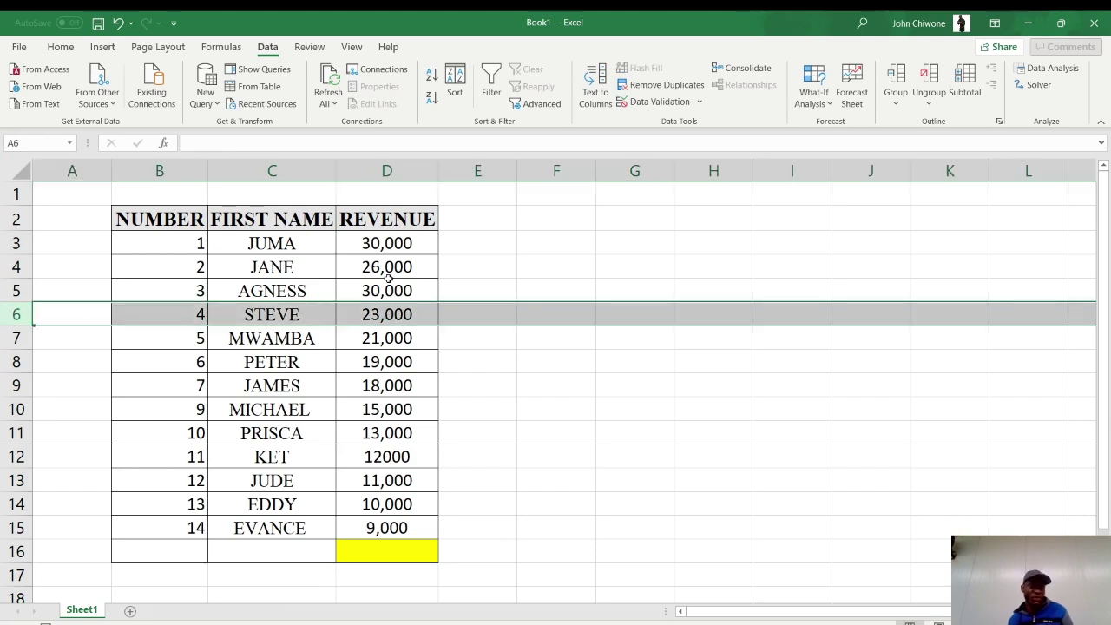
click(294, 316)
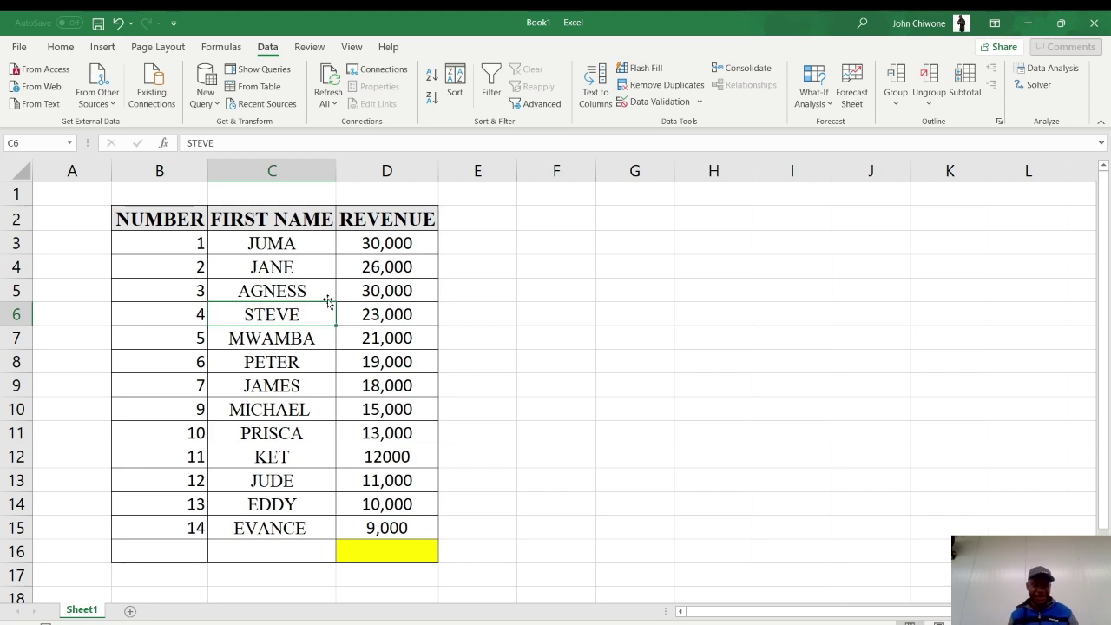
key(ctrl+z)
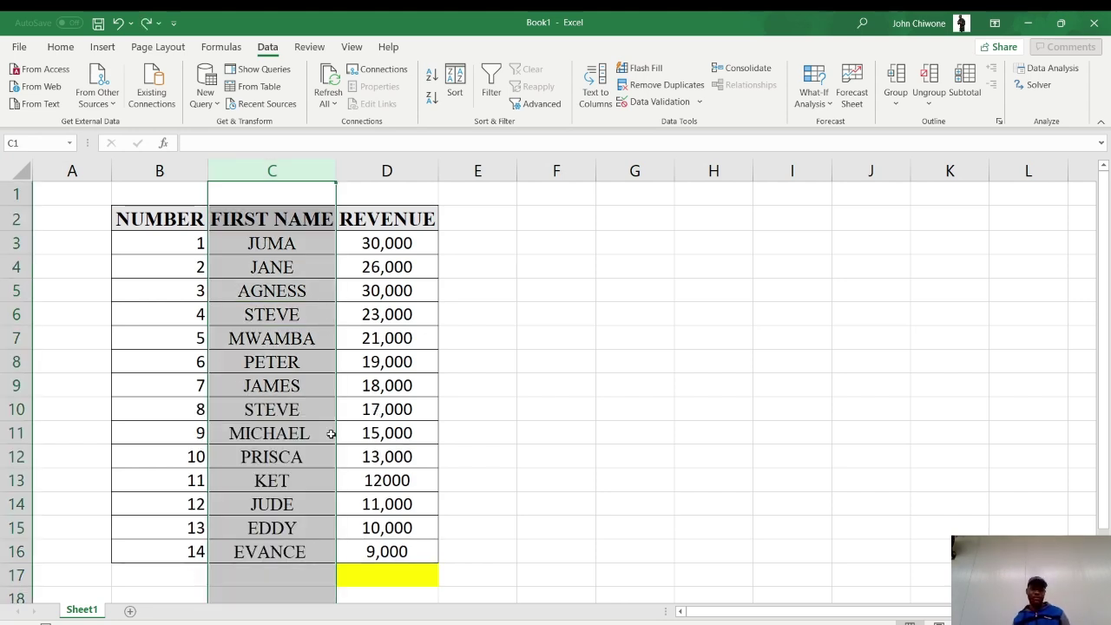
click(356, 333)
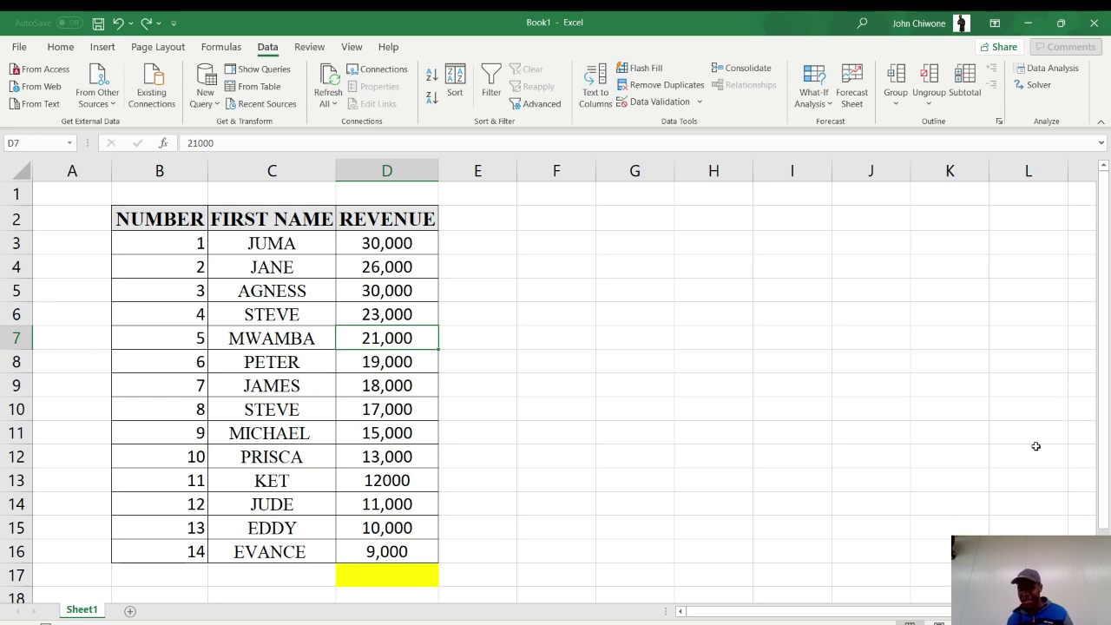
click(448, 214)
click(398, 221)
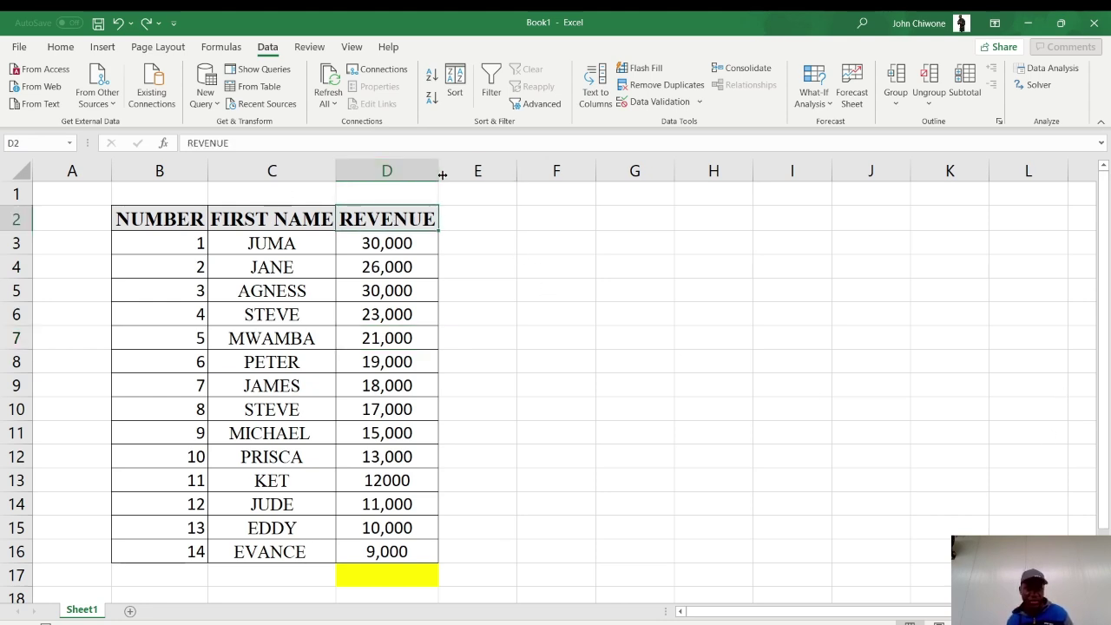
click(431, 258)
click(408, 242)
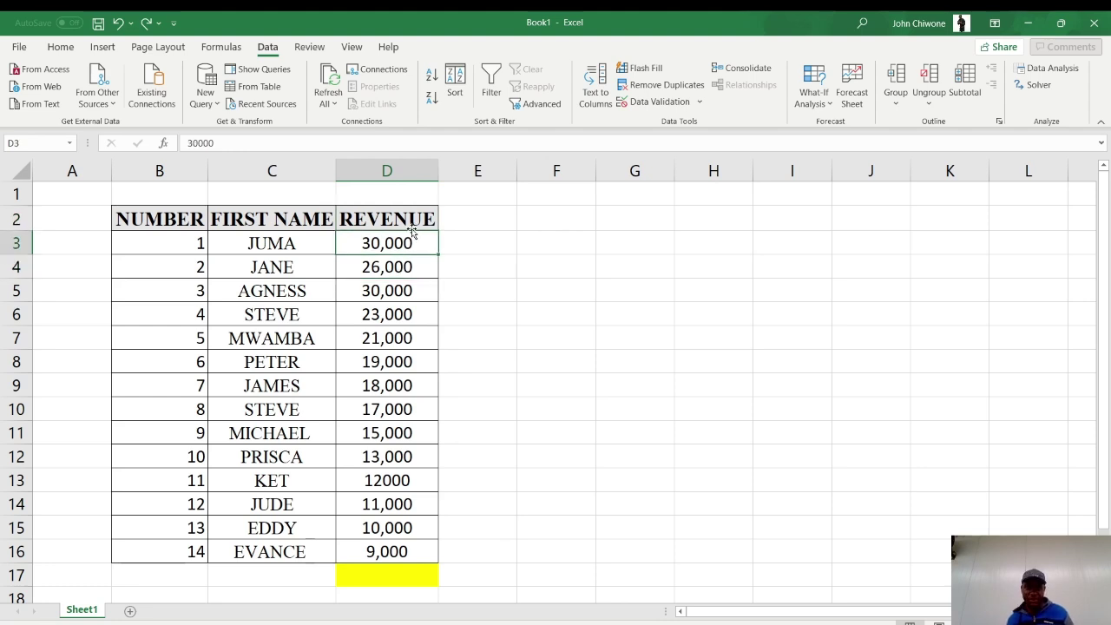
Copy the whole table with its headers to the empty area starting at G2 and undo the paste.
click(410, 222)
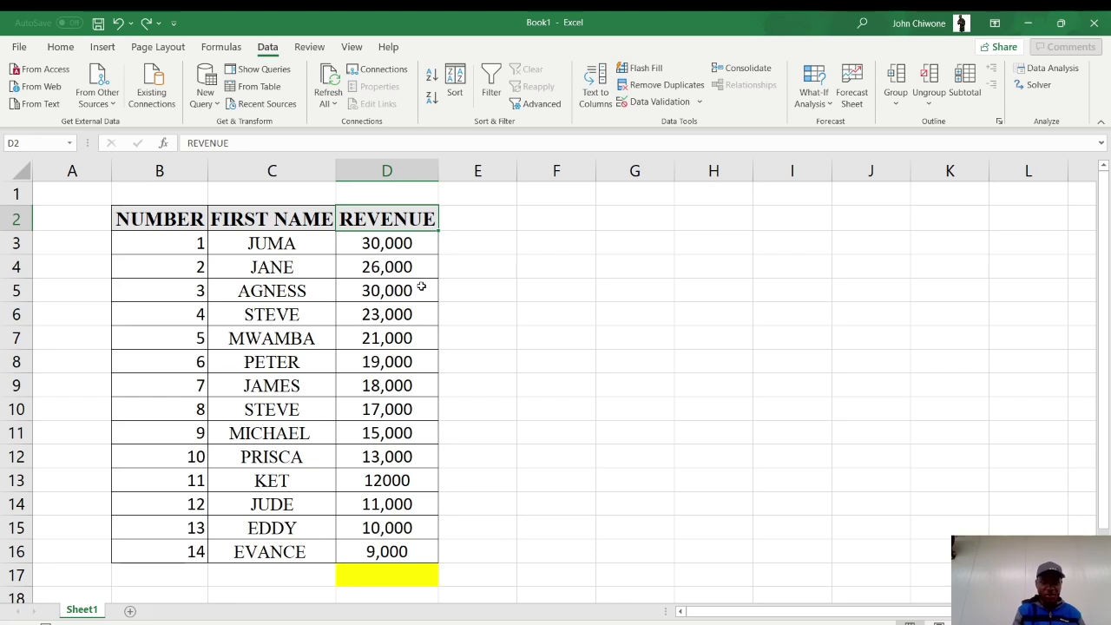
key(ctrl+c)
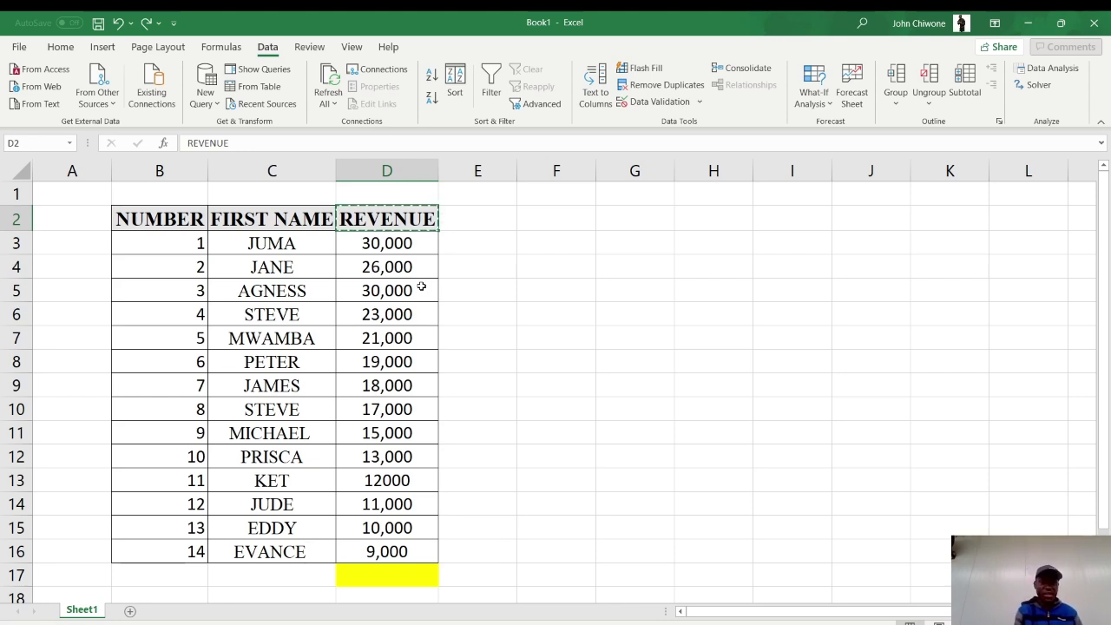
key(ctrl+a)
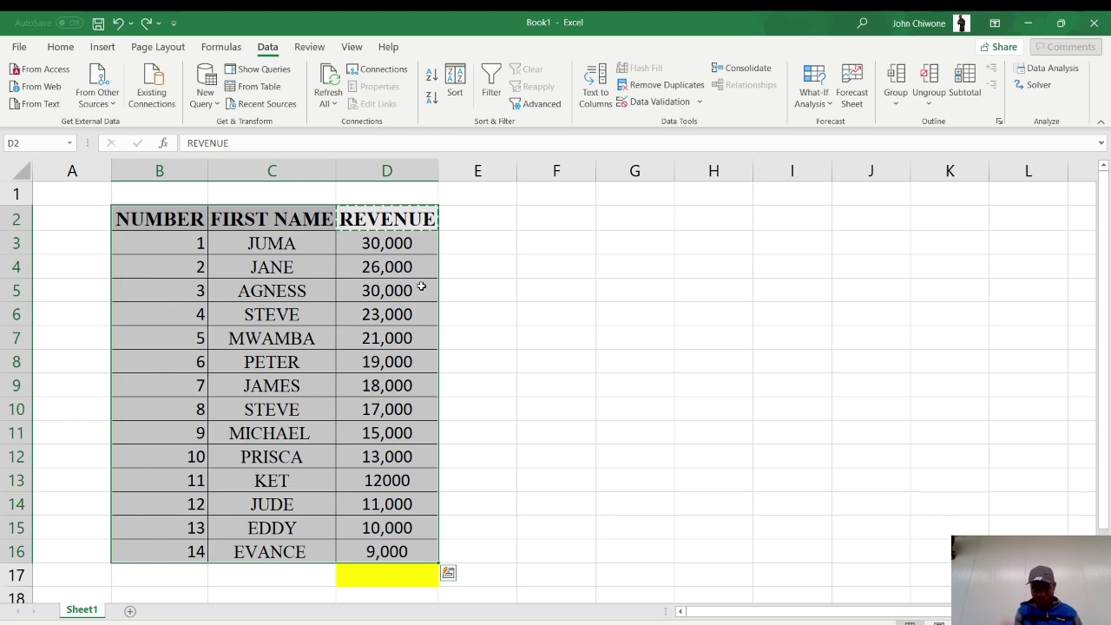
key(ctrl+c)
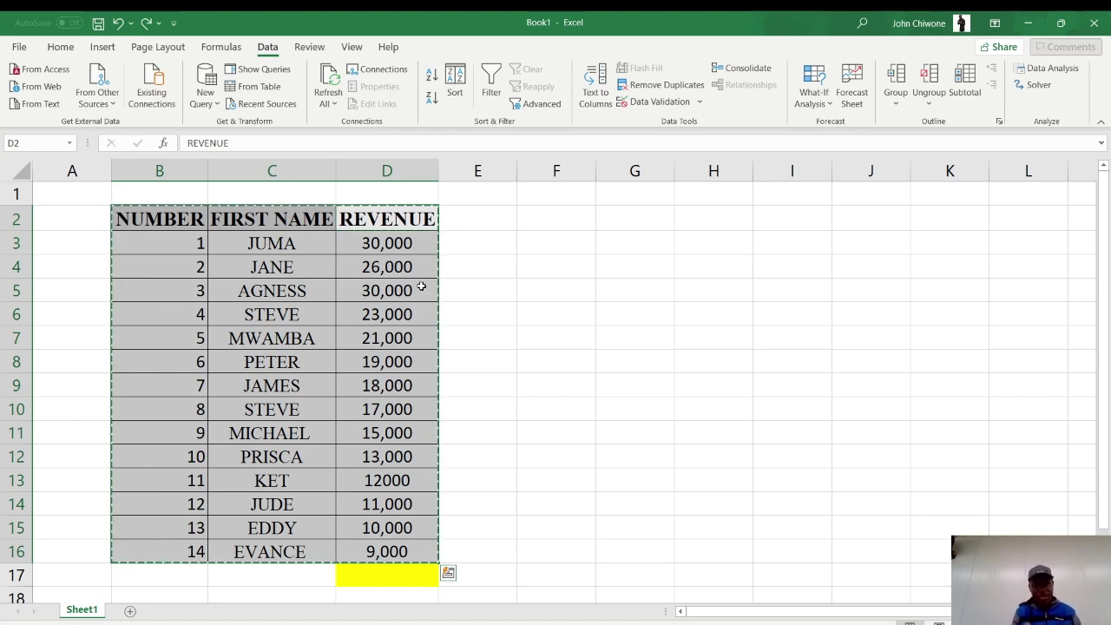
key(Right)
key(Right)
key(Right)
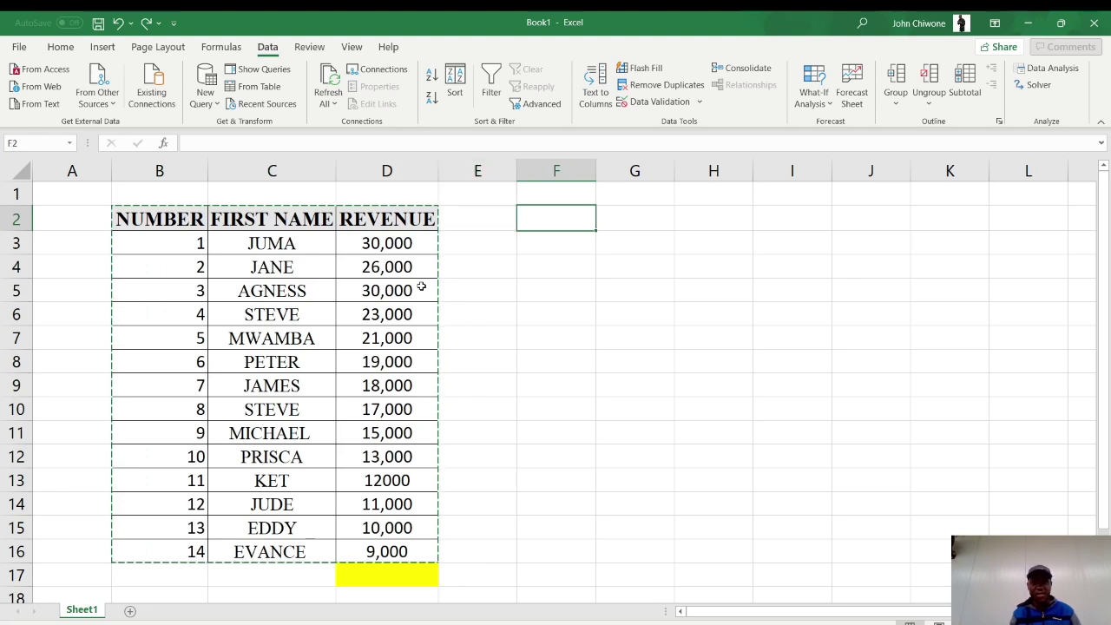
key(ctrl+v)
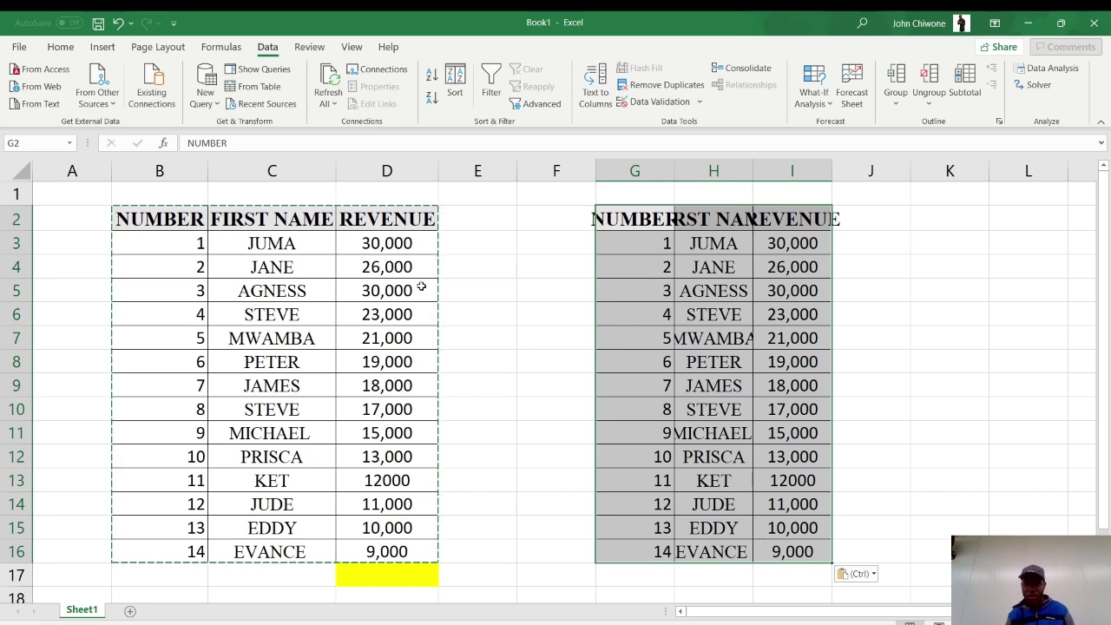
key(ctrl+z)
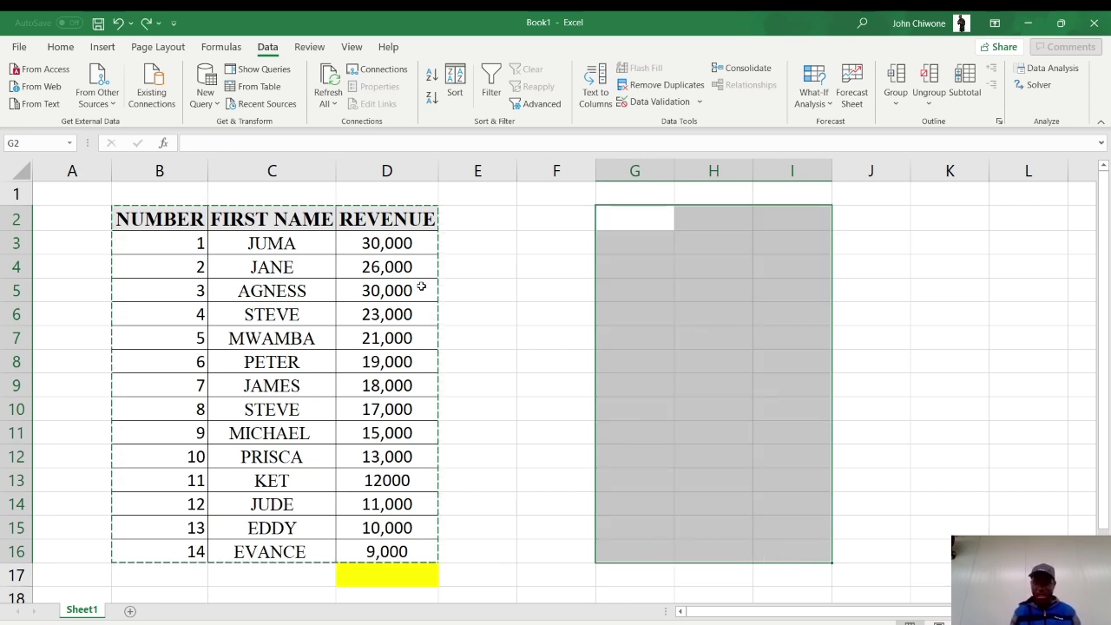
Cut the whole table, paste it starting at F2, and undo the move.
key(Left)
key(Left)
key(Left)
key(Left)
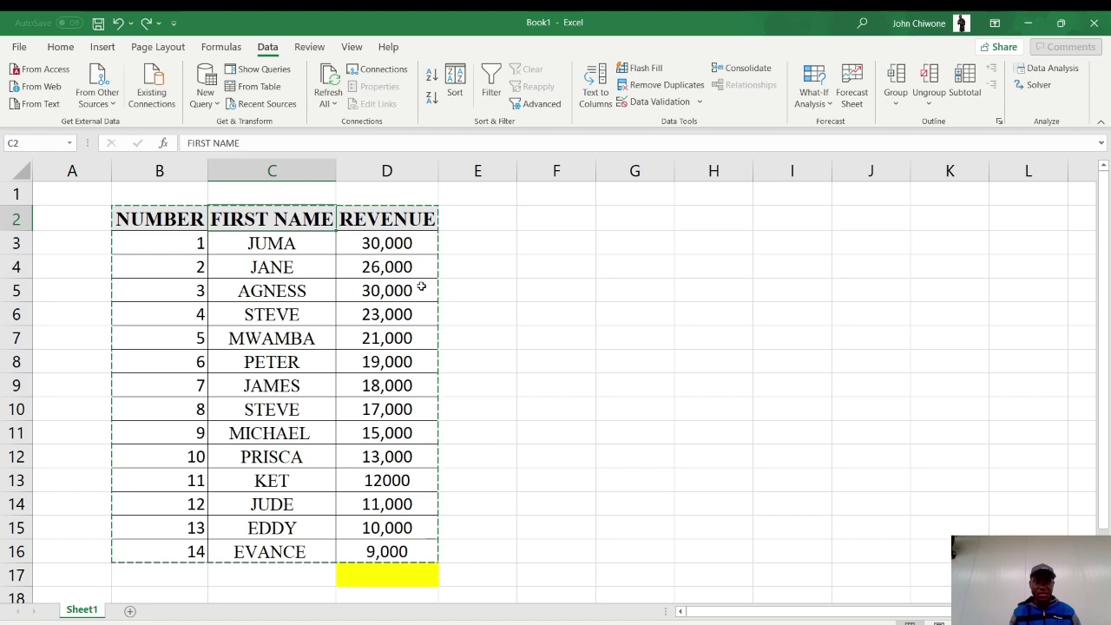
key(ctrl+a)
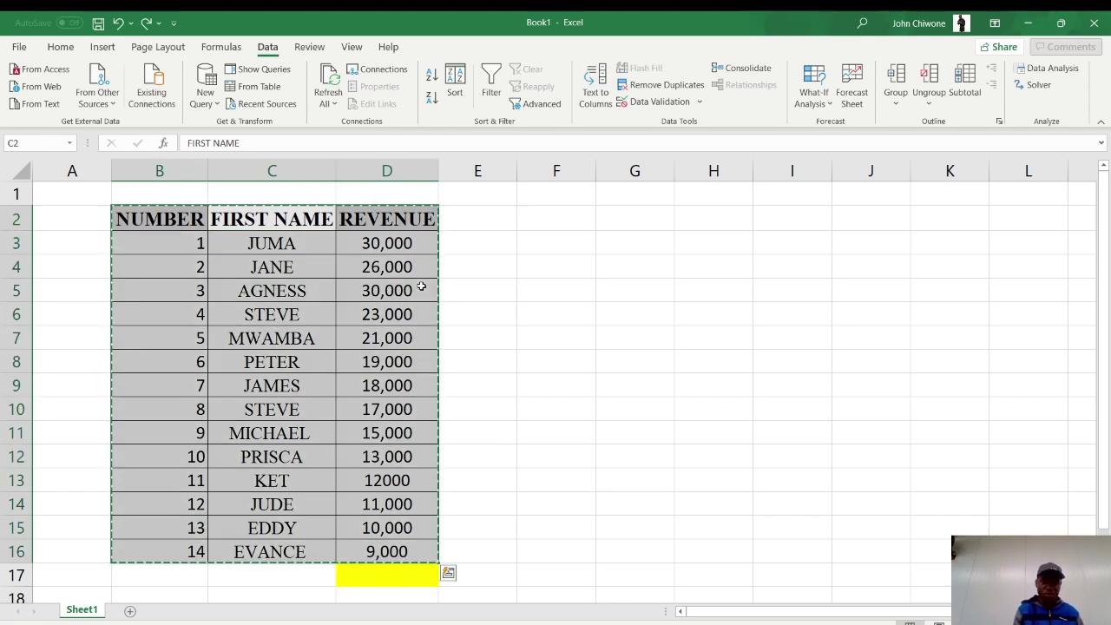
key(Right)
key(Right)
key(Right)
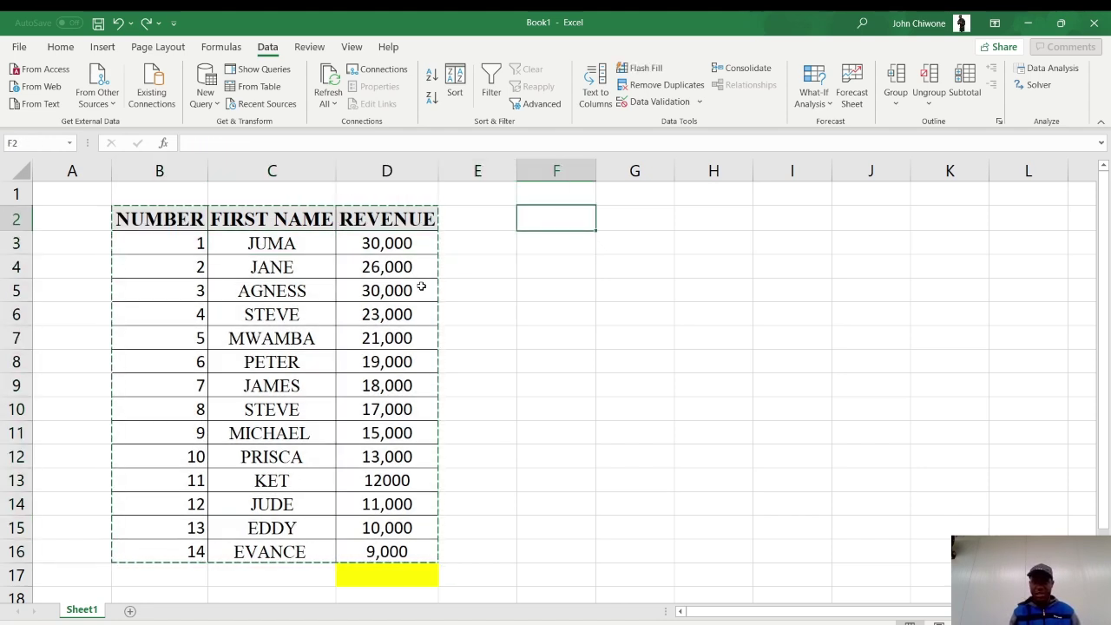
key(ctrl+v)
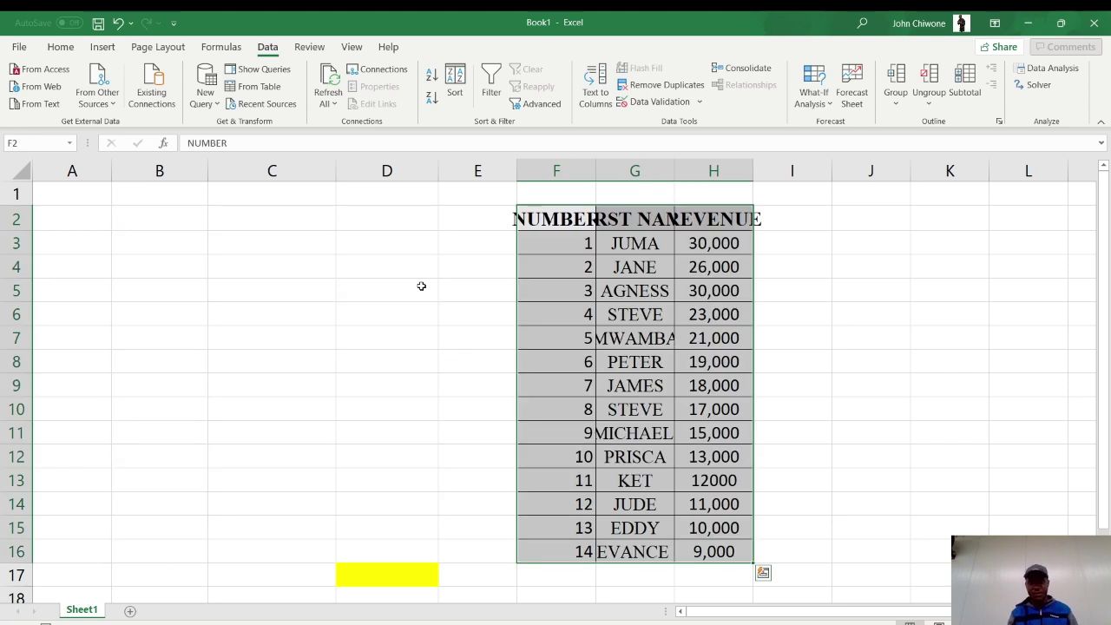
key(ctrl+z)
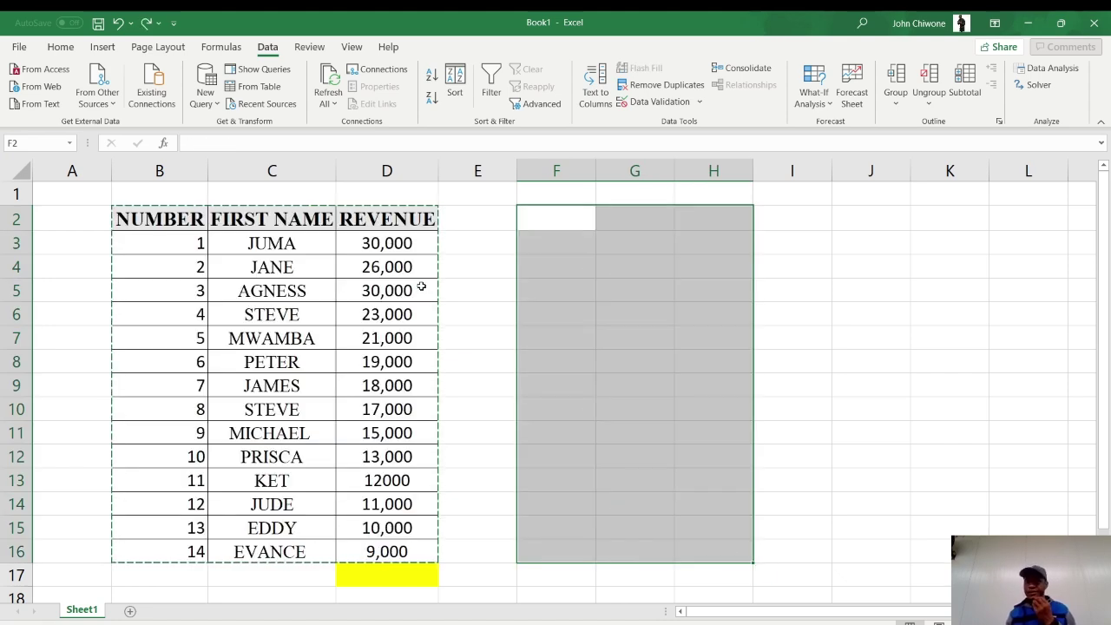
key(Escape)
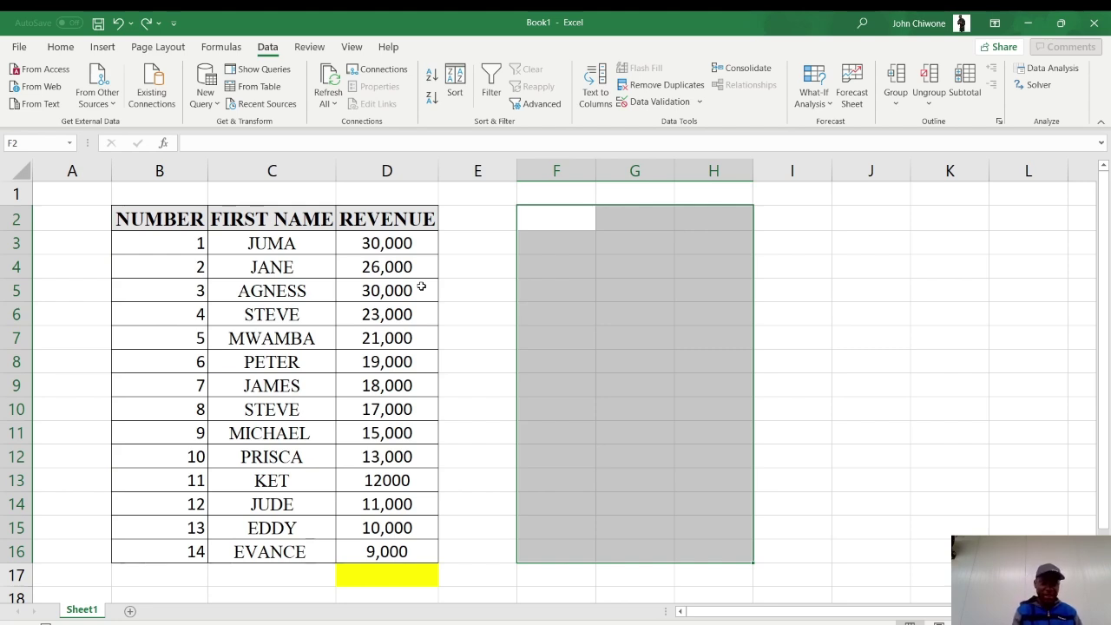
key(ctrl+a)
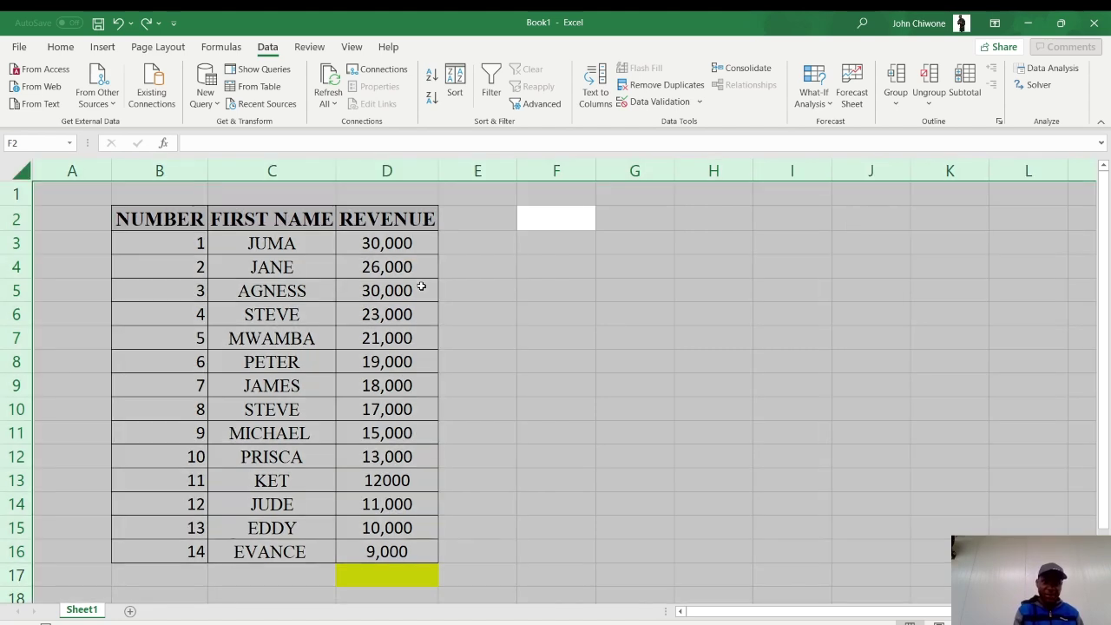
click(339, 260)
key(ctrl+a)
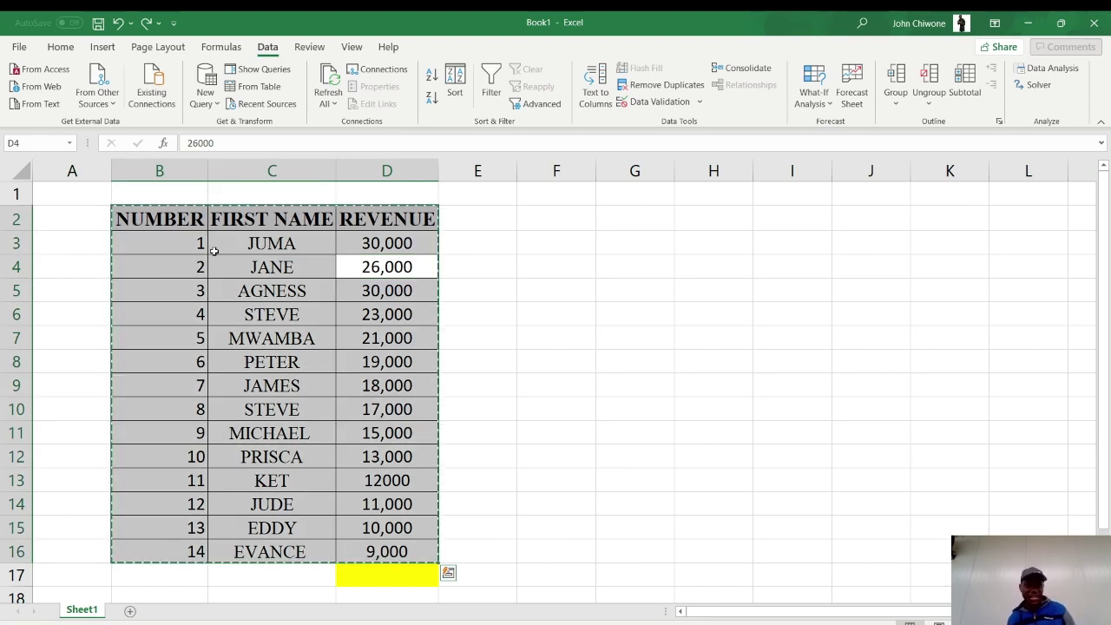
click(523, 283)
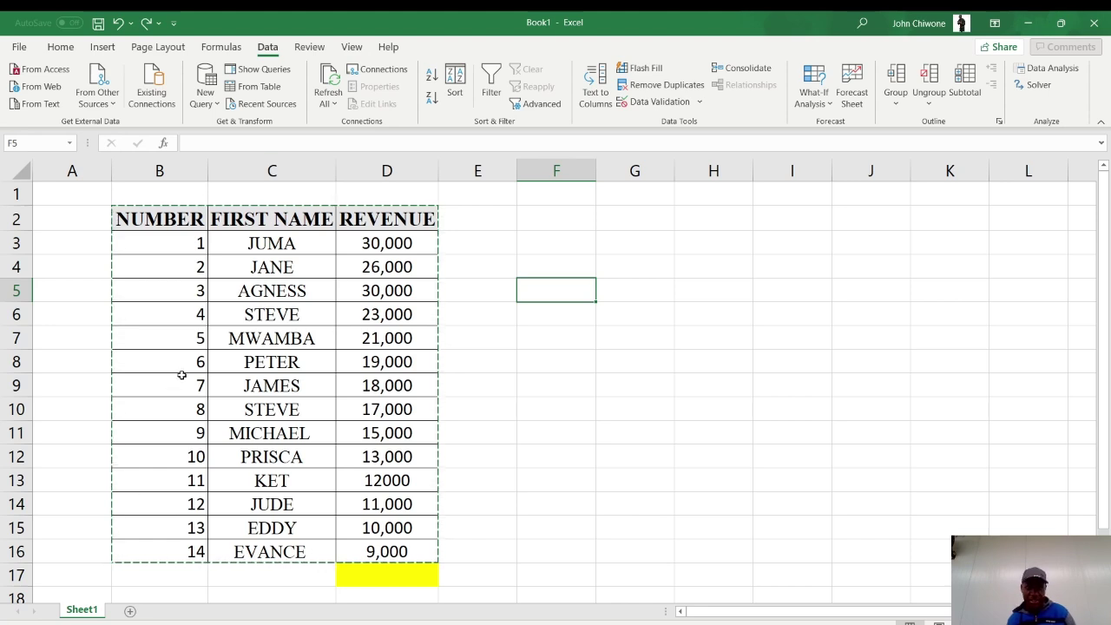
key(Escape)
click(379, 270)
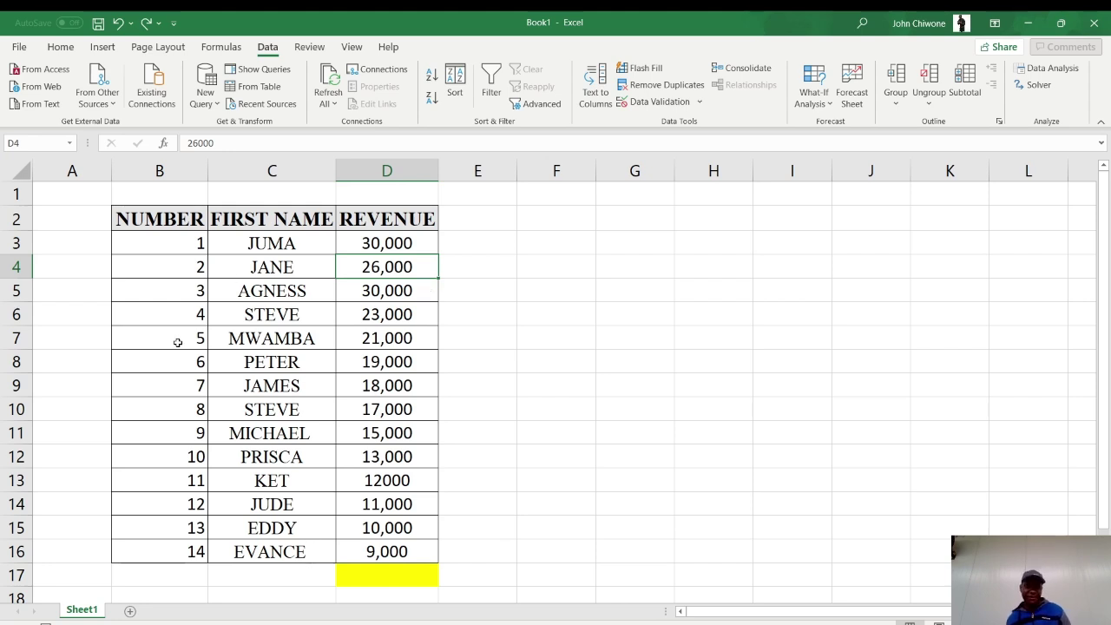
Enter a COUNTIF formula in C17 that counts how often the first name in C6 occurs within C3:C16.
click(233, 582)
scroll(240, 578, down, 1)
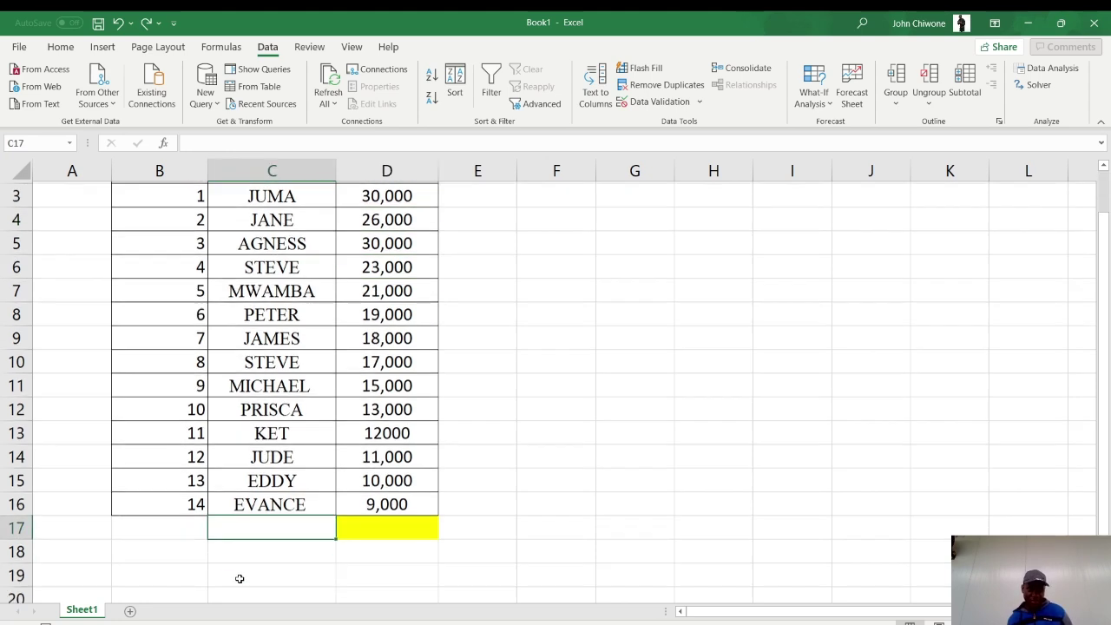
scroll(270, 538, down, 1)
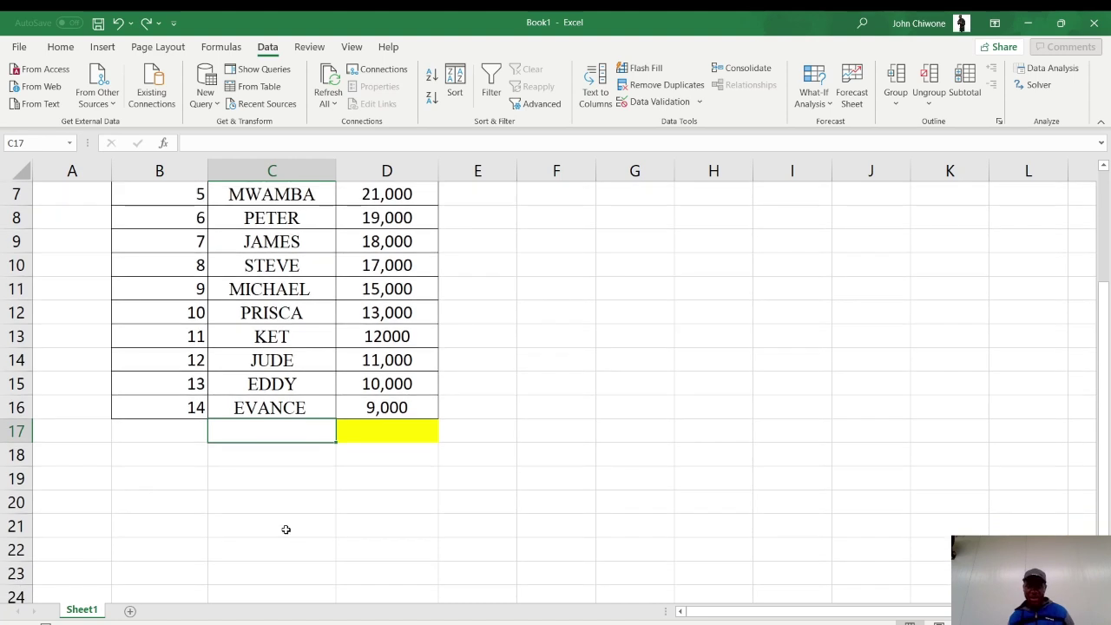
text(=)
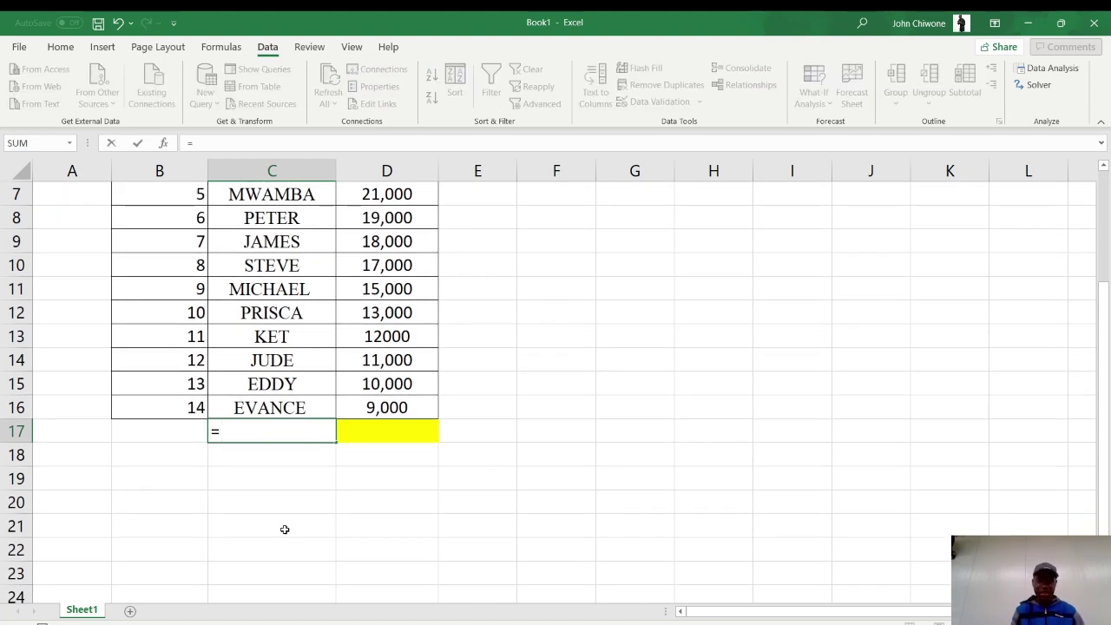
text(COUN)
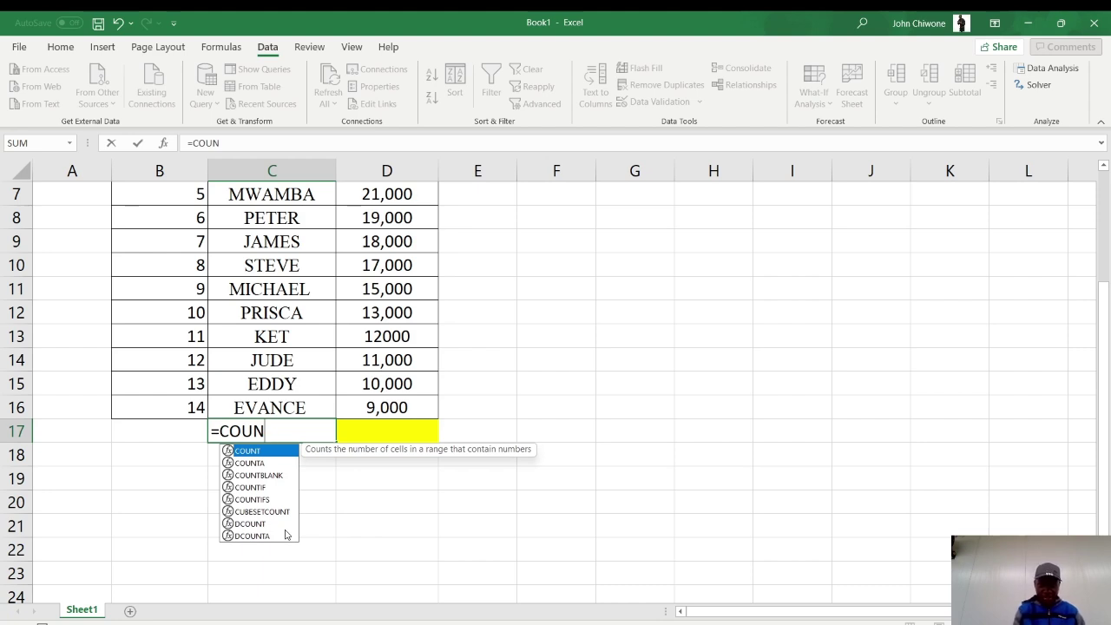
text(IF)
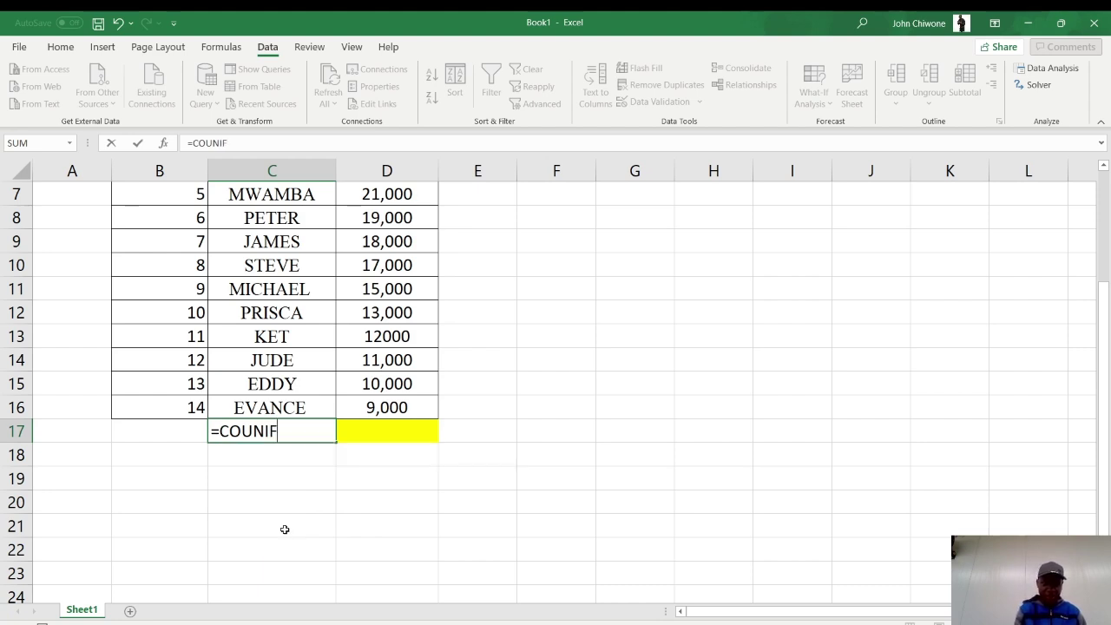
key(BackSpace)
key(BackSpace)
text(T)
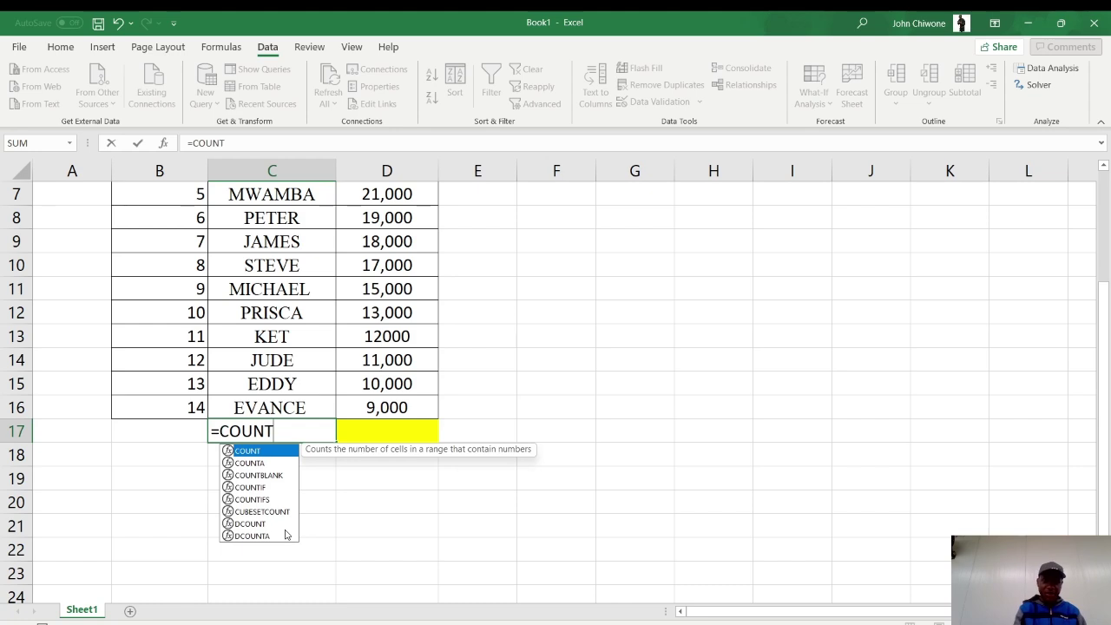
text(IF)
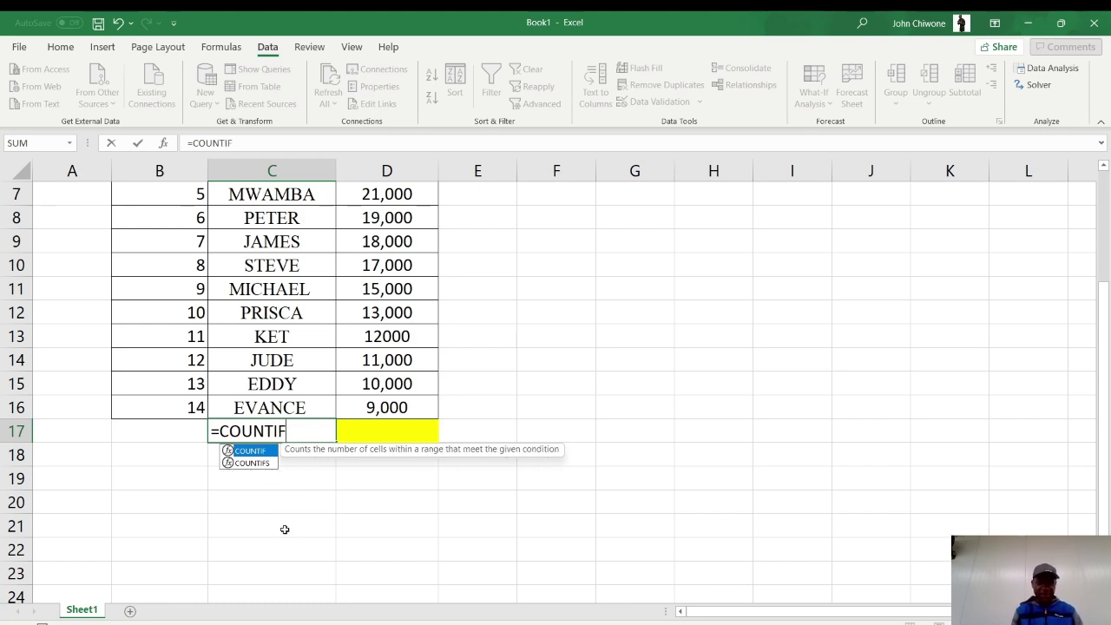
text(()
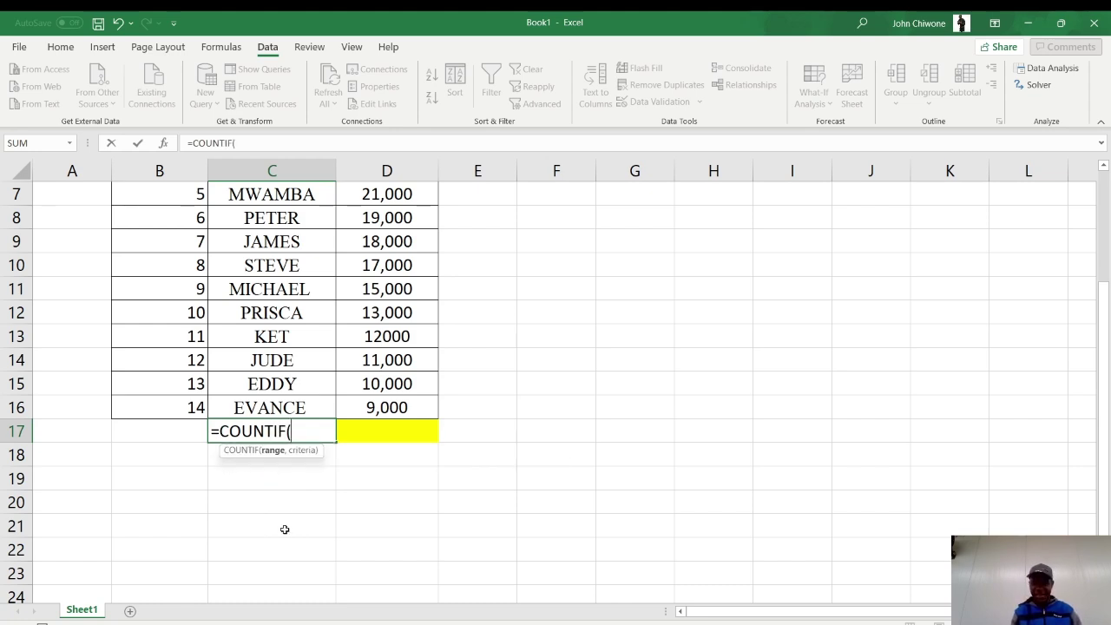
key(Up)
key(Up)
key(Up)
key(Up)
key(Up)
key(Up)
key(Up)
key(Up)
key(Up)
key(Up)
key(Up)
key(Up)
key(Up)
key(Up)
key(Up)
key(Up)
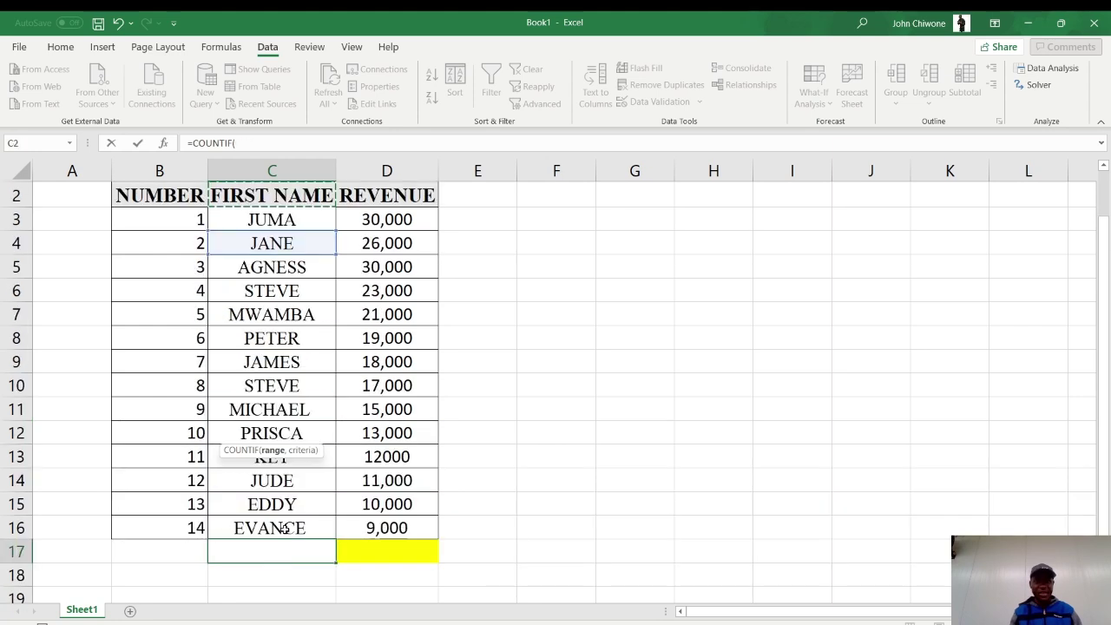
key(Down)
key(Down)
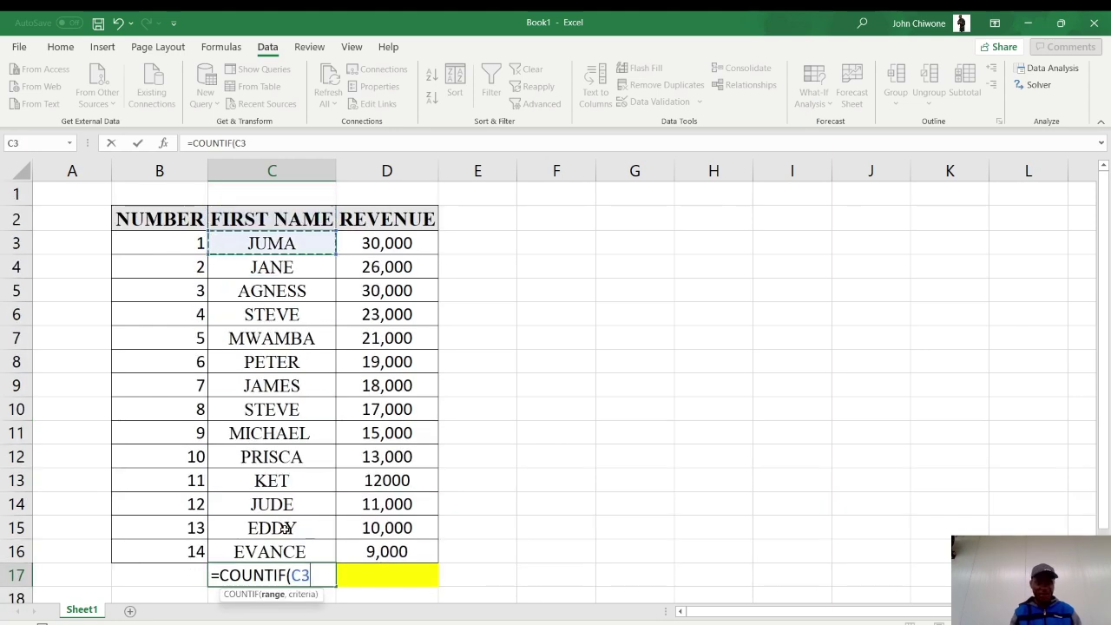
key(shift+Down)
key(shift+Down)
key(shift+Down)
key(shift+Down)
key(shift+Down)
key(shift+Down)
key(shift+Down)
key(shift+Down)
key(shift+Down)
key(shift+Down)
key(shift+Down)
key(shift+Down)
key(shift+Down)
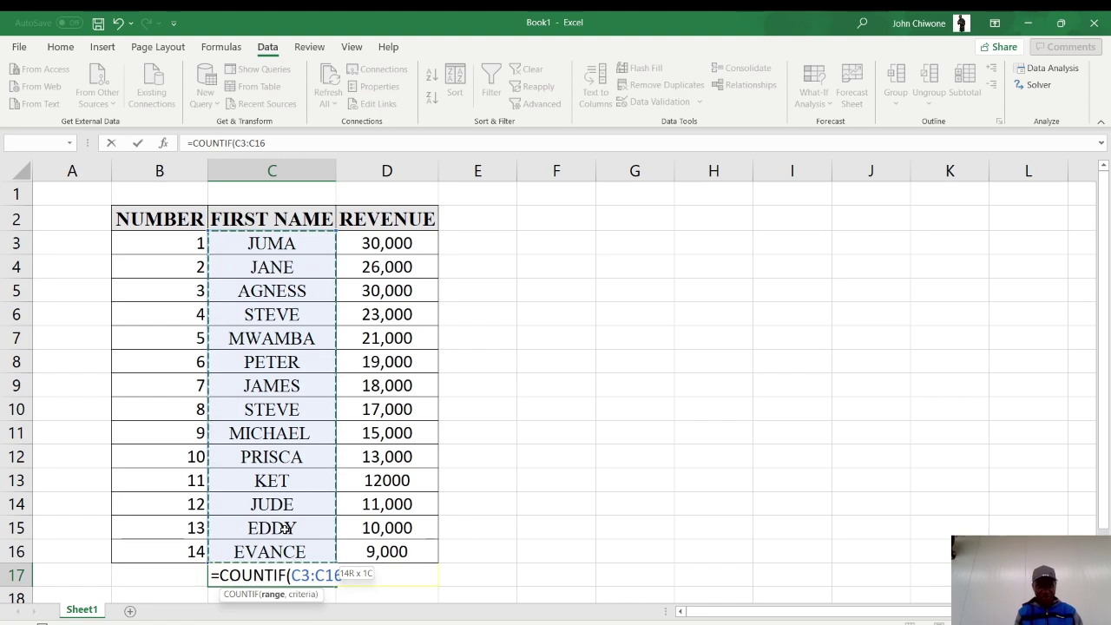
text(,)
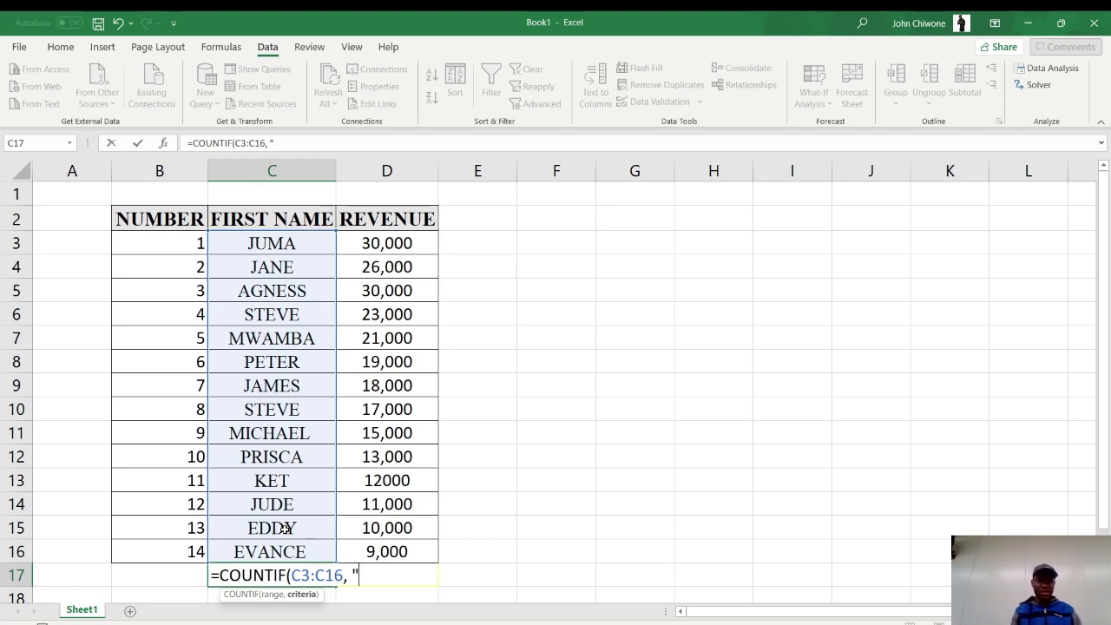
text(STEVE)
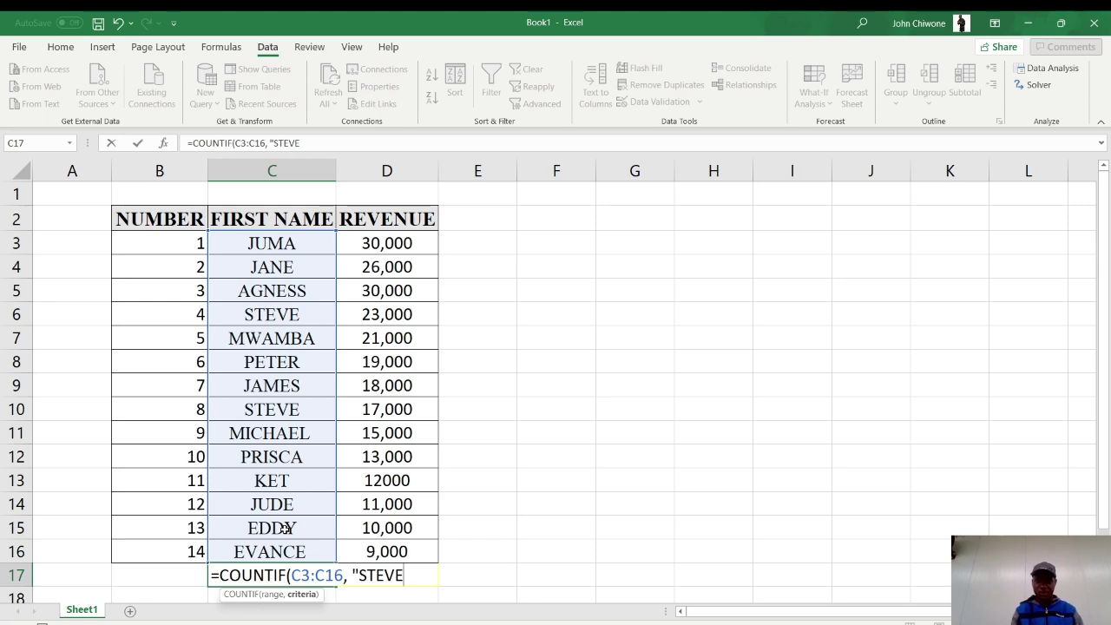
text("))
key(Return)
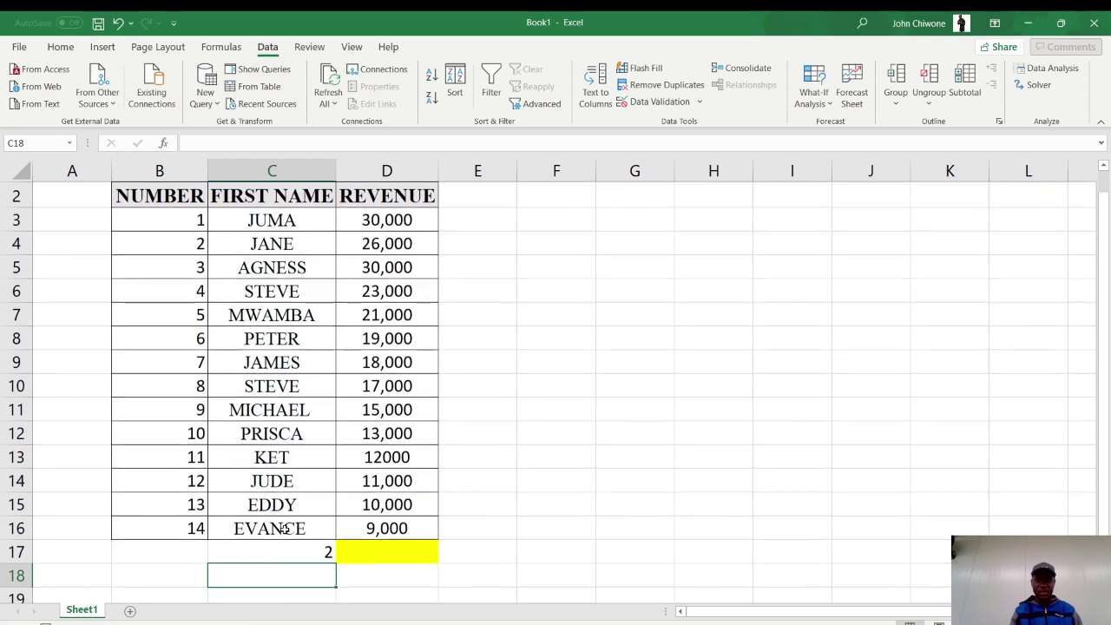
Try replacing the formula in C17 with a COUNTIF over C3:C17 that counts the first name in C4.
click(311, 542)
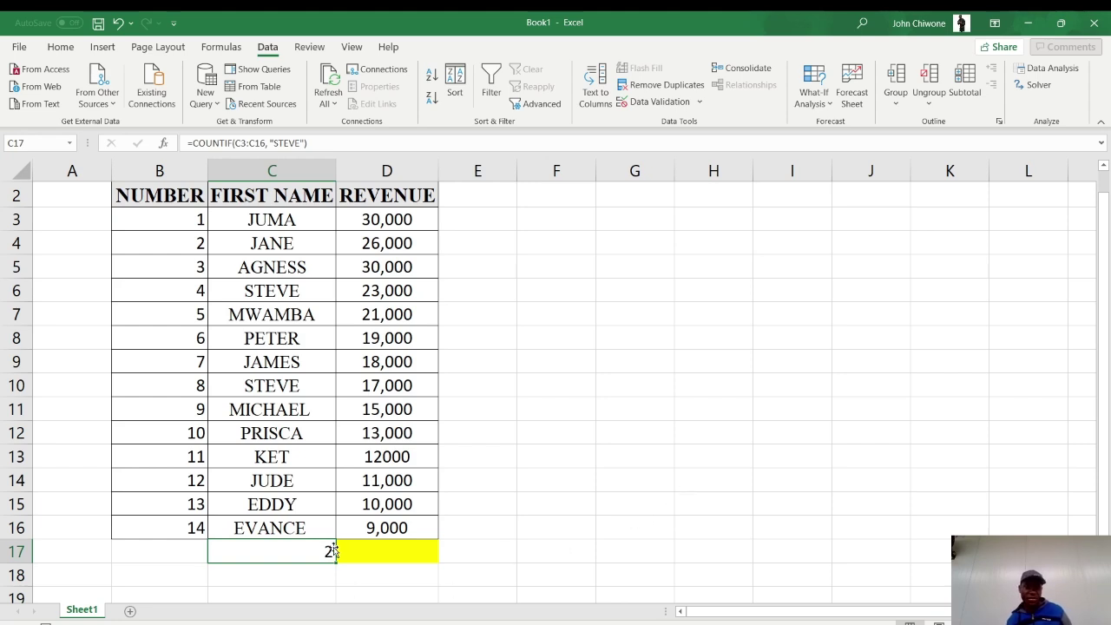
text(=)
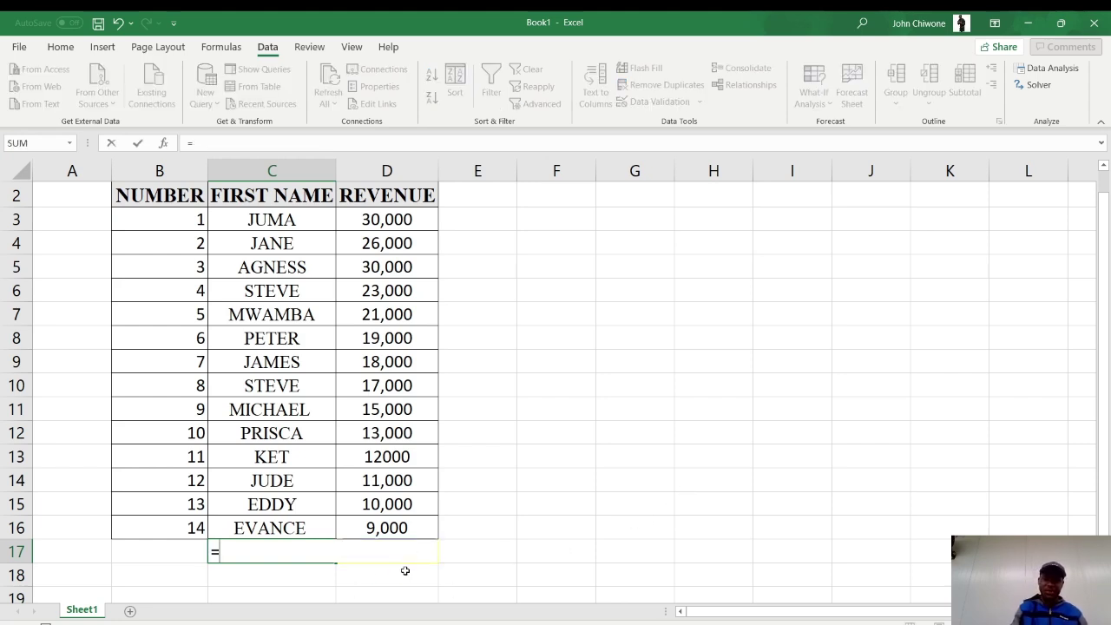
text(COU)
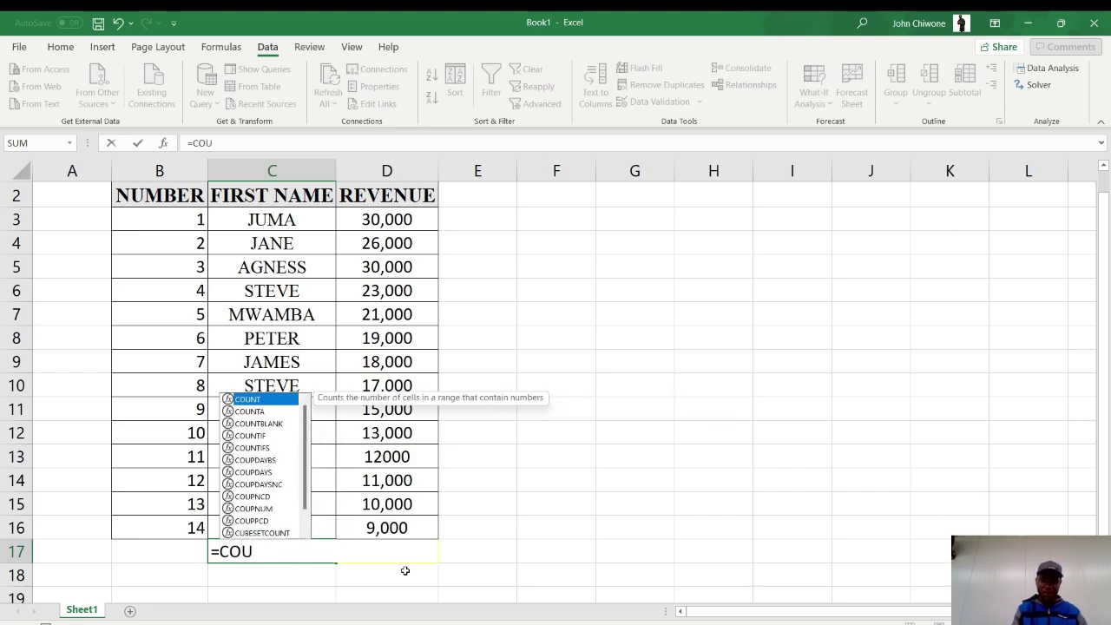
text(NIF)
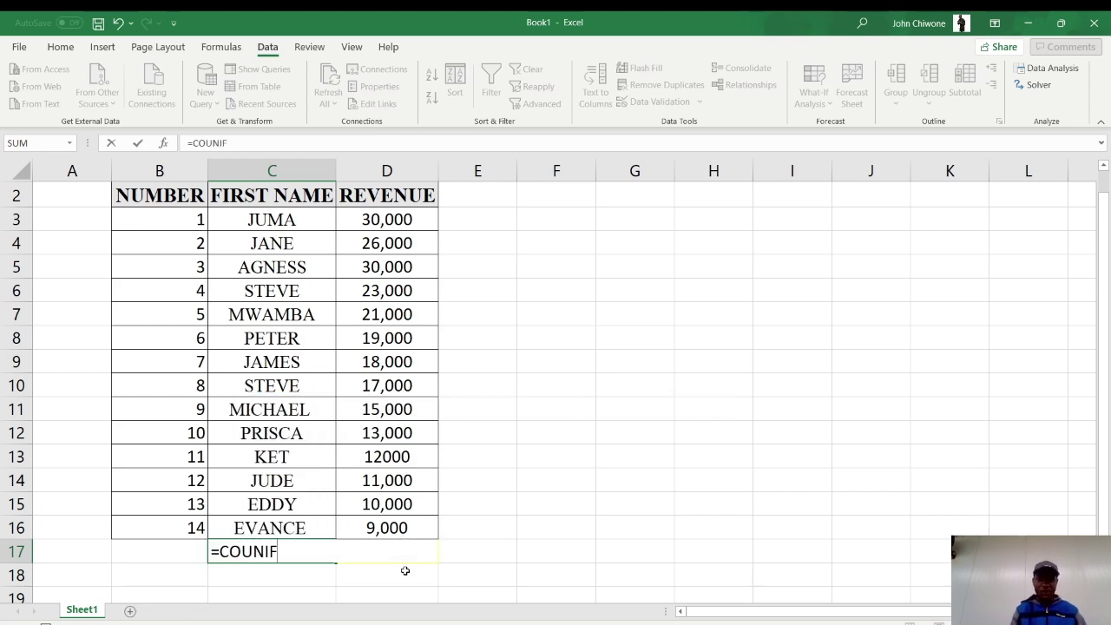
key(BackSpace)
key(BackSpace)
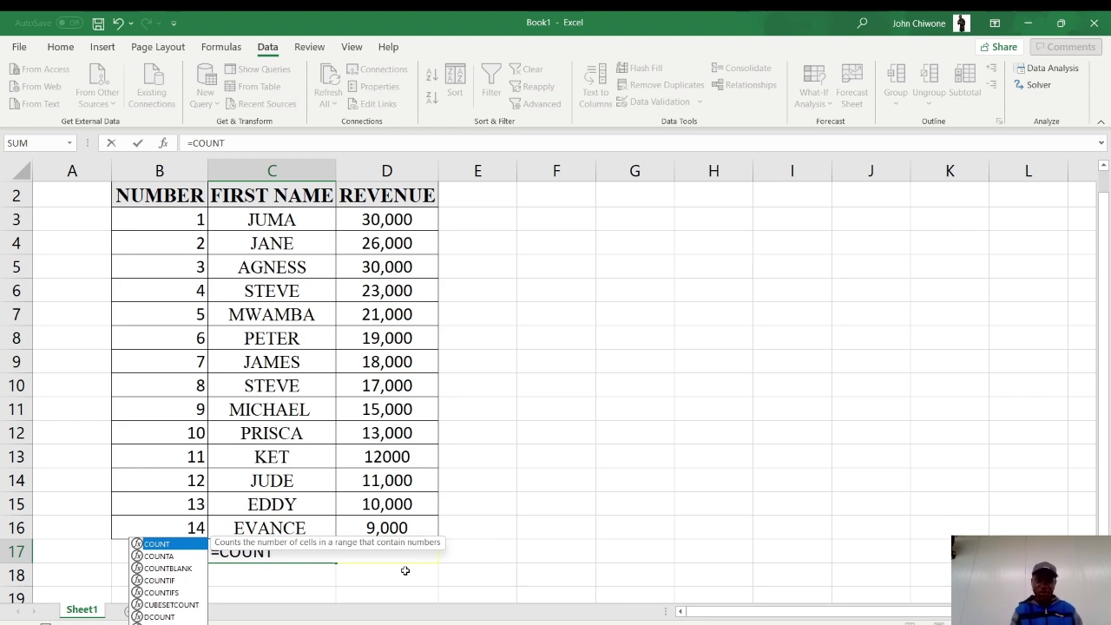
text(IF)
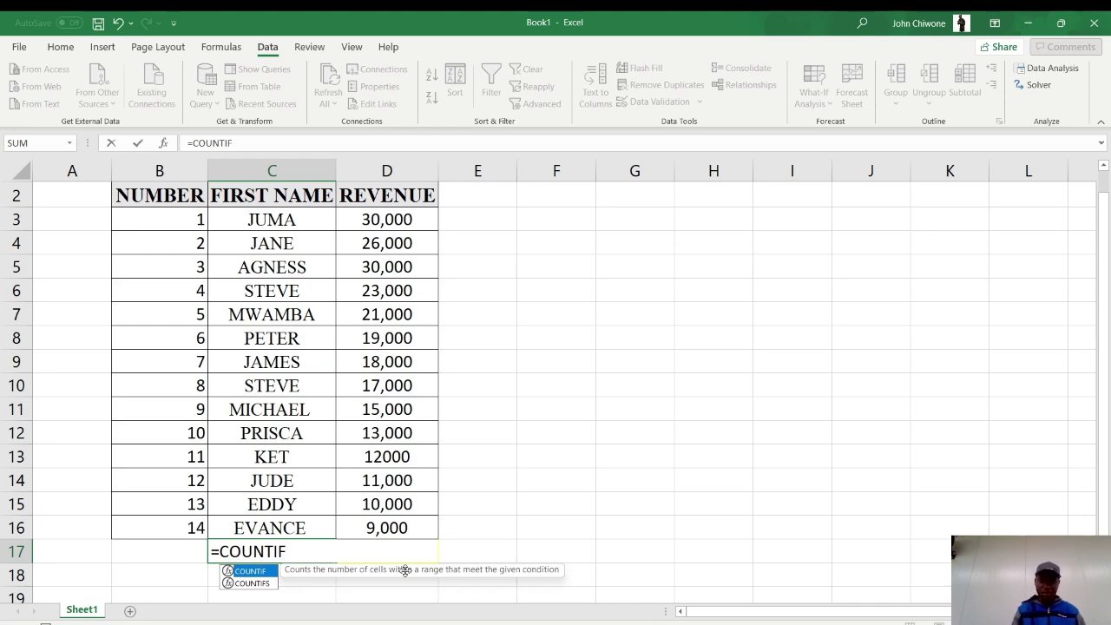
text(()
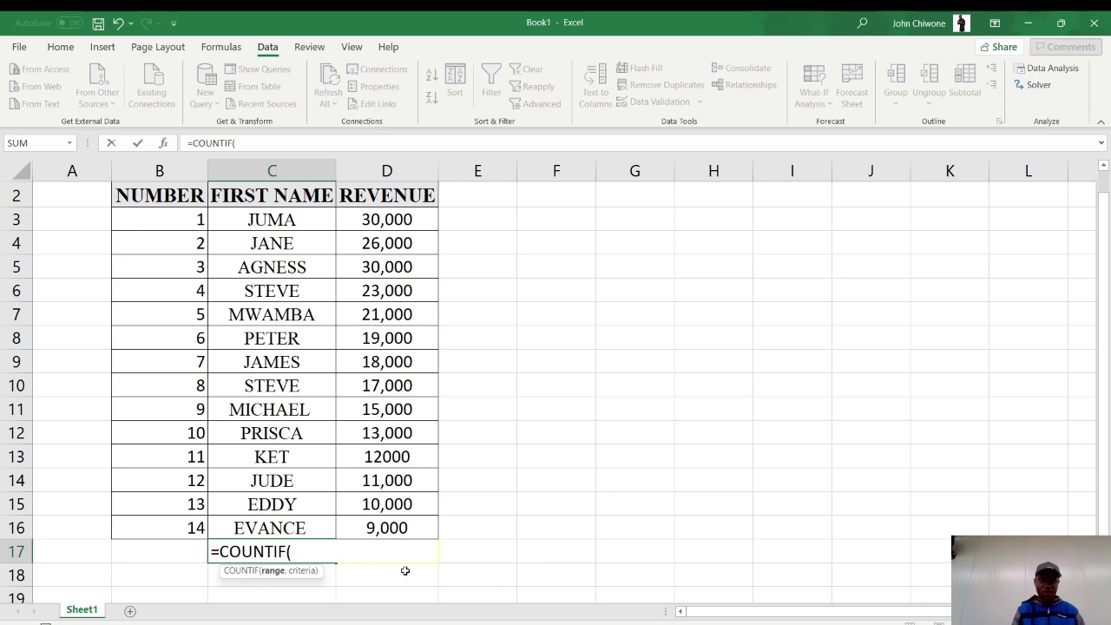
click(283, 219)
key(ctrl+shift+Down)
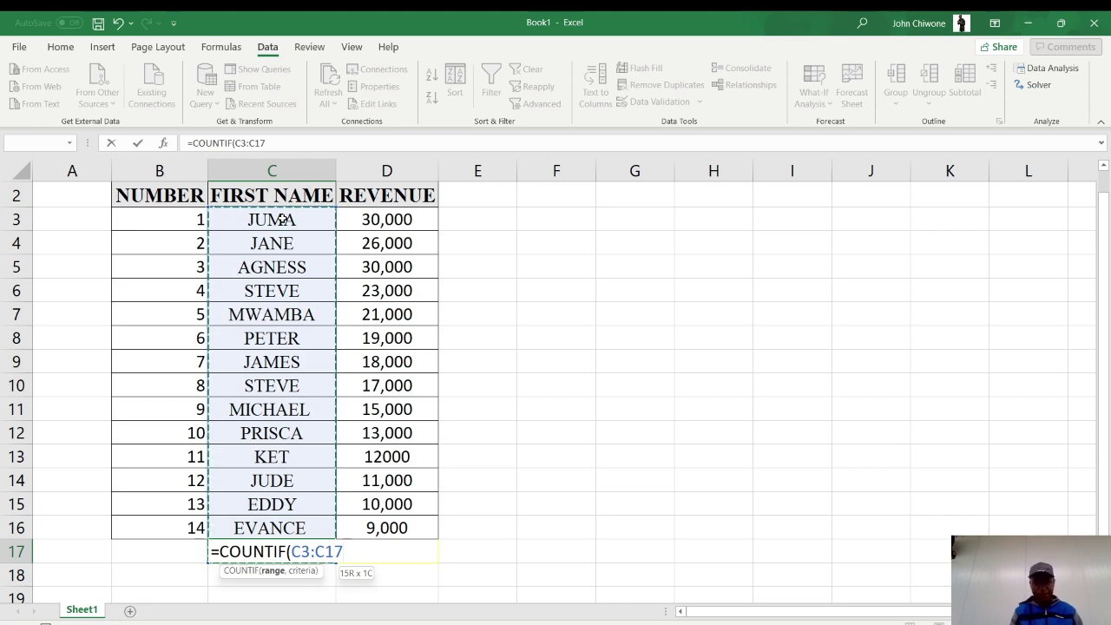
text(,)
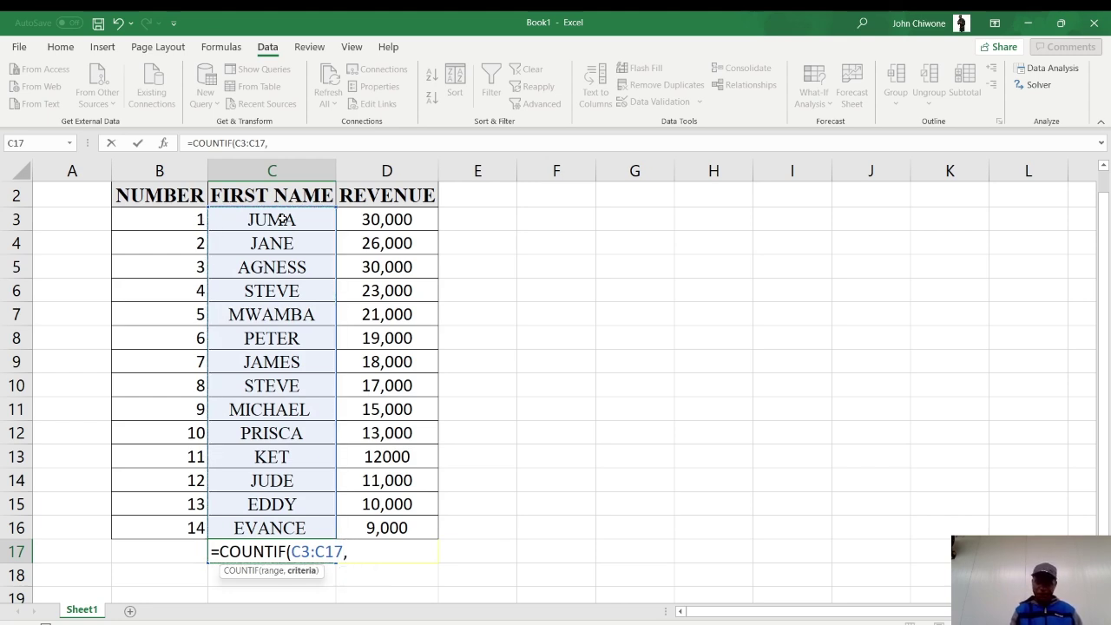
text(")
text(JANE)
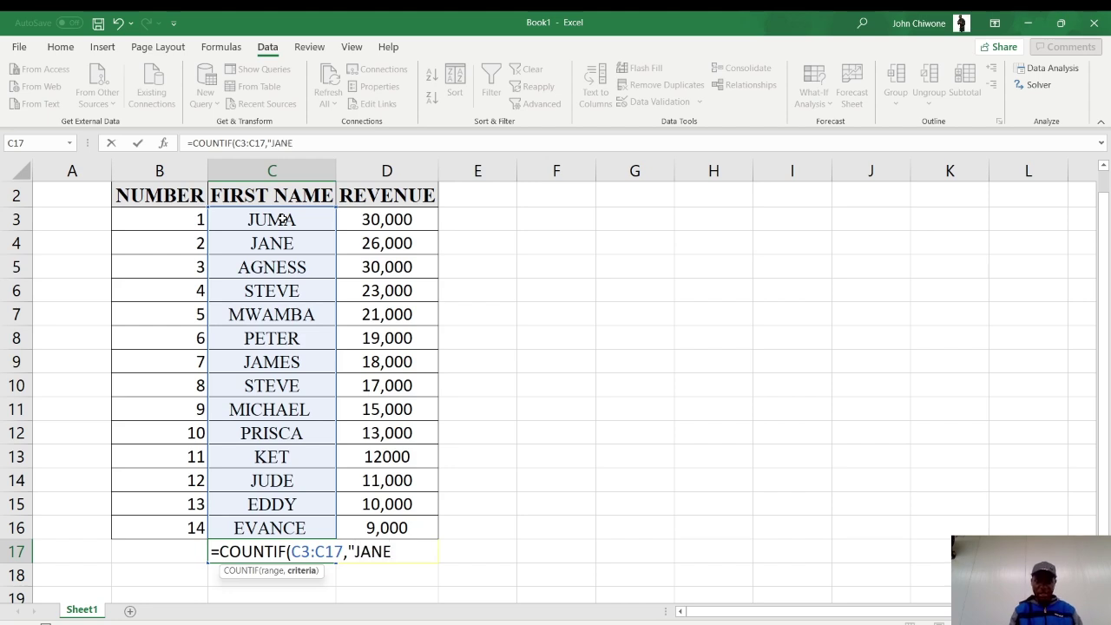
text("))
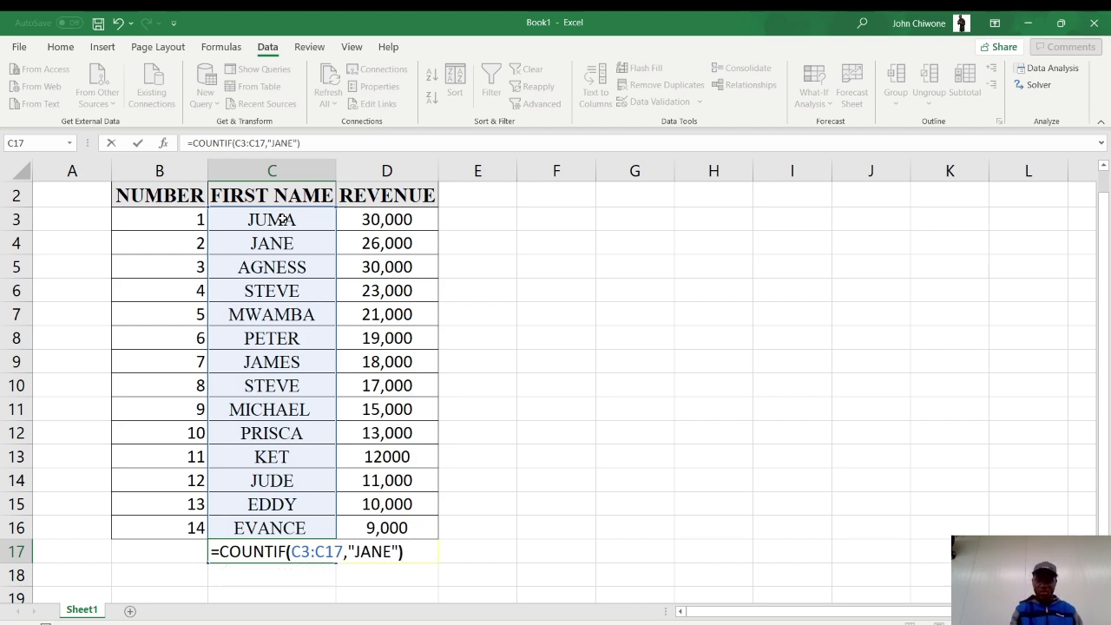
key(Return)
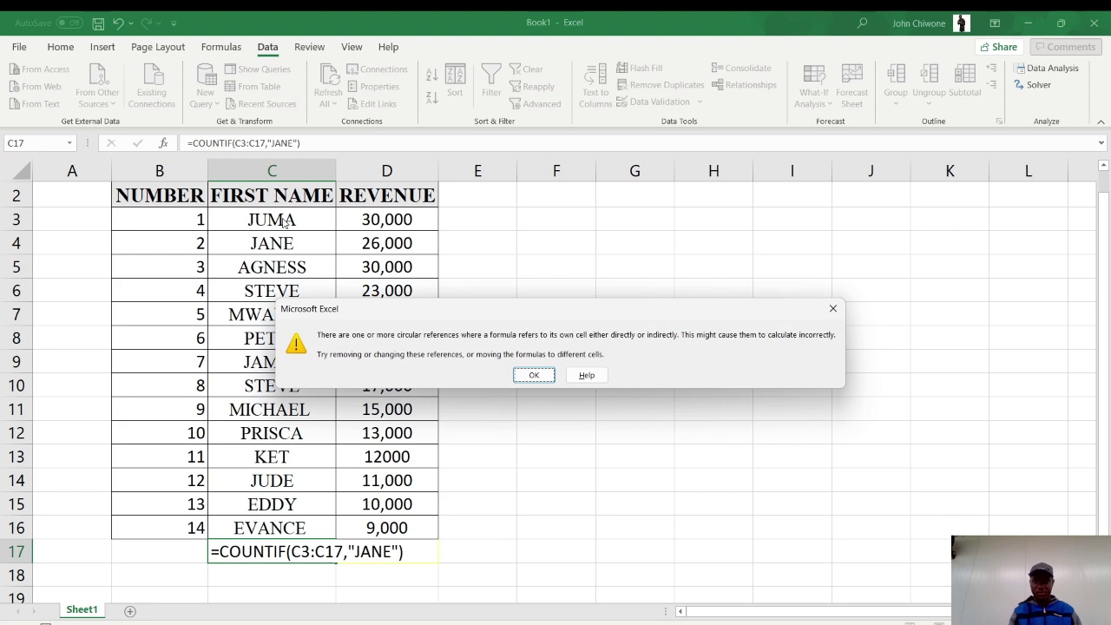
key(Return)
Clear the COUNTIF formula from cell C17 and select the empty cell F5.
key(Up)
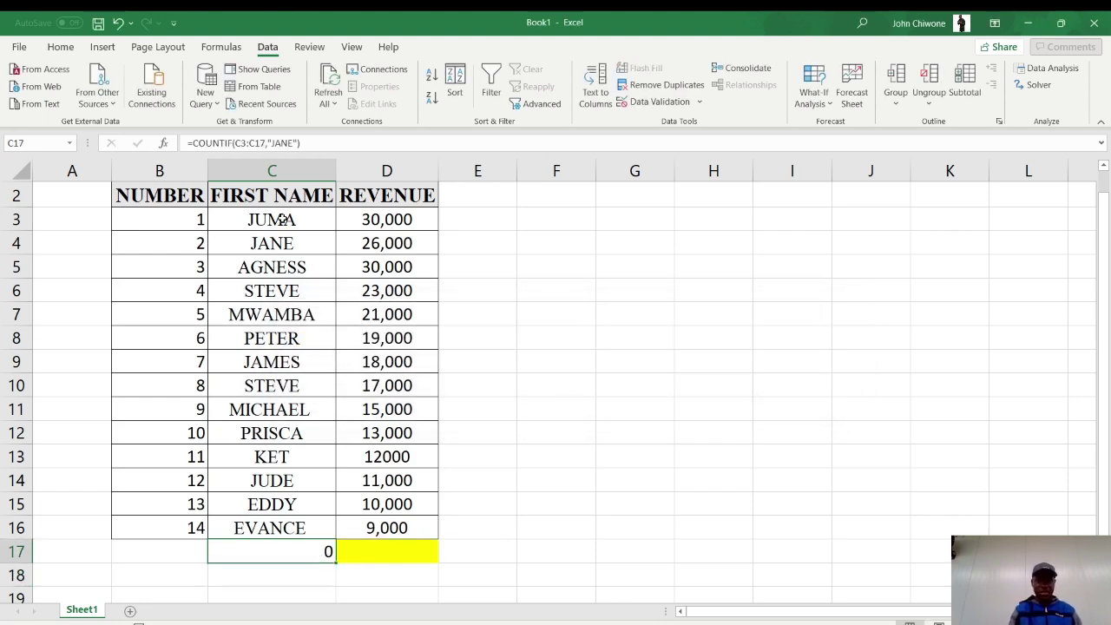
key(Delete)
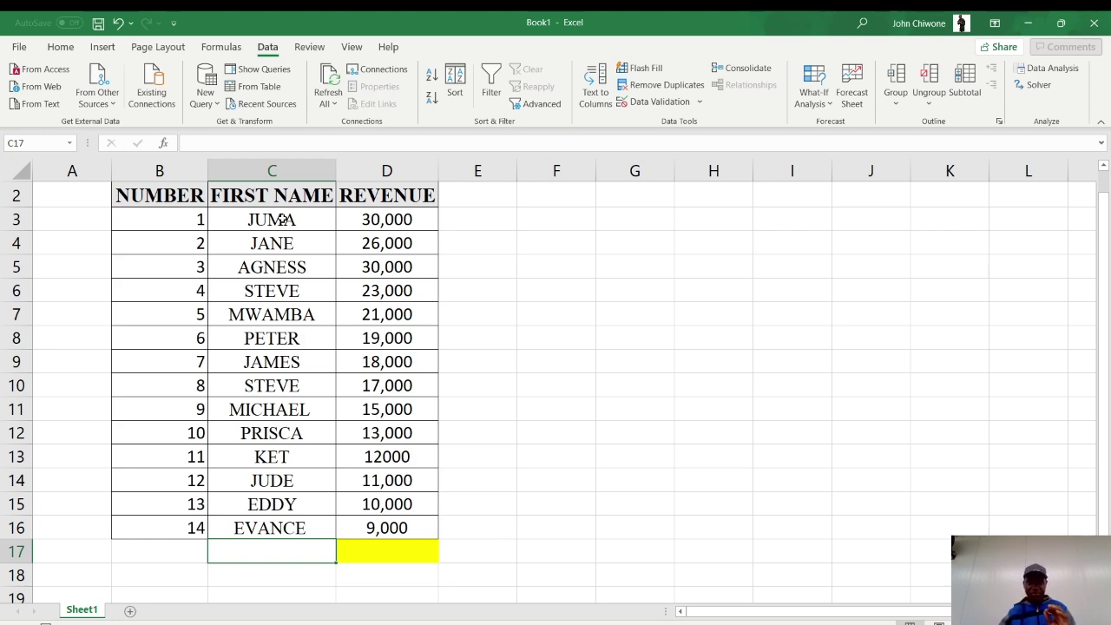
click(260, 296)
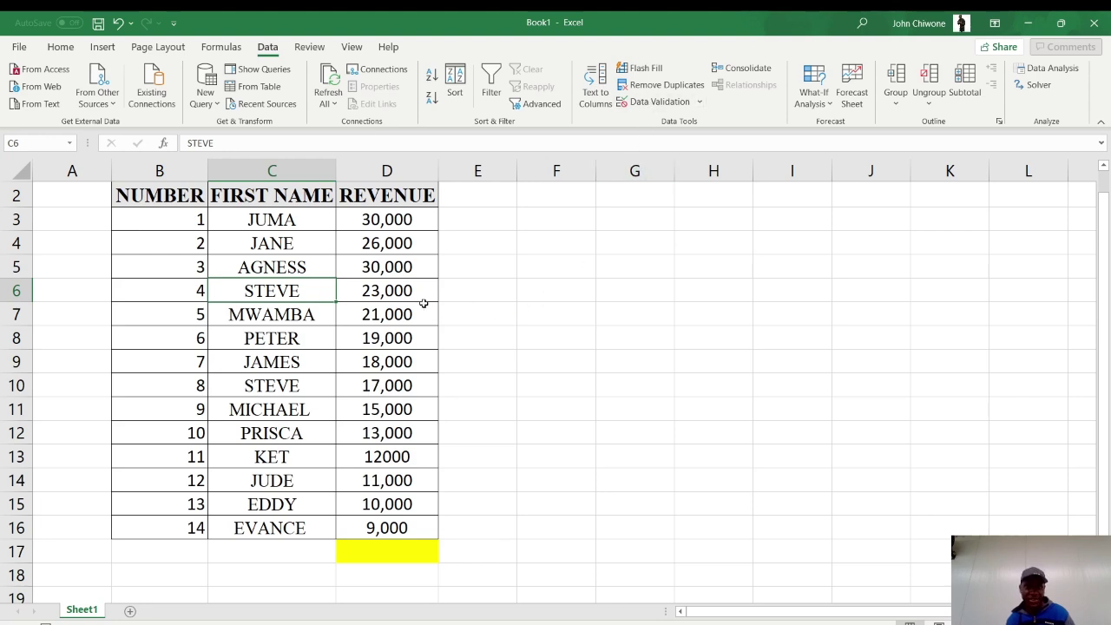
click(522, 272)
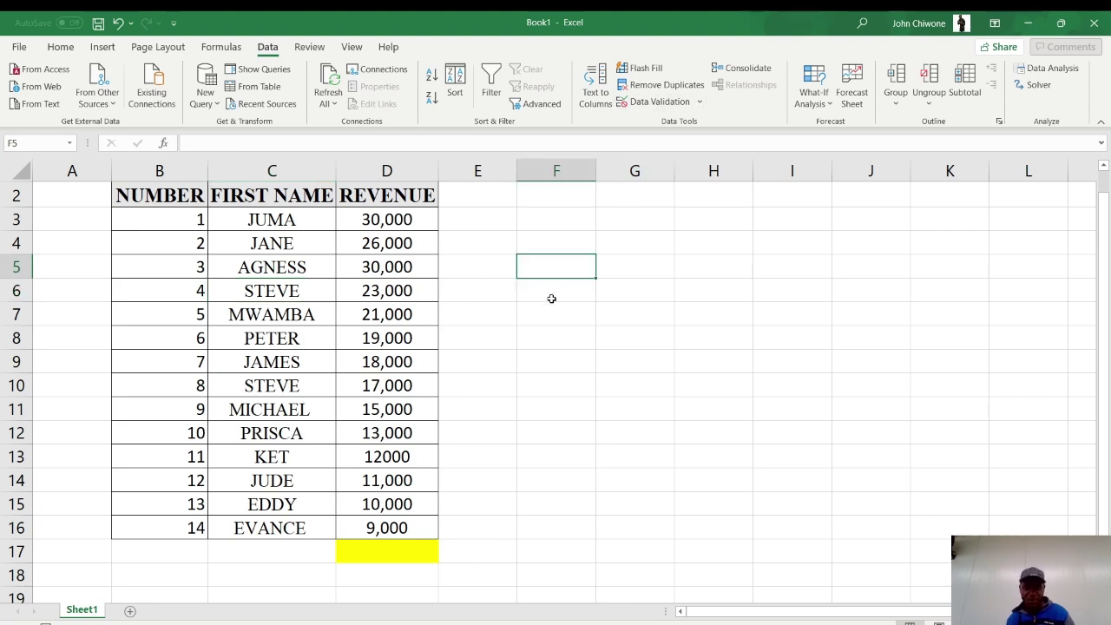
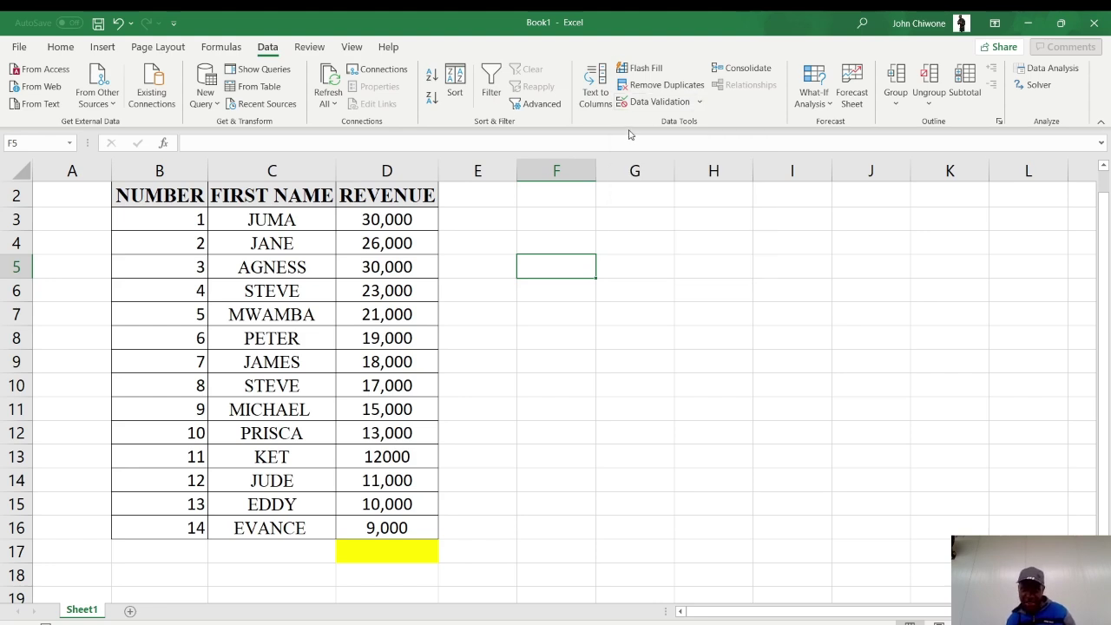
Add a list data validation with an in-cell drop-down to F5, using the first names in C3:C16 as the source.
click(701, 103)
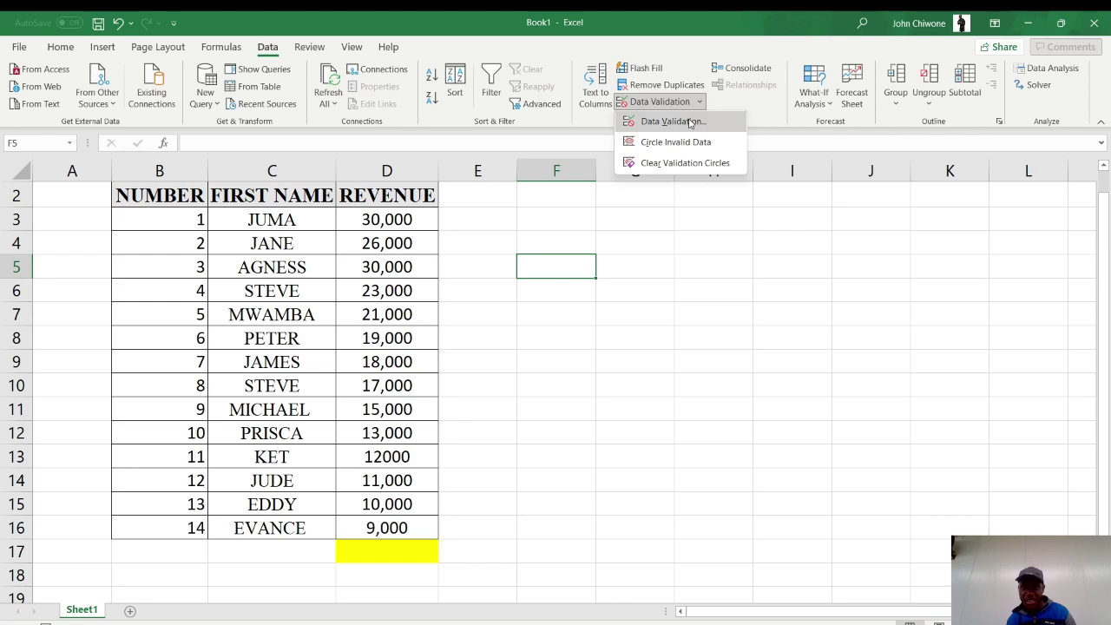
click(691, 122)
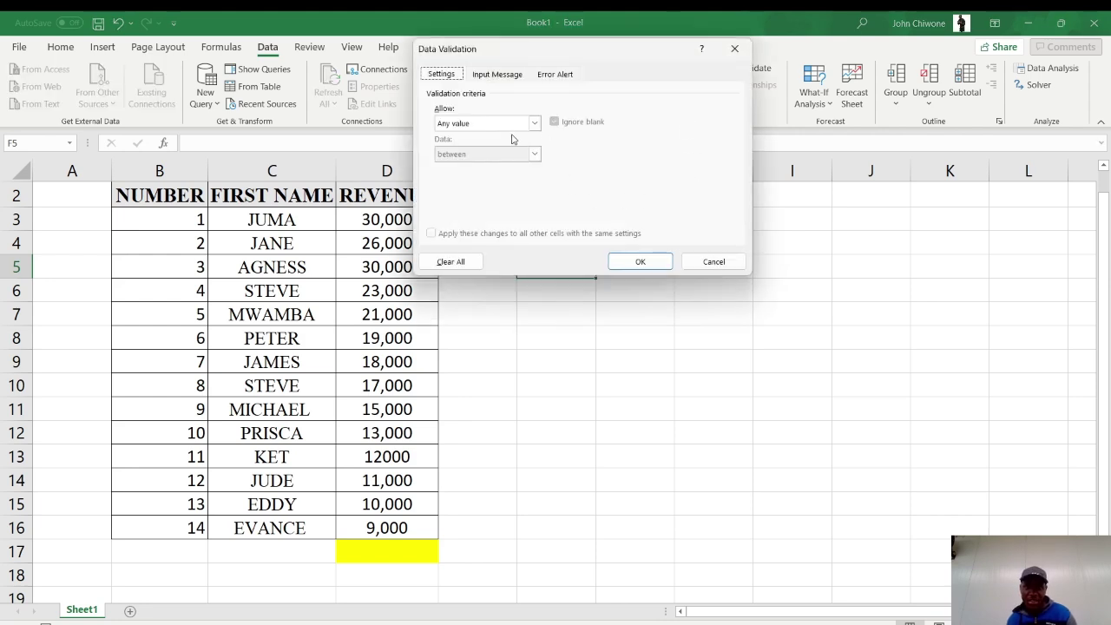
click(534, 123)
click(467, 166)
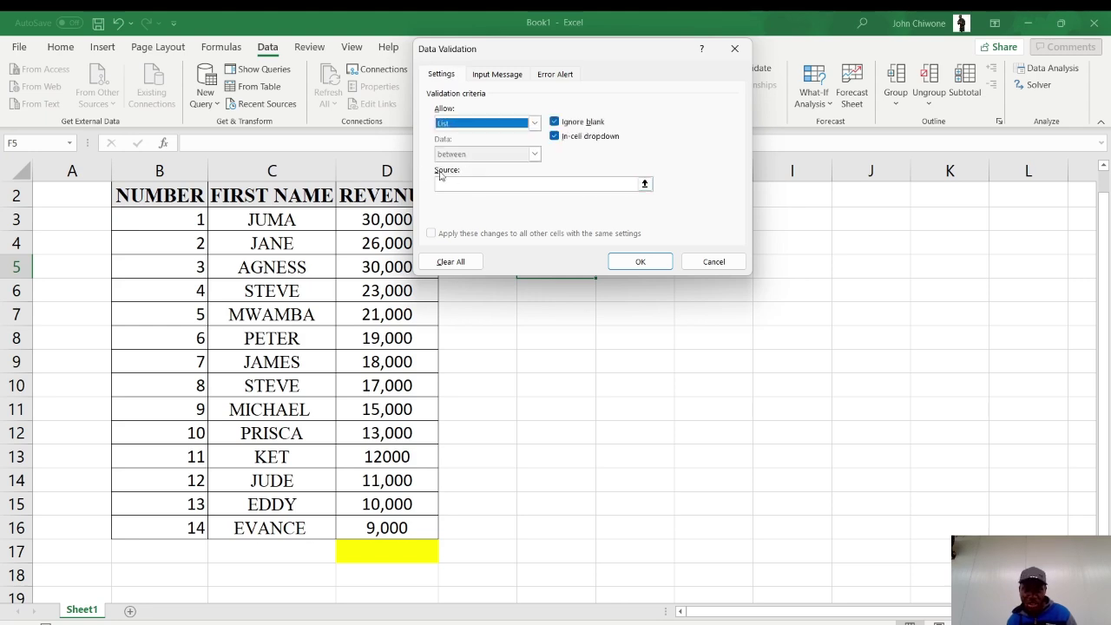
click(645, 184)
click(646, 184)
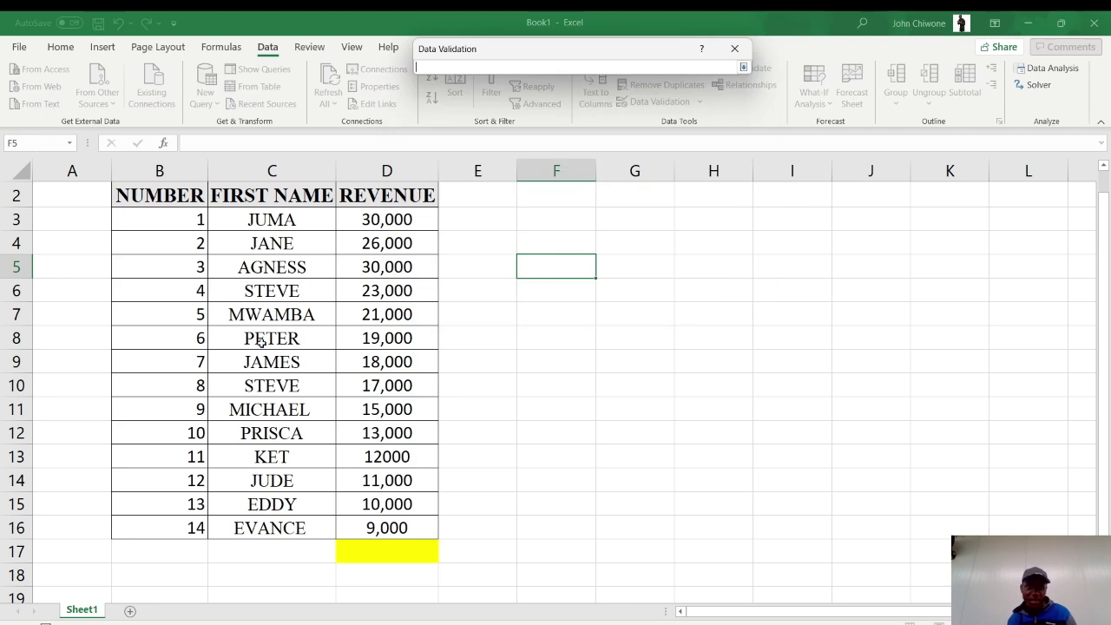
click(273, 221)
key(ctrl+shift+Down)
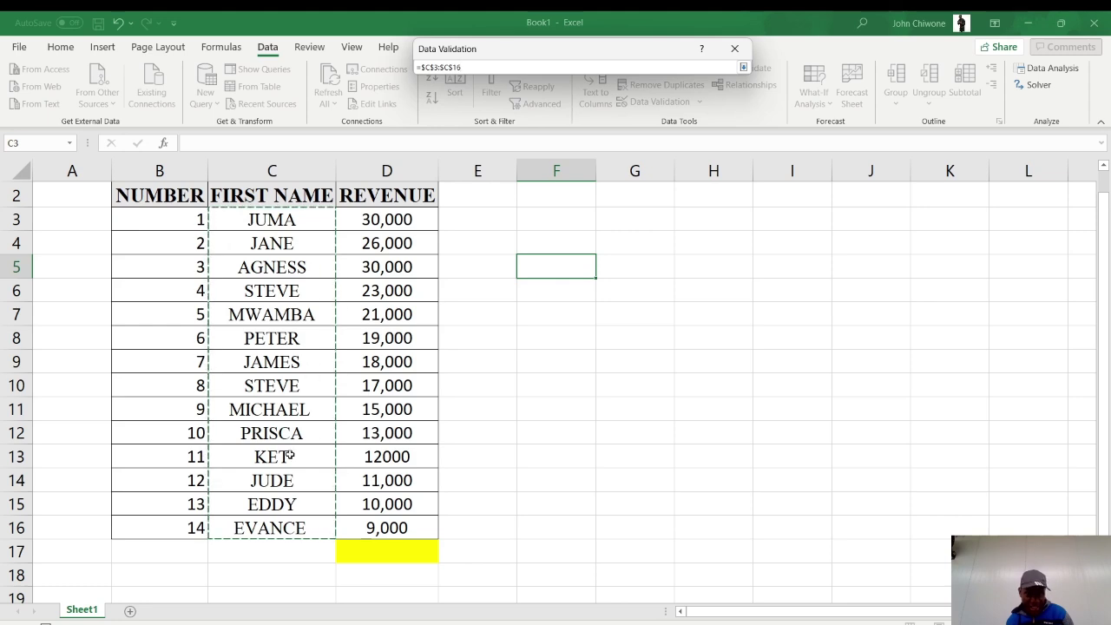
click(743, 67)
click(632, 260)
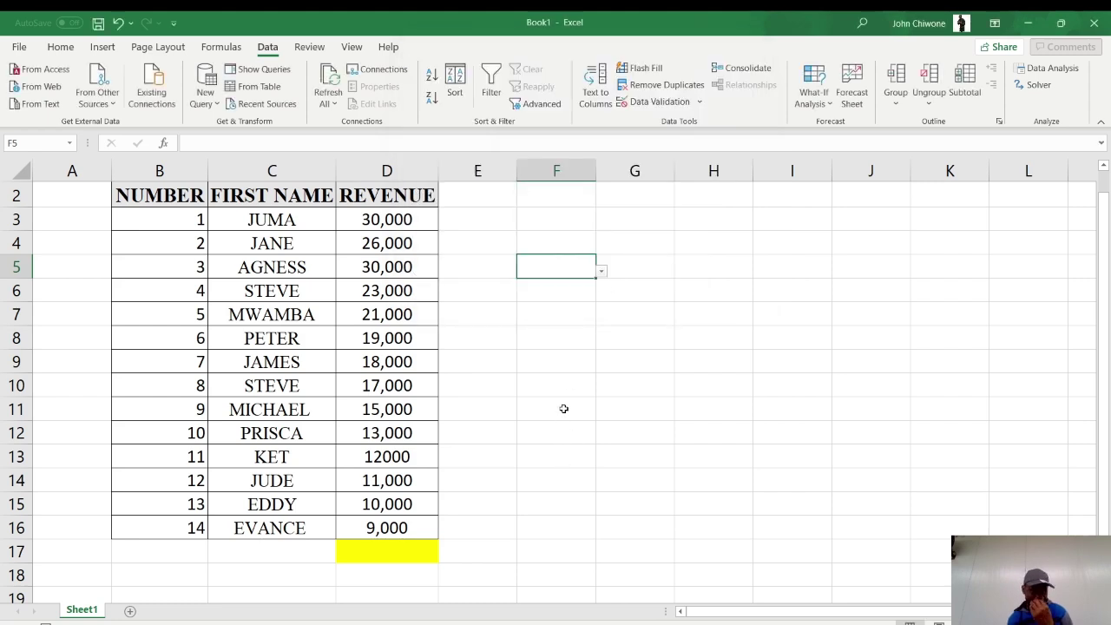
Try the drop-down in F5 by choosing several different first names from the list, and clear the cell.
click(568, 405)
click(568, 269)
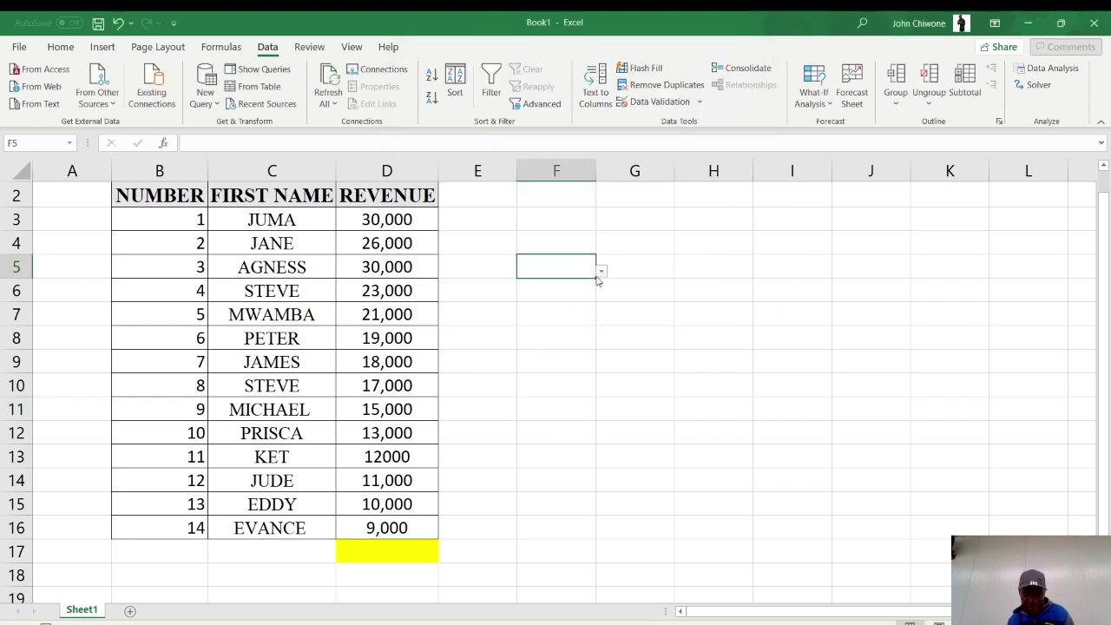
click(601, 272)
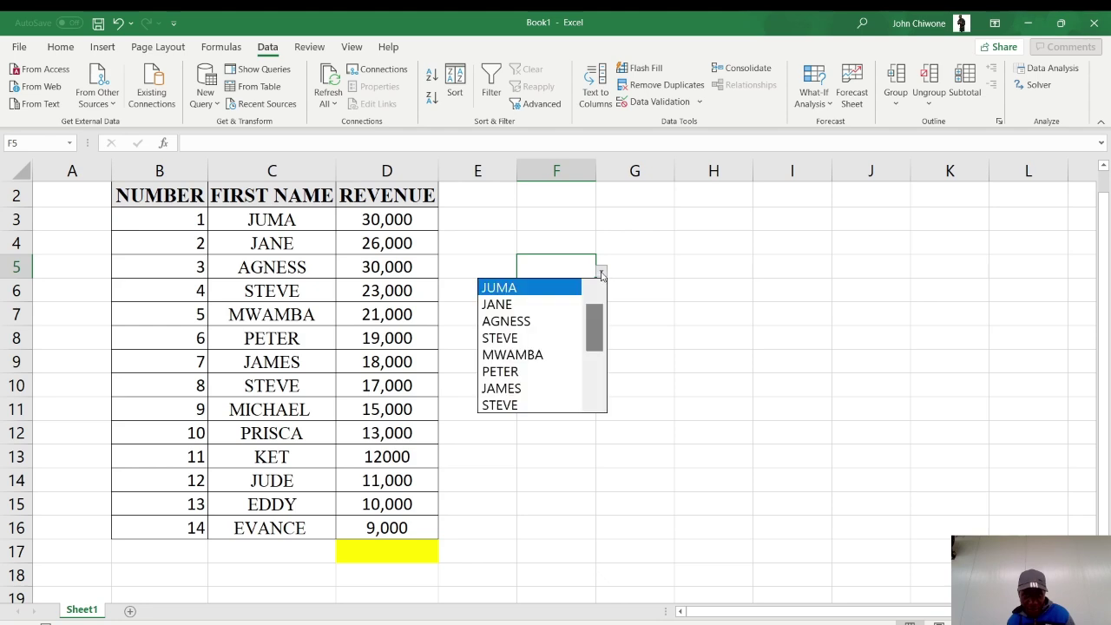
click(514, 354)
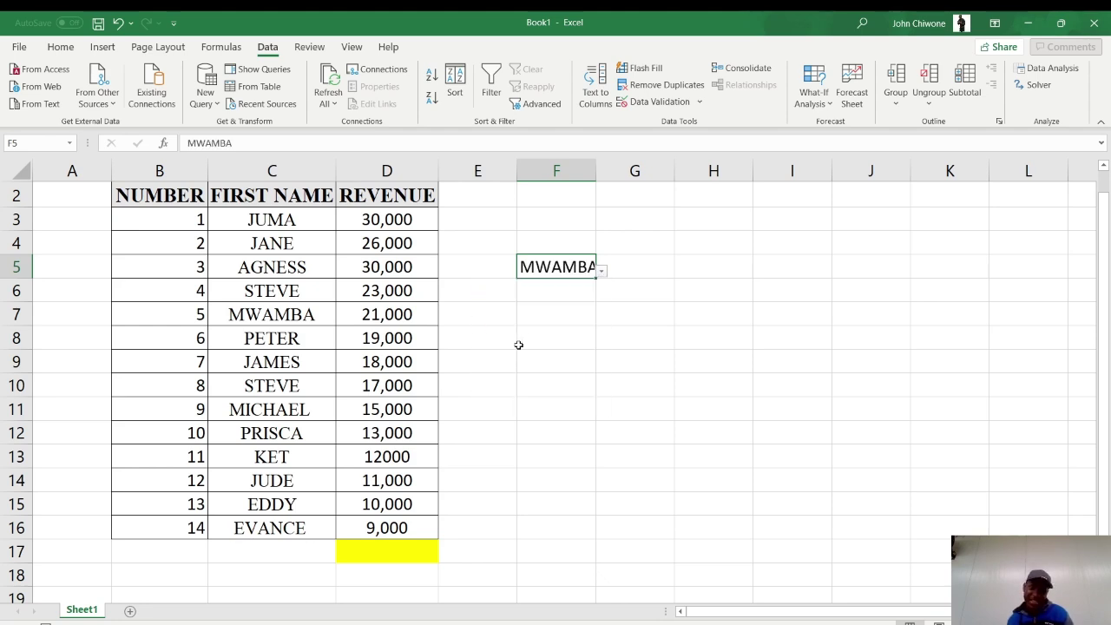
click(600, 272)
click(531, 371)
click(598, 270)
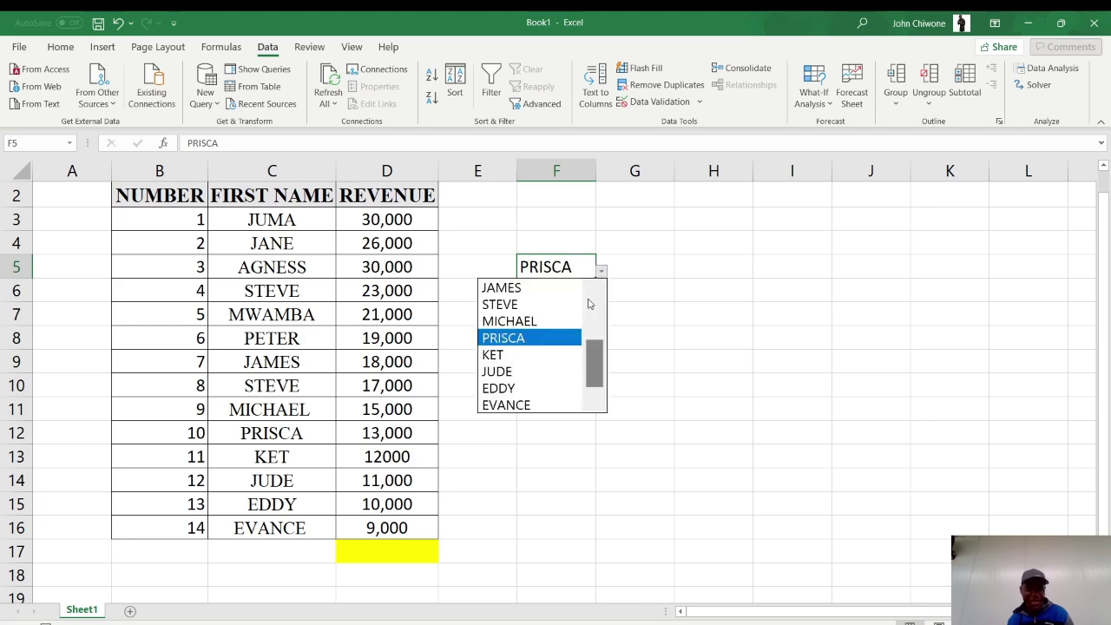
click(528, 388)
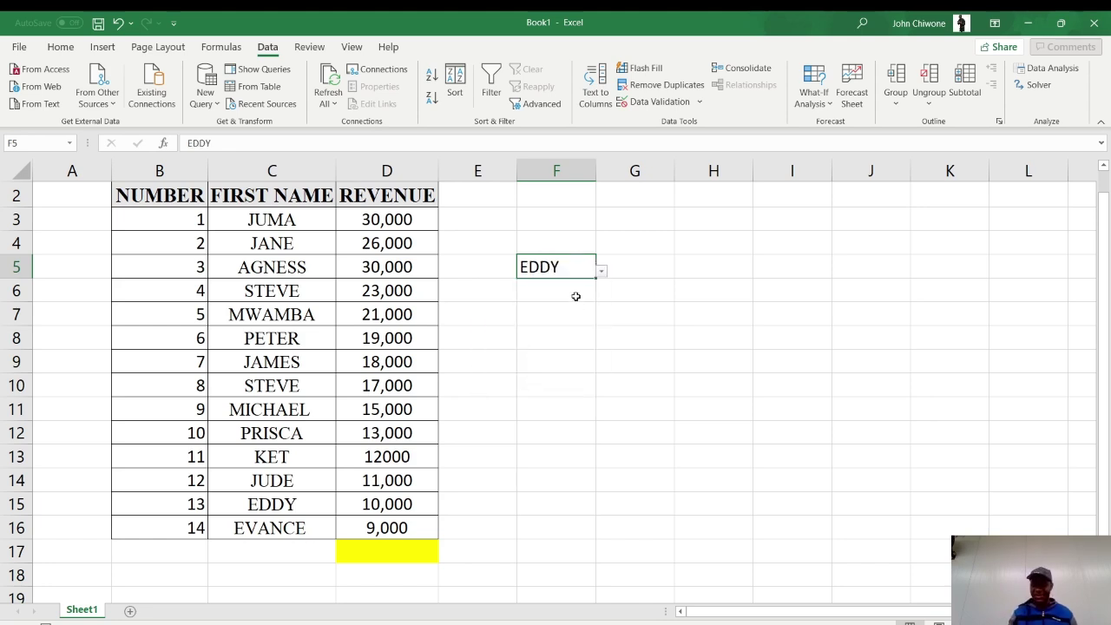
key(Delete)
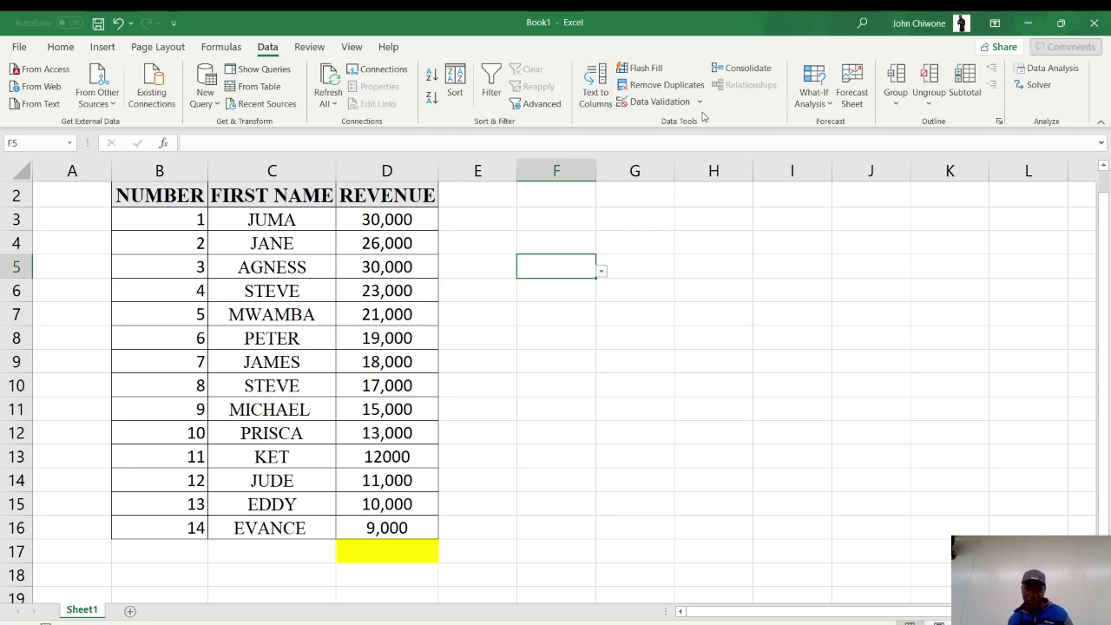
Try the commands for clearing validation circles and circling invalid data on F5, and check its validation settings without changing them.
click(701, 105)
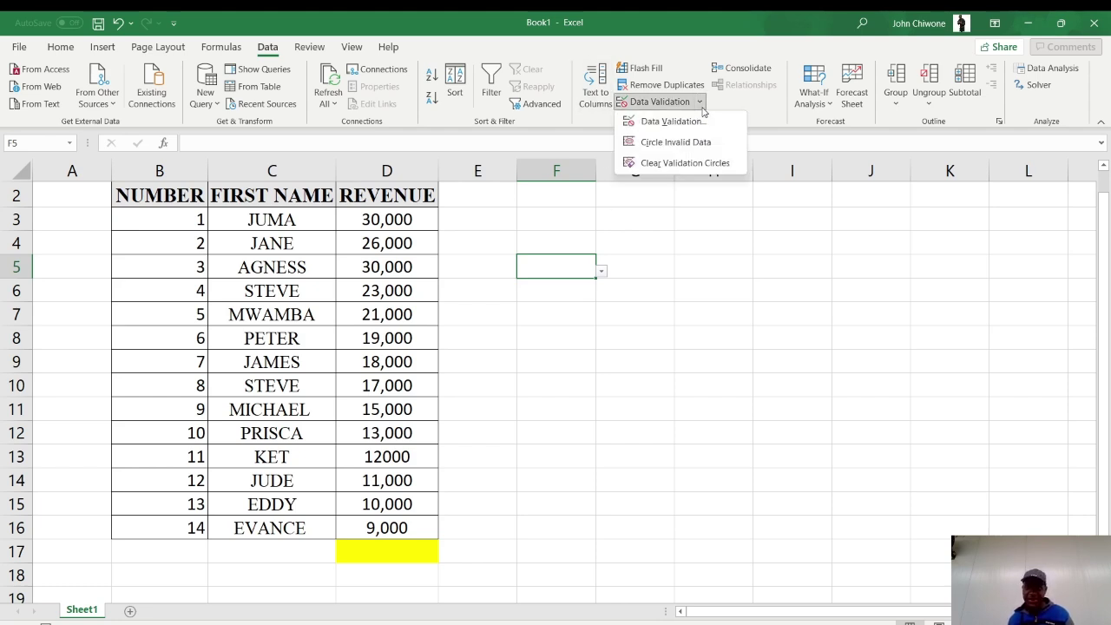
click(701, 164)
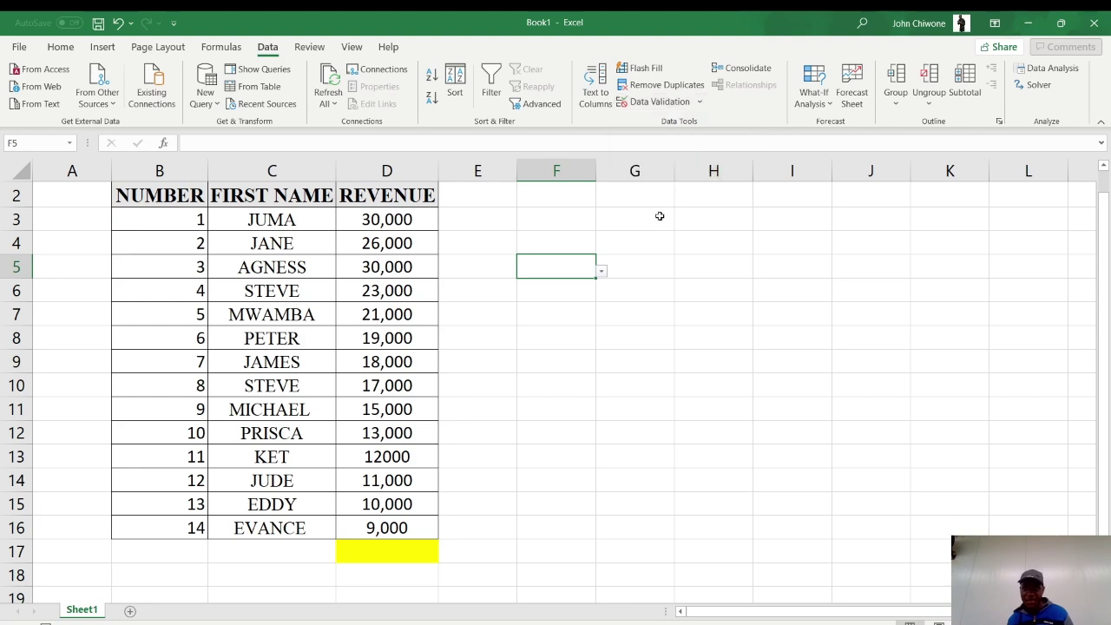
click(690, 110)
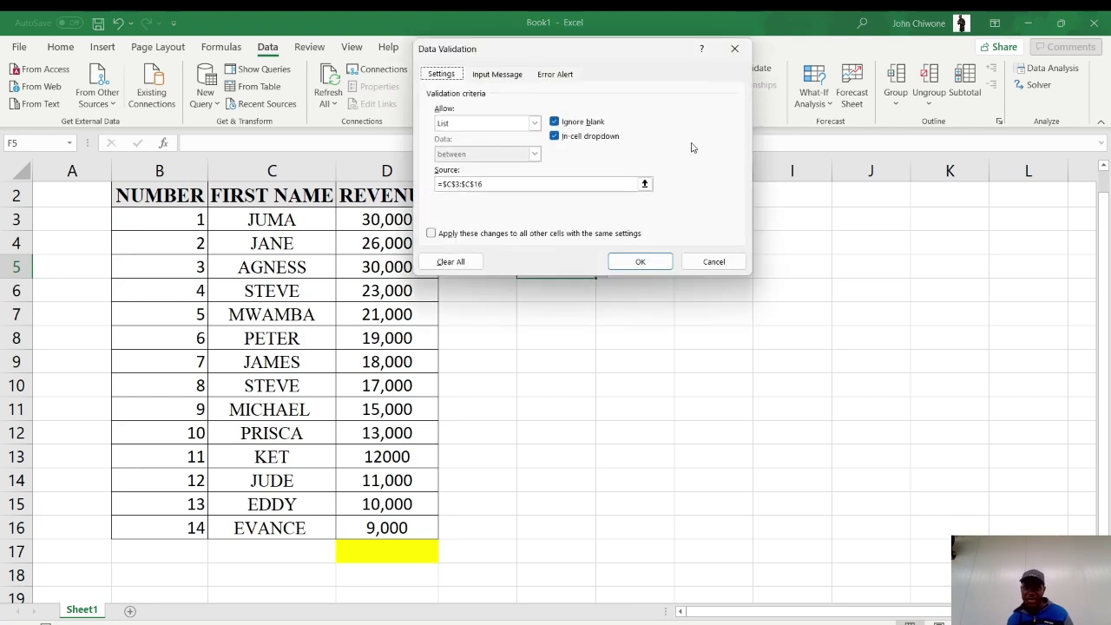
click(736, 48)
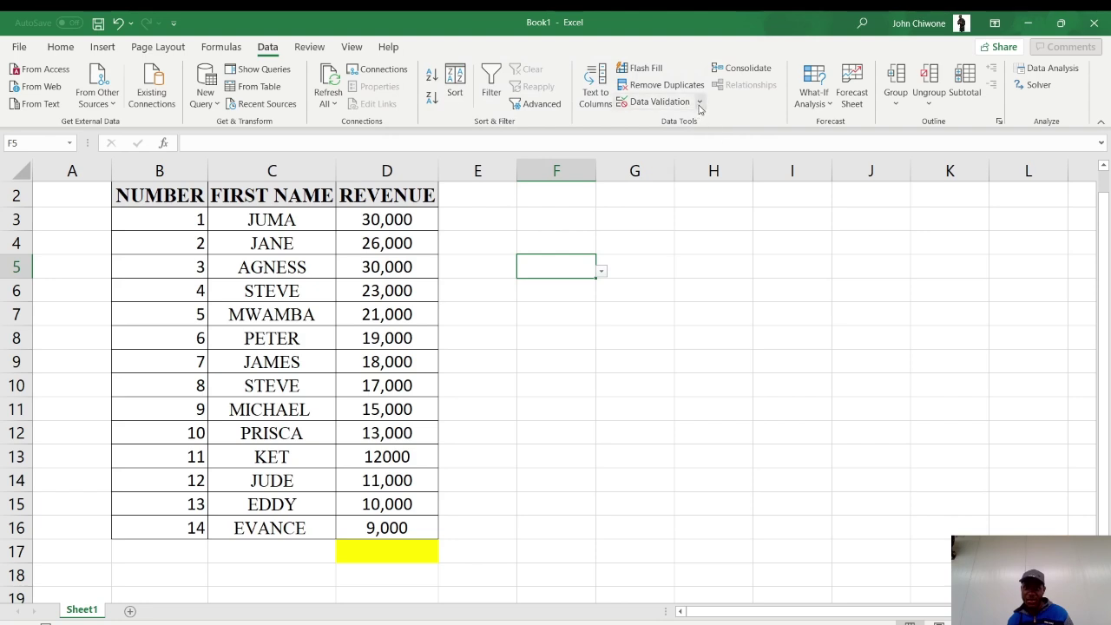
click(699, 105)
click(690, 144)
click(614, 283)
Undo the name selections in F5 and its list data validation.
click(571, 274)
text(EDDY)
key(BackSpace)
key(BackSpace)
key(BackSpace)
key(BackSpace)
text(PRISCA)
key(ctrl+z)
key(ctrl+z)
key(ctrl+z)
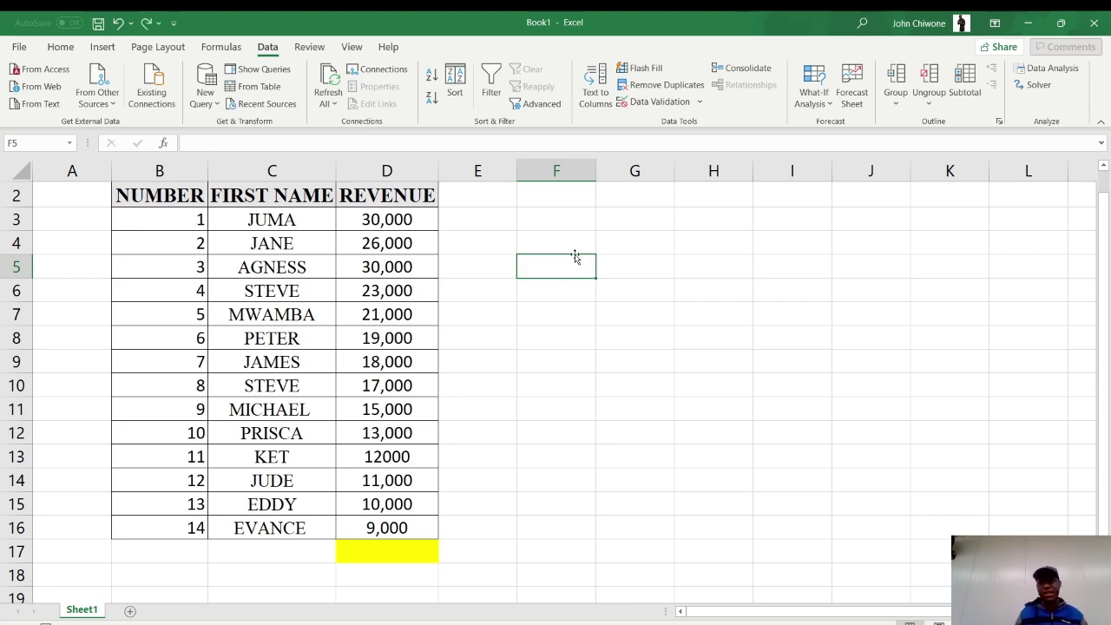
Fill cell C3, the first entry in the FIRST NAME column, with a light orange theme colour.
scroll(660, 86, up, 1)
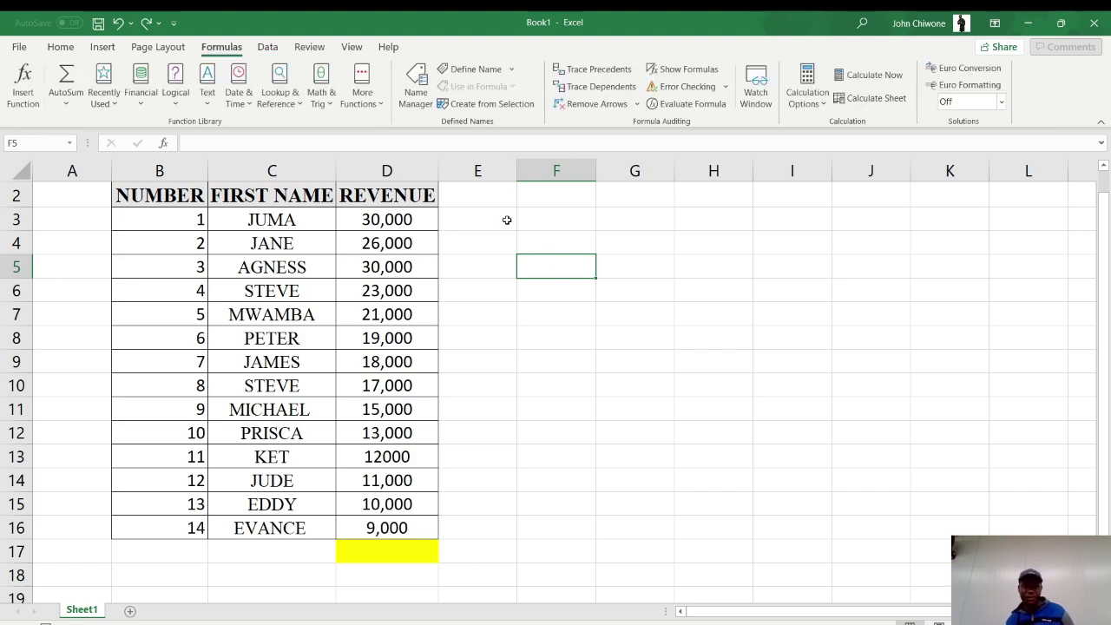
click(56, 51)
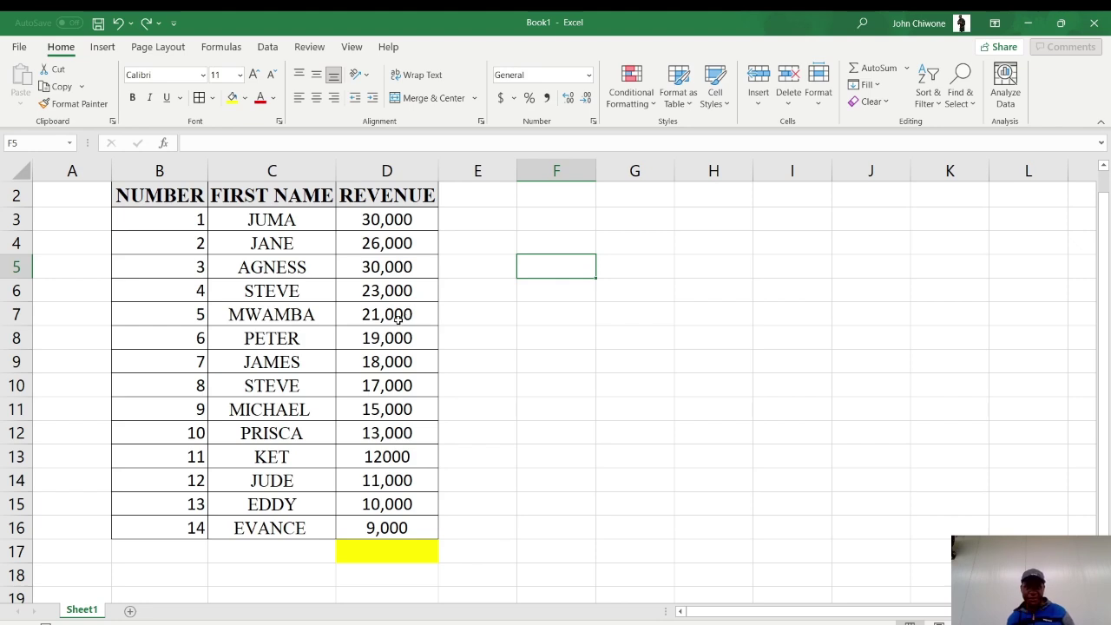
click(430, 337)
click(423, 256)
click(411, 235)
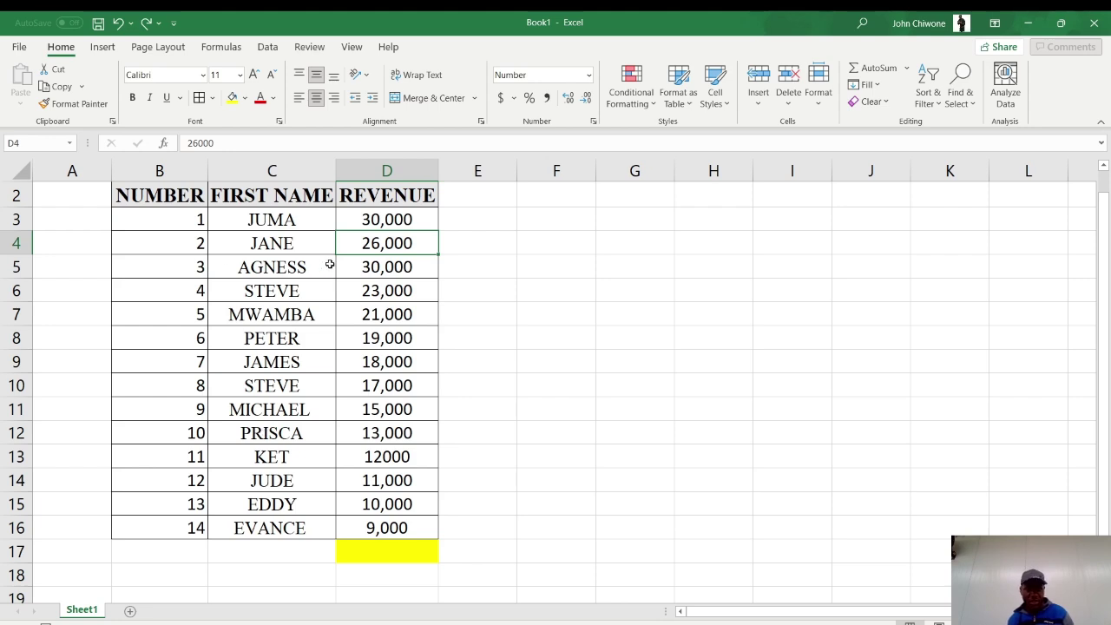
click(223, 231)
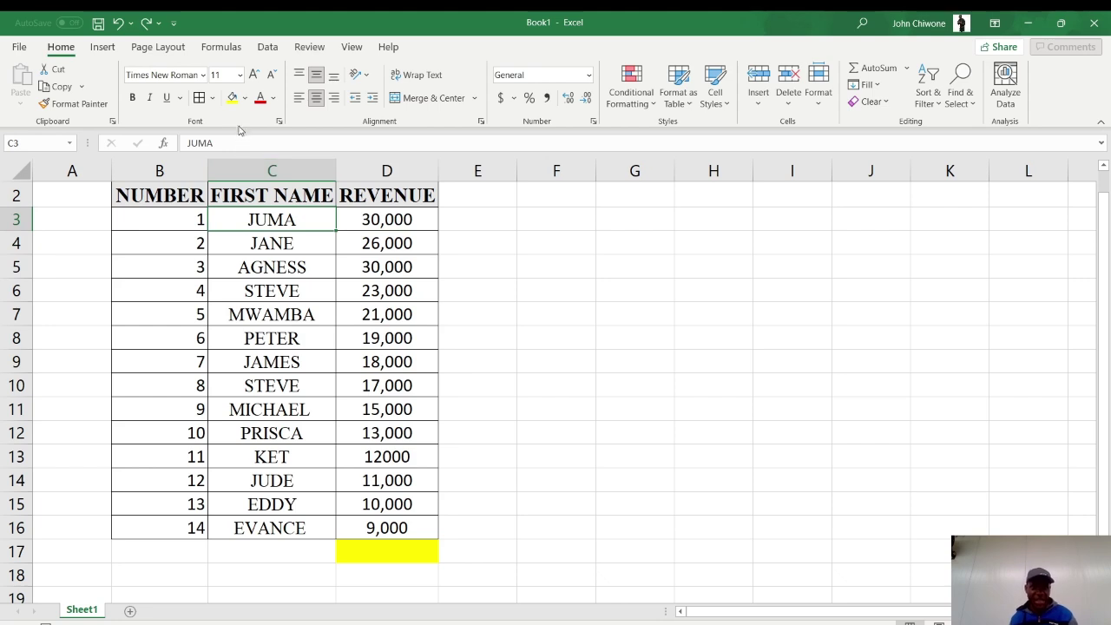
click(245, 101)
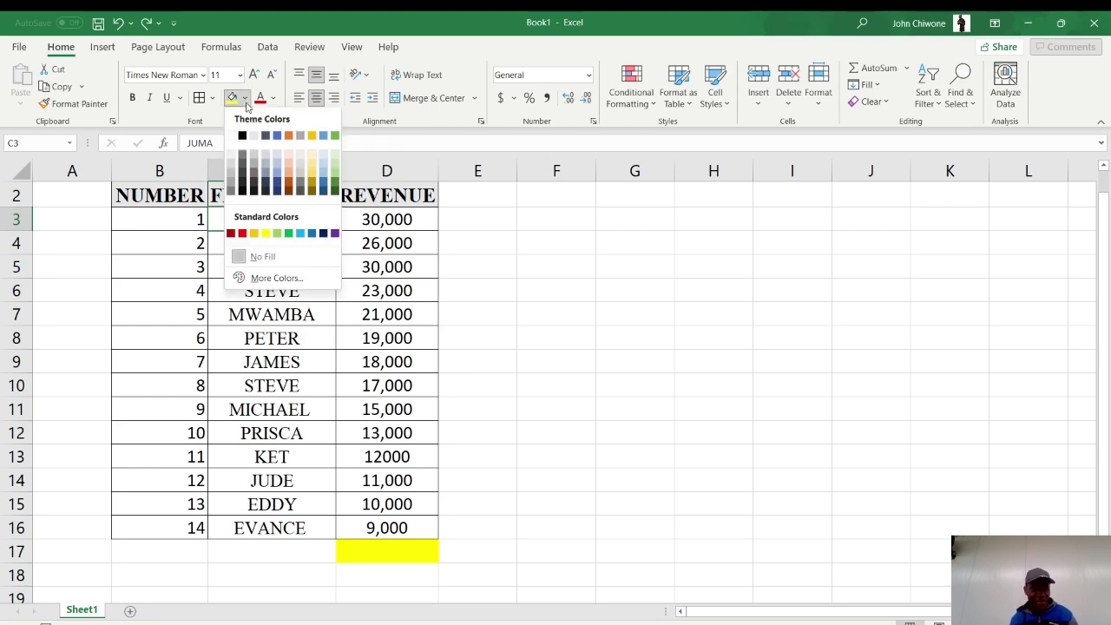
click(287, 161)
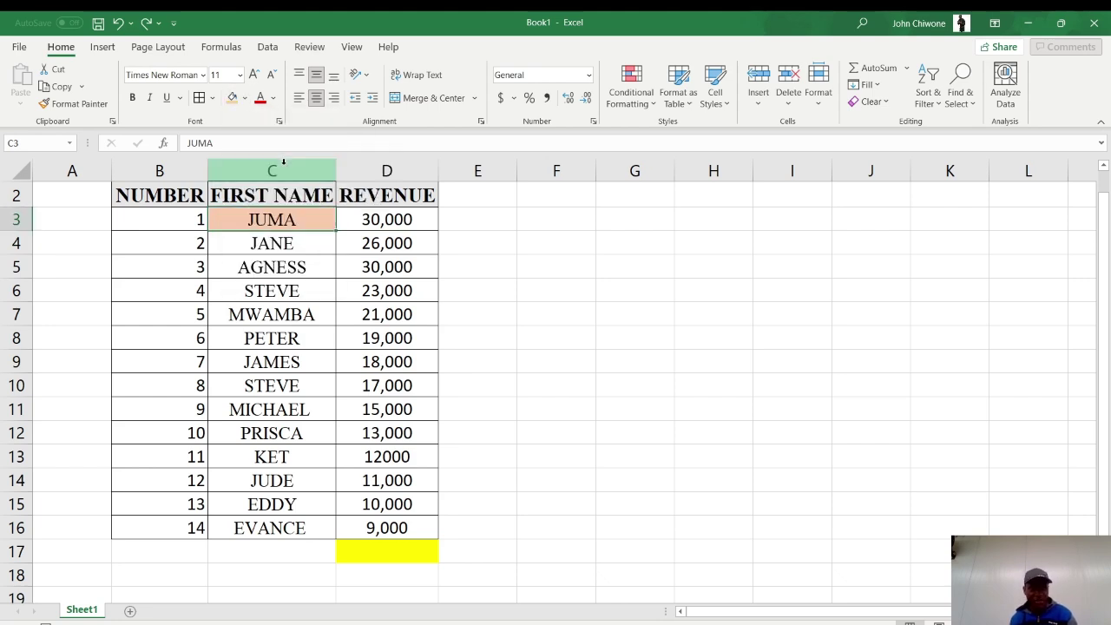
click(291, 276)
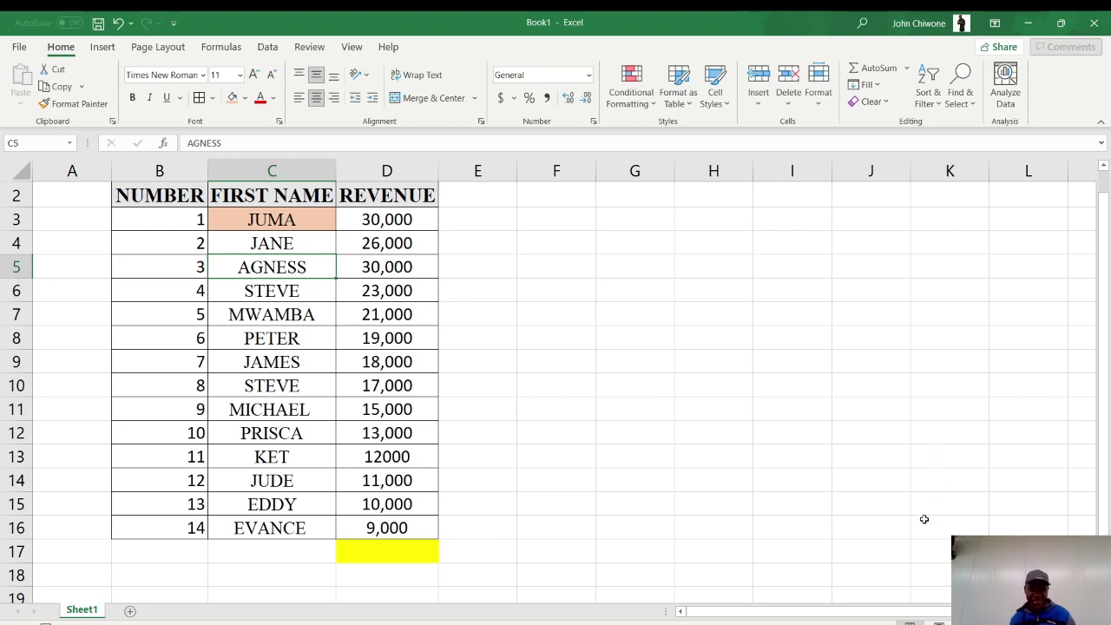
mouse_move(929, 621)
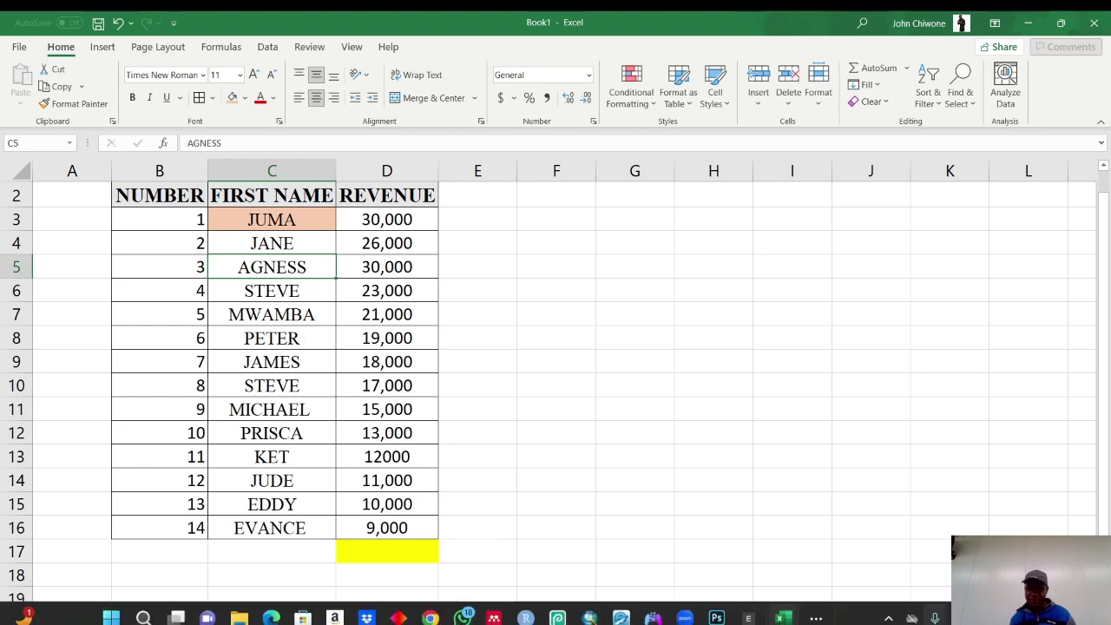